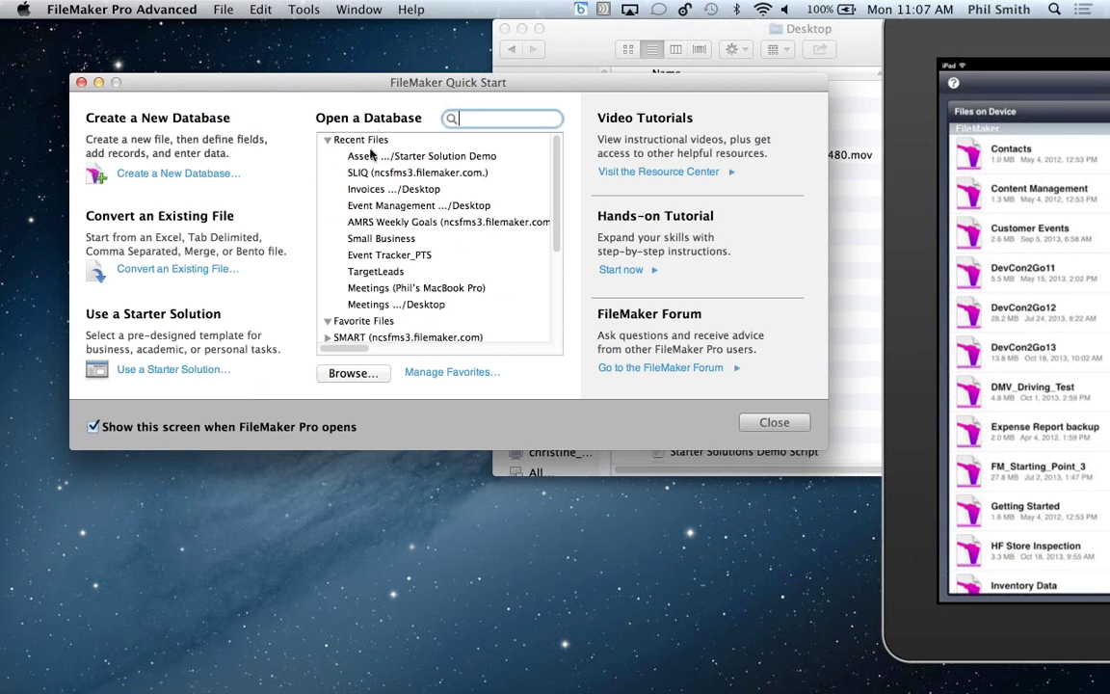
Step: Visit the FileMaker Pro 12 Resource Center web page in Safari, look through its sections, and return to the Quick Start screen
{"action": "scroll", "coordinate": [415, 256], "scroll_direction": "right", "scroll_amount": 1}
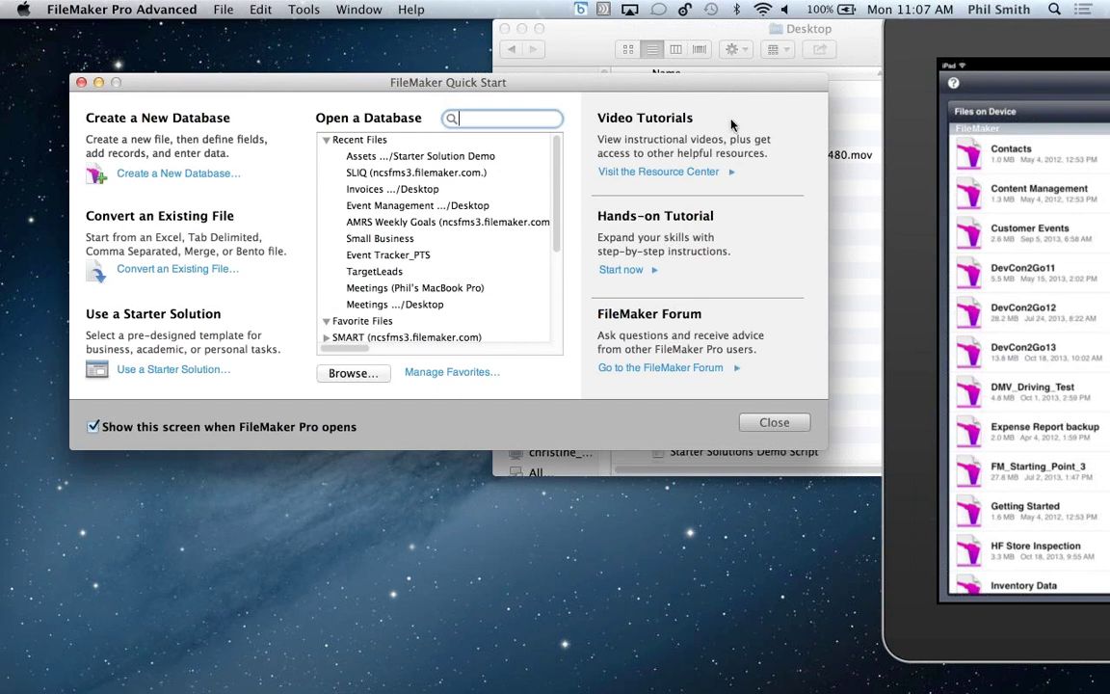
{"action": "left_click", "coordinate": [666, 172]}
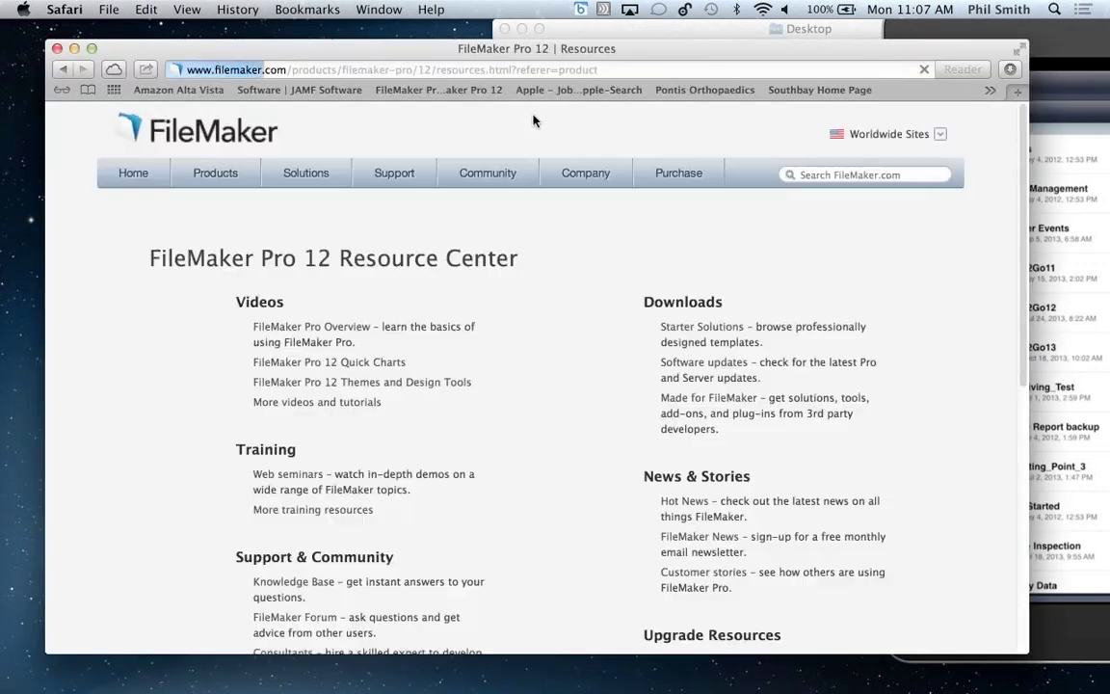
{"action": "mouse_move", "coordinate": [585, 247]}
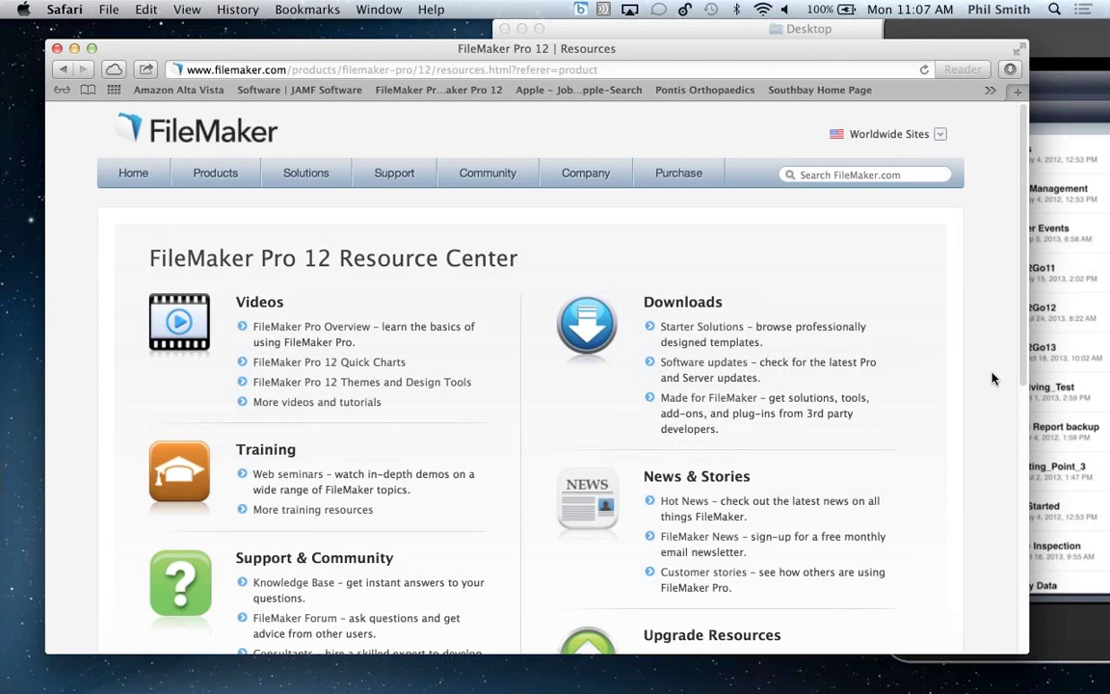
{"action": "scroll", "coordinate": [992, 378], "scroll_direction": "down", "scroll_amount": 4}
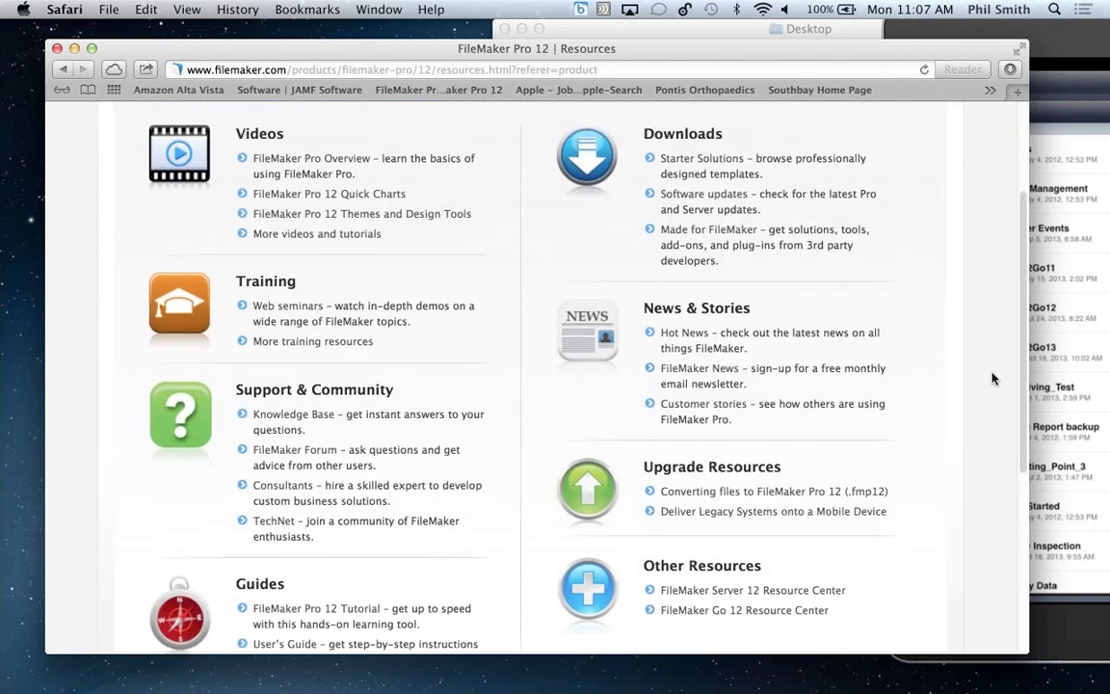
{"action": "scroll", "coordinate": [992, 379], "scroll_direction": "up", "scroll_amount": 4}
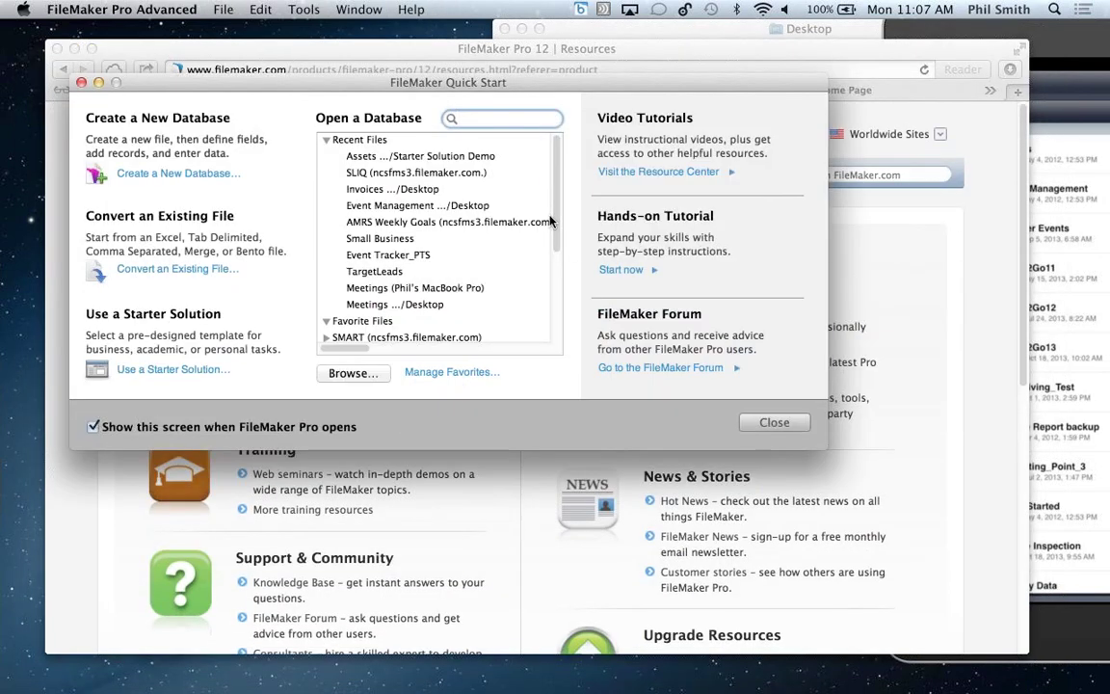
Step: Open the hands-on tutorial PDF, examine its table of contents from Lesson 1 through Lesson 10, and close it
{"action": "left_click", "coordinate": [633, 278]}
{"action": "scroll", "coordinate": [510, 275], "scroll_direction": "up", "scroll_amount": 10}
{"action": "scroll", "coordinate": [510, 275], "scroll_direction": "up", "scroll_amount": 10}
{"action": "scroll", "coordinate": [510, 279], "scroll_direction": "down", "scroll_amount": 6}
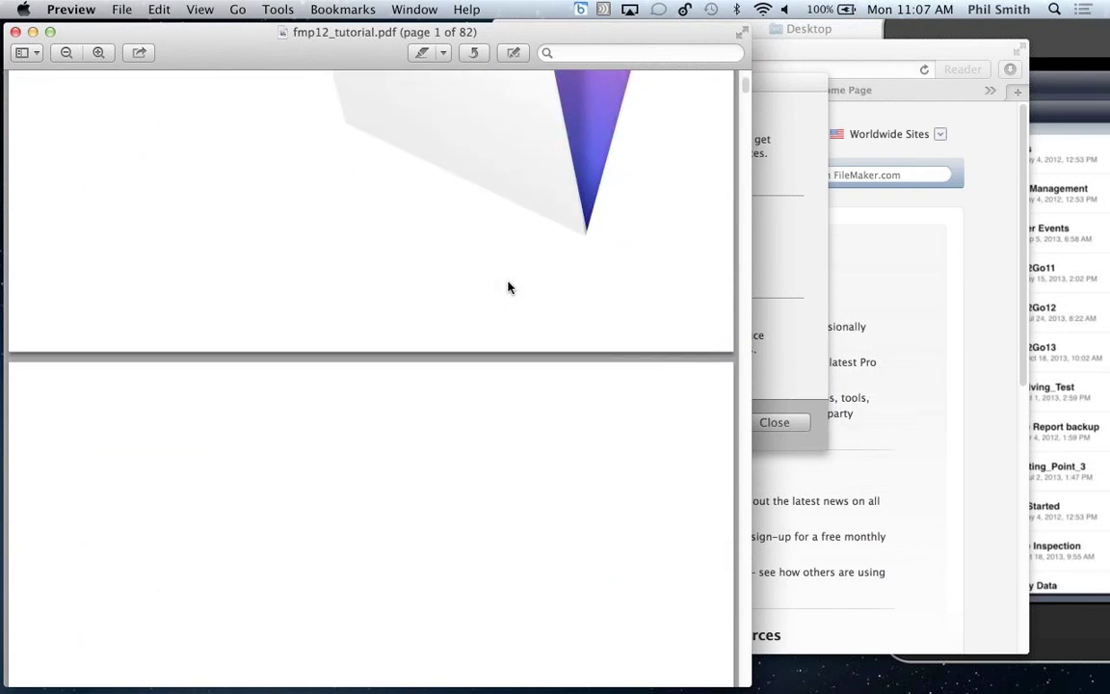
{"action": "scroll", "coordinate": [509, 287], "scroll_direction": "down", "scroll_amount": 5}
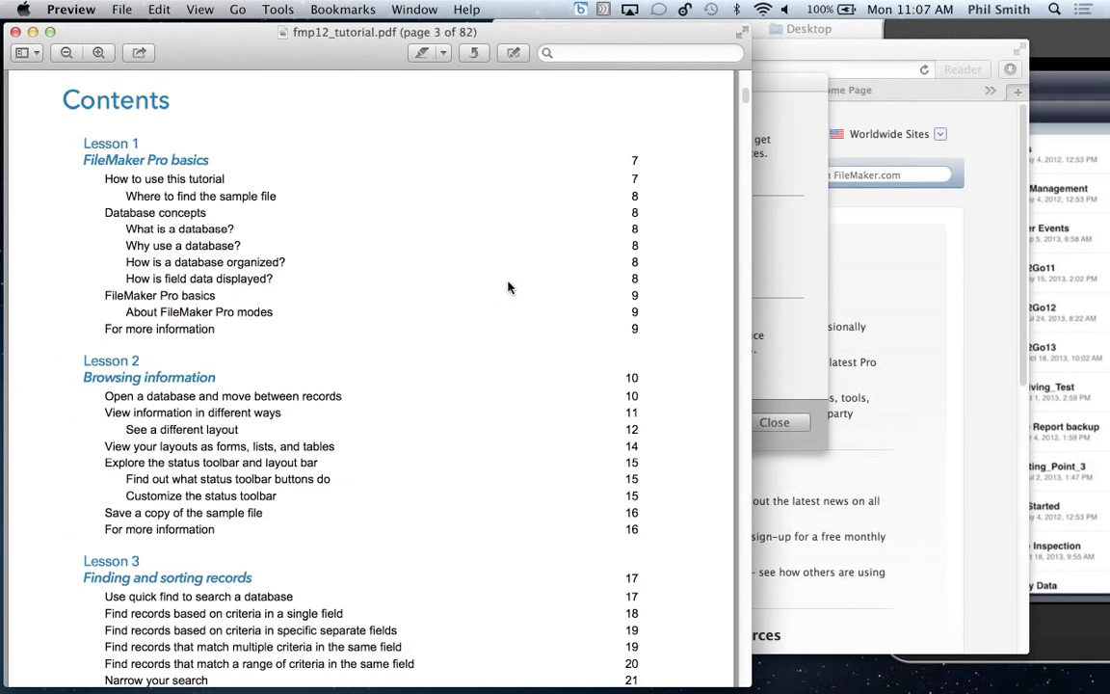
{"action": "scroll", "coordinate": [509, 287], "scroll_direction": "down", "scroll_amount": 8}
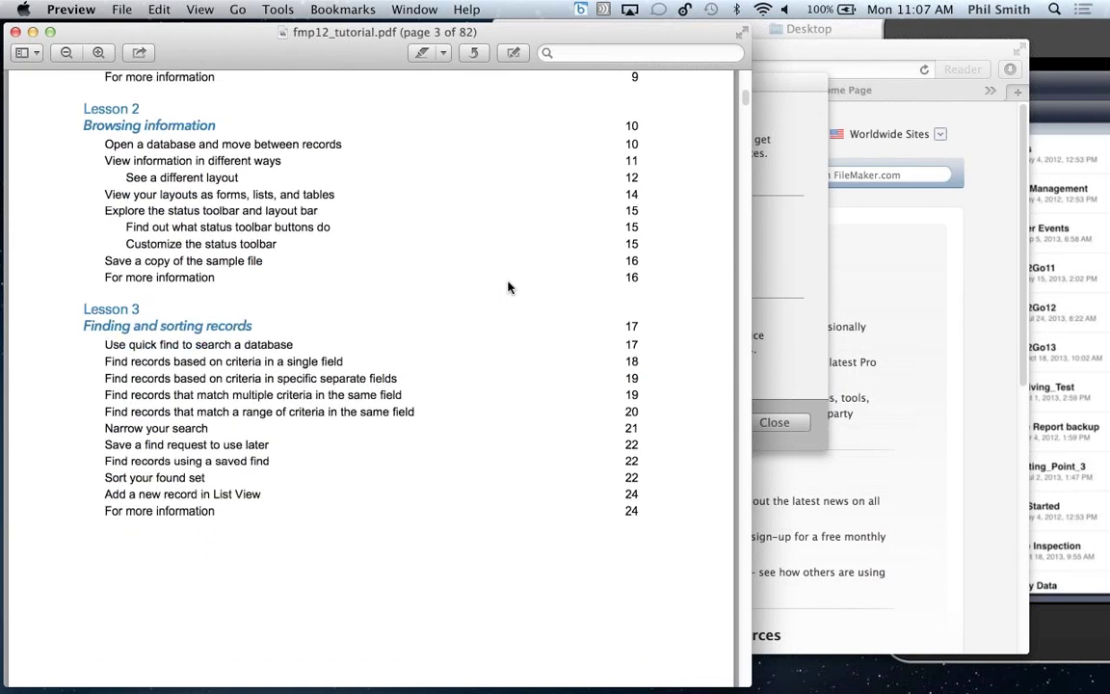
{"action": "scroll", "coordinate": [508, 287], "scroll_direction": "down", "scroll_amount": 10}
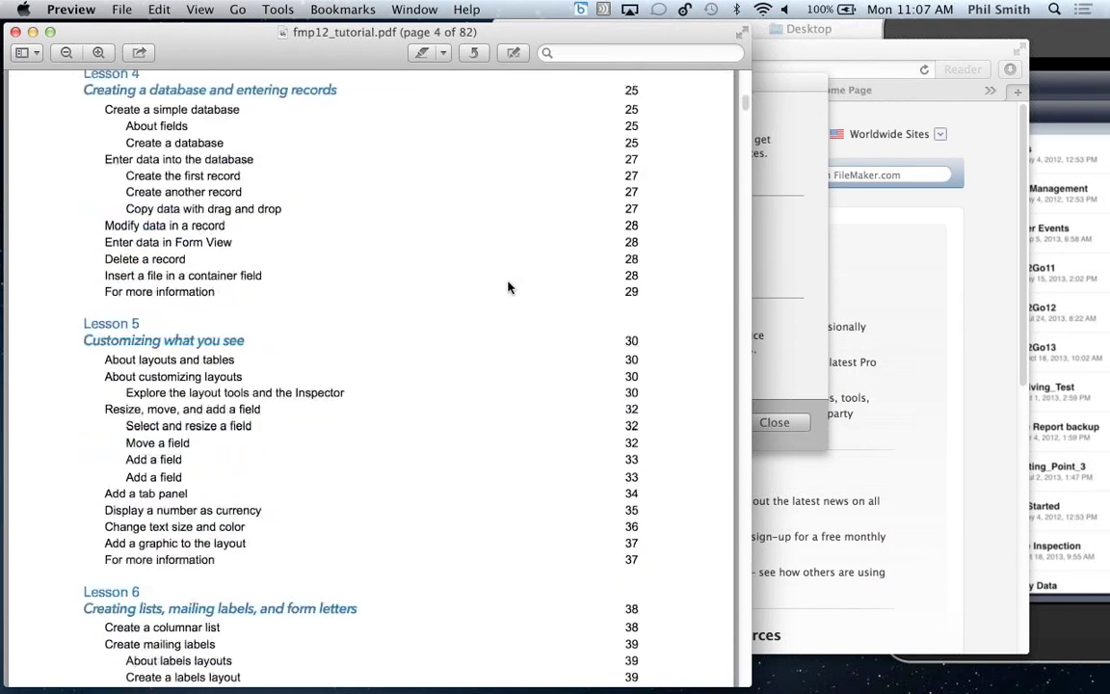
{"action": "scroll", "coordinate": [509, 288], "scroll_direction": "down", "scroll_amount": 10}
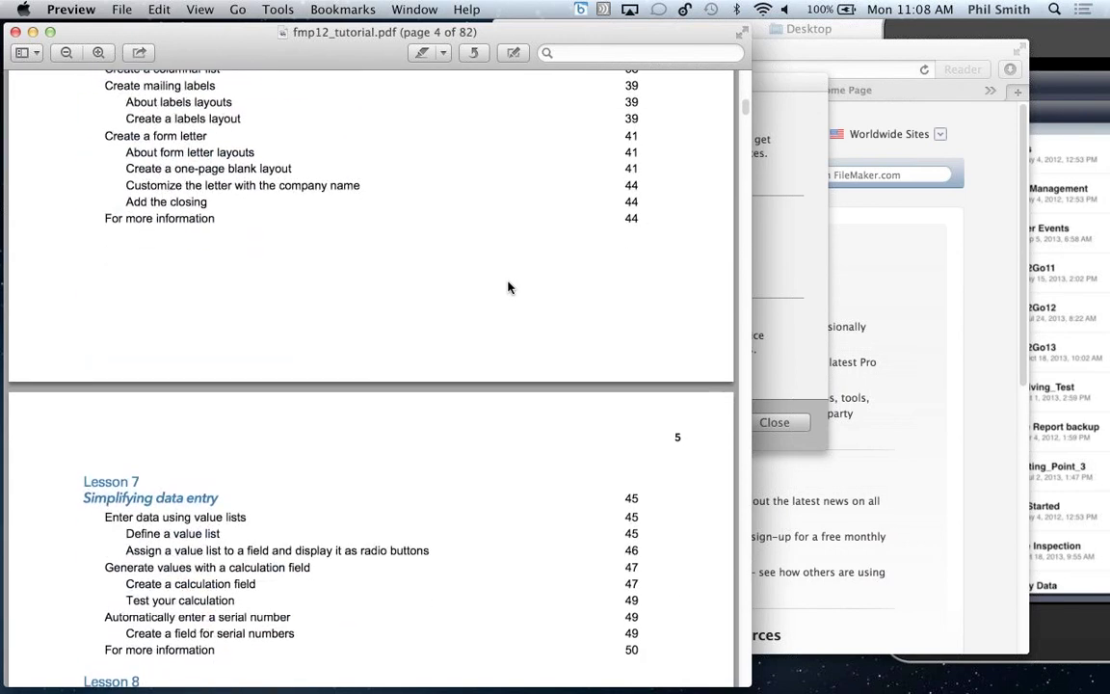
{"action": "scroll", "coordinate": [509, 287], "scroll_direction": "down", "scroll_amount": 6}
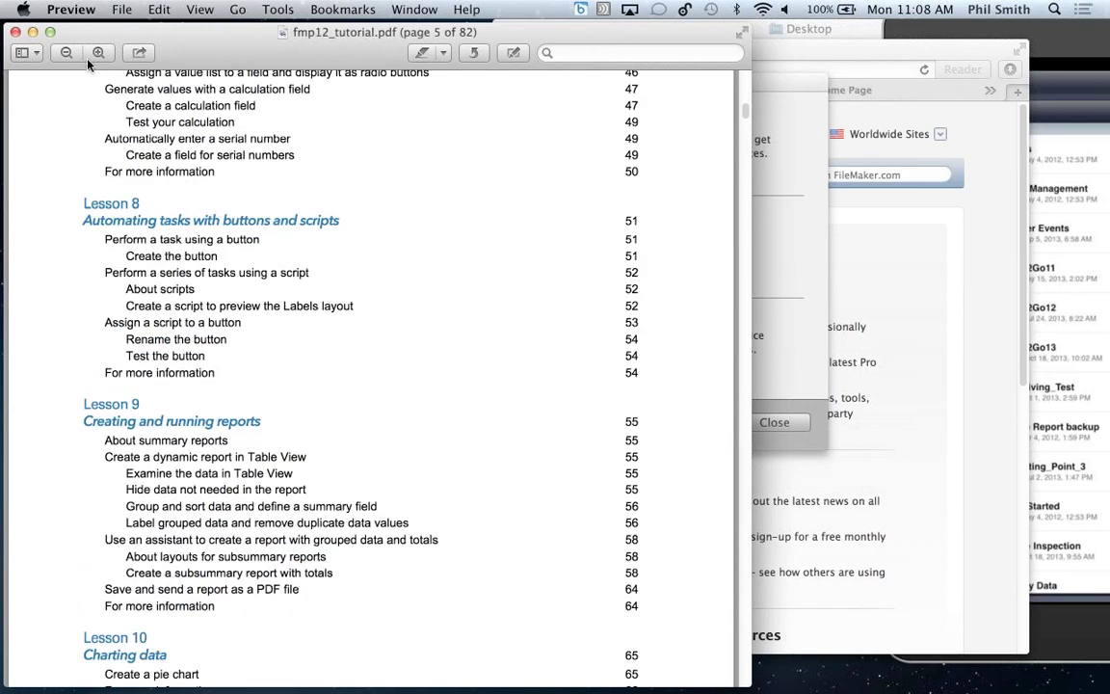
{"action": "left_click", "coordinate": [15, 33]}
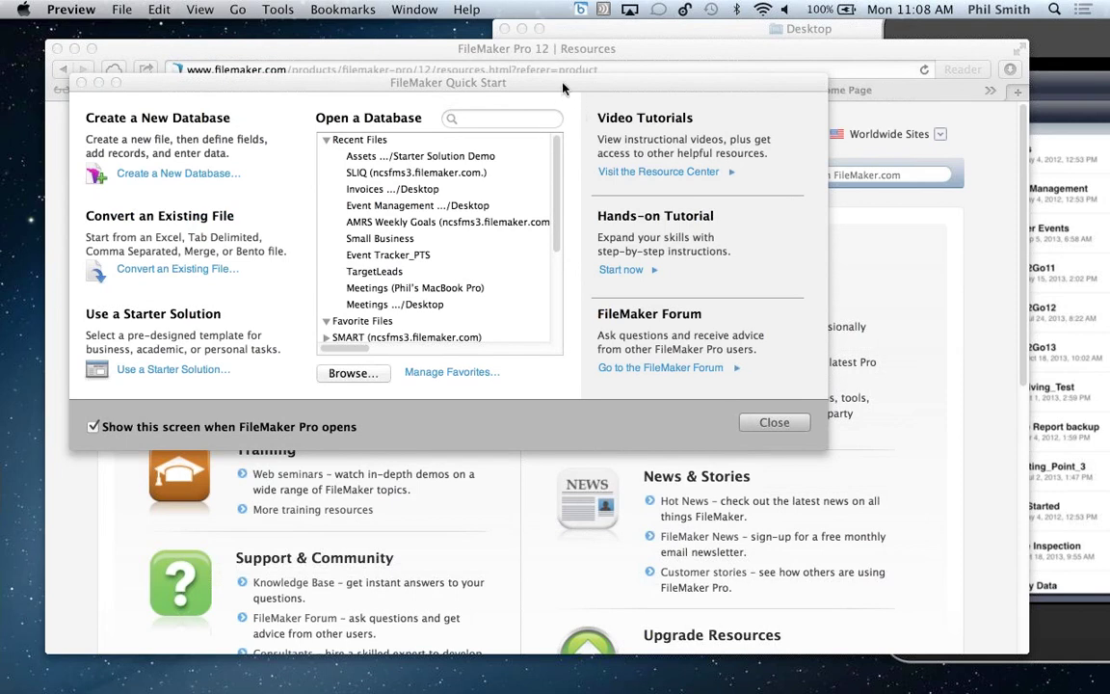
Step: Create a database from the Event Management starter solution and save it as Event Management on the Desktop
{"action": "left_click", "coordinate": [159, 372]}
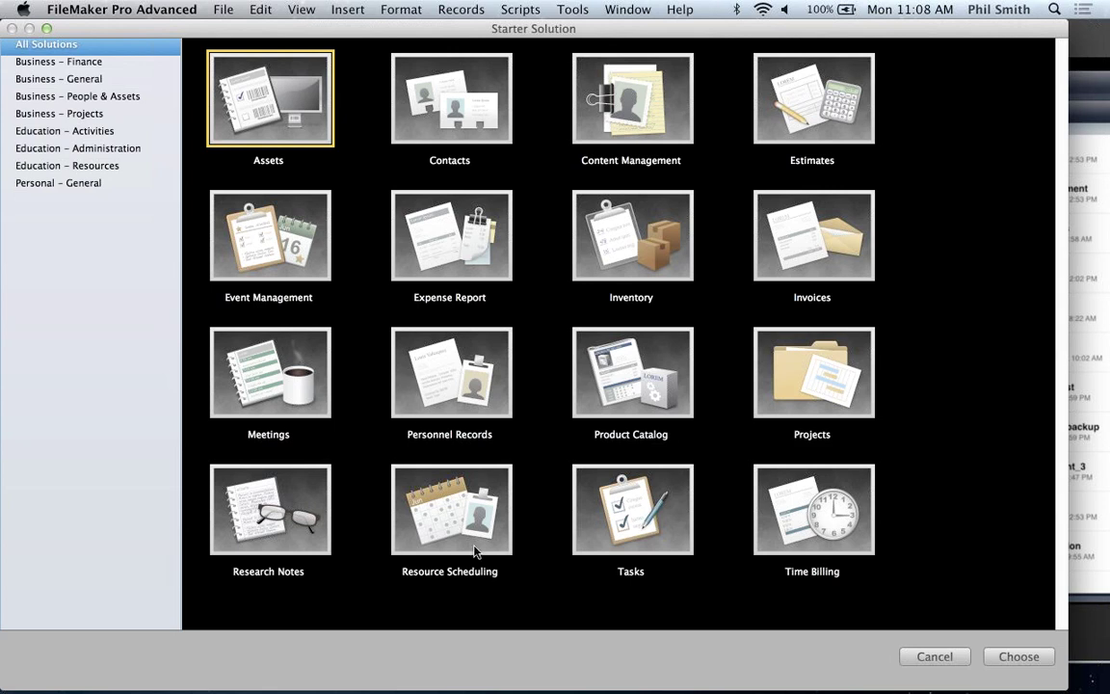
{"action": "left_click", "coordinate": [265, 246]}
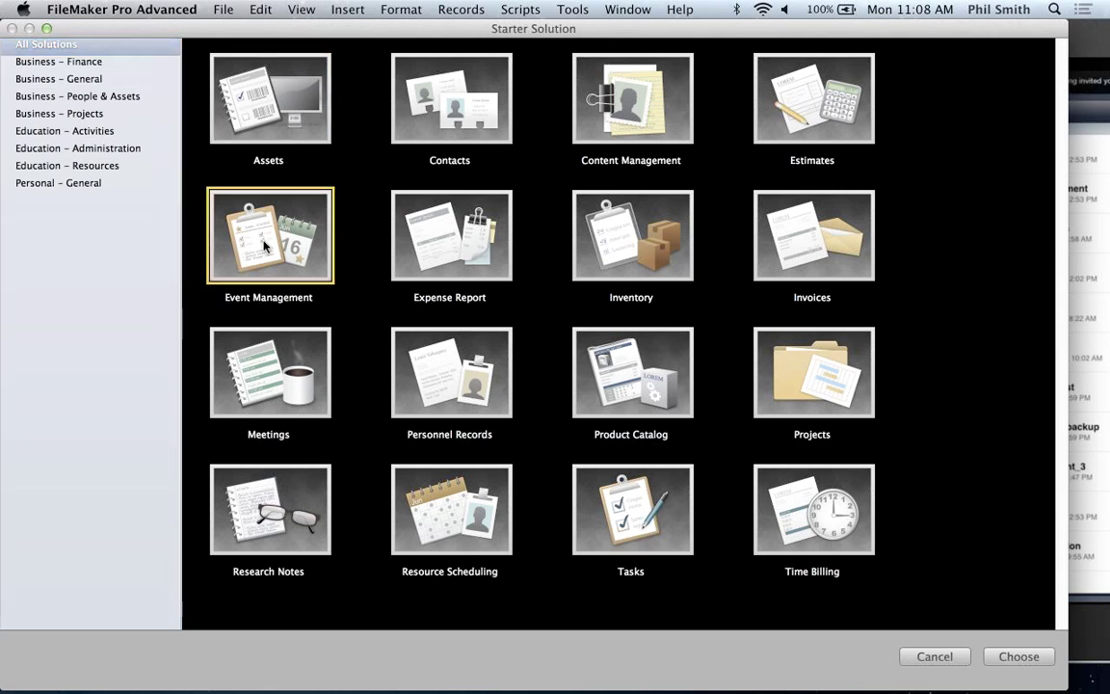
{"action": "double_click", "coordinate": [265, 246]}
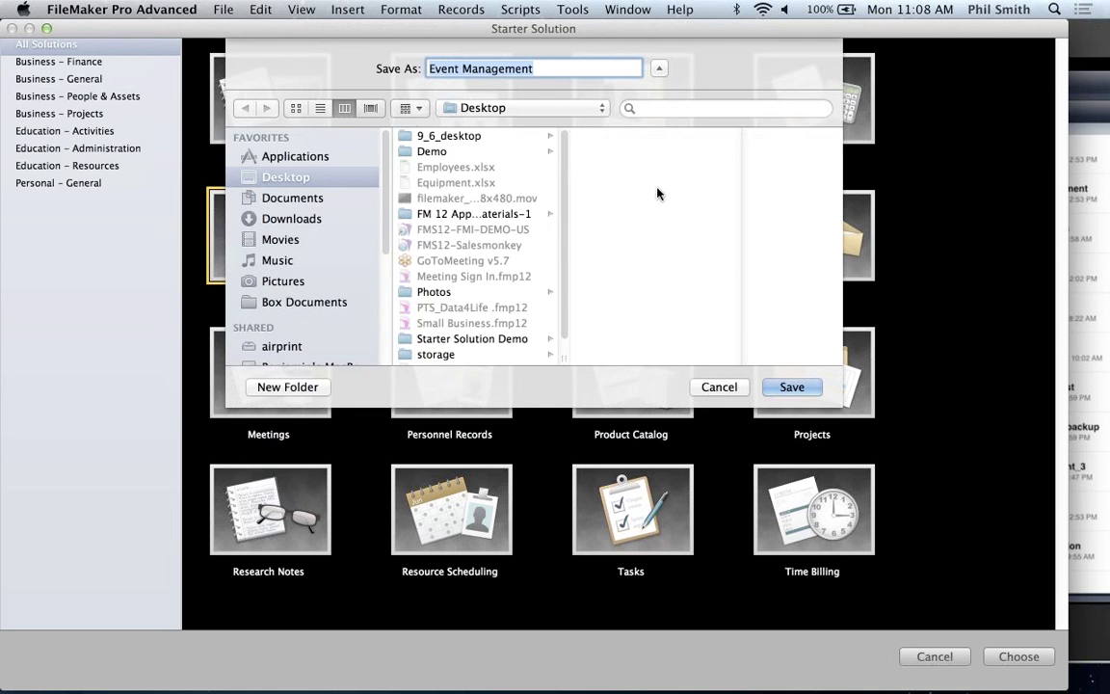
{"action": "left_click", "coordinate": [800, 388]}
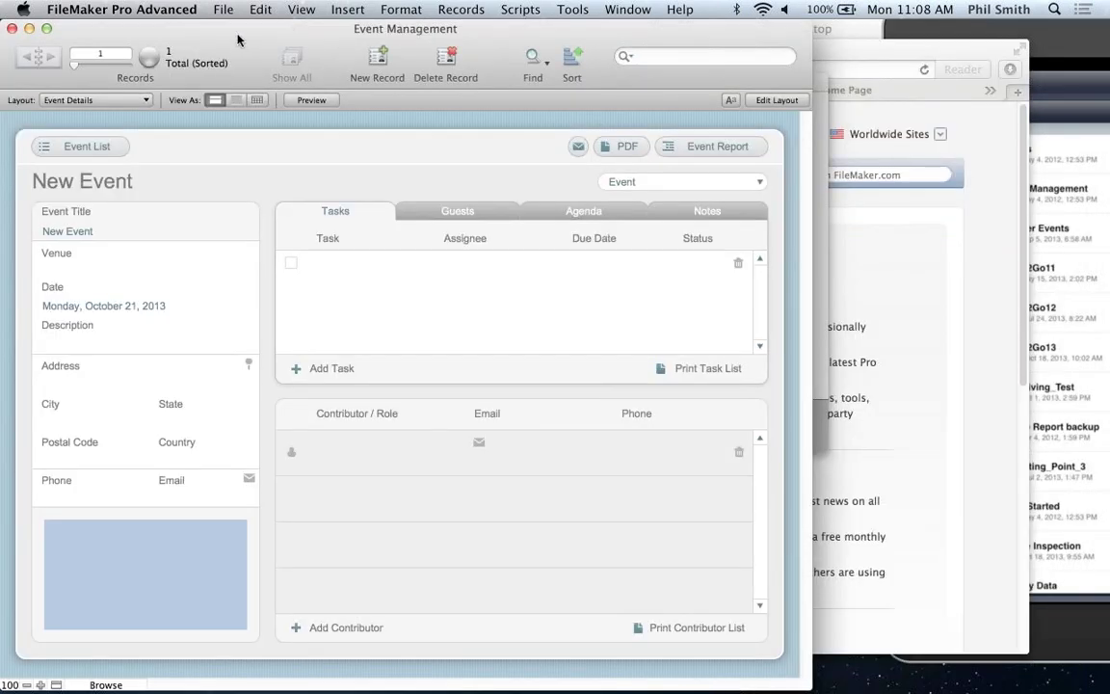
{"action": "left_click_drag", "start_coordinate": [237, 39], "coordinate": [269, 40]}
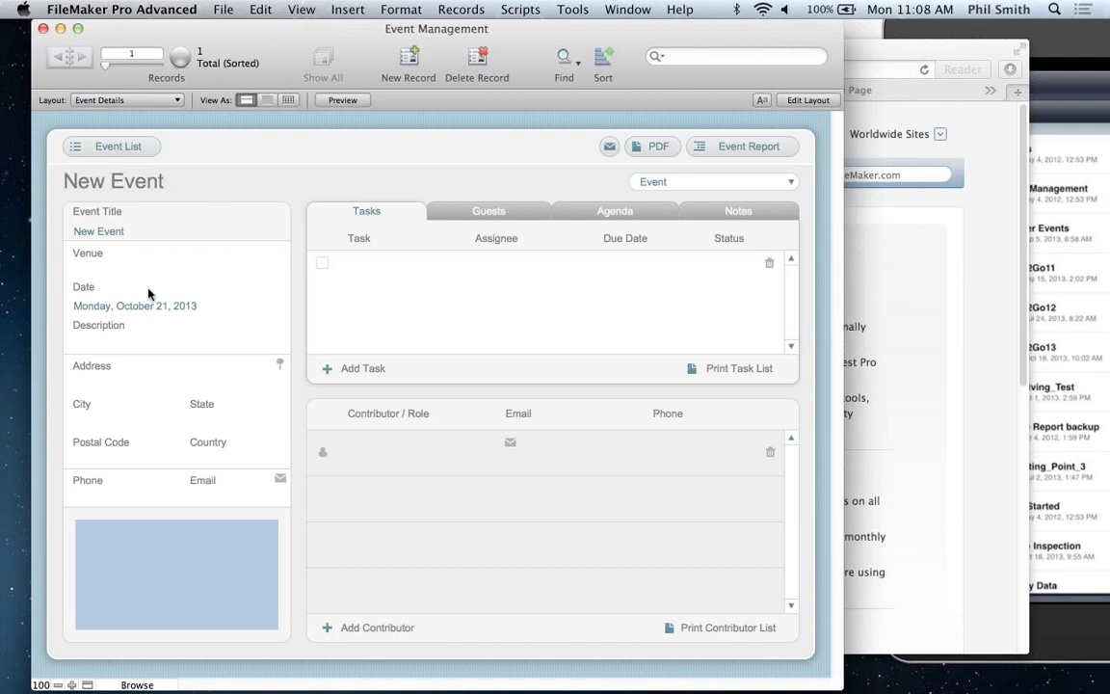
Step: Fill in the event title for the presenter's demo, with FMI as the venue and October 22, 2013 as the date
{"action": "left_click", "coordinate": [118, 232]}
{"action": "type", "text": "Ph"}
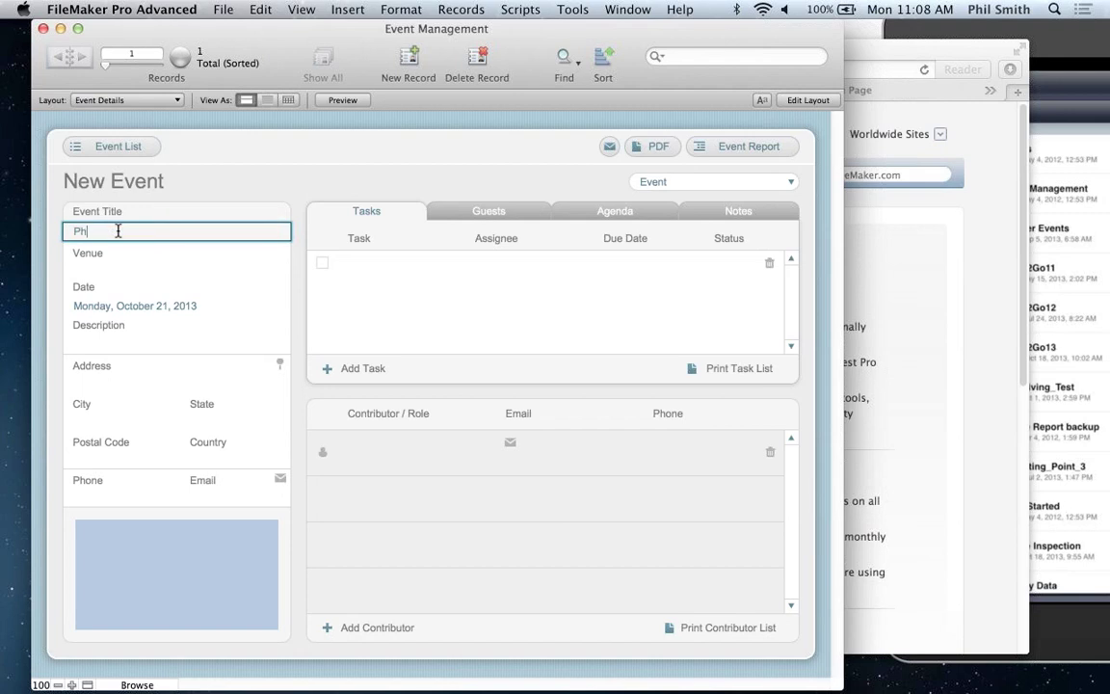
{"action": "type", "text": "ils Demo"}
{"action": "left_click", "coordinate": [121, 271]}
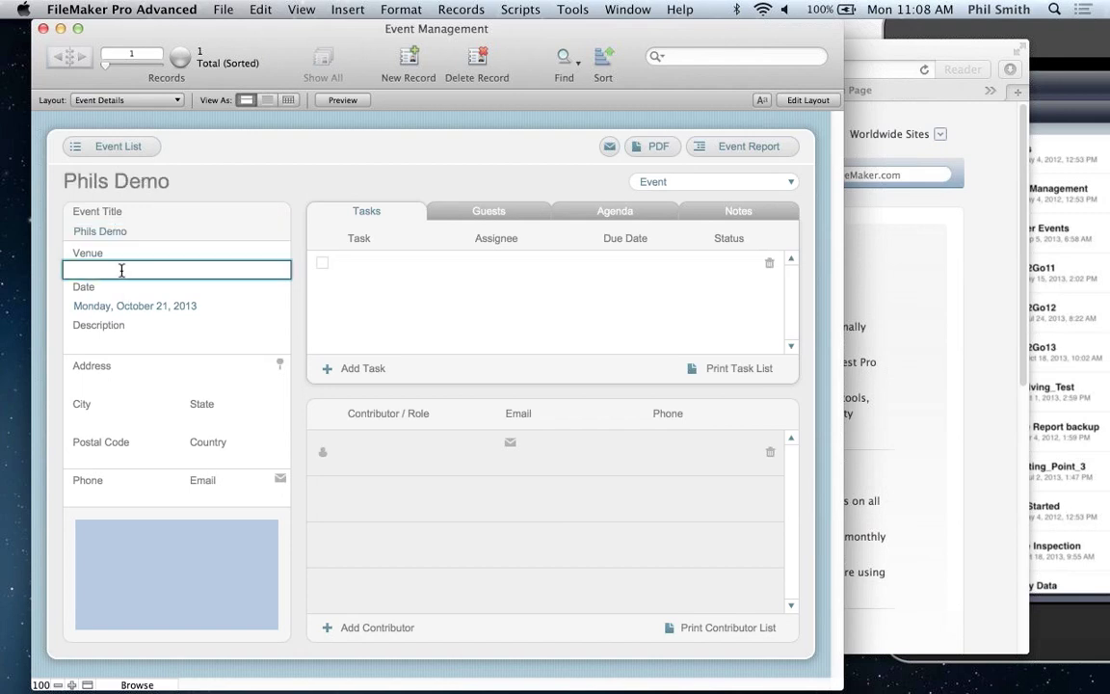
{"action": "type", "text": "FMI"}
{"action": "key", "text": "Tab"}
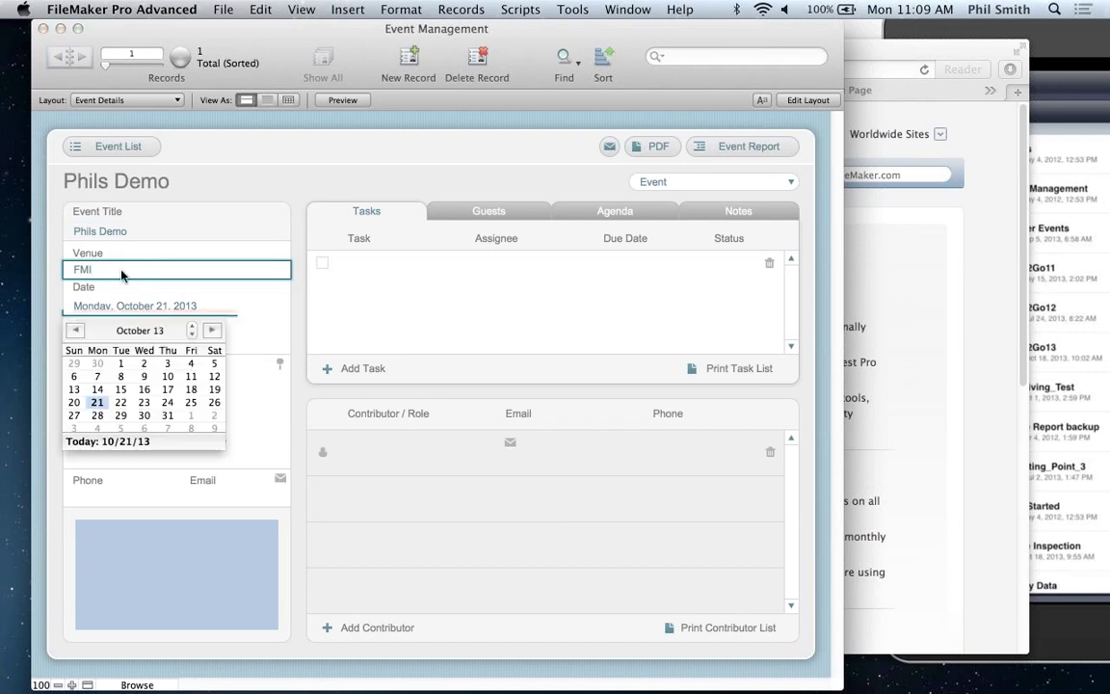
{"action": "left_click", "coordinate": [120, 403]}
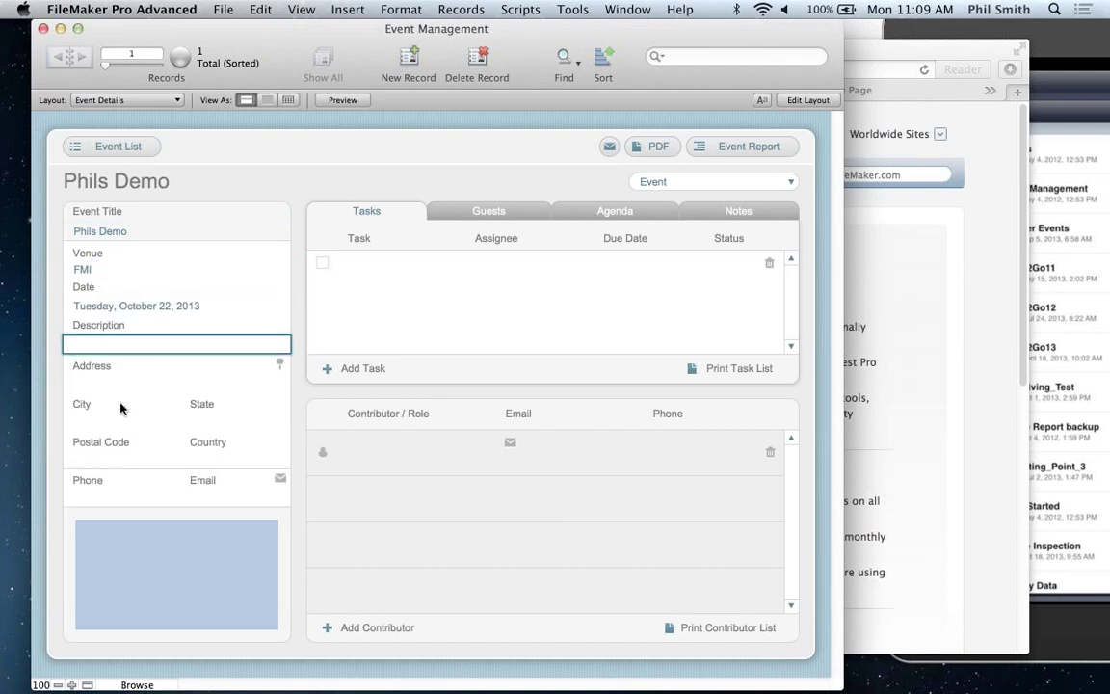
Step: Fill in the event's street address, city and state so that the venue map loads
{"action": "left_click", "coordinate": [107, 383]}
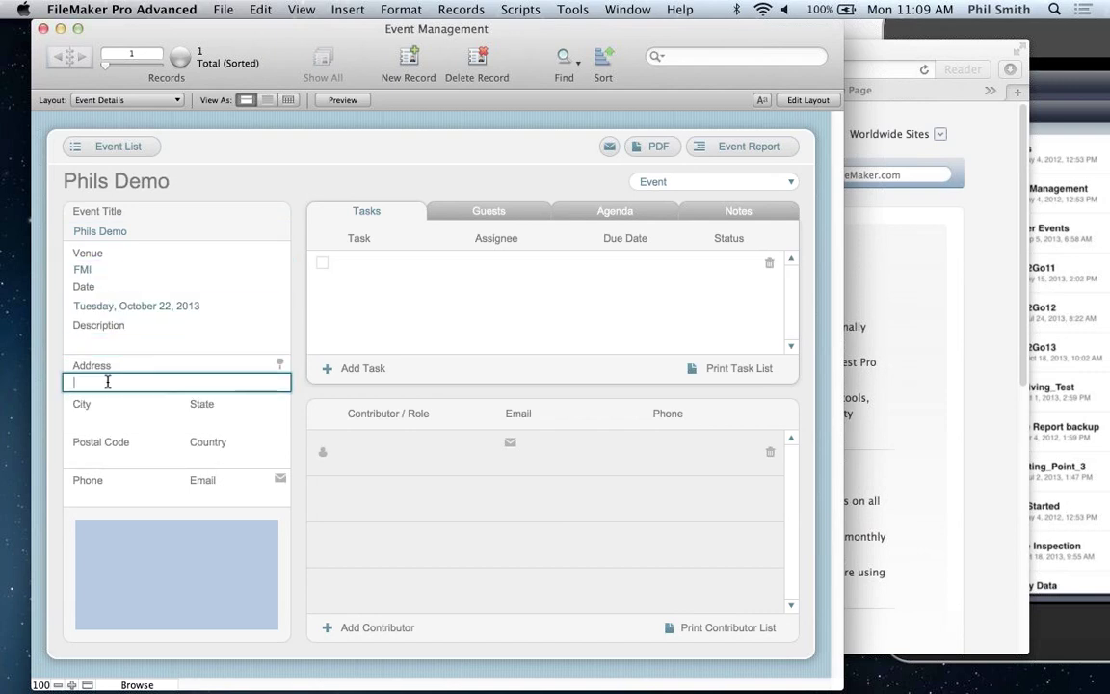
{"action": "type", "text": "5201 Patrick Henry dr"}
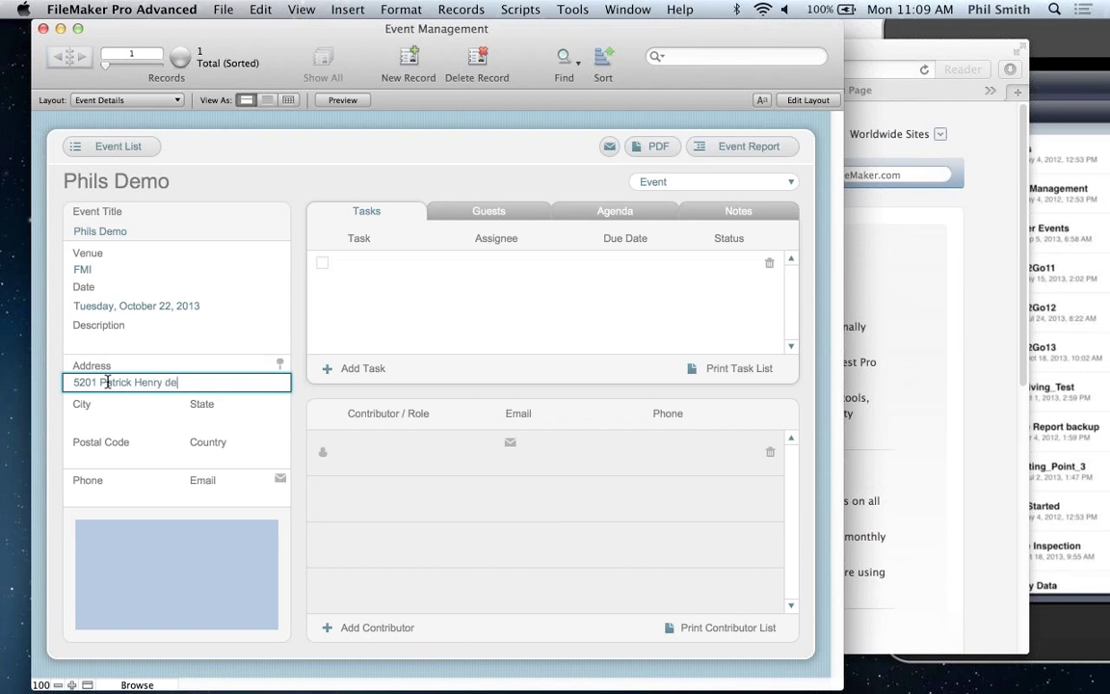
{"action": "key", "text": "Tab"}
{"action": "type", "text": "Sa"}
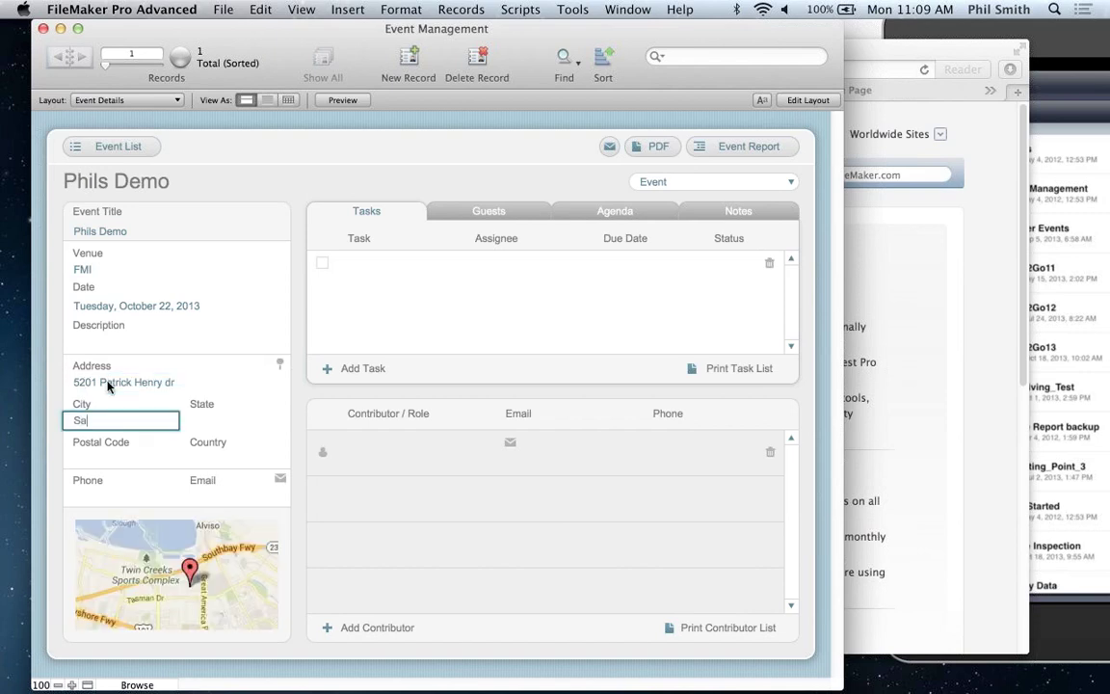
{"action": "type", "text": "nta Cal"}
{"action": "key", "text": "Tab"}
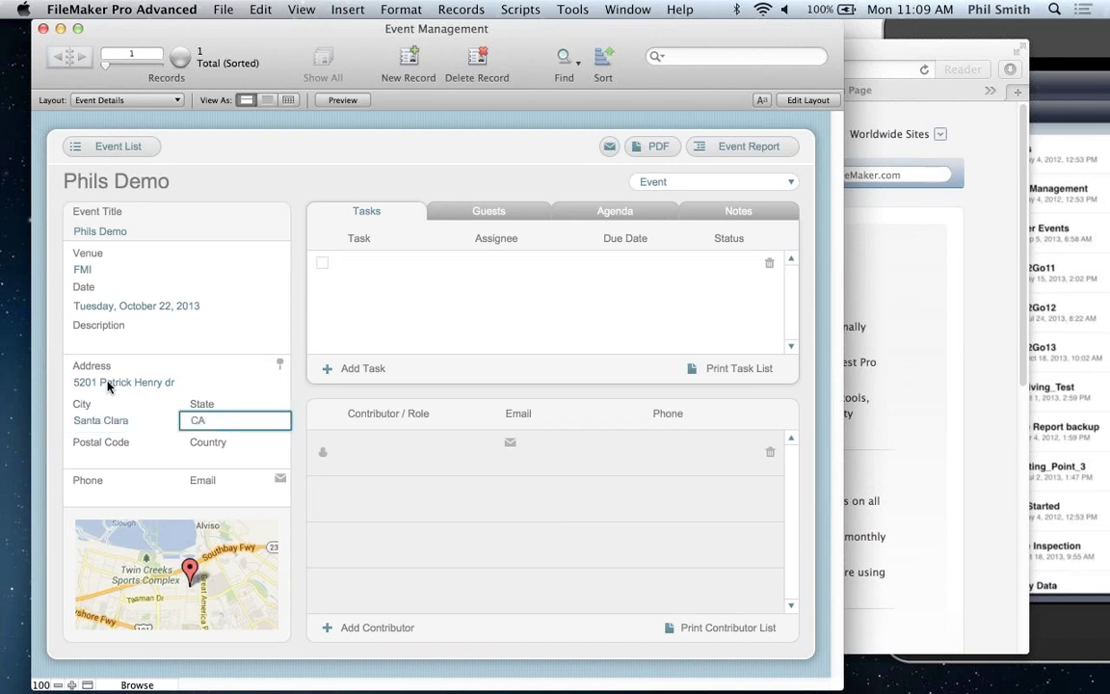
{"action": "left_click", "coordinate": [217, 382]}
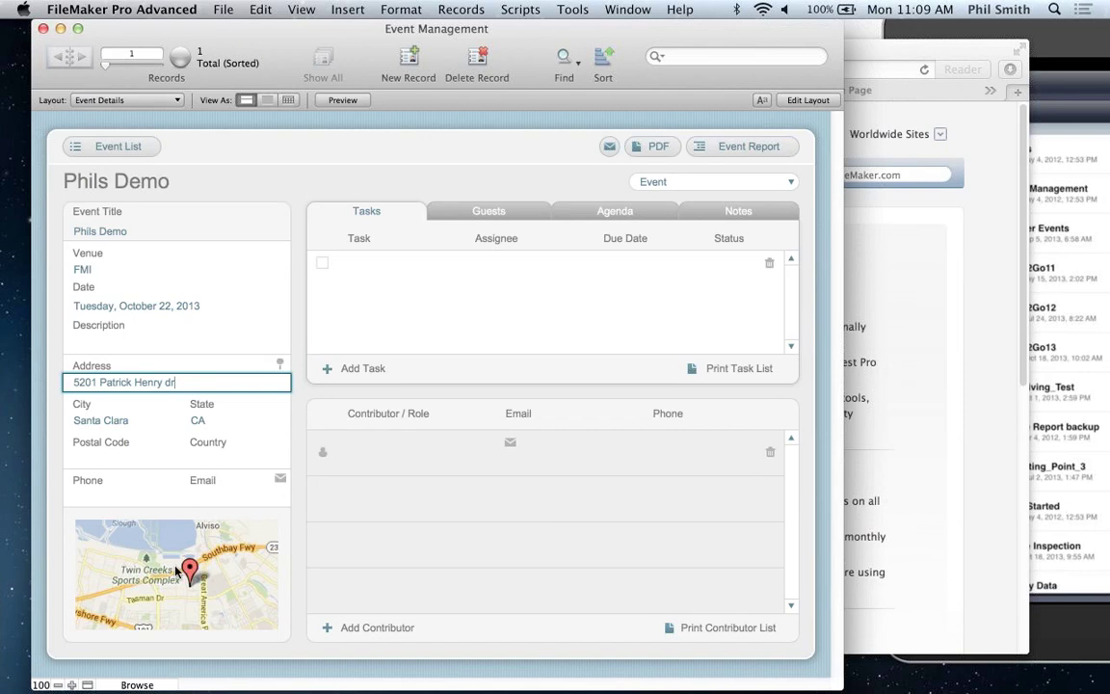
Step: Inspect the map's web viewer setup in Layout mode, cancel it without changes, and return to Browse mode
{"action": "key", "text": "super+l"}
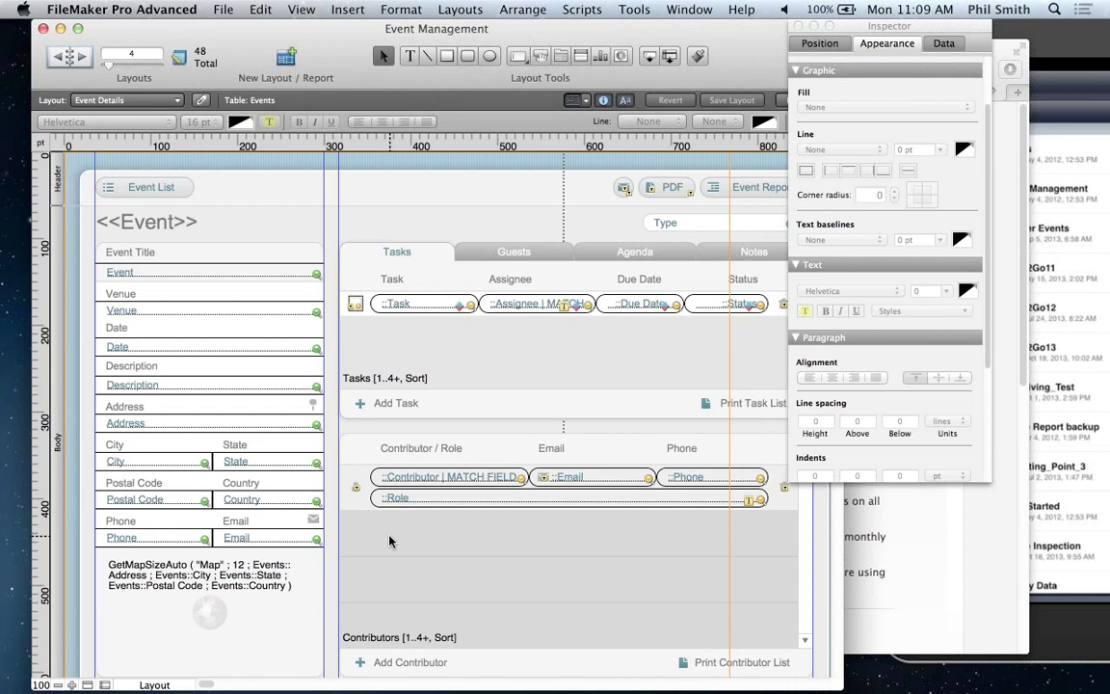
{"action": "key", "text": "super+b"}
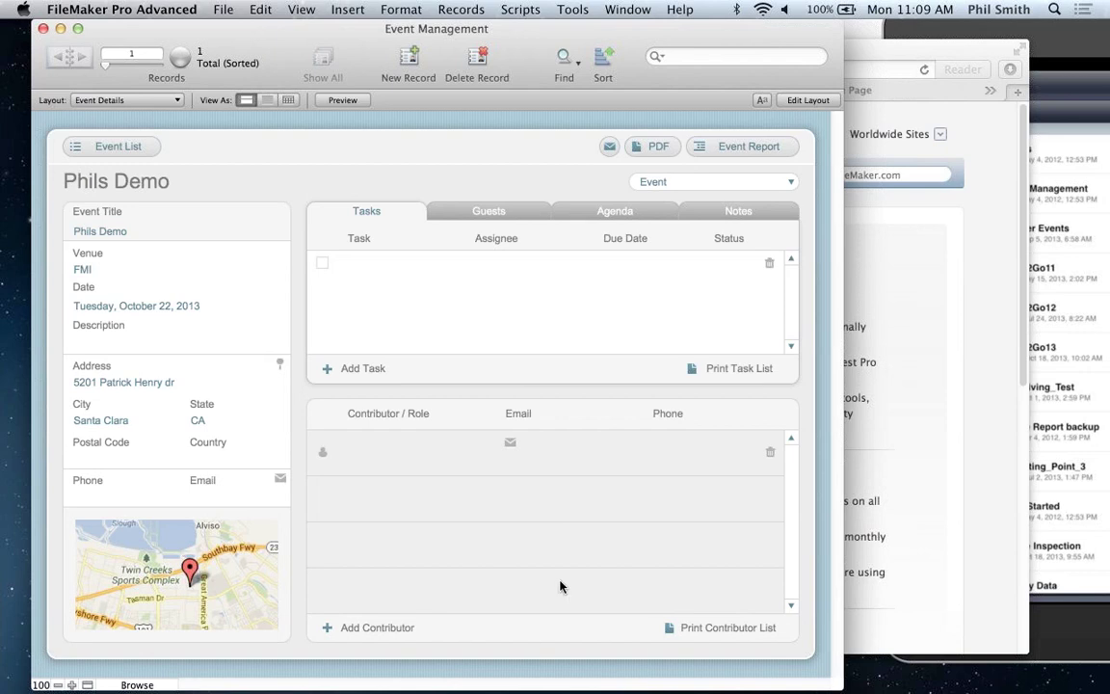
{"action": "key", "text": "super+l"}
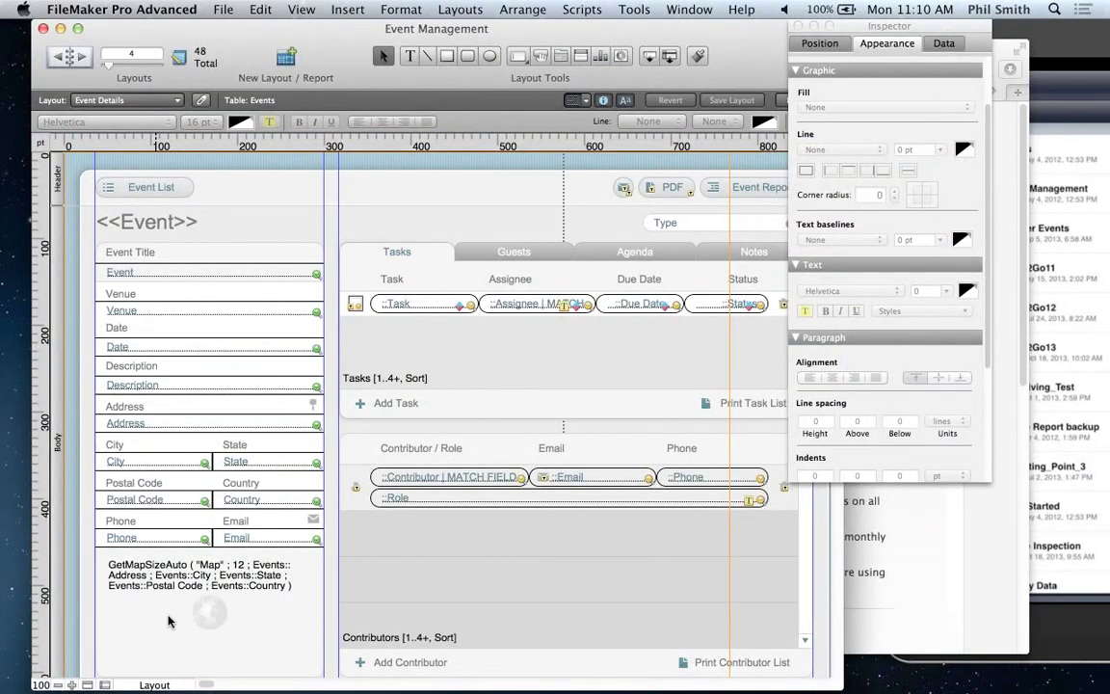
{"action": "left_click", "coordinate": [281, 633]}
{"action": "double_click", "coordinate": [148, 569]}
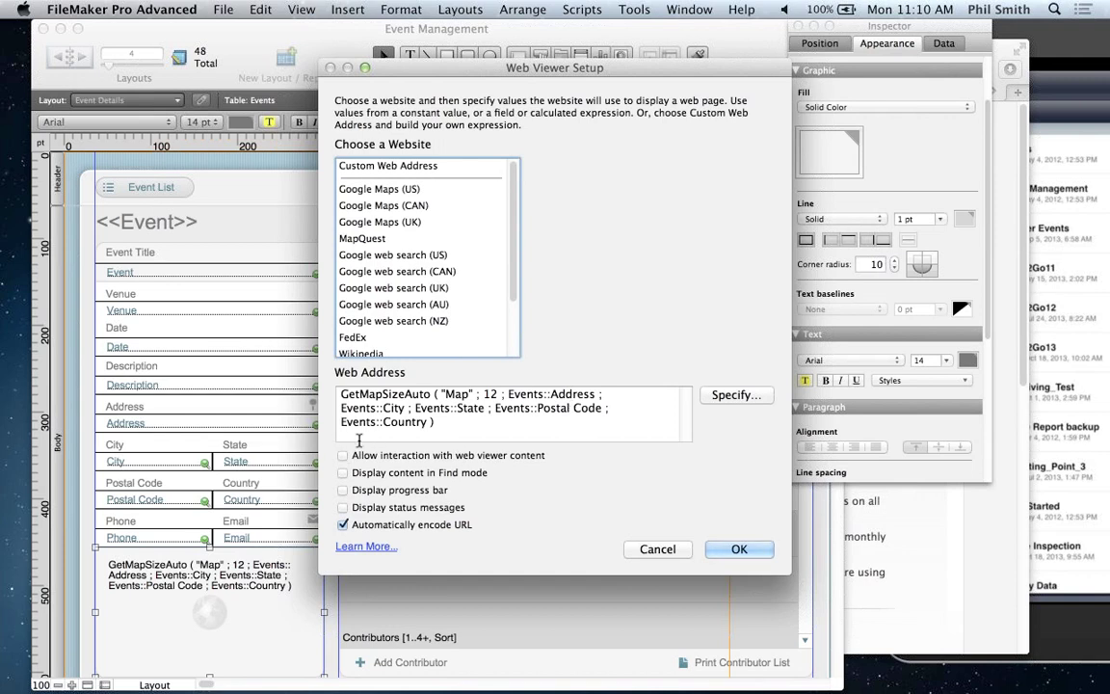
{"action": "left_click", "coordinate": [659, 549]}
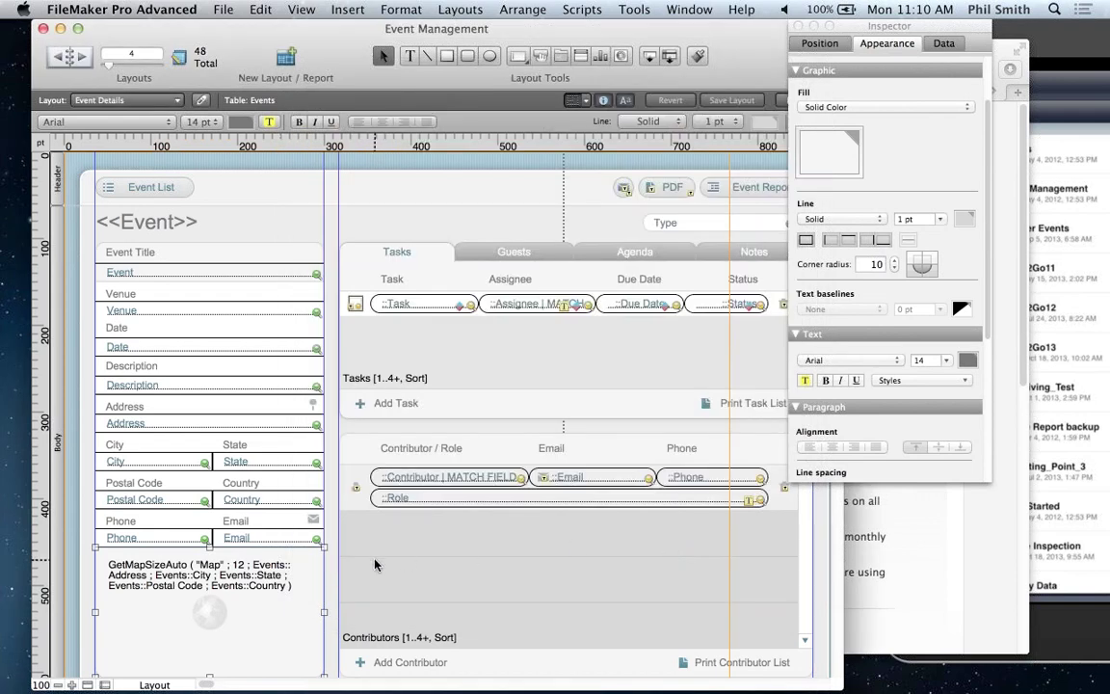
{"action": "key", "text": "super+b"}
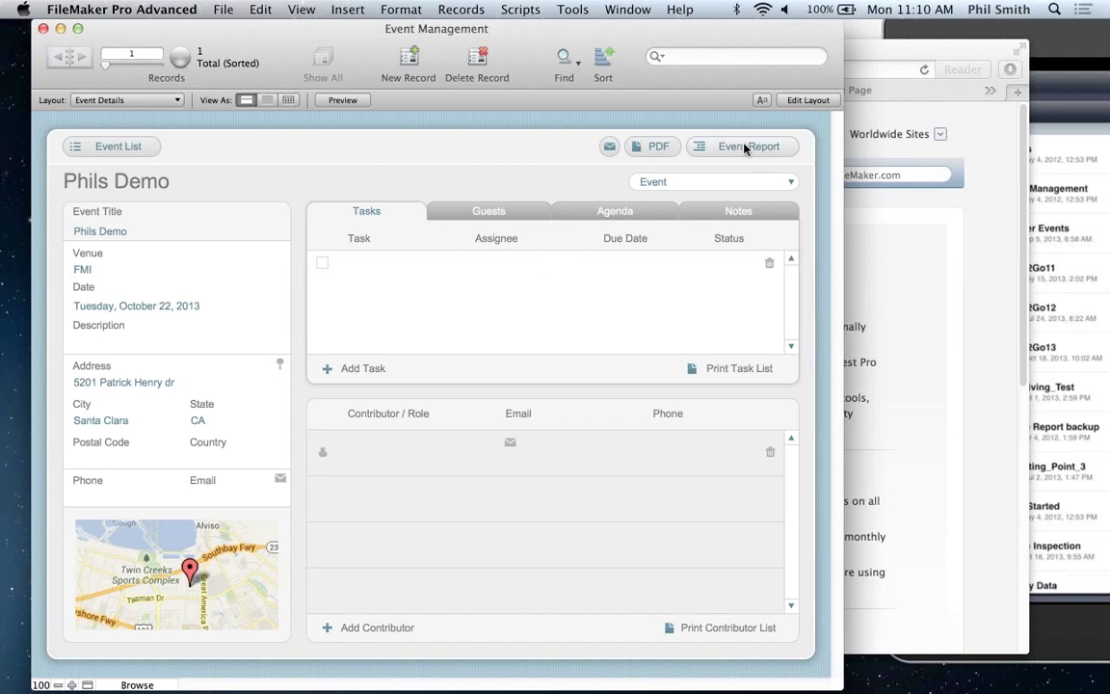
Step: Examine the layouts offered for Desktop, iPad and iPhone while staying on the Event Details layout
{"action": "left_click", "coordinate": [131, 100]}
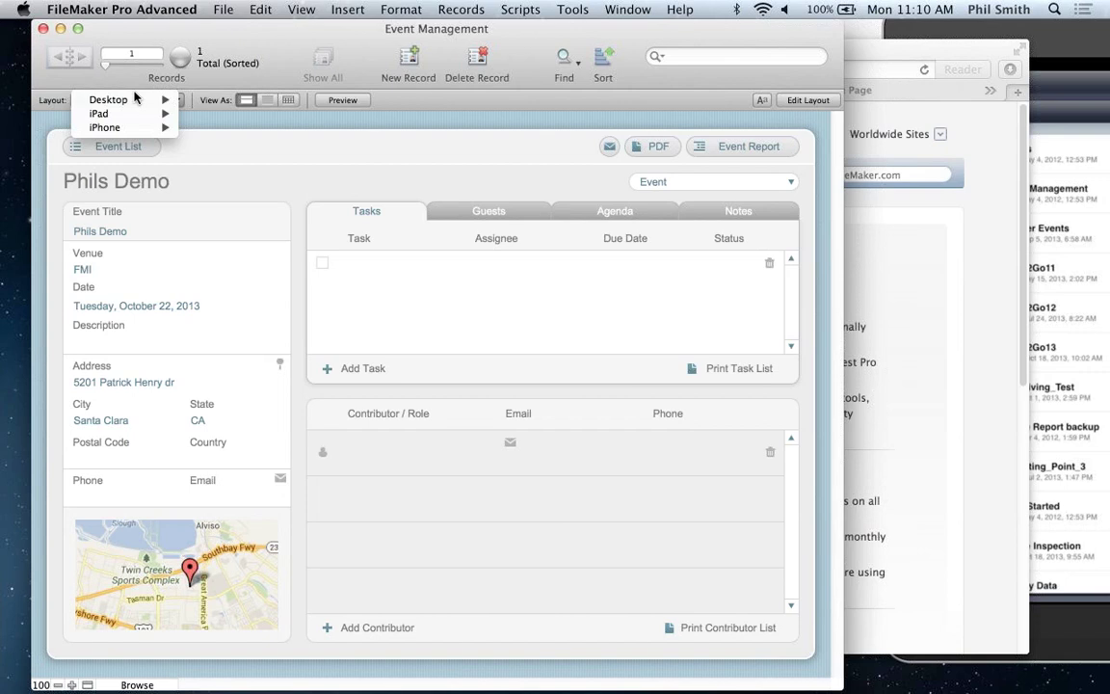
{"action": "mouse_move", "coordinate": [132, 106]}
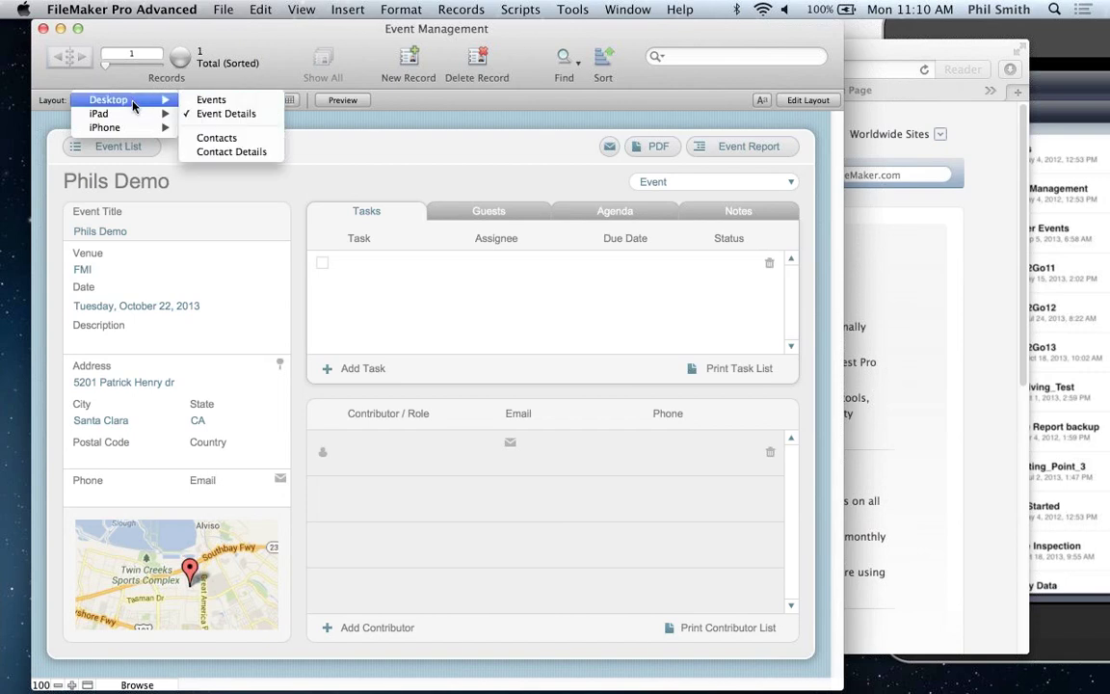
{"action": "left_click", "coordinate": [275, 42]}
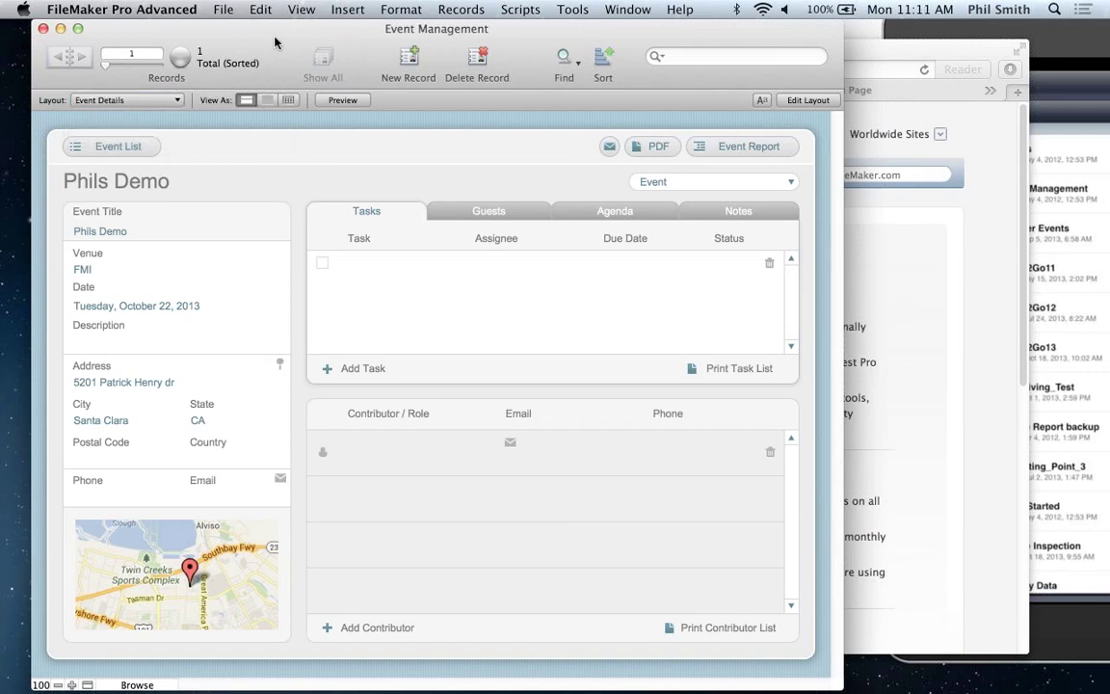
Step: Review the FileMaker Network sharing settings and accept them, then switch to Reflector and bring the mirrored iPad into view
{"action": "left_click", "coordinate": [220, 10]}
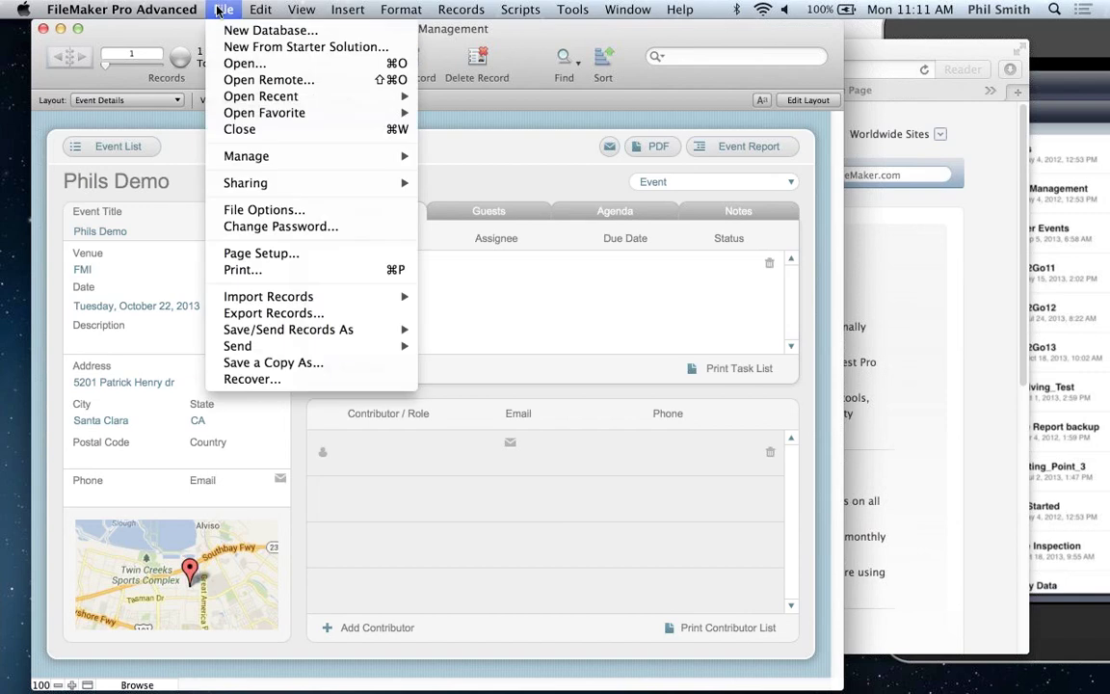
{"action": "mouse_move", "coordinate": [260, 10]}
{"action": "mouse_move", "coordinate": [222, 9]}
{"action": "mouse_move", "coordinate": [406, 161]}
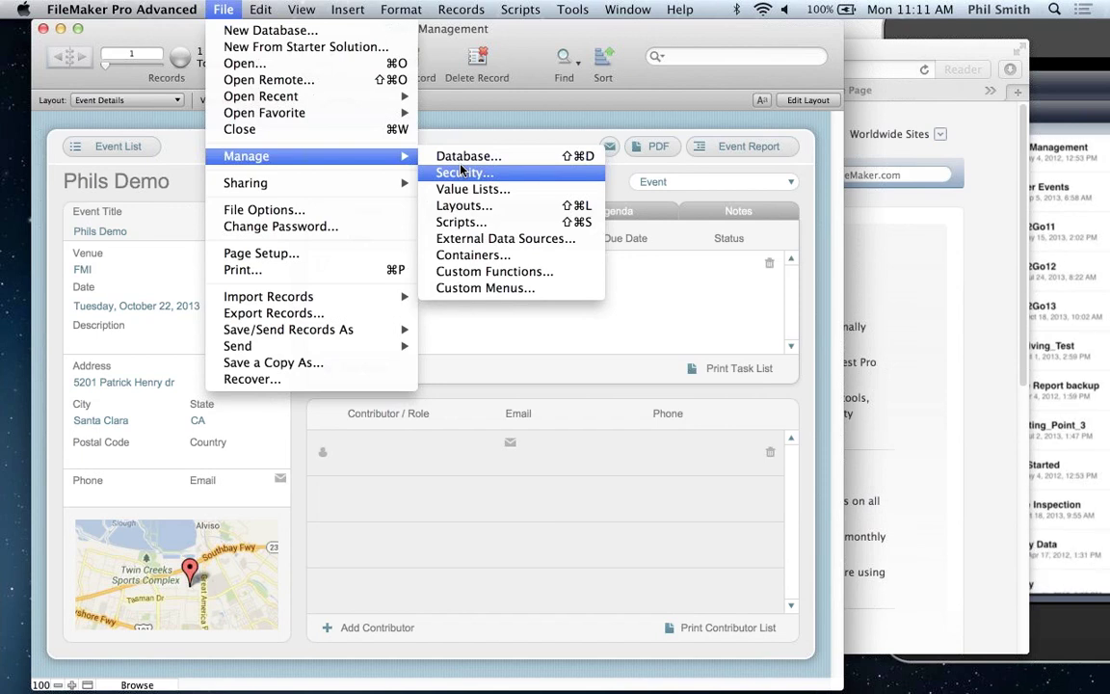
{"action": "mouse_move", "coordinate": [389, 190]}
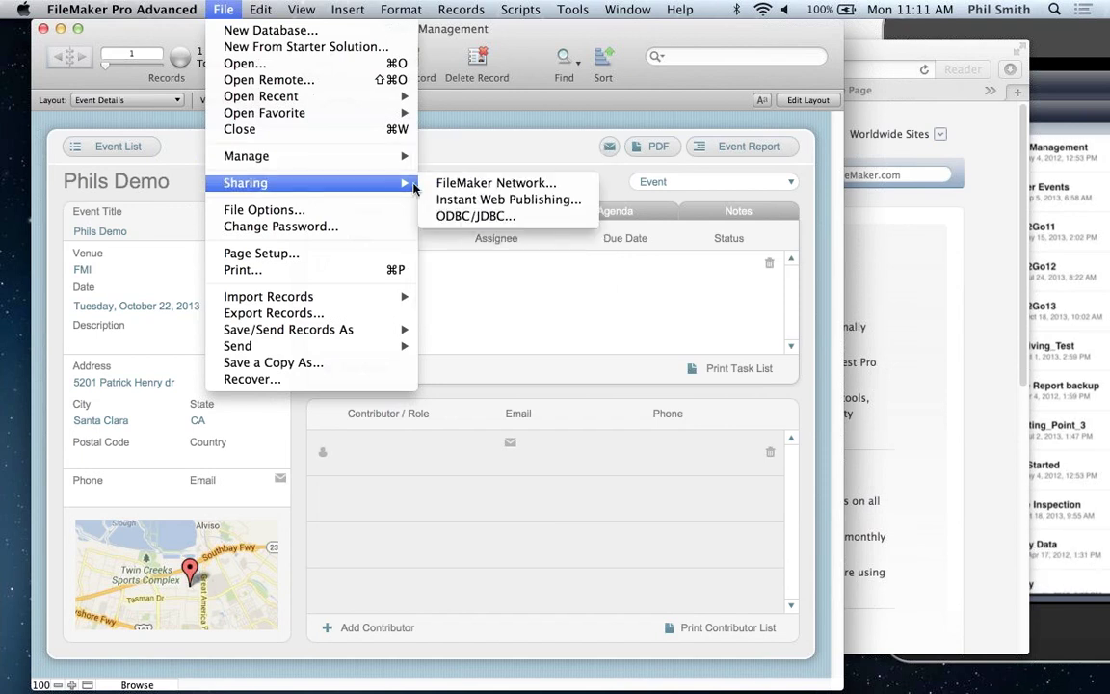
{"action": "left_click", "coordinate": [470, 190]}
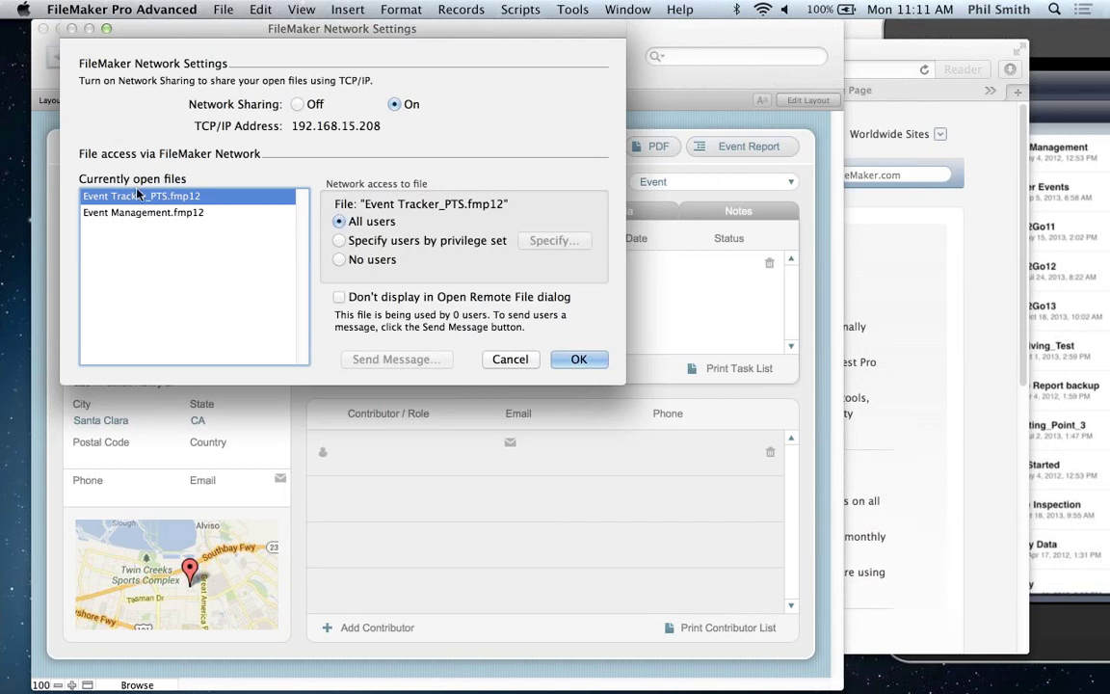
{"action": "left_click", "coordinate": [578, 358]}
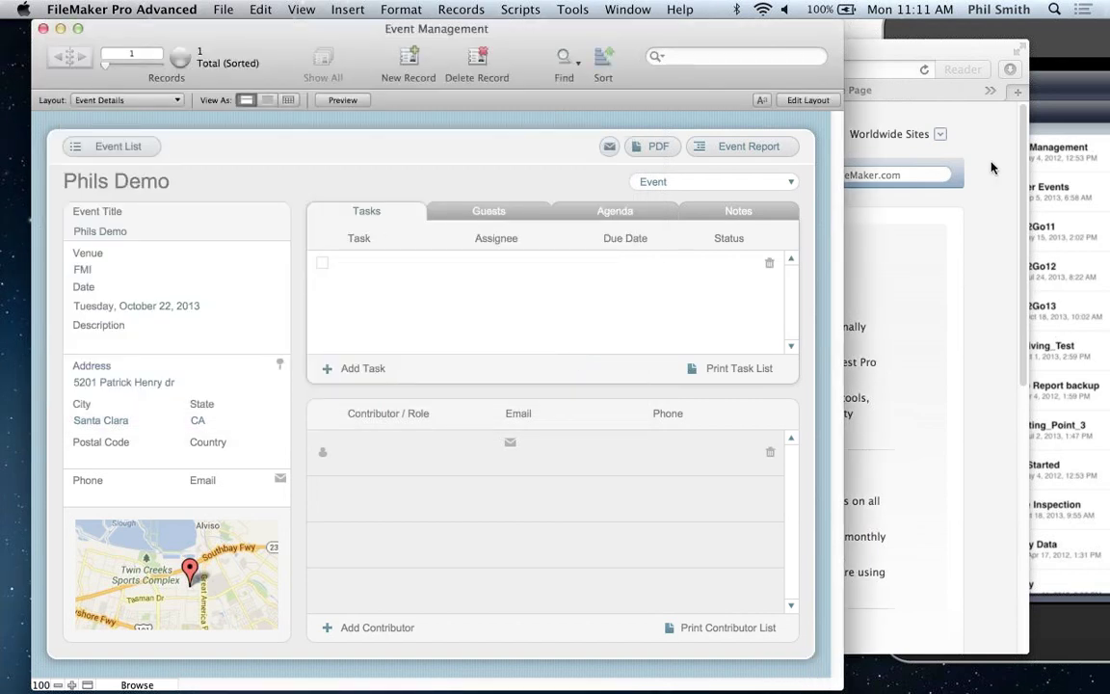
{"action": "left_click_drag", "start_coordinate": [1084, 39], "coordinate": [684, 56]}
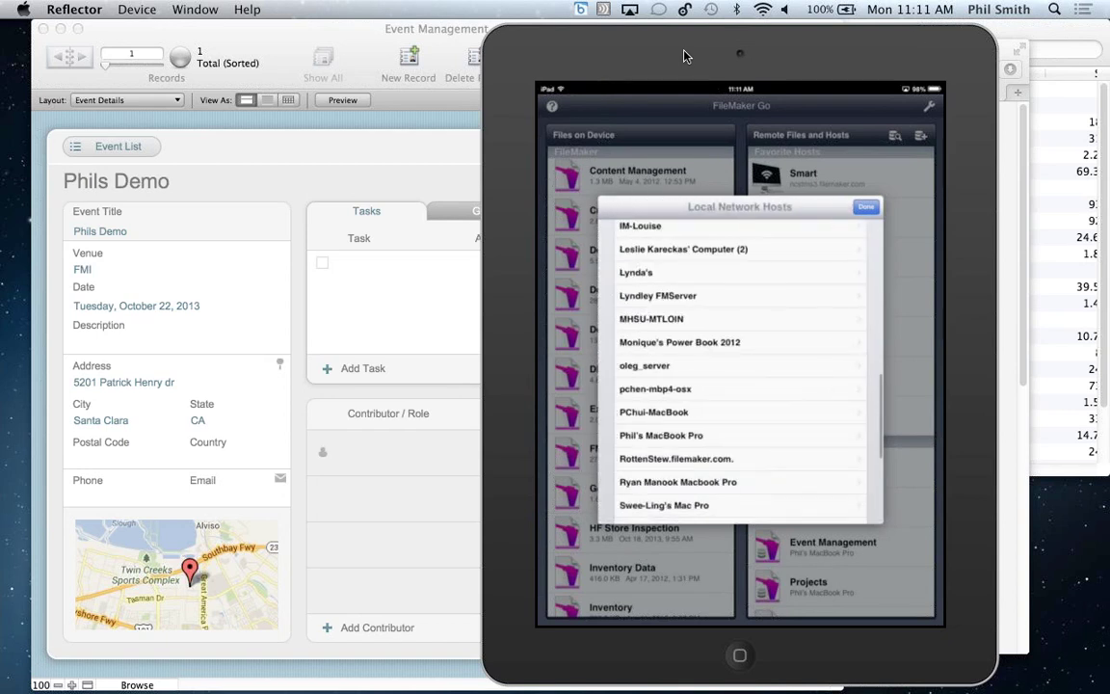
Step: Return to FileMaker Pro and give all users network access to Event Management.fmp12 in the FileMaker Network settings
{"action": "left_click", "coordinate": [321, 174]}
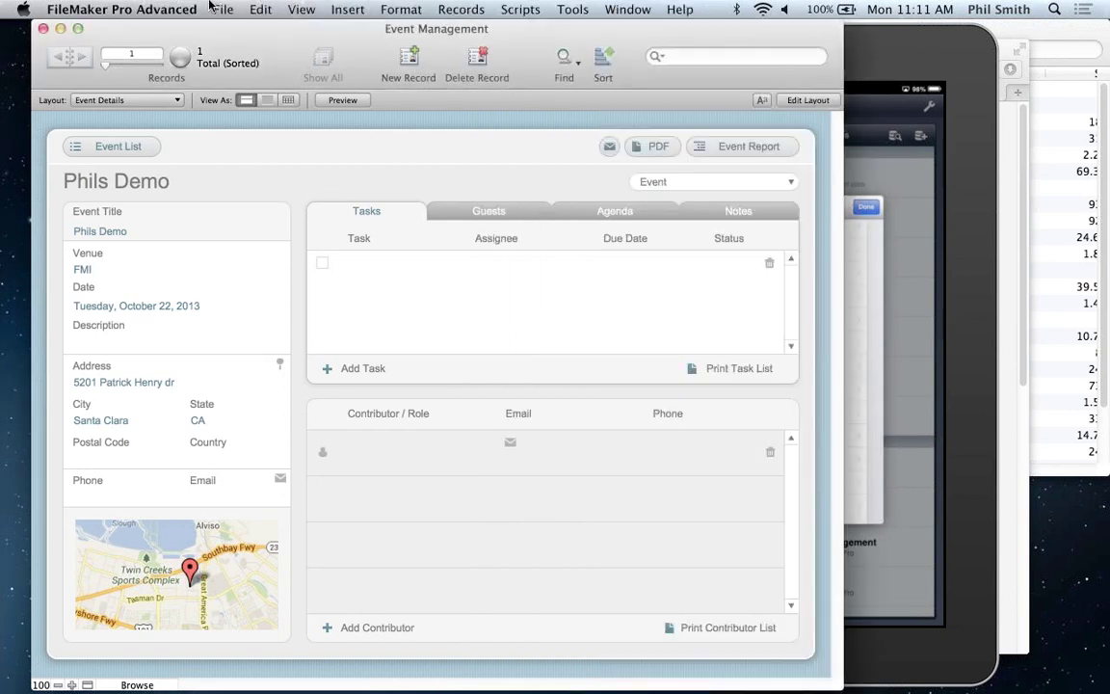
{"action": "left_click", "coordinate": [212, 8]}
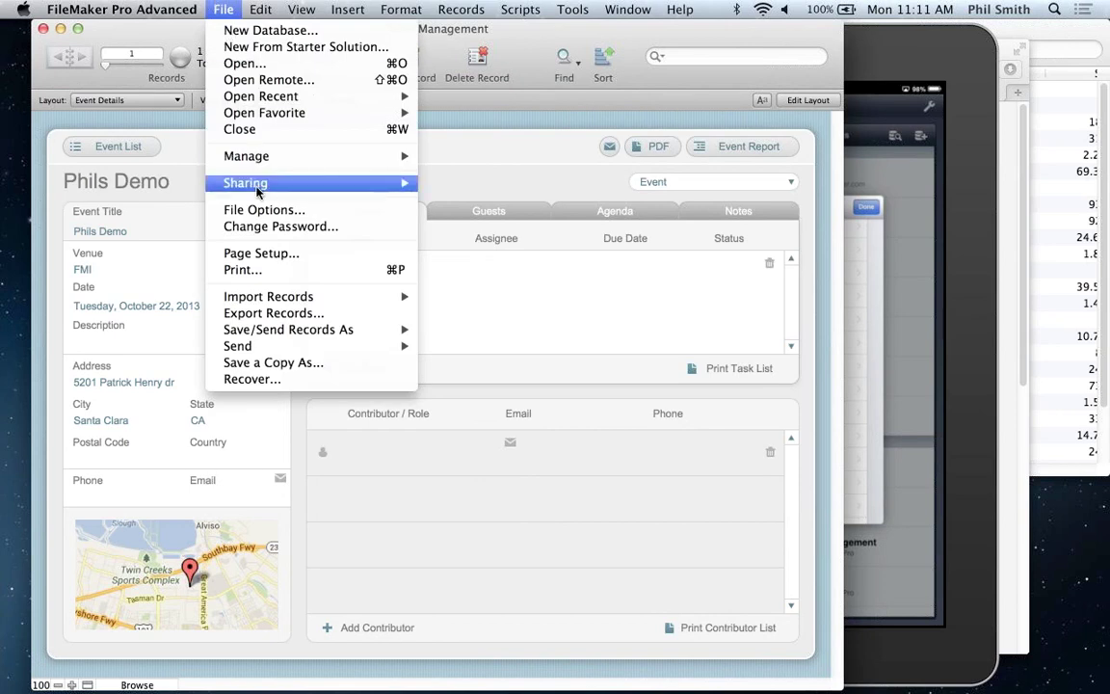
{"action": "mouse_move", "coordinate": [236, 182]}
{"action": "left_click", "coordinate": [499, 192]}
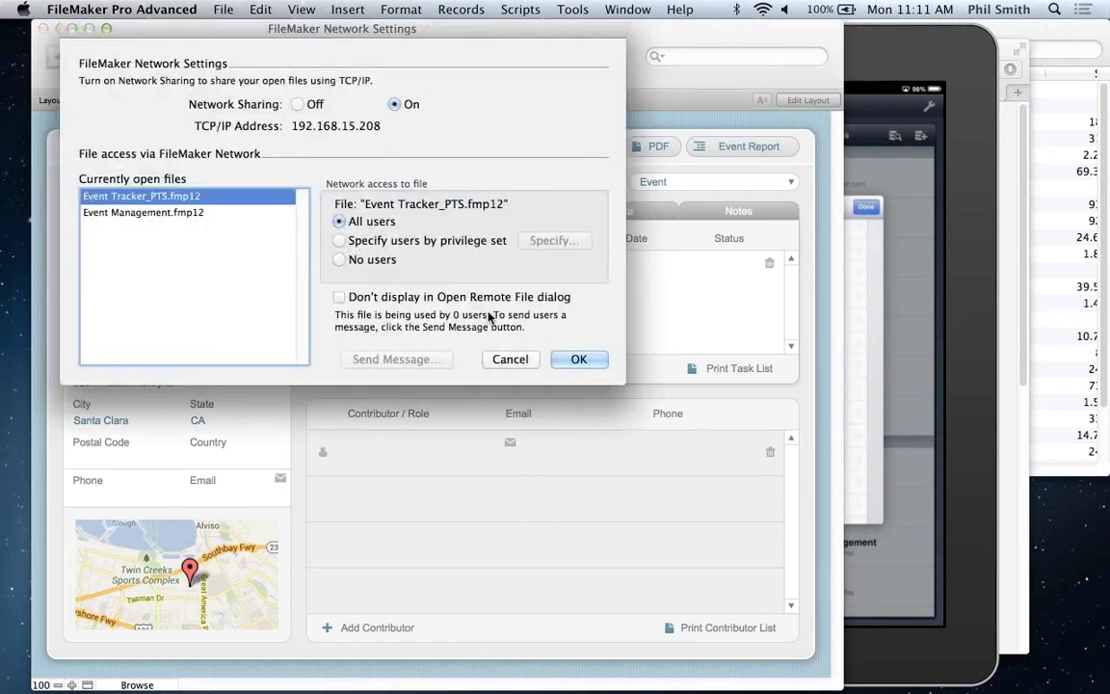
{"action": "left_click", "coordinate": [341, 261]}
{"action": "left_click", "coordinate": [339, 222]}
{"action": "left_click", "coordinate": [207, 213]}
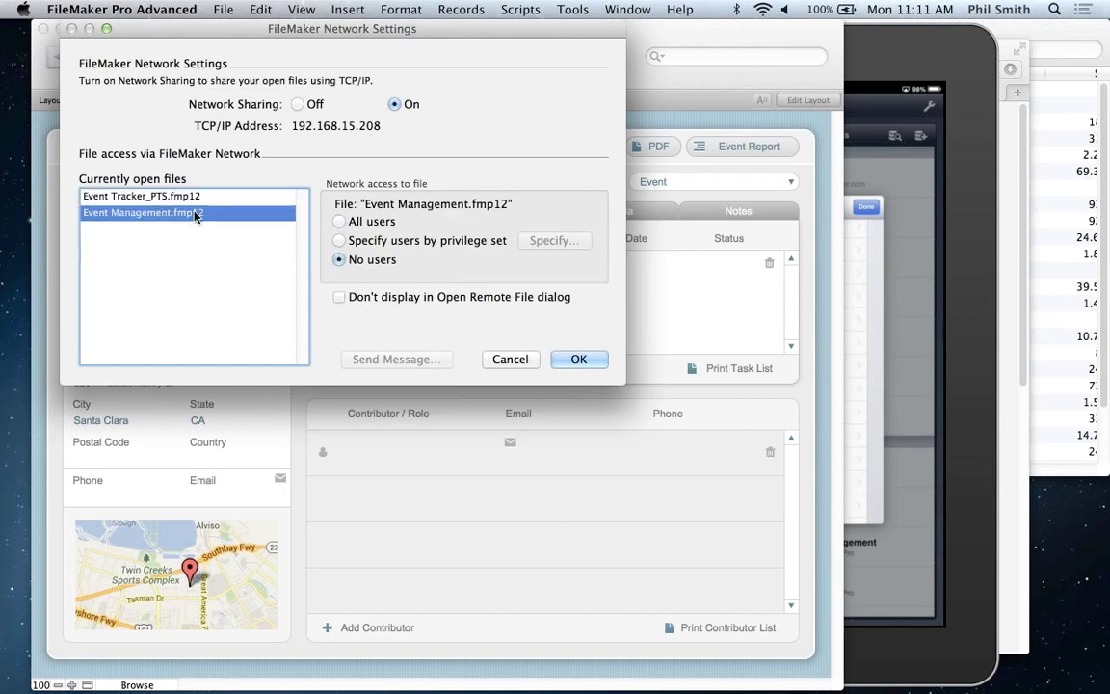
{"action": "left_click", "coordinate": [340, 222]}
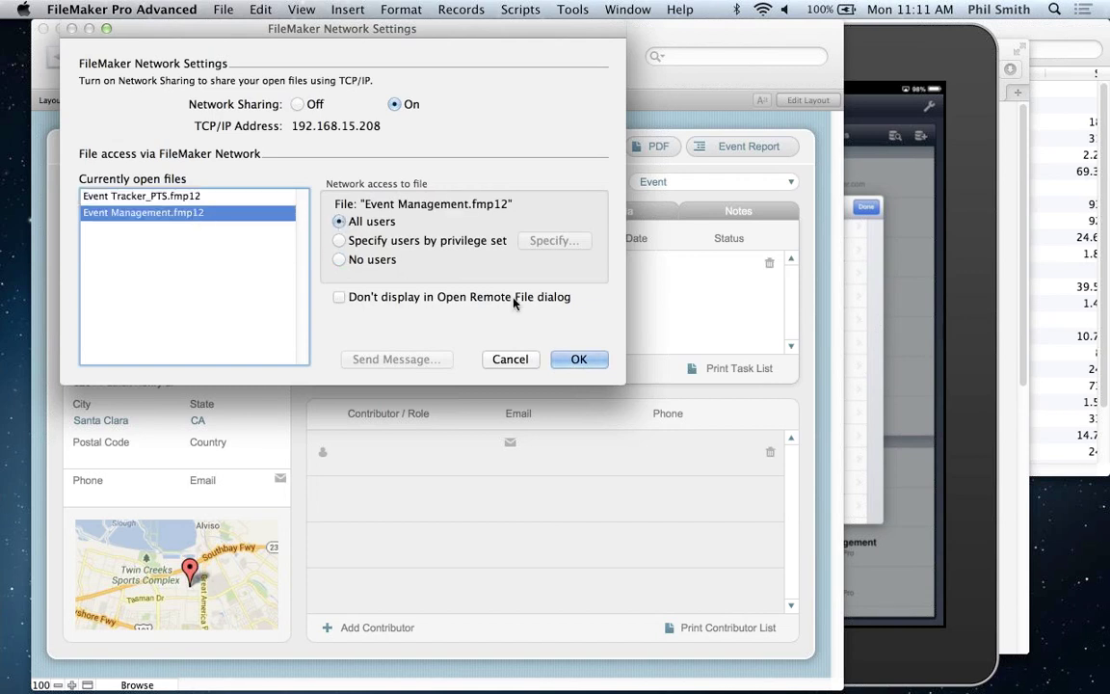
{"action": "left_click", "coordinate": [578, 359]}
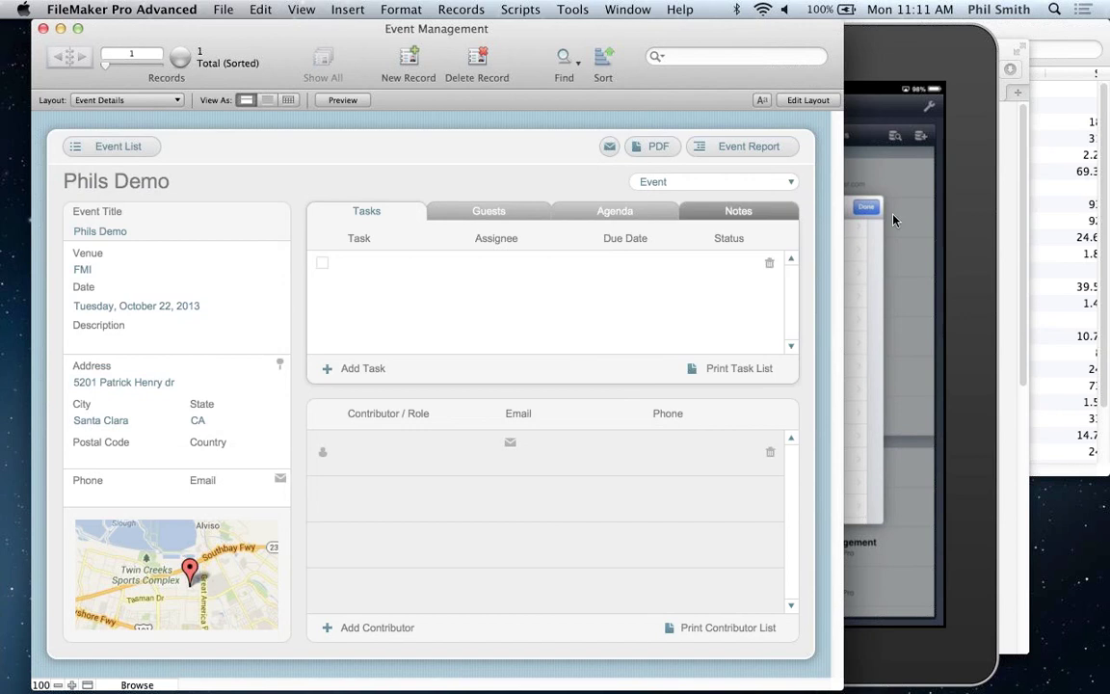
Step: Switch to Reflector to view the shared event on the mirrored iPad, then return to the FileMaker Pro database
{"action": "left_click", "coordinate": [897, 161]}
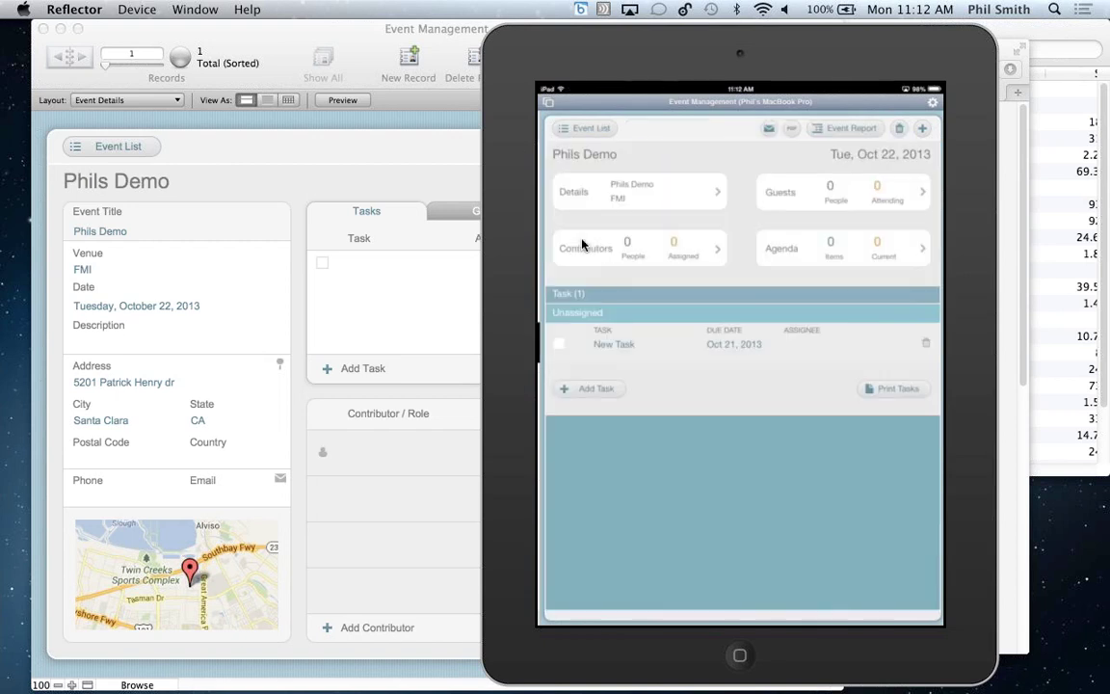
{"action": "left_click_drag", "start_coordinate": [636, 60], "coordinate": [725, 57]}
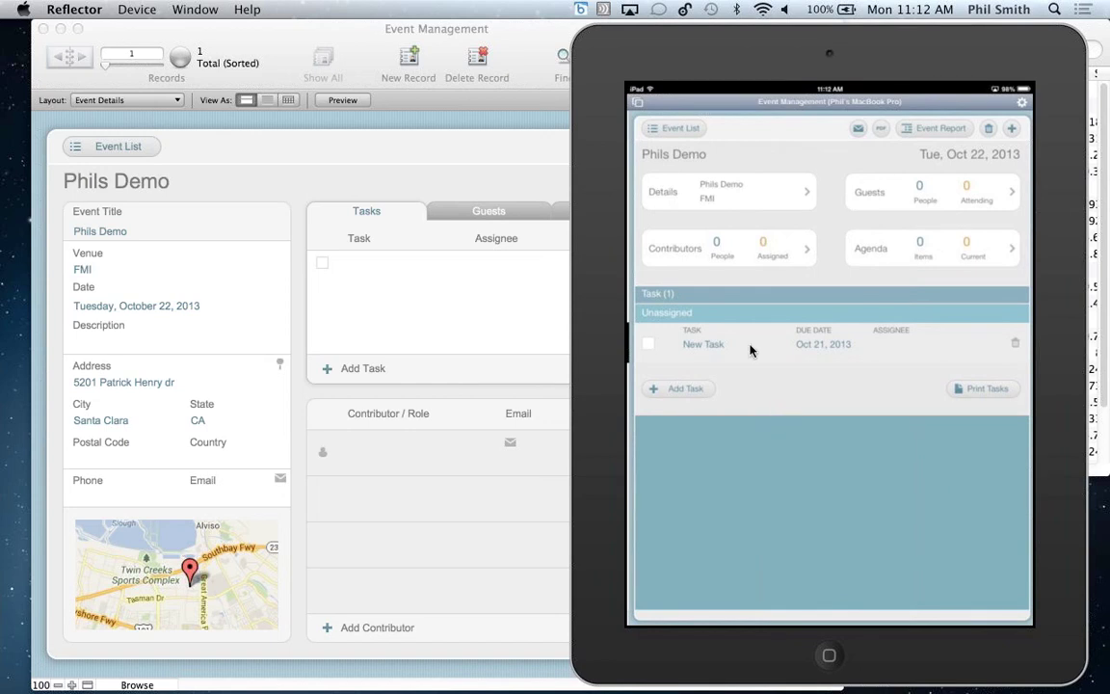
{"action": "left_click", "coordinate": [367, 39]}
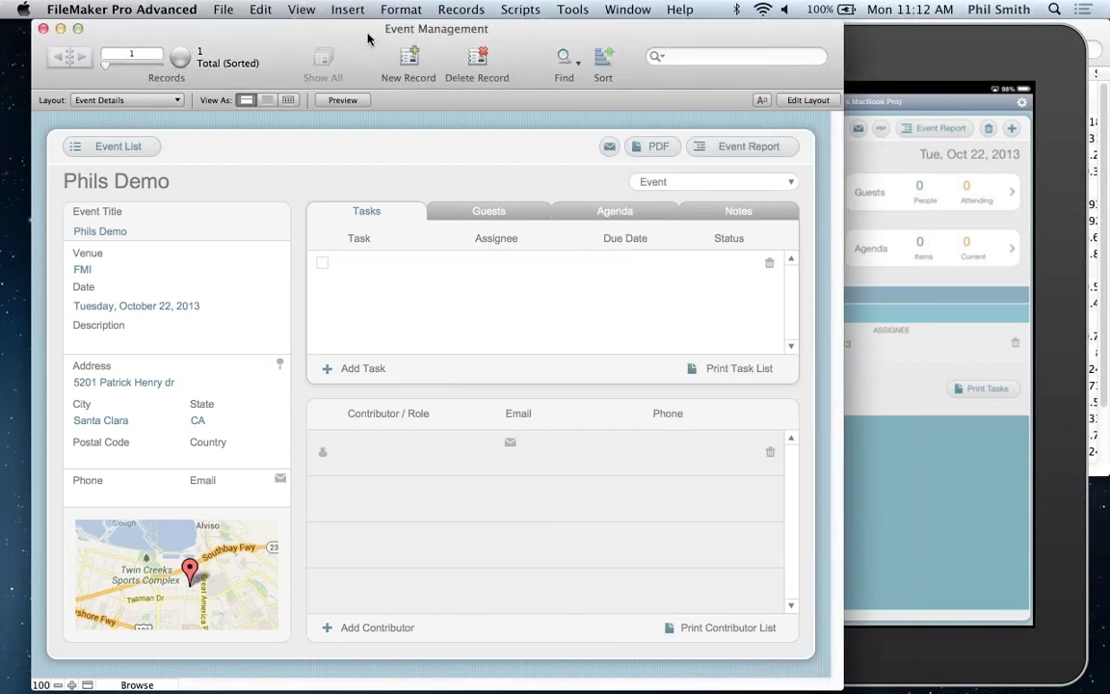
Step: Examine the script "Trigger | On First Window Open" for how it picks a layout per device, then close the script windows
{"action": "left_click", "coordinate": [519, 9]}
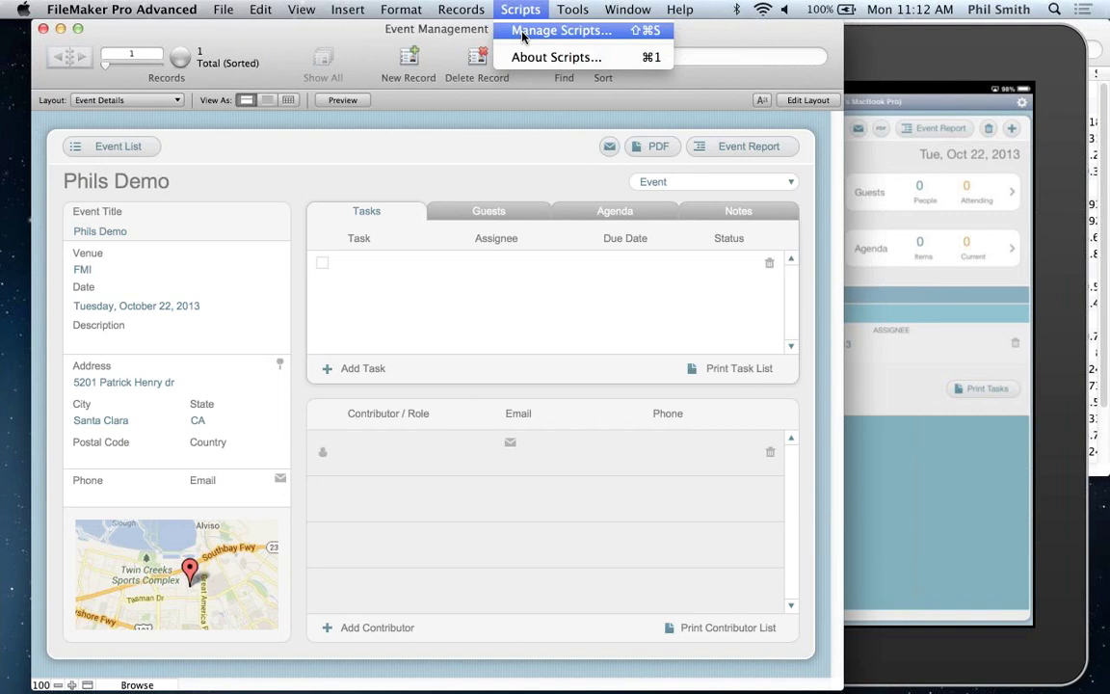
{"action": "left_click", "coordinate": [523, 32]}
{"action": "scroll", "coordinate": [220, 282], "scroll_direction": "down", "scroll_amount": 1}
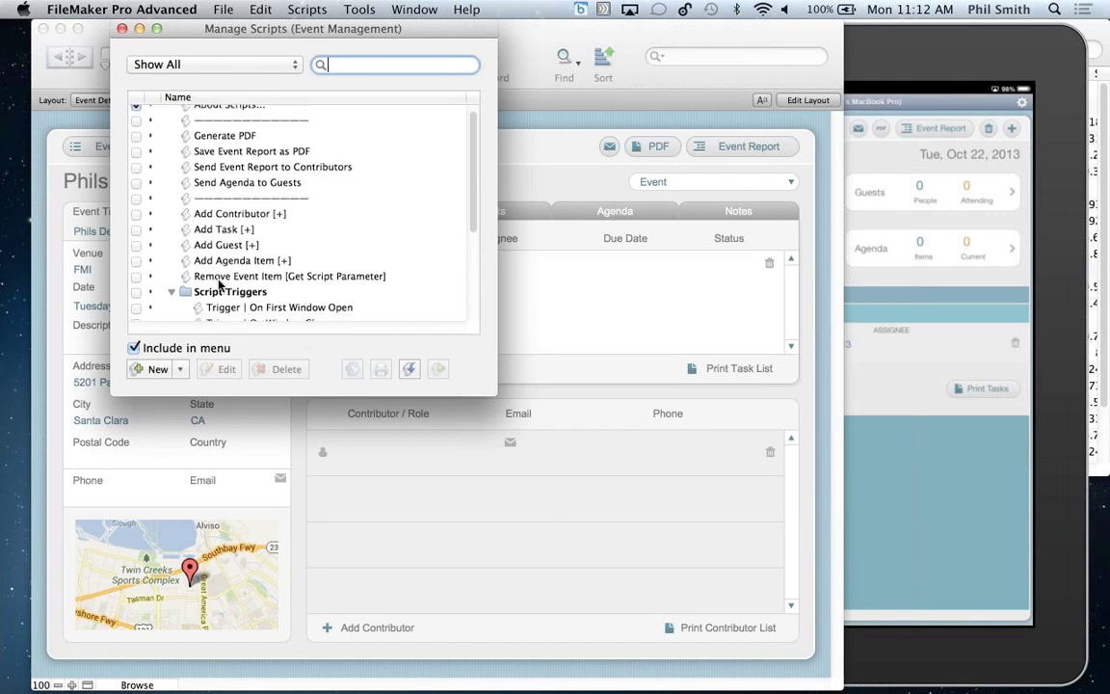
{"action": "scroll", "coordinate": [220, 282], "scroll_direction": "down", "scroll_amount": 2}
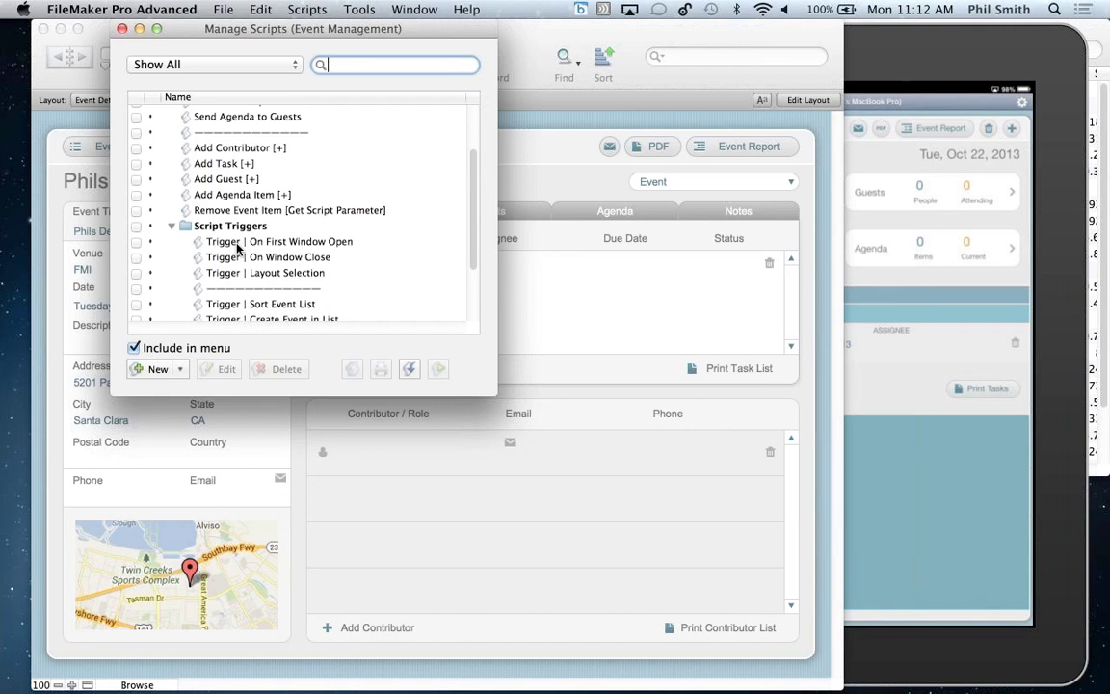
{"action": "left_click", "coordinate": [237, 241]}
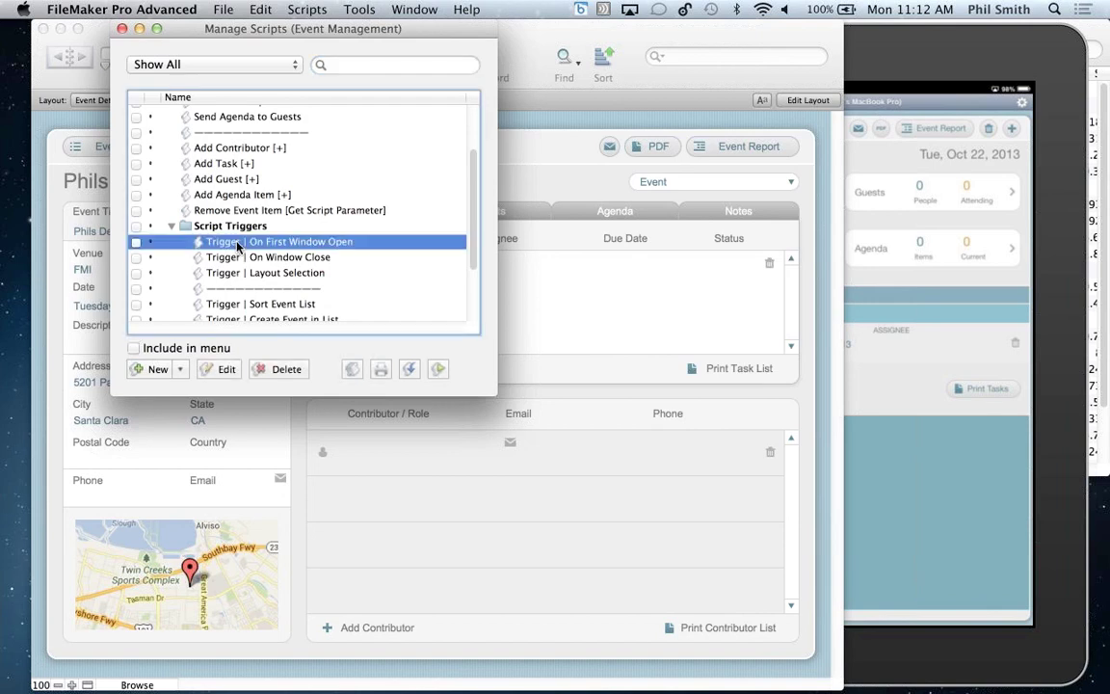
{"action": "double_click", "coordinate": [237, 242]}
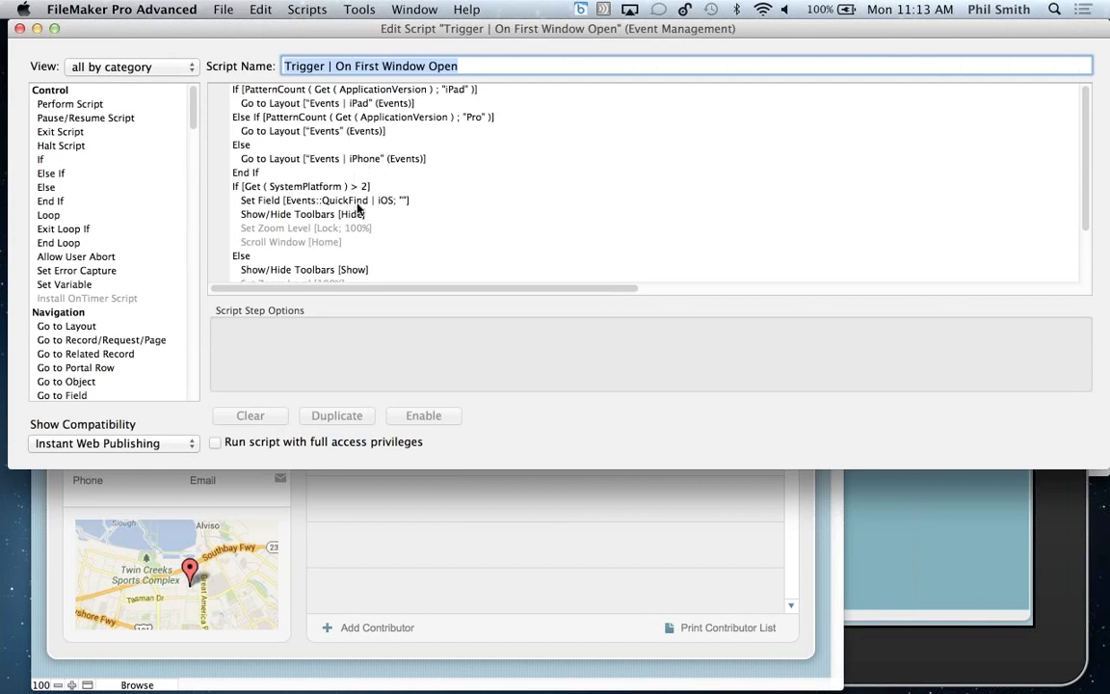
{"action": "left_click", "coordinate": [19, 29]}
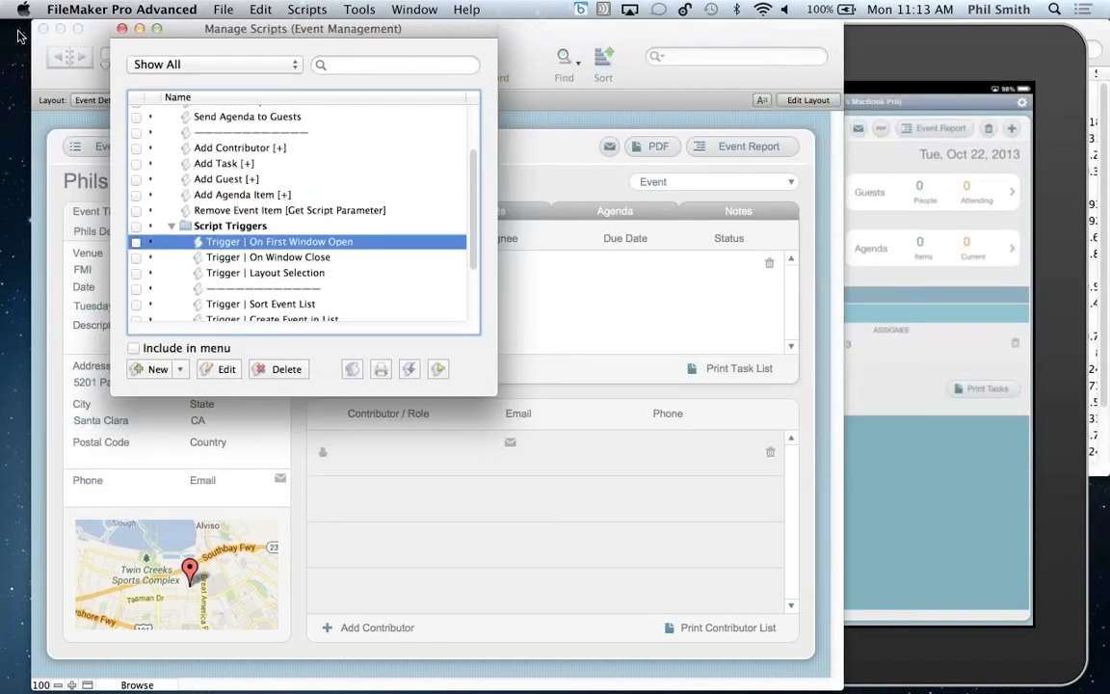
{"action": "left_click", "coordinate": [122, 30]}
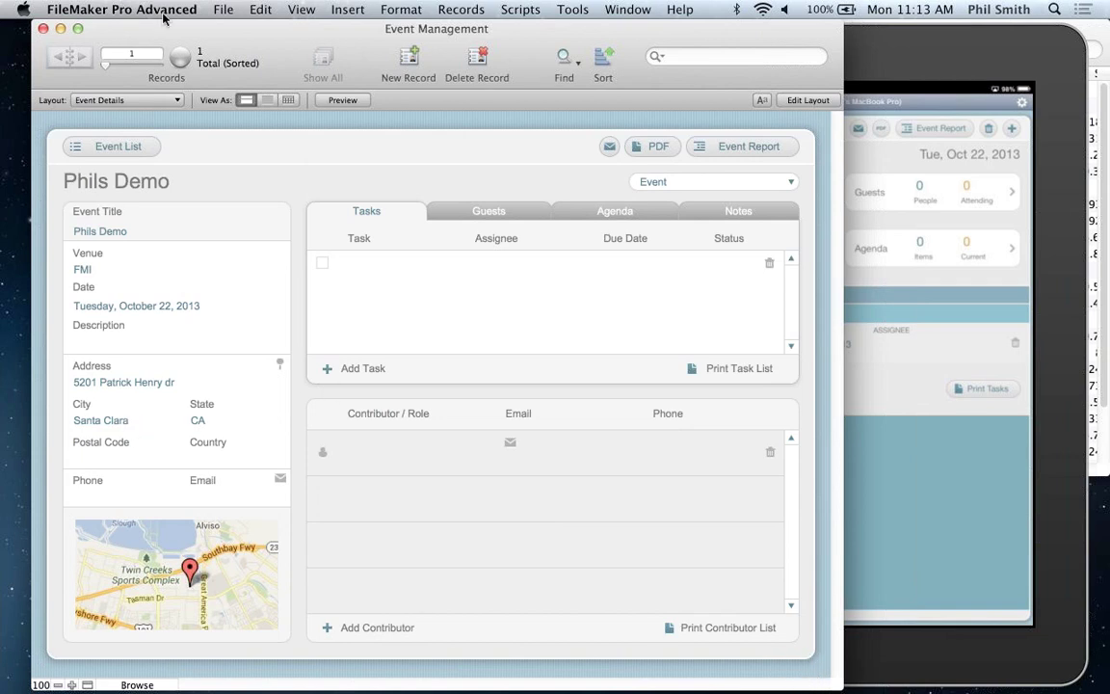
Step: Examine the database's tables, the fields of the Contacts table and the relationships graph, then leave the database definition without changes
{"action": "left_click", "coordinate": [223, 10]}
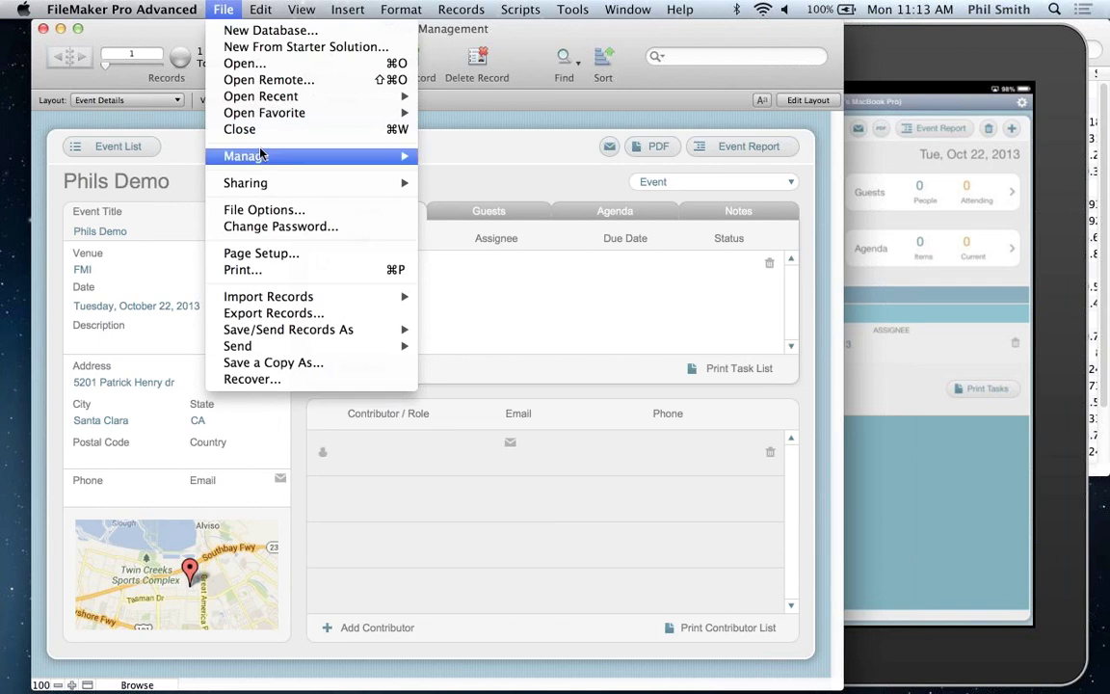
{"action": "mouse_move", "coordinate": [255, 156]}
{"action": "left_click", "coordinate": [466, 156]}
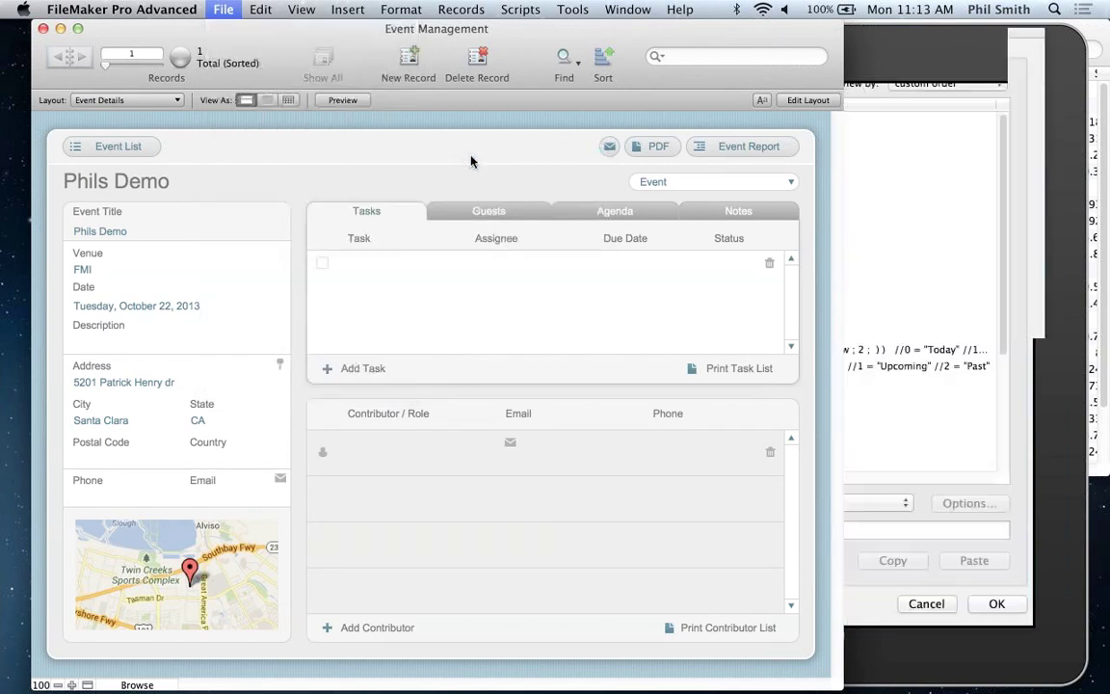
{"action": "left_click", "coordinate": [449, 58]}
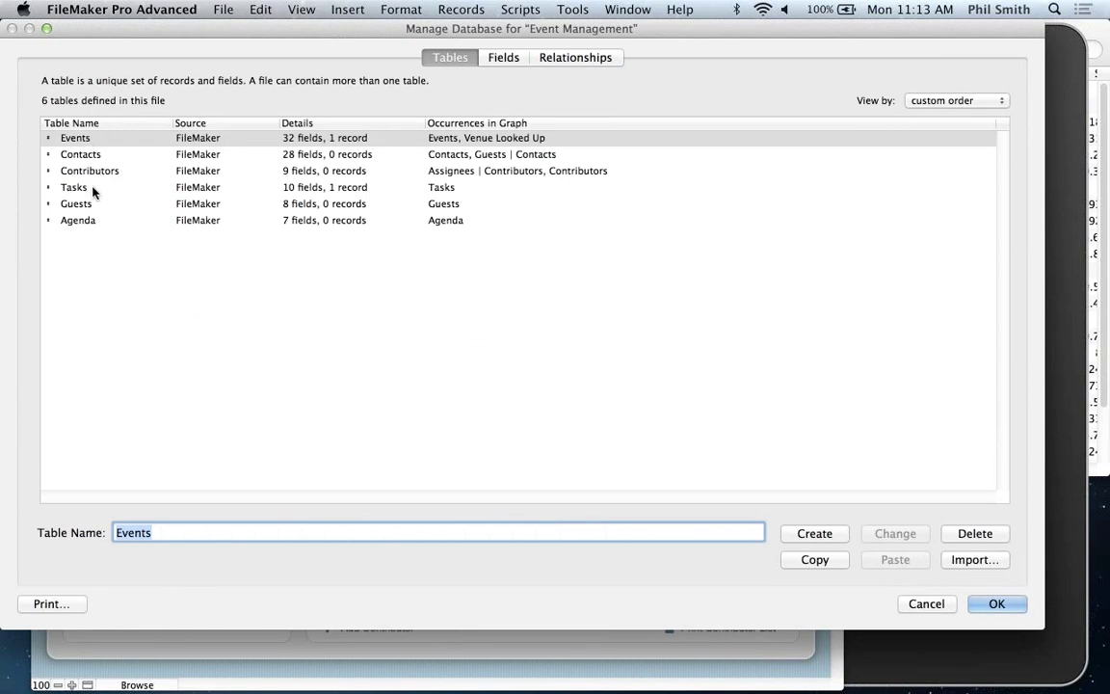
{"action": "left_click", "coordinate": [496, 57]}
{"action": "left_click", "coordinate": [164, 83]}
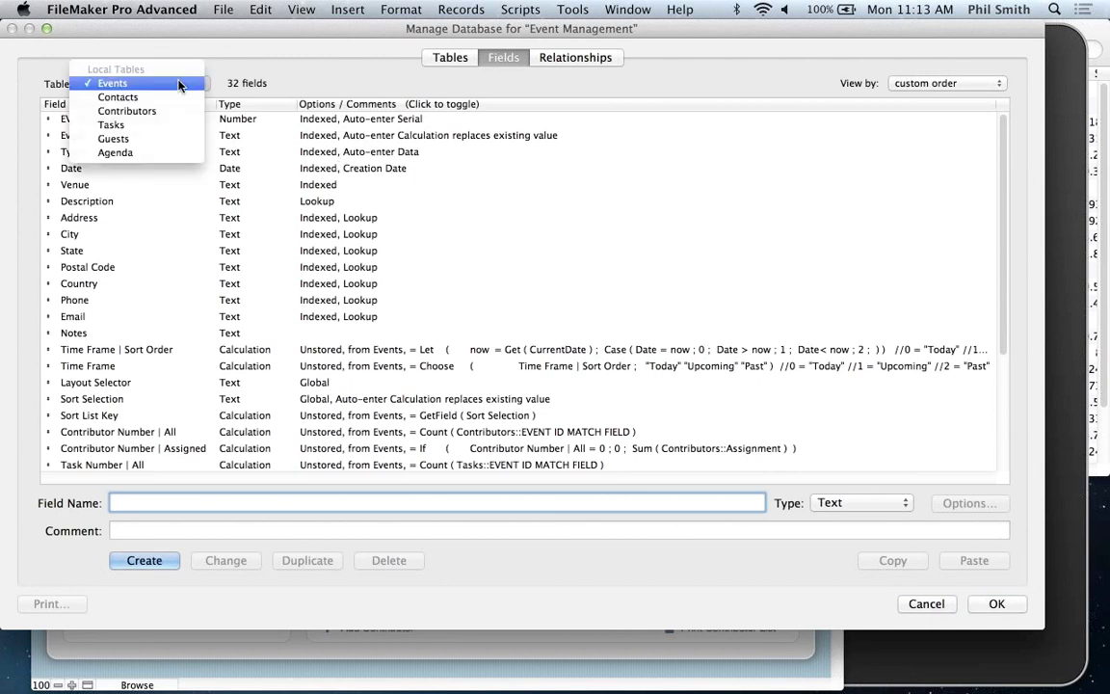
{"action": "left_click", "coordinate": [174, 99]}
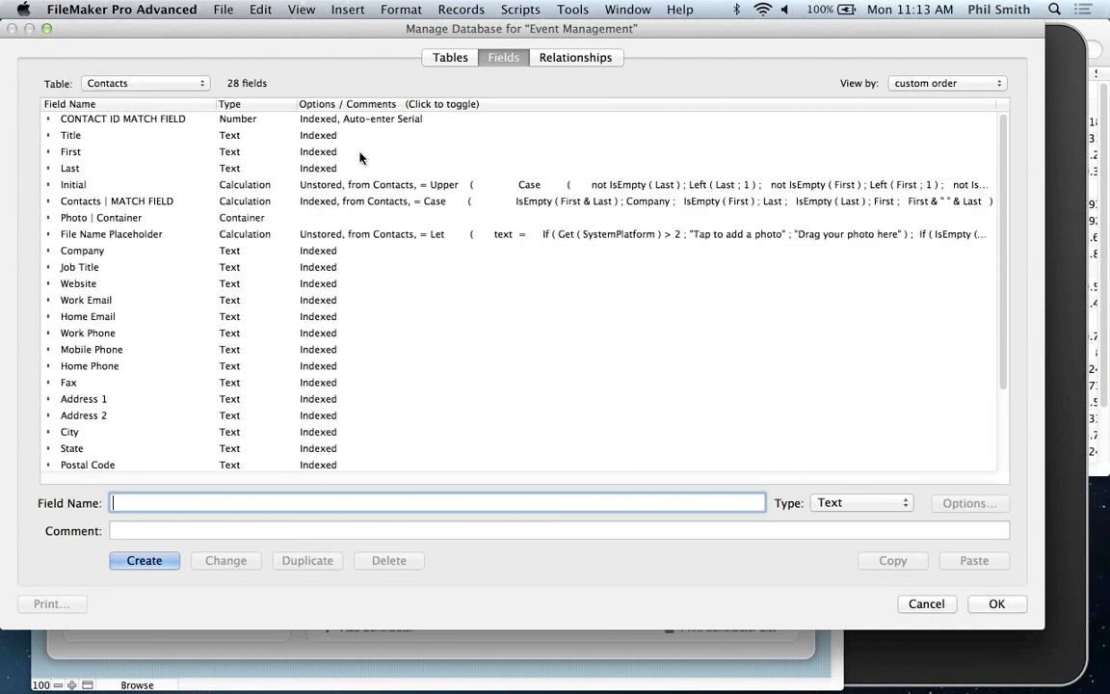
{"action": "left_click", "coordinate": [576, 60]}
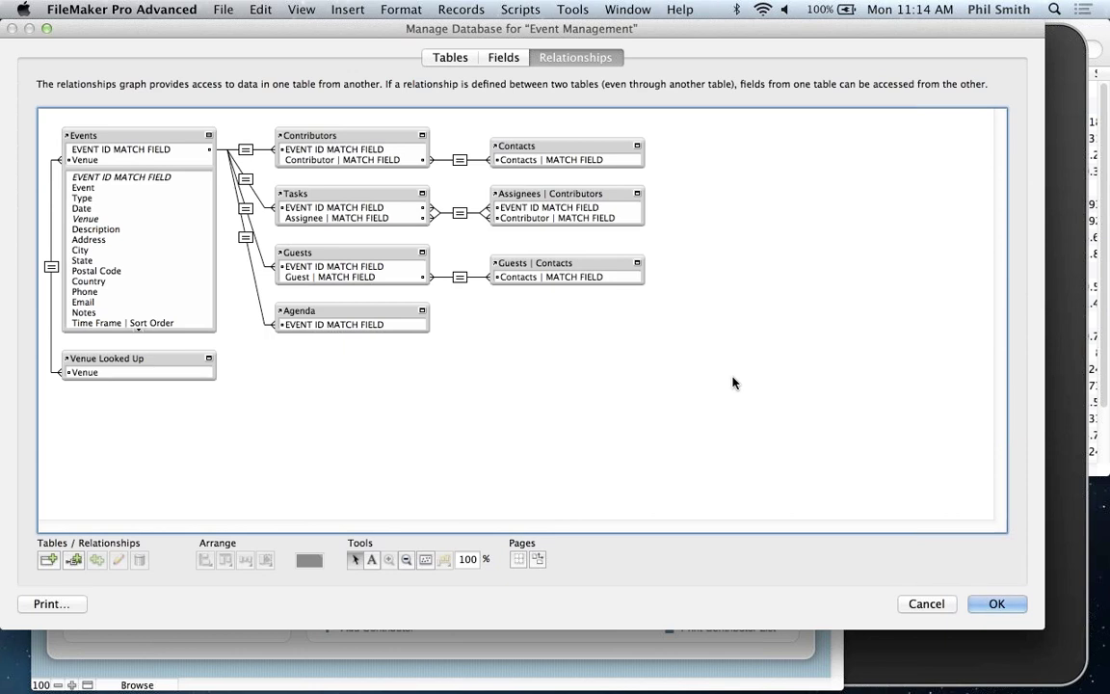
{"action": "left_click", "coordinate": [930, 605]}
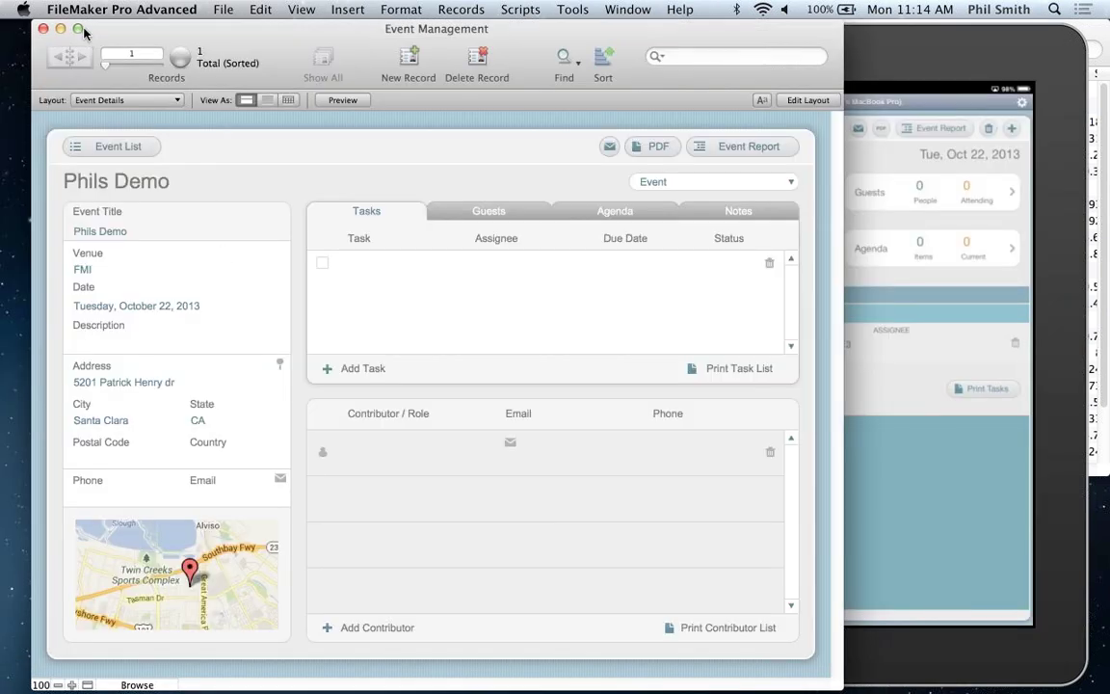
Step: Close the Event Management database, asking the connected iPad client to close it too, and move the Reflector iPad window aside
{"action": "left_click", "coordinate": [42, 30]}
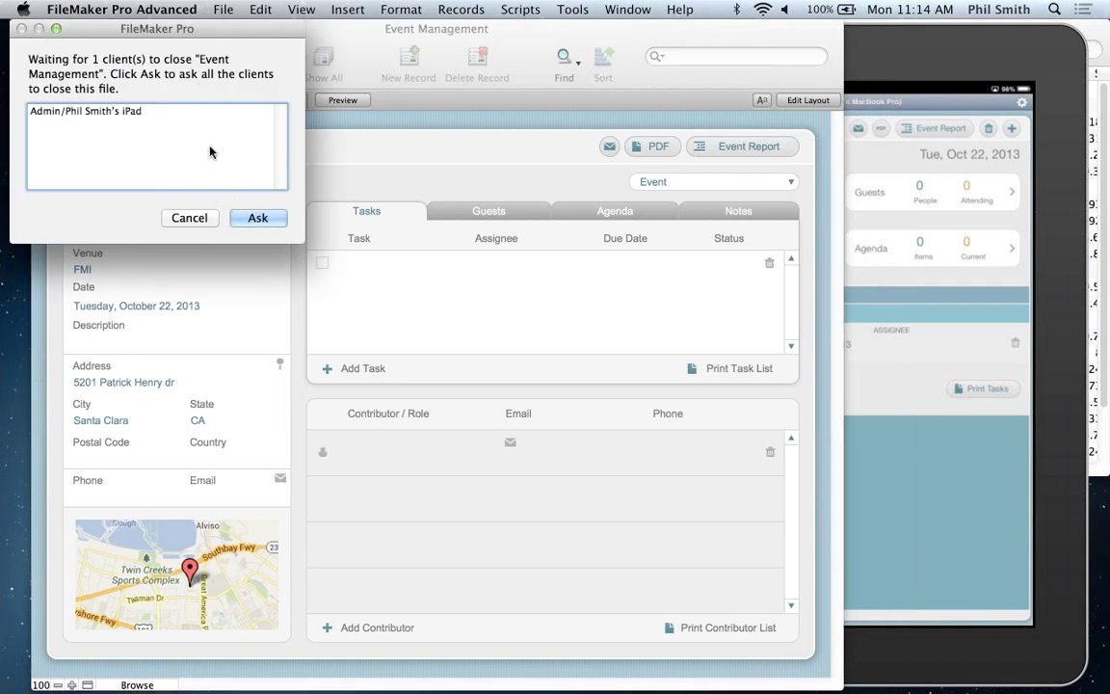
{"action": "left_click", "coordinate": [122, 110]}
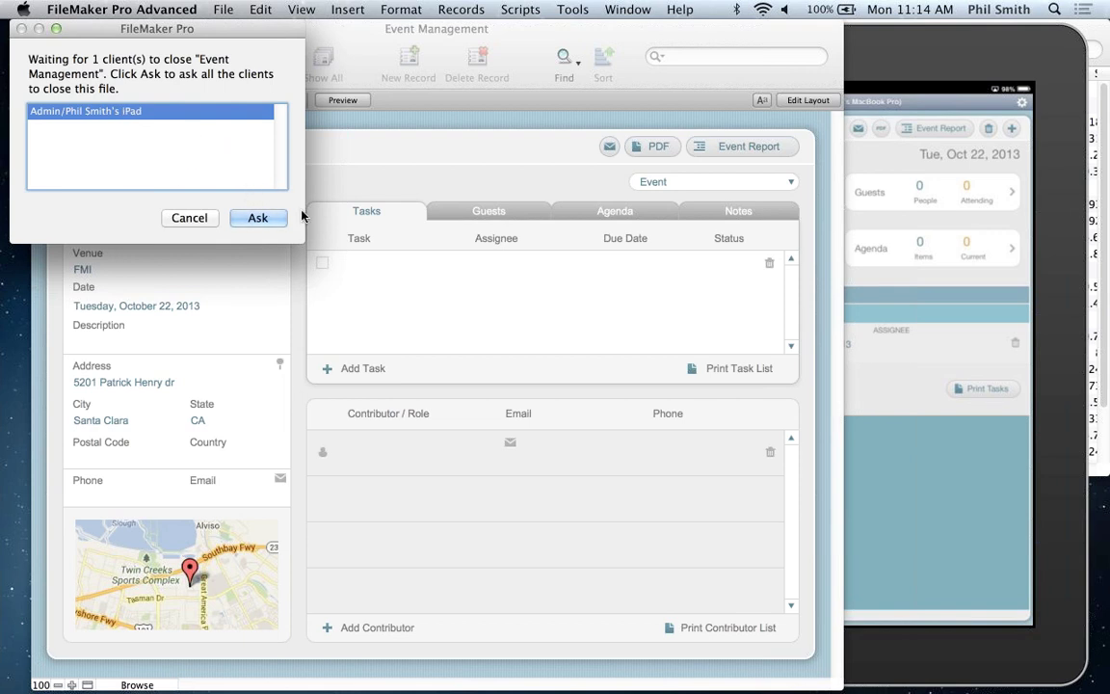
{"action": "left_click", "coordinate": [268, 217]}
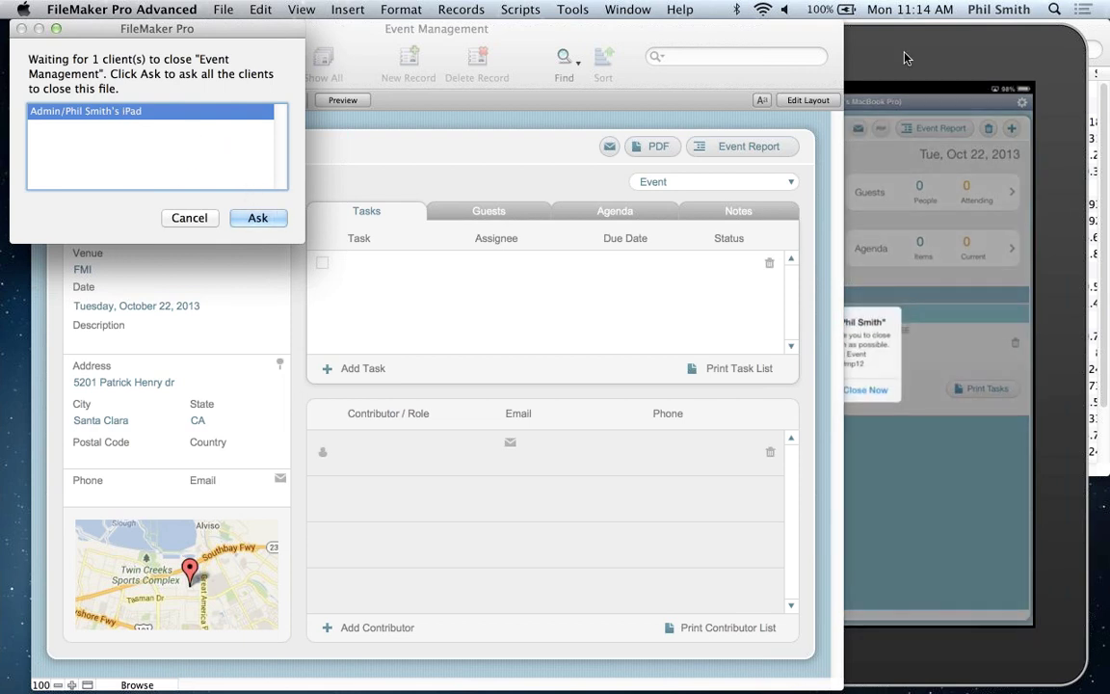
{"action": "left_click", "coordinate": [813, 47]}
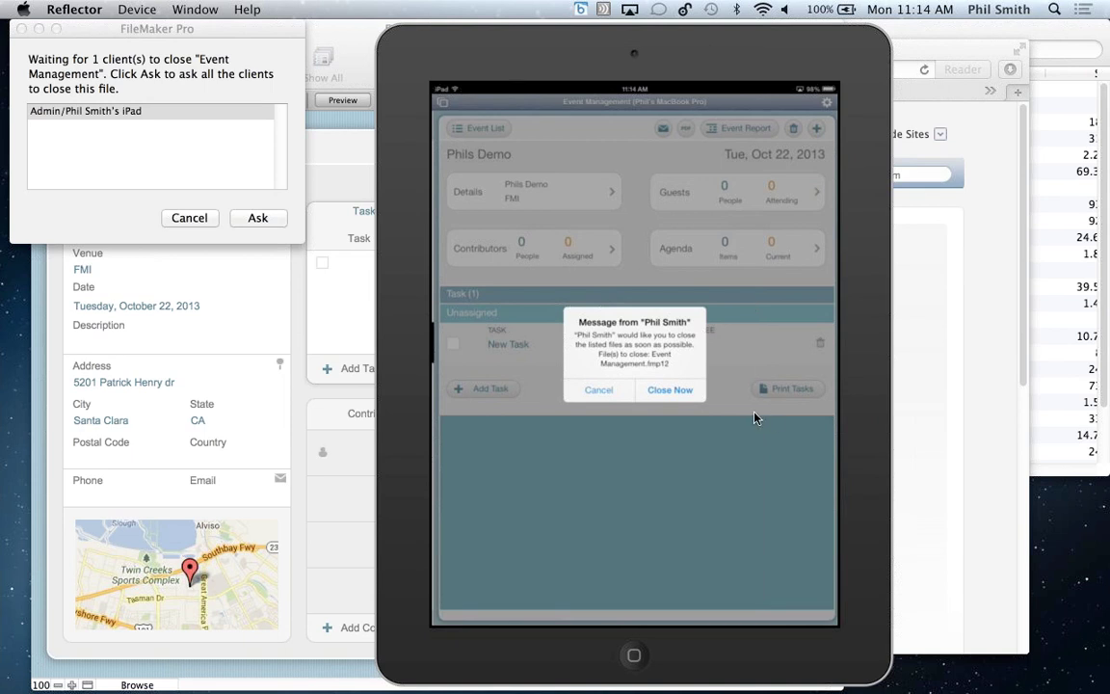
{"action": "left_click", "coordinate": [638, 390]}
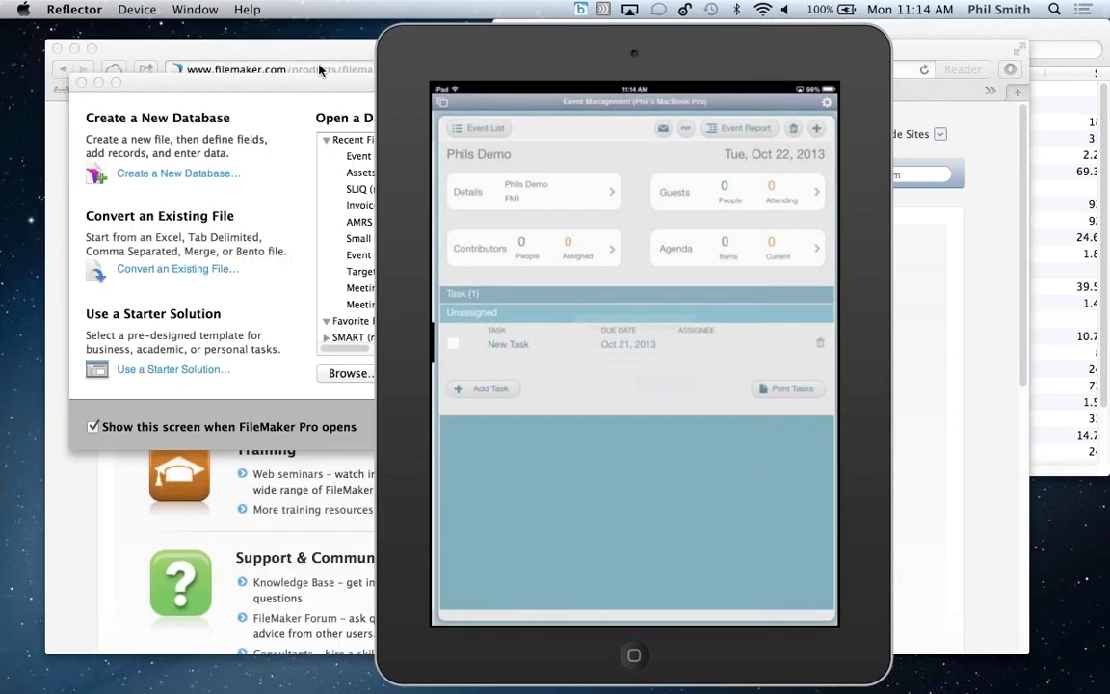
{"action": "left_click_drag", "start_coordinate": [530, 59], "coordinate": [866, 18]}
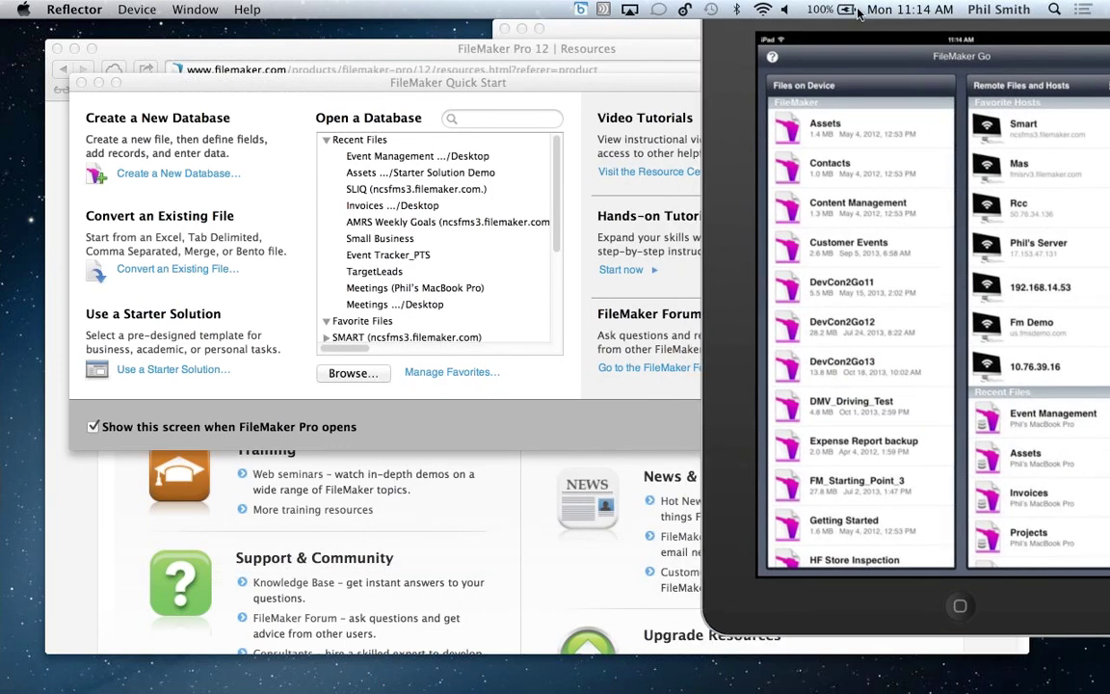
Step: Open the recently used Assets database from the Starter Solution Demo folder and show the details of the Espresso Machine record
{"action": "left_click", "coordinate": [268, 85]}
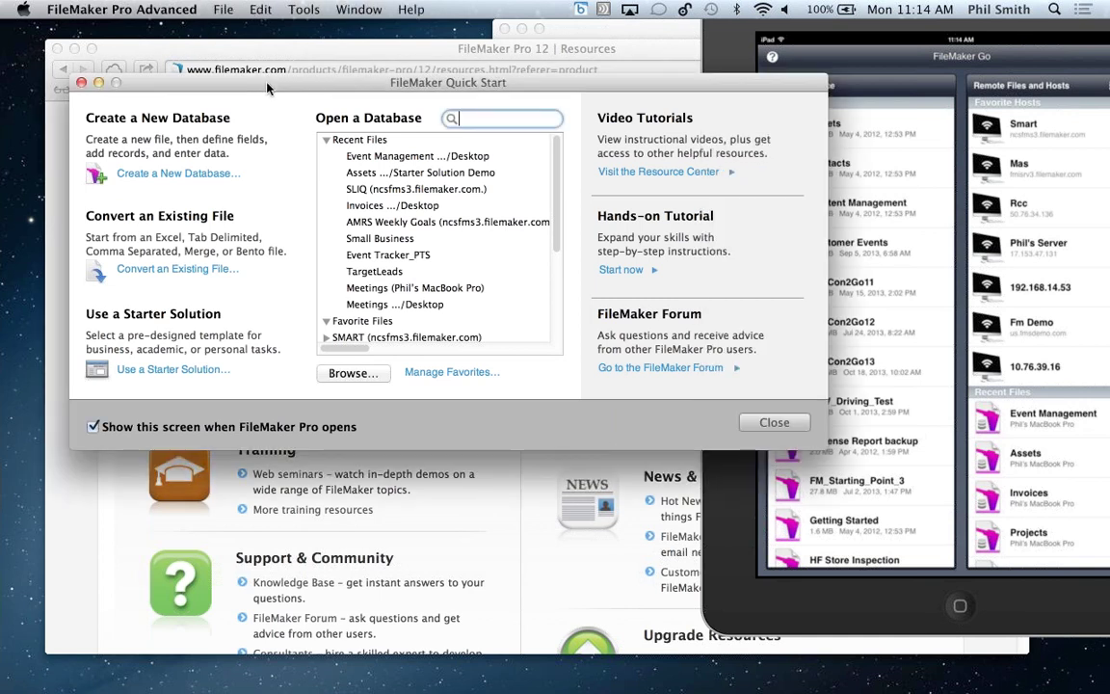
{"action": "left_click", "coordinate": [232, 8]}
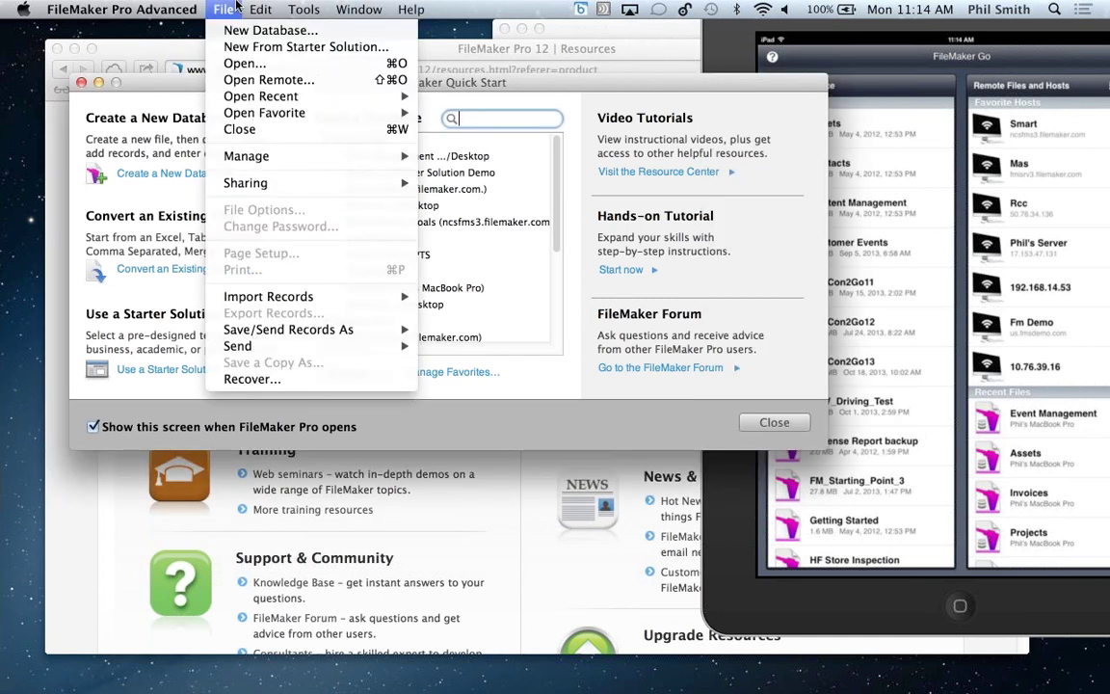
{"action": "mouse_move", "coordinate": [269, 115]}
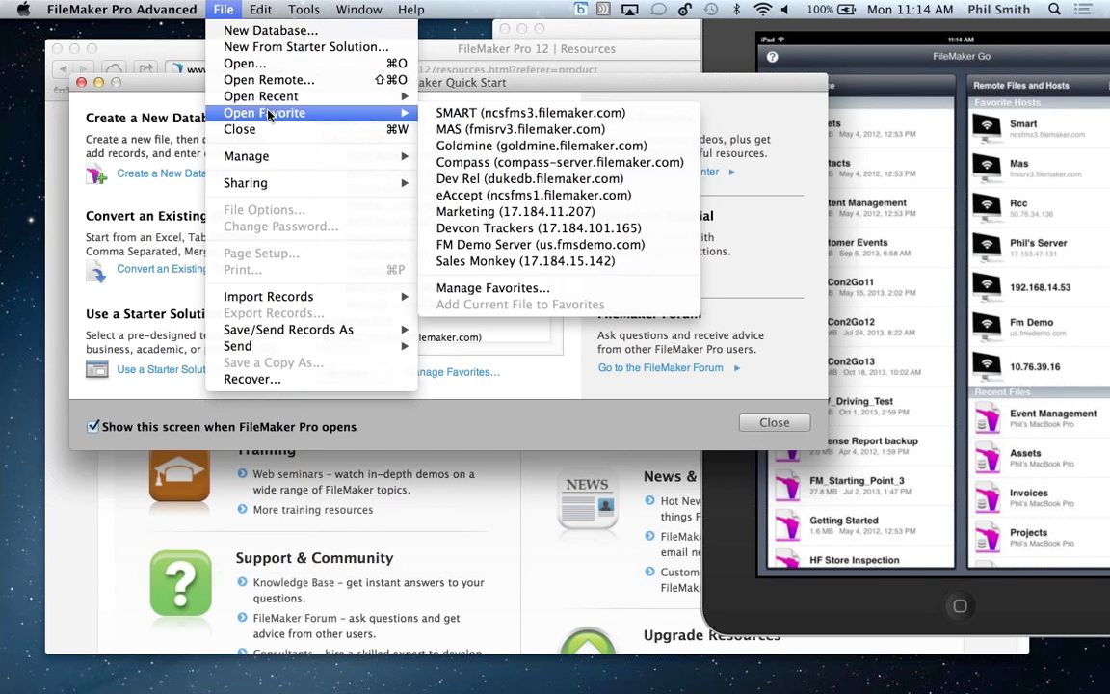
{"action": "mouse_move", "coordinate": [241, 97]}
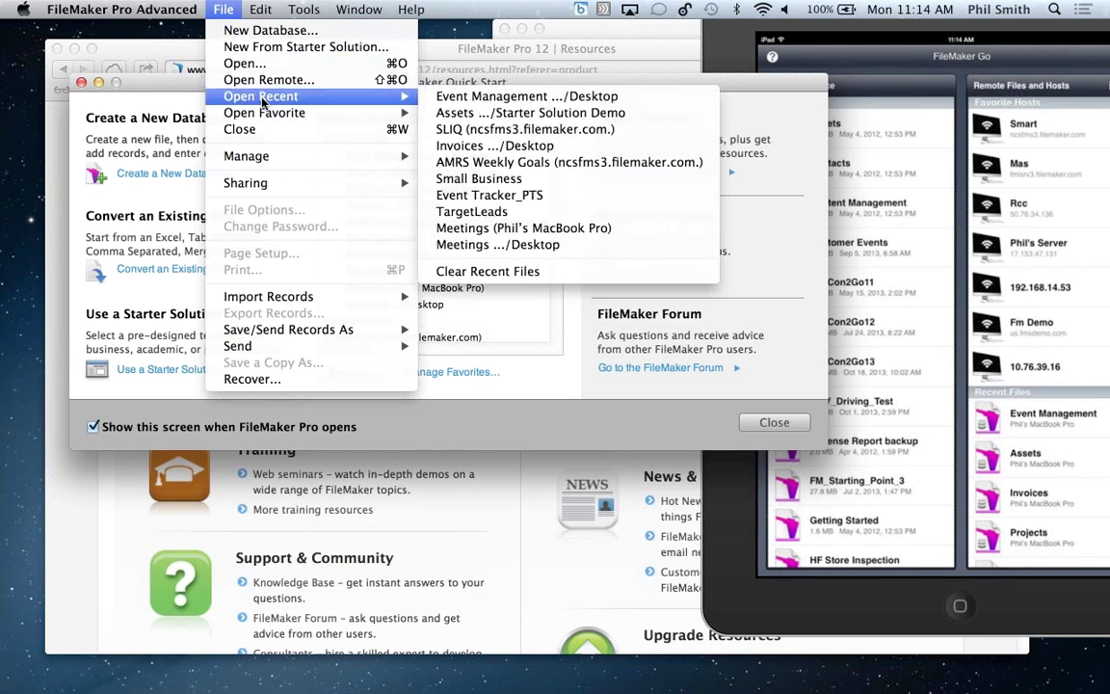
{"action": "left_click", "coordinate": [489, 113]}
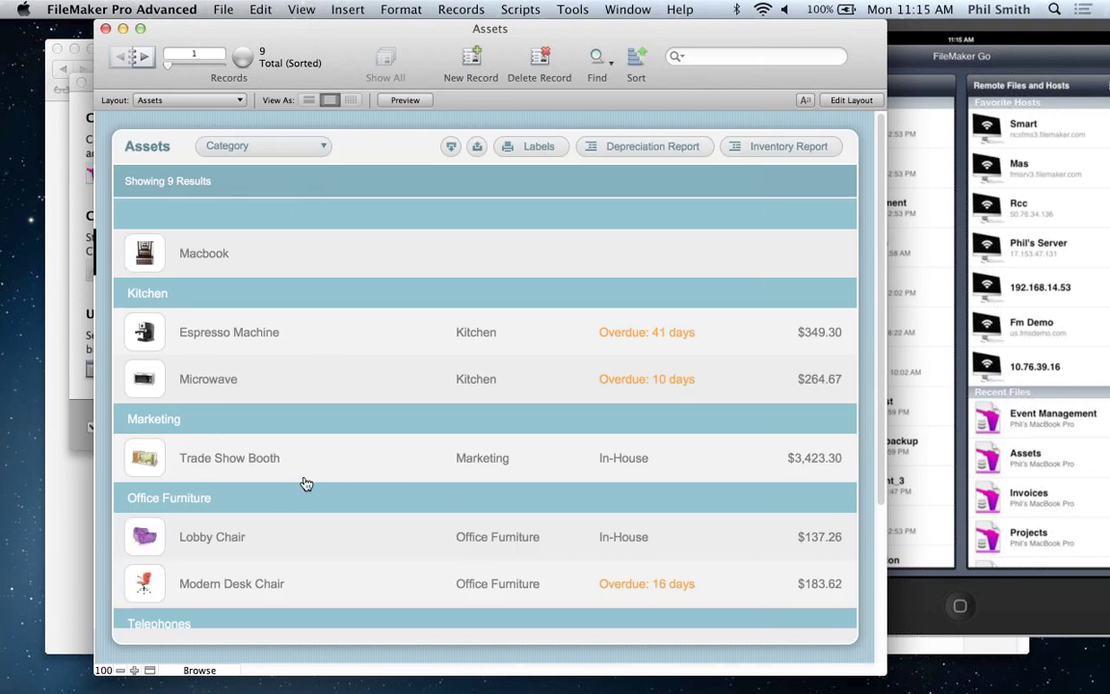
{"action": "left_click", "coordinate": [213, 336]}
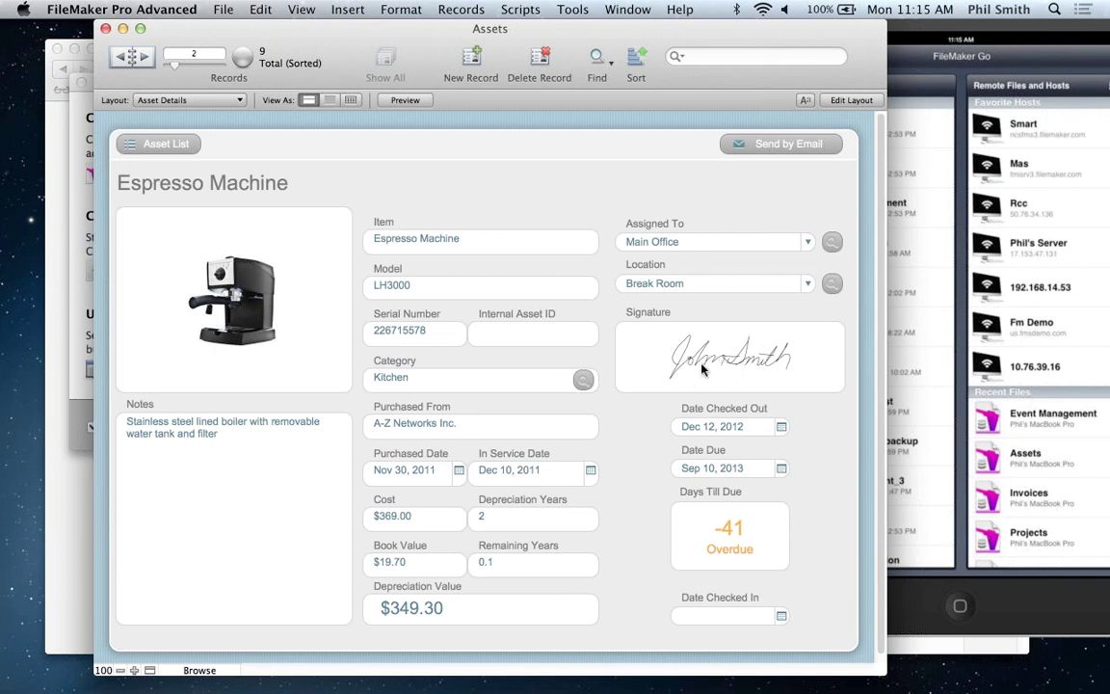
Step: Share Assets.fmp12 over the FileMaker network, with network sharing on and access for all users
{"action": "left_click", "coordinate": [223, 8]}
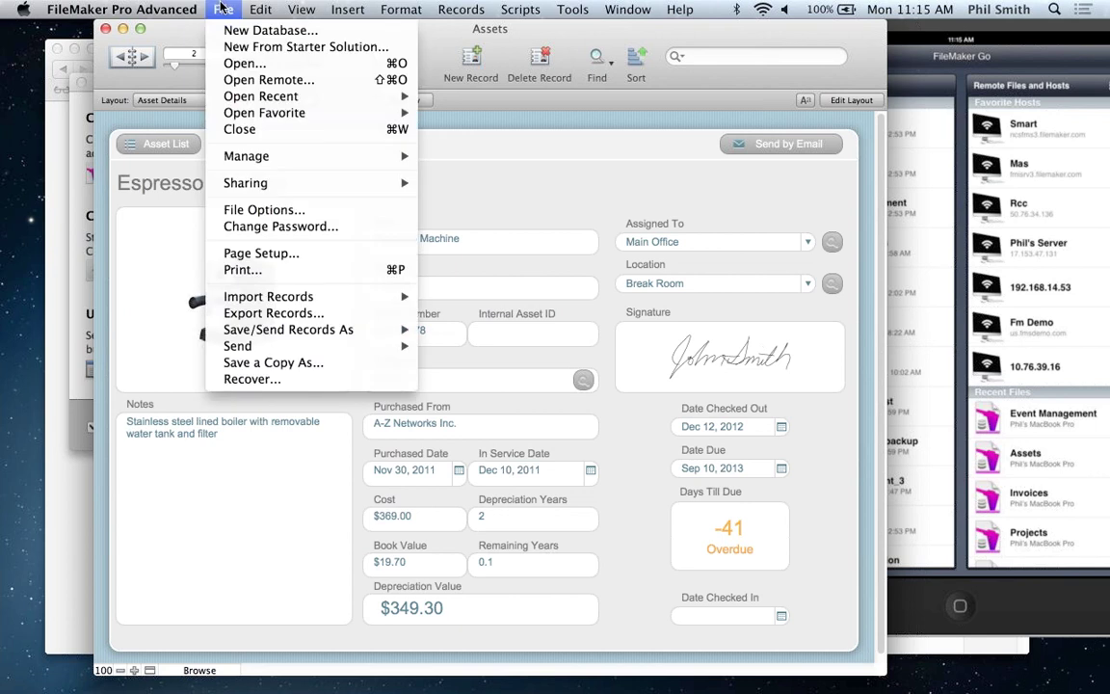
{"action": "mouse_move", "coordinate": [231, 156]}
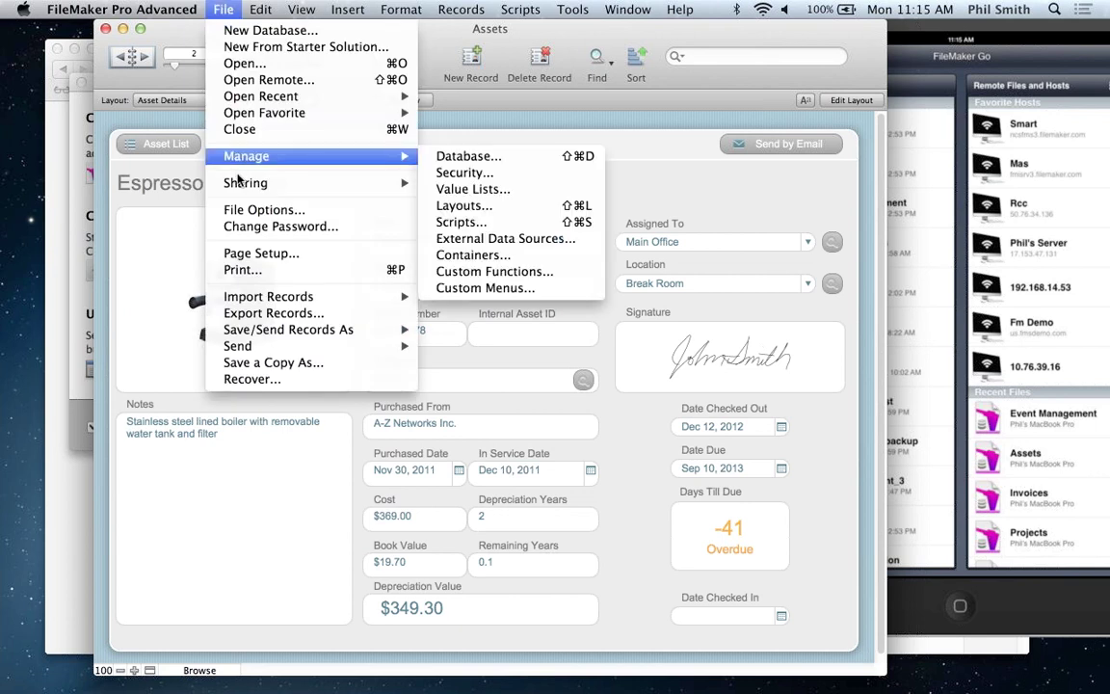
{"action": "mouse_move", "coordinate": [241, 182]}
{"action": "left_click", "coordinate": [456, 185]}
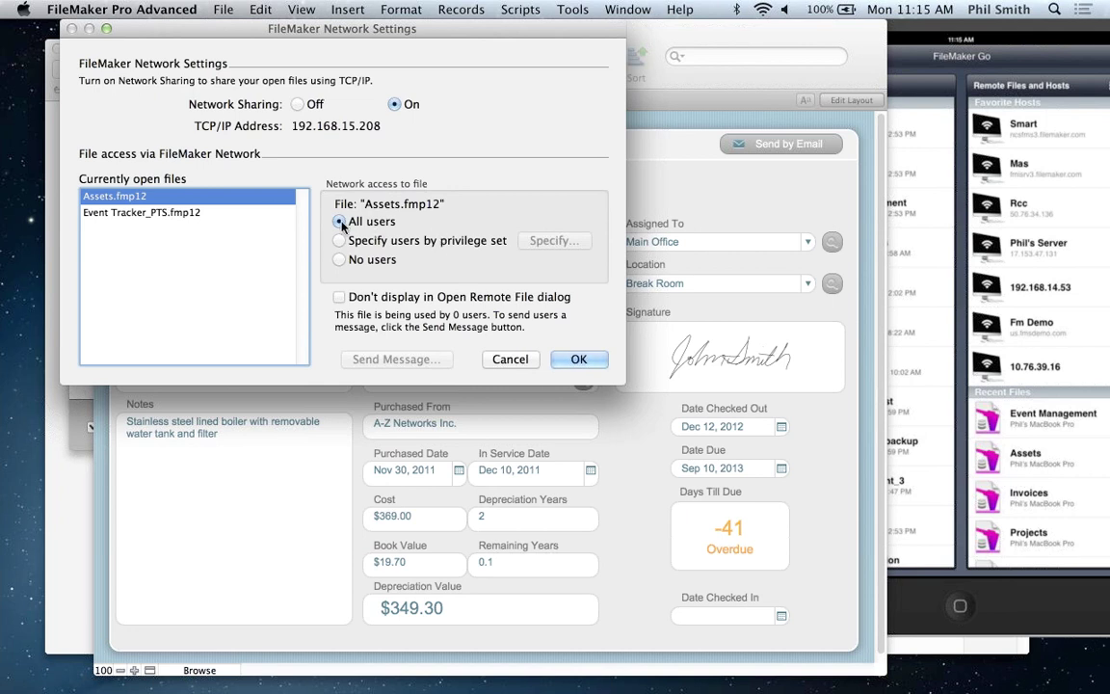
{"action": "left_click", "coordinate": [578, 358]}
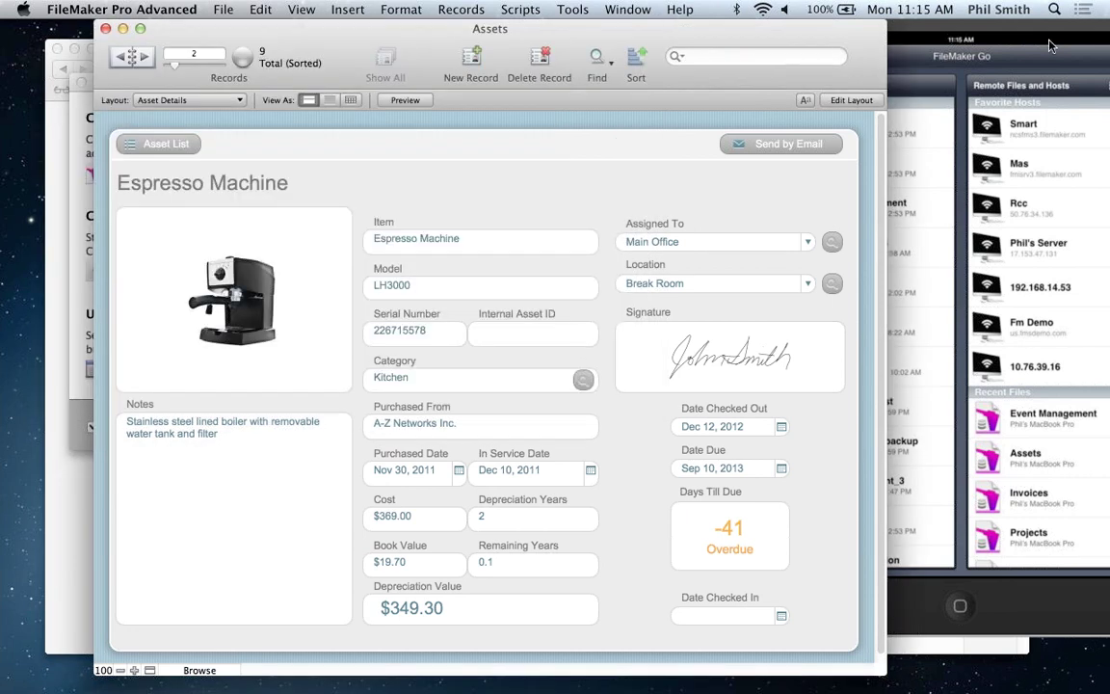
Step: Switch to Reflector to view the shared Assets records on the mirrored iPad, then return to the Assets window to check the Espresso Machine's signature
{"action": "left_click", "coordinate": [844, 48]}
{"action": "left_click_drag", "start_coordinate": [841, 31], "coordinate": [644, 103]}
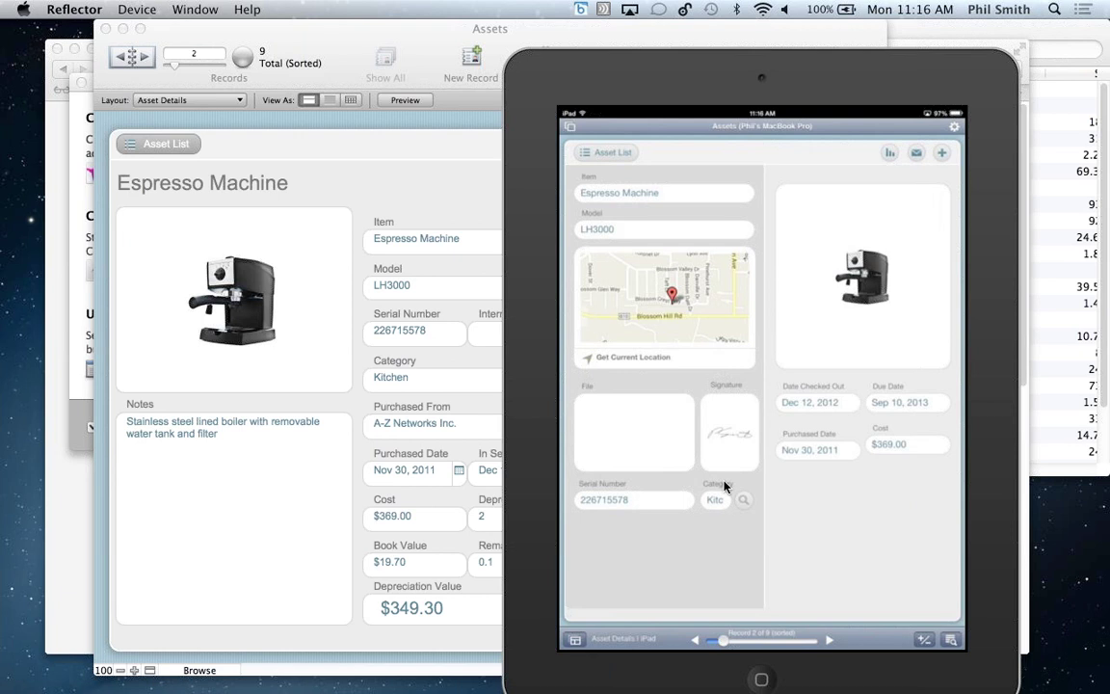
{"action": "left_click", "coordinate": [284, 534]}
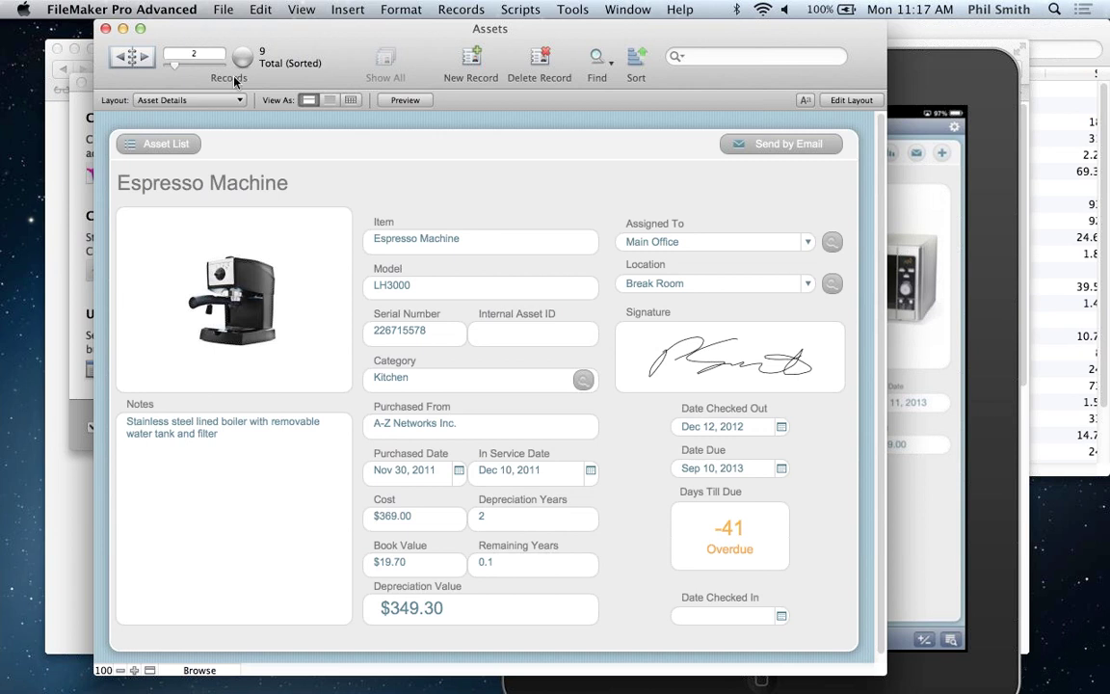
{"action": "left_click", "coordinate": [106, 28]}
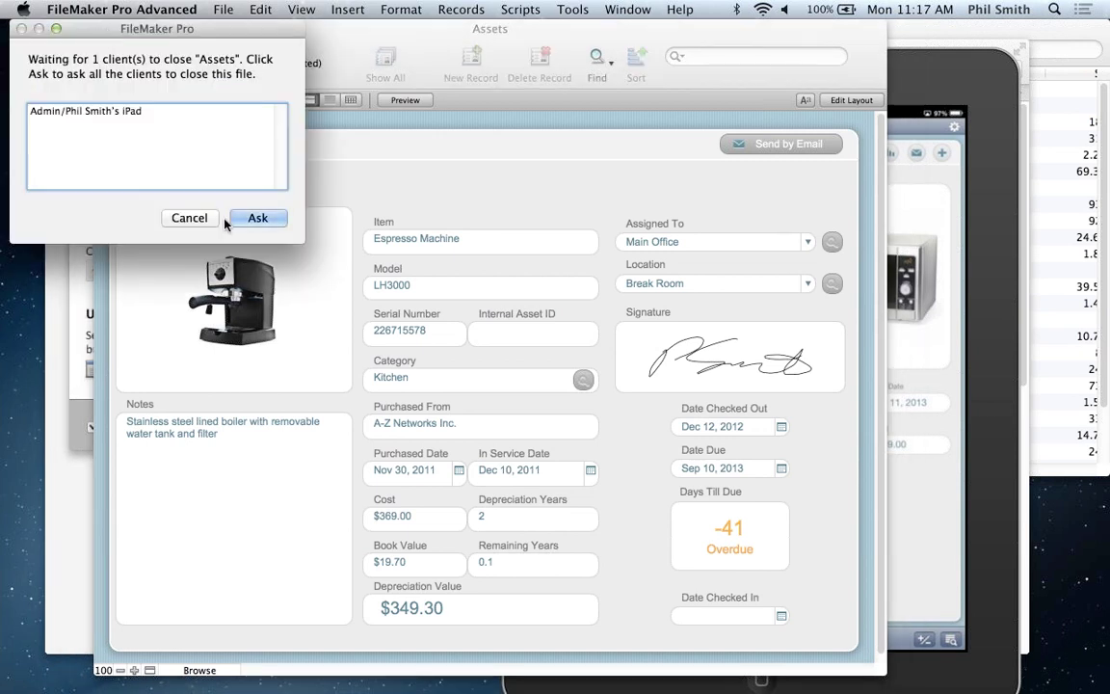
{"action": "left_click", "coordinate": [208, 218]}
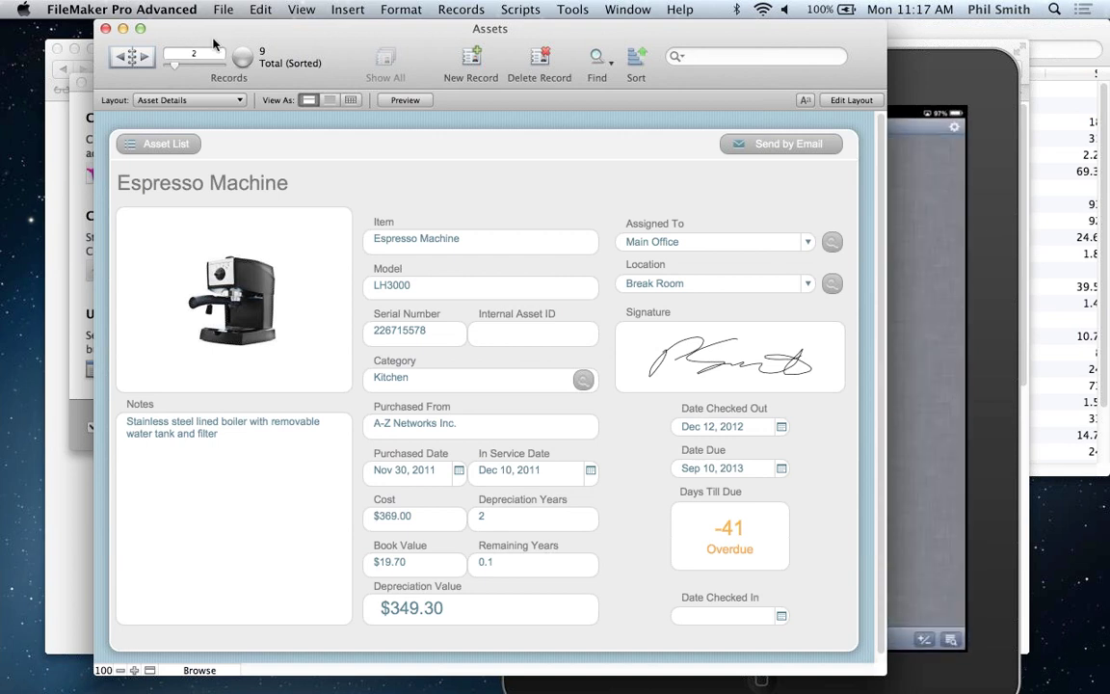
{"action": "left_click", "coordinate": [106, 29]}
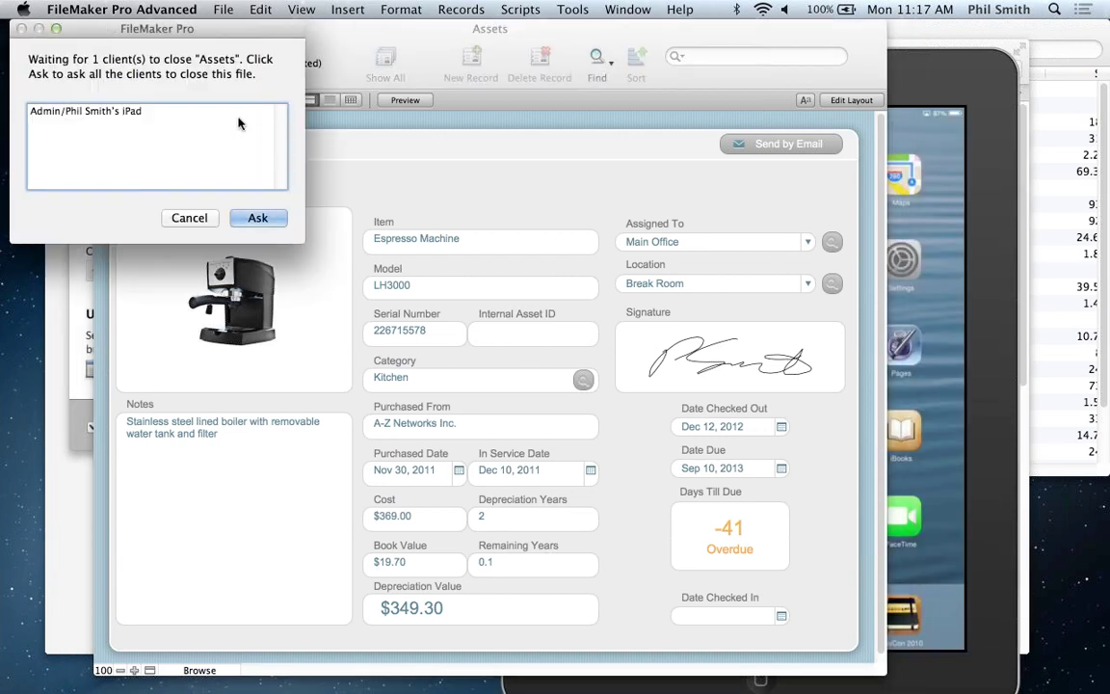
{"action": "left_click", "coordinate": [193, 218]}
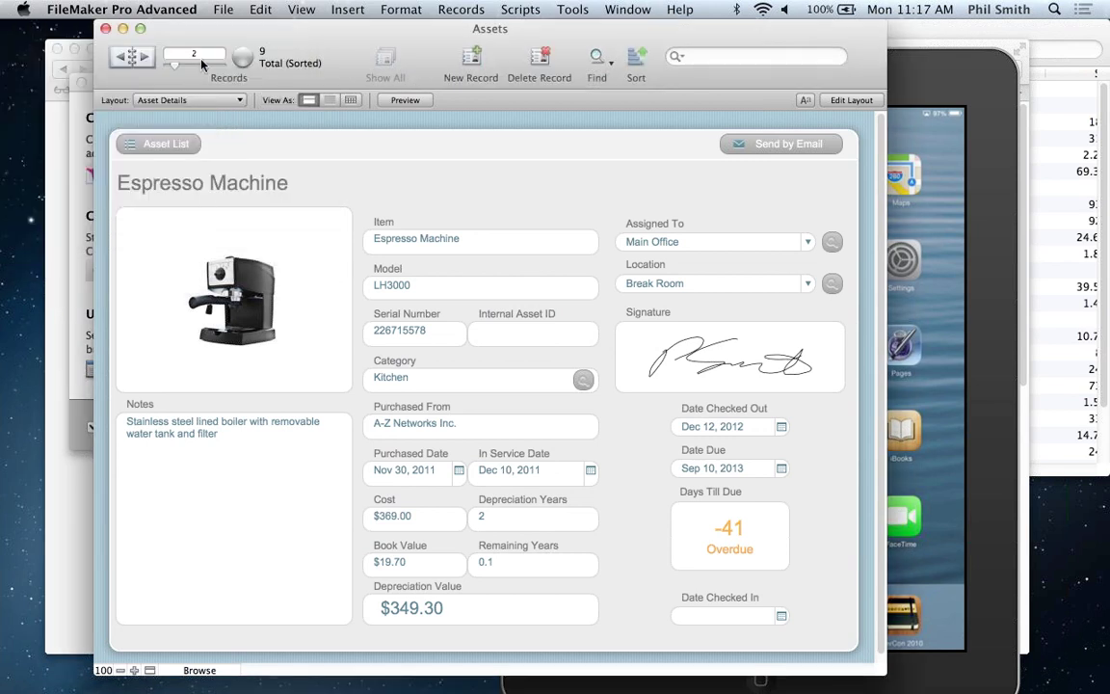
Step: Close the Assets database, asking the connected iPad client to close it too
{"action": "left_click", "coordinate": [104, 28]}
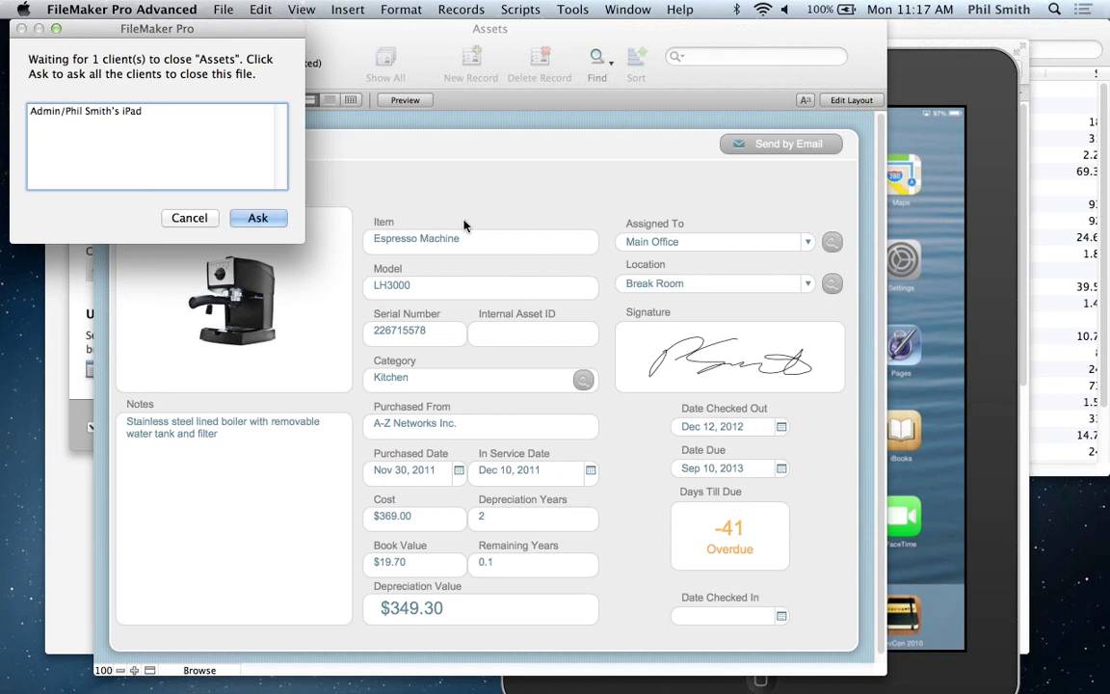
{"action": "left_click", "coordinate": [257, 218]}
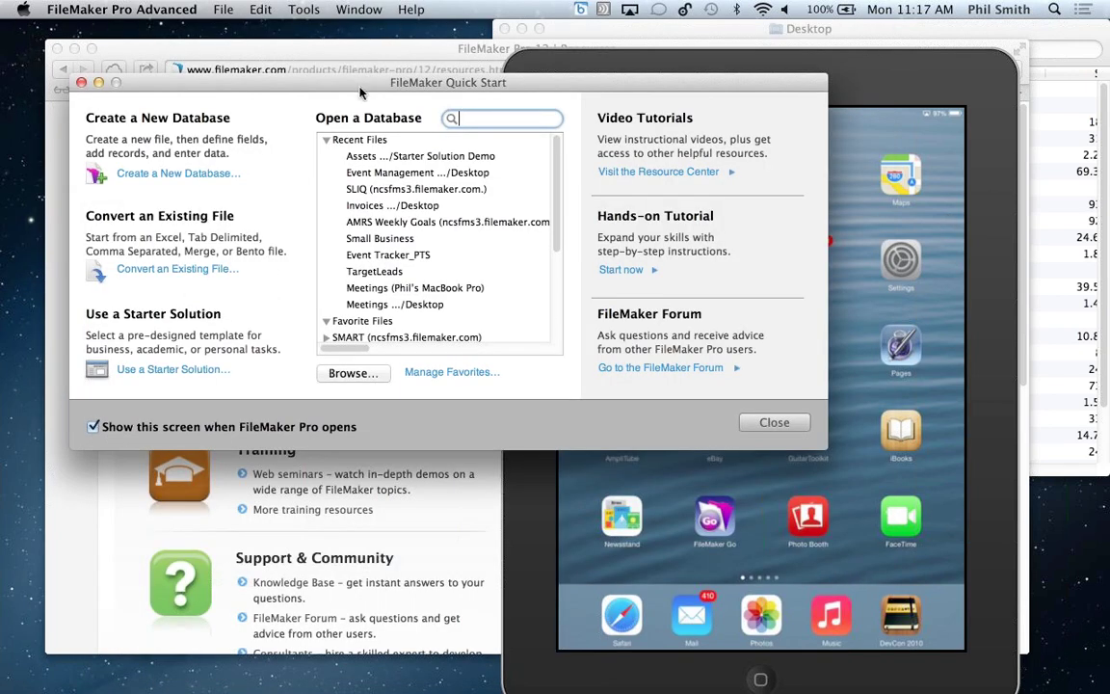
Step: Create a new database from the Invoices starter solution and save it as Invoices on the Desktop
{"action": "left_click", "coordinate": [159, 370]}
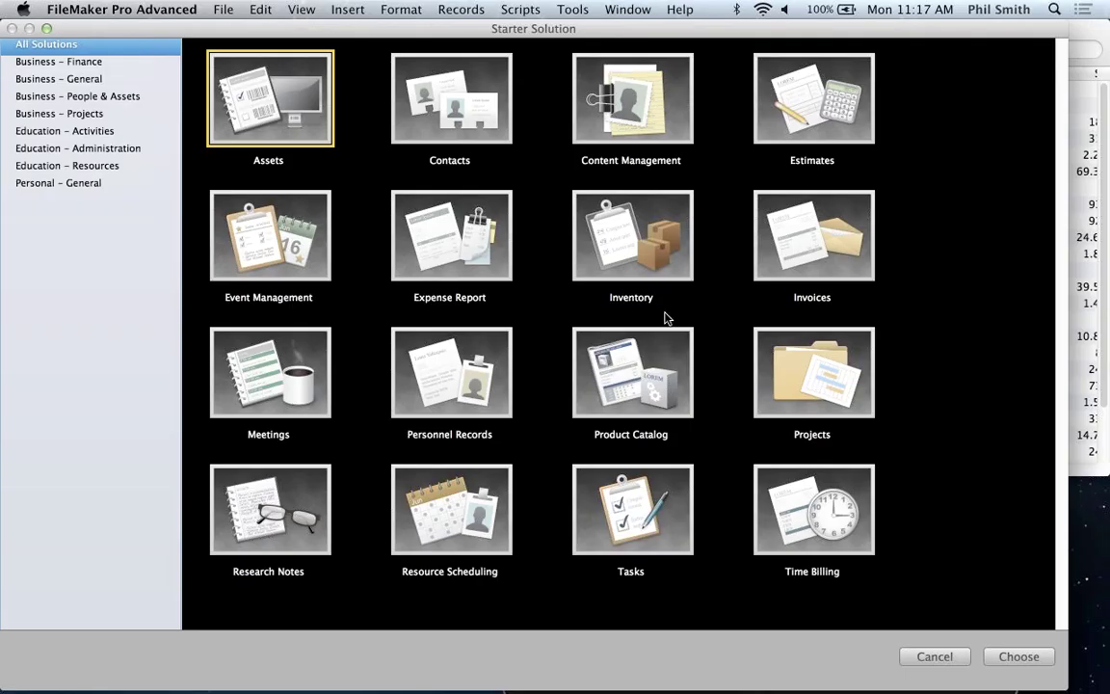
{"action": "double_click", "coordinate": [855, 248]}
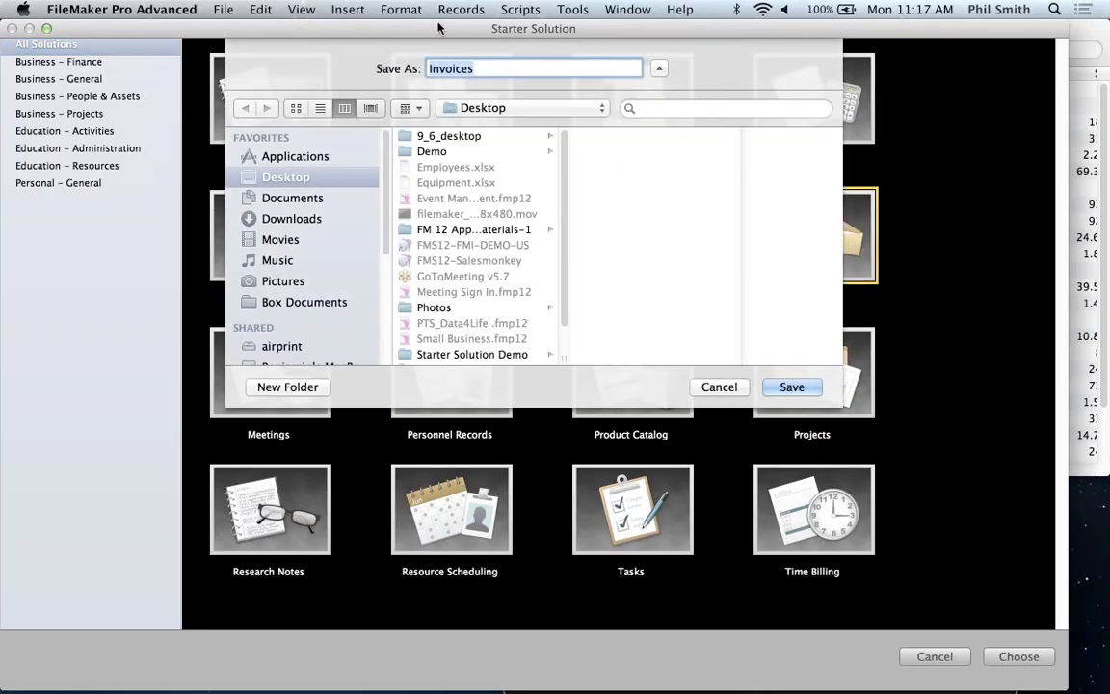
{"action": "left_click", "coordinate": [794, 388]}
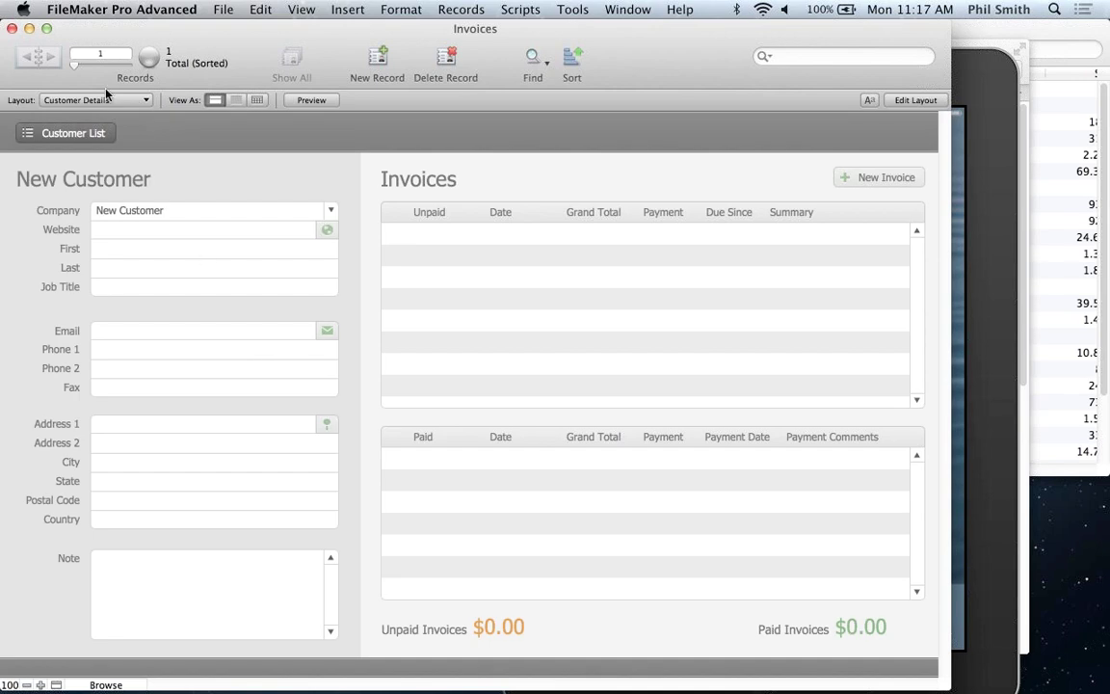
{"action": "left_click", "coordinate": [101, 100]}
{"action": "mouse_move", "coordinate": [101, 125]}
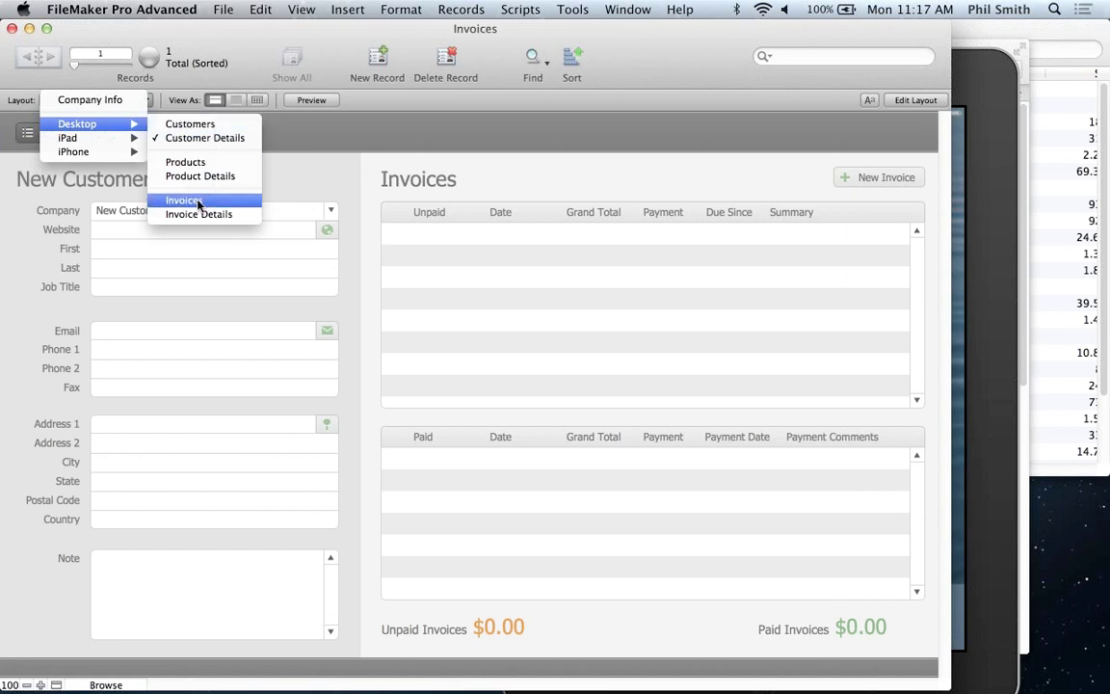
{"action": "left_click", "coordinate": [200, 47]}
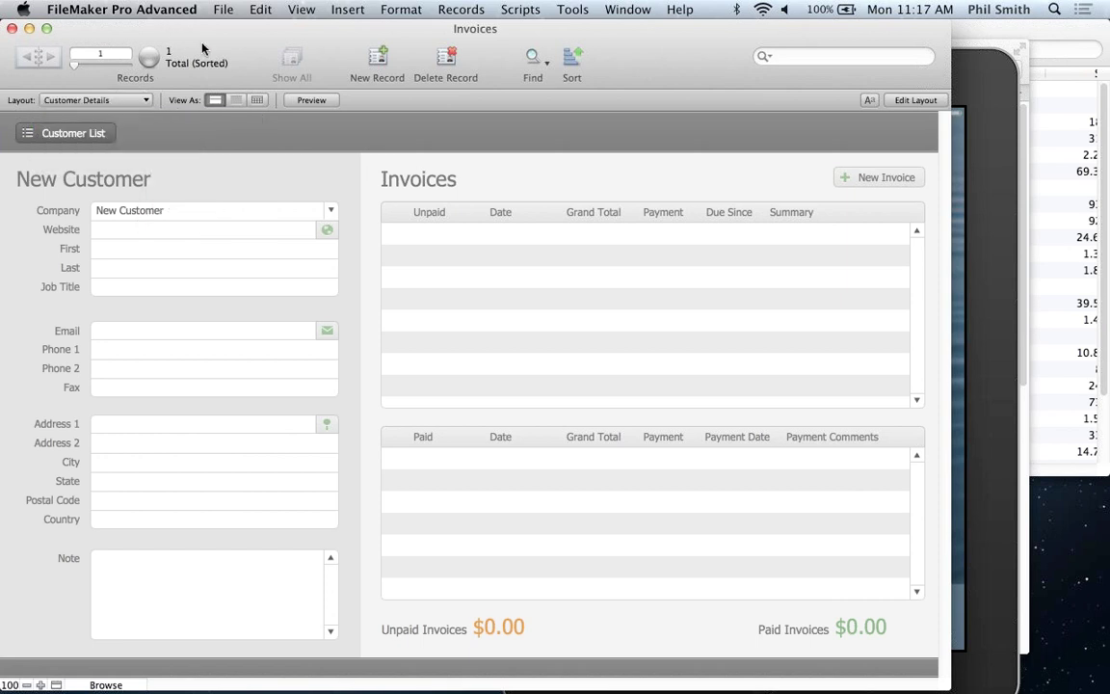
Step: Start a record import into the Customers table from Daring Customers.xlsx in the Starter Solution Demo folder
{"action": "left_click", "coordinate": [222, 8]}
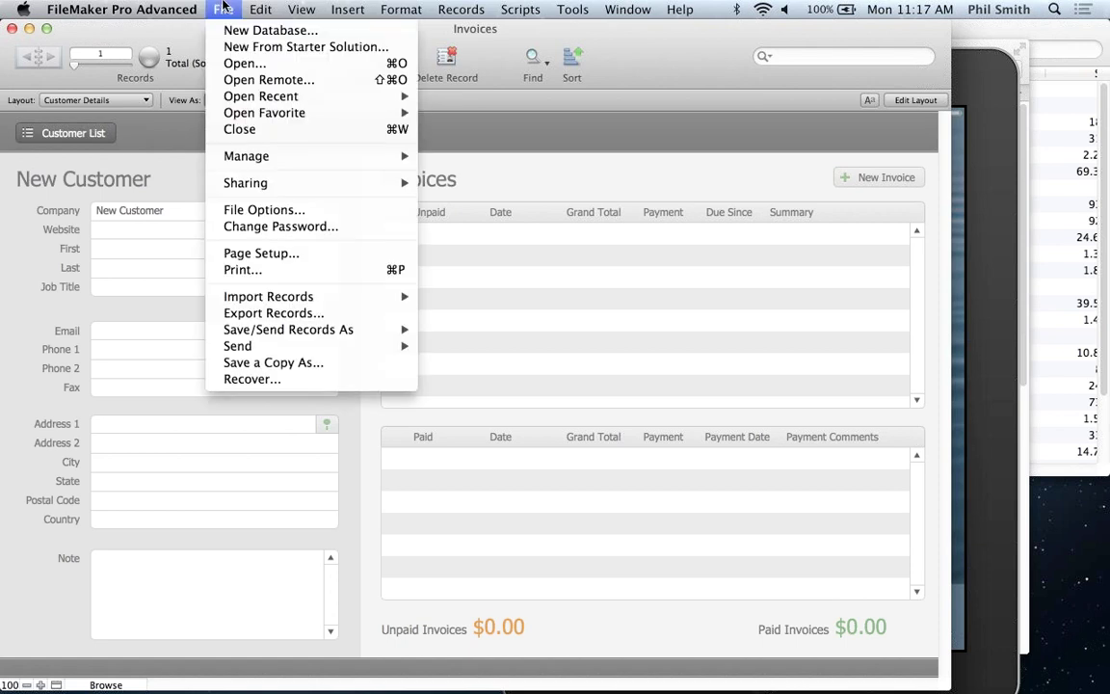
{"action": "mouse_move", "coordinate": [260, 306]}
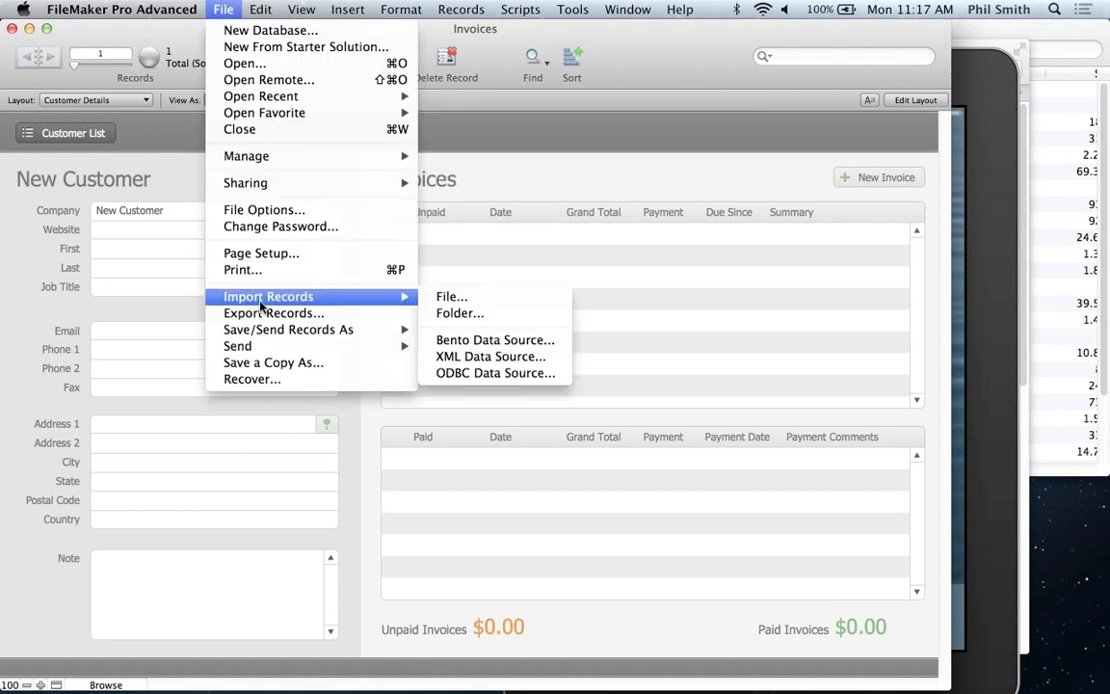
{"action": "left_click", "coordinate": [453, 296]}
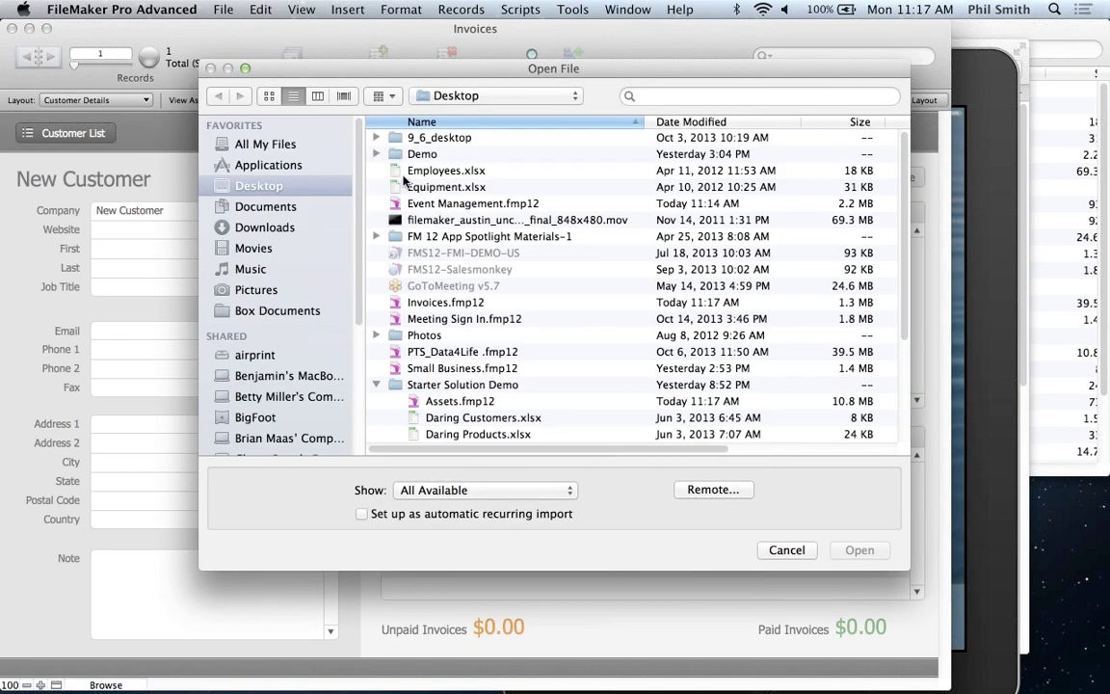
{"action": "scroll", "coordinate": [423, 332], "scroll_direction": "down", "scroll_amount": 3}
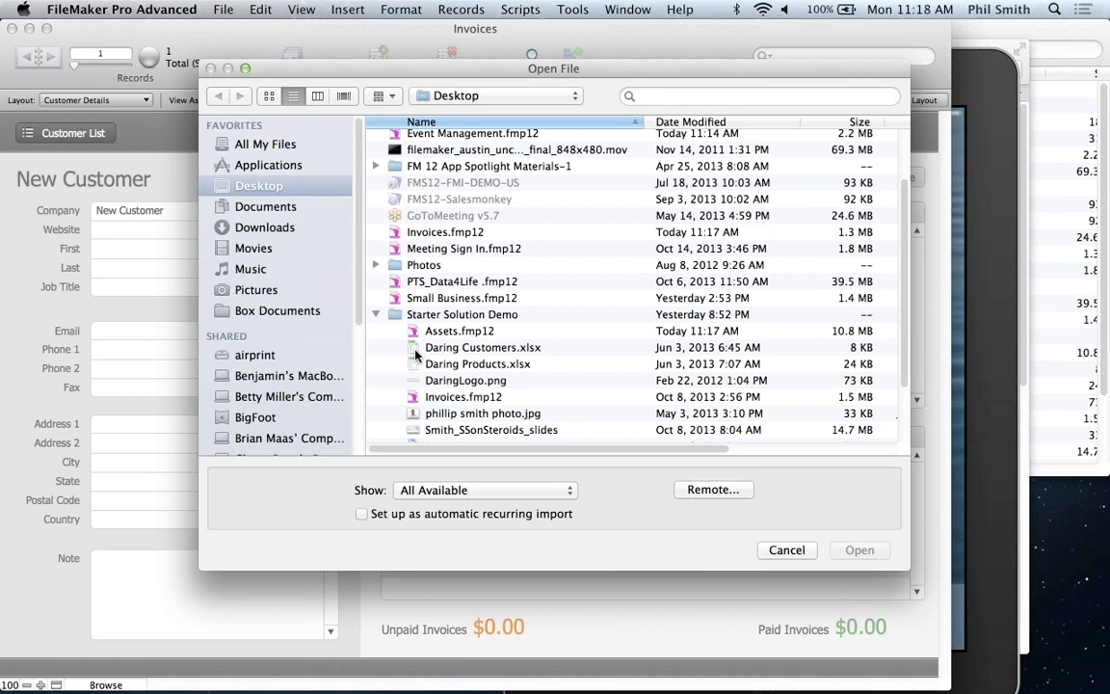
{"action": "double_click", "coordinate": [476, 348]}
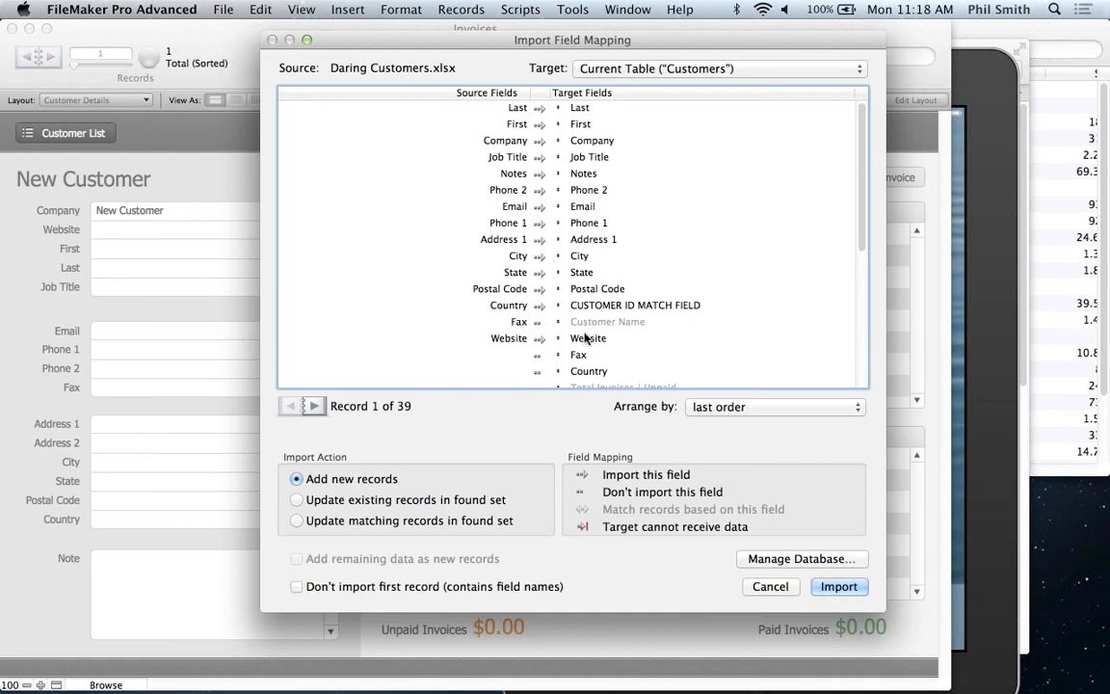
Step: Align the Country and Fax target fields with their matching source fields and set both to be imported
{"action": "left_click_drag", "start_coordinate": [584, 375], "coordinate": [588, 306]}
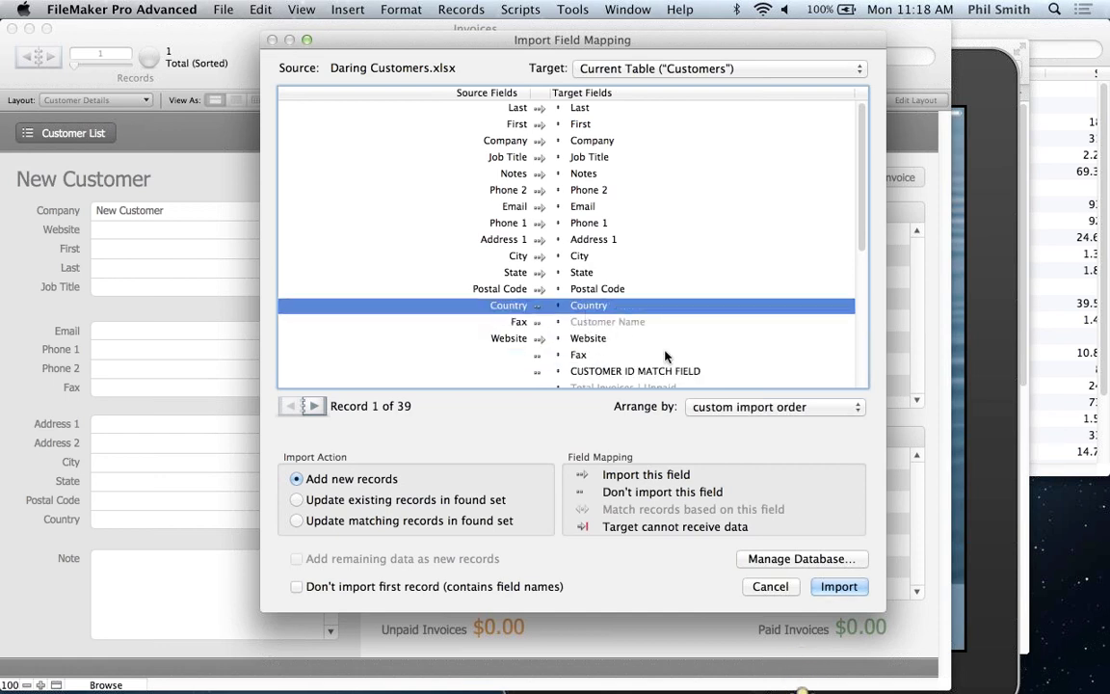
{"action": "left_click_drag", "start_coordinate": [583, 357], "coordinate": [585, 322]}
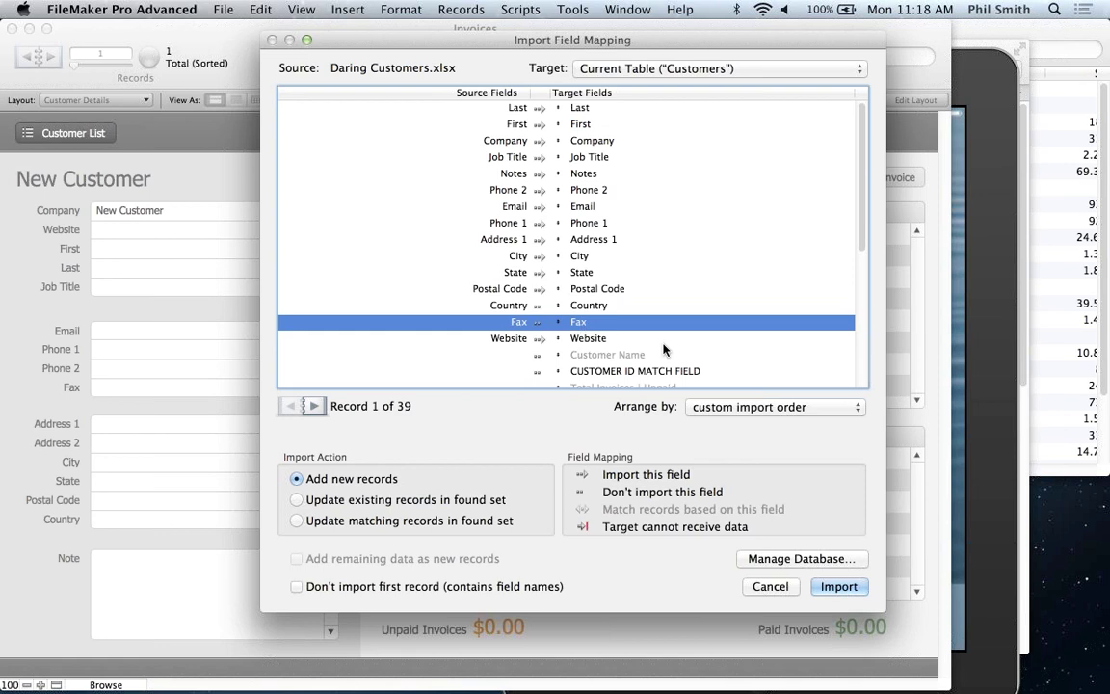
{"action": "left_click", "coordinate": [537, 330]}
{"action": "left_click", "coordinate": [538, 305]}
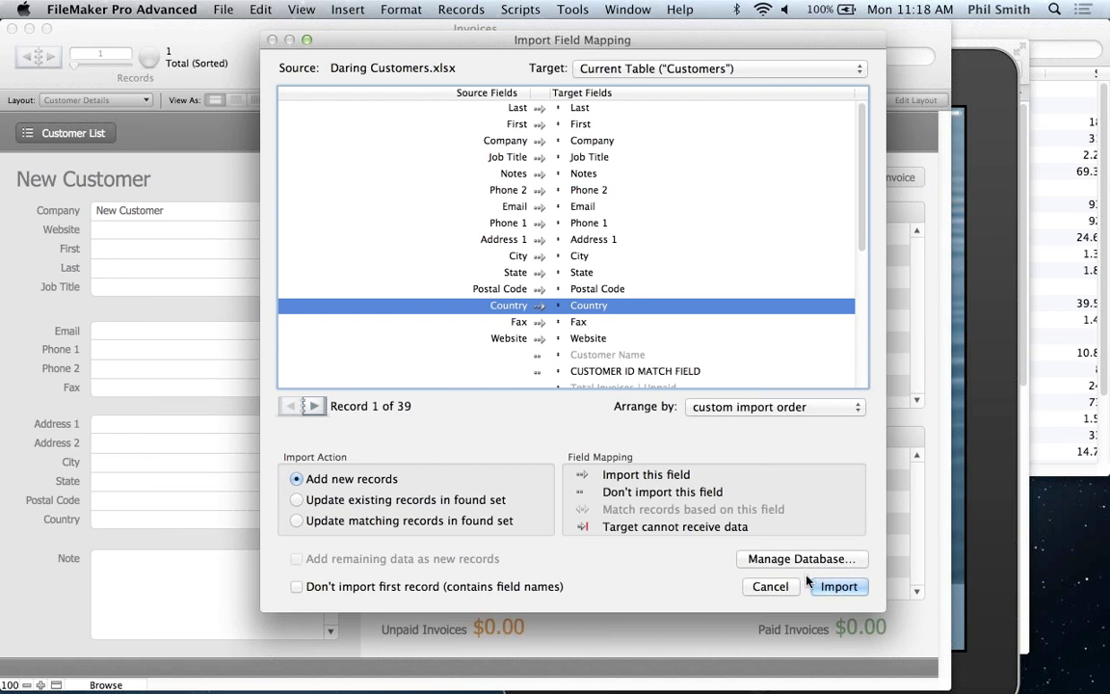
Step: Import the customers as new records, skipping the first record with field names and performing auto-enter options
{"action": "left_click", "coordinate": [296, 586]}
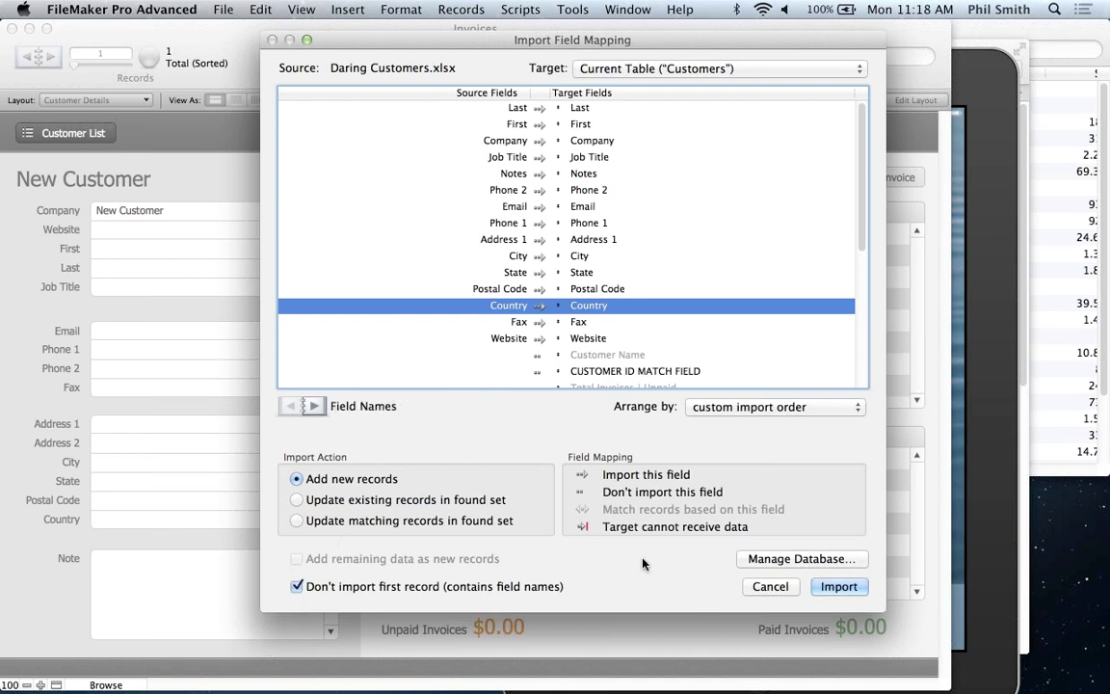
{"action": "left_click", "coordinate": [836, 585]}
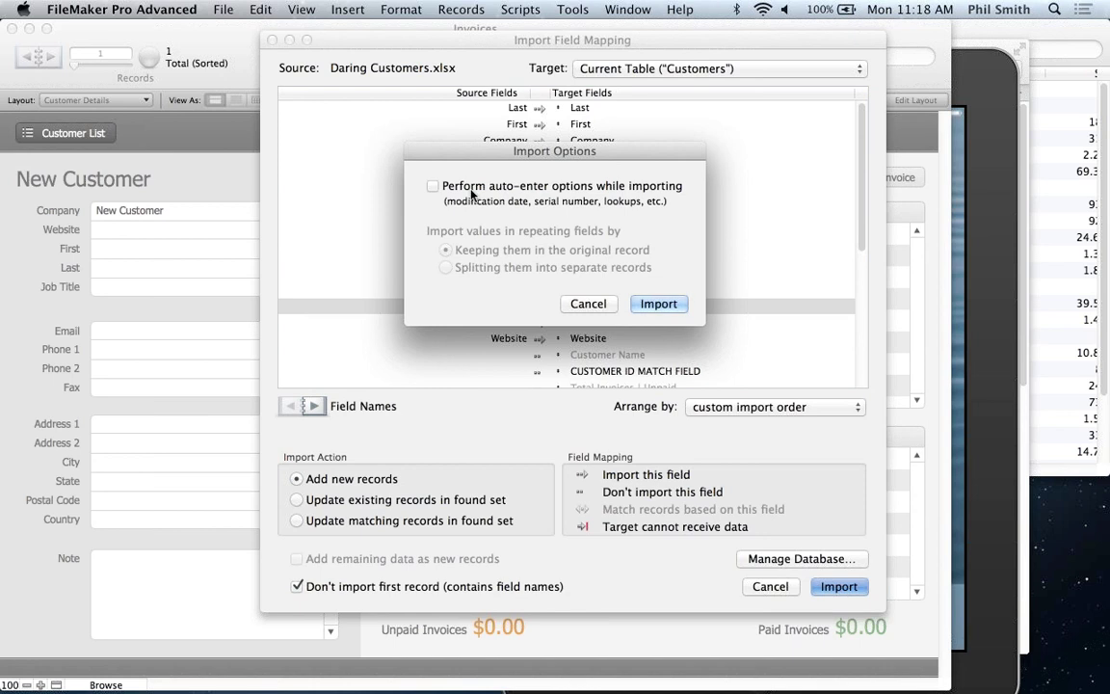
{"action": "left_click", "coordinate": [432, 186]}
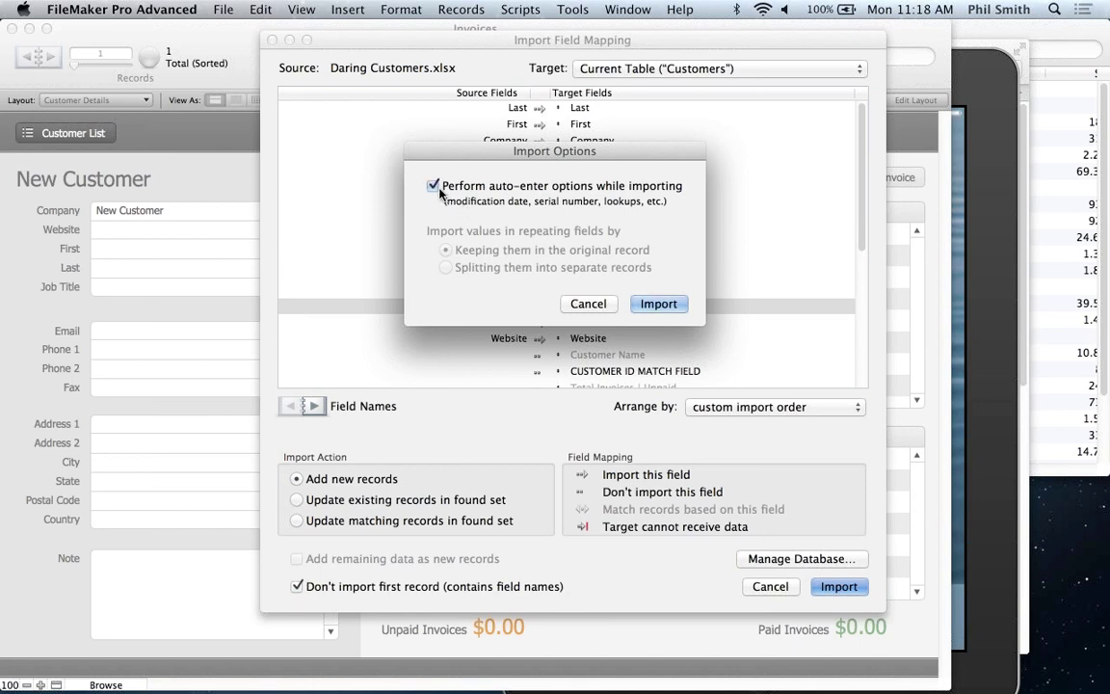
{"action": "left_click", "coordinate": [663, 304]}
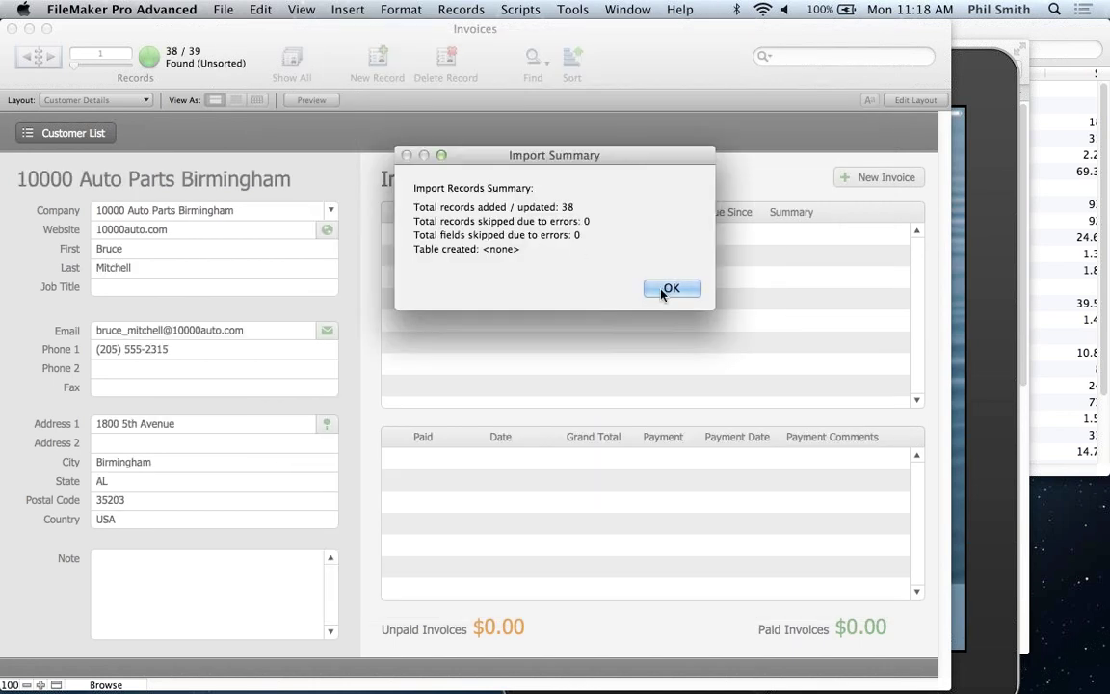
Step: Dismiss the import summary and browse the imported customer records one by one up to record 13
{"action": "left_click", "coordinate": [668, 289]}
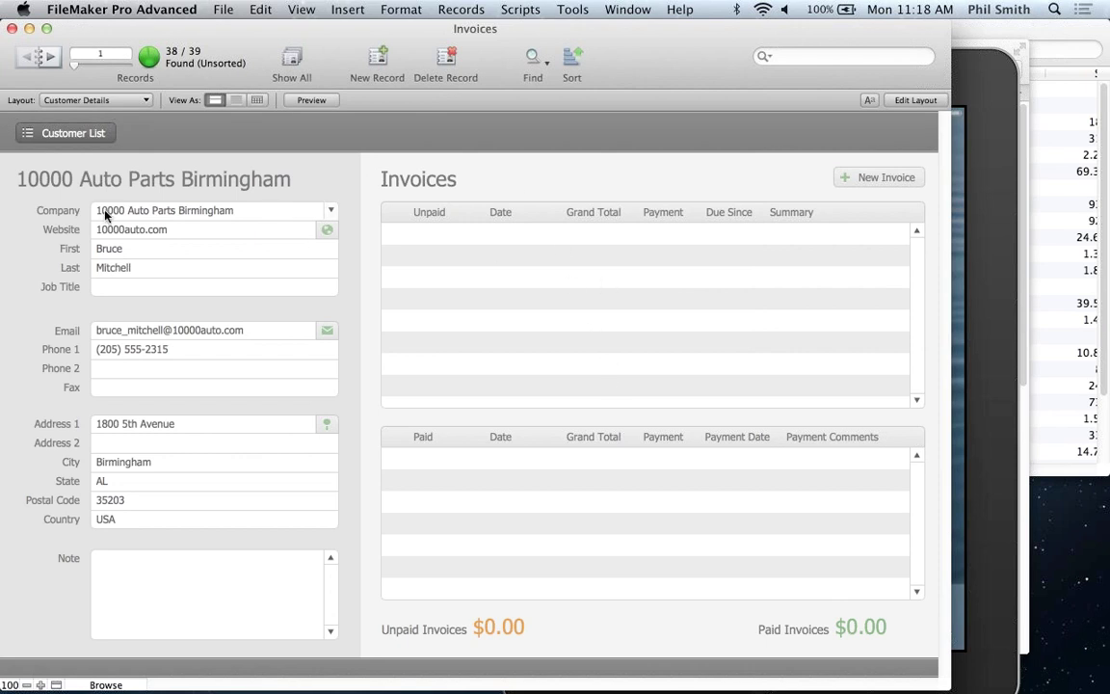
{"action": "left_click", "coordinate": [51, 57]}
{"action": "left_click", "coordinate": [51, 58]}
{"action": "left_click", "coordinate": [52, 58]}
{"action": "left_click", "coordinate": [51, 58]}
{"action": "left_click", "coordinate": [51, 57]}
{"action": "left_click", "coordinate": [51, 58]}
{"action": "left_click", "coordinate": [51, 58]}
{"action": "left_click", "coordinate": [51, 58]}
{"action": "left_click", "coordinate": [51, 58]}
{"action": "left_click", "coordinate": [51, 58]}
{"action": "left_click", "coordinate": [51, 57]}
{"action": "left_click", "coordinate": [51, 58]}
{"action": "left_click", "coordinate": [53, 61]}
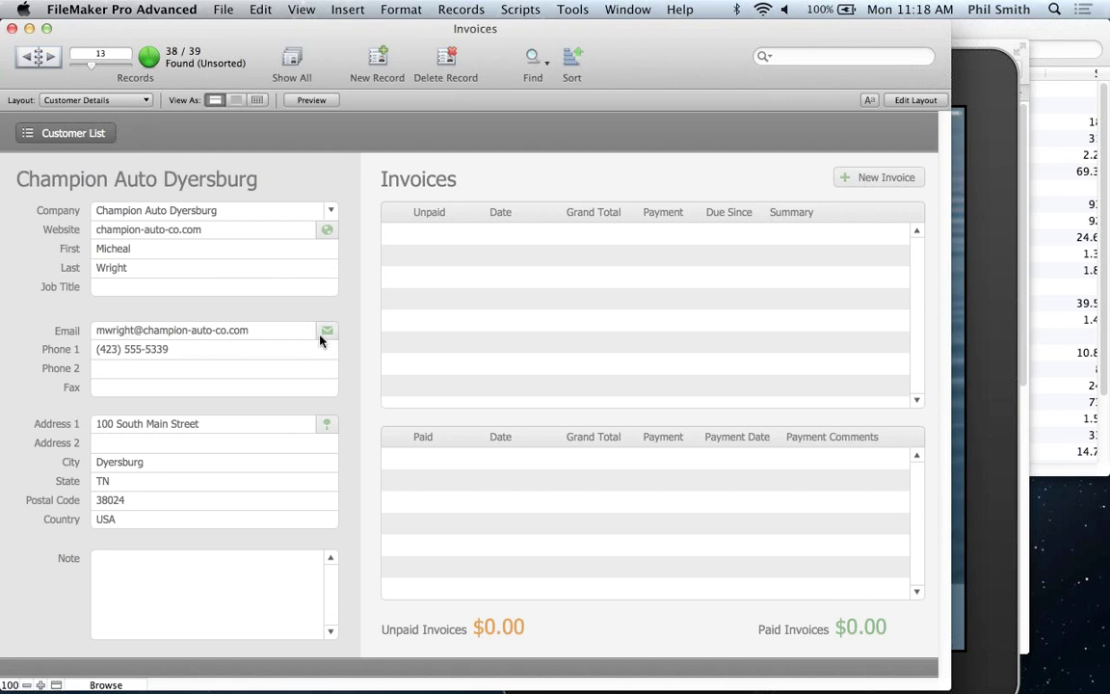
Step: View the Champion Auto Dyersburg address in Google Maps, and close the map window
{"action": "left_click", "coordinate": [327, 426]}
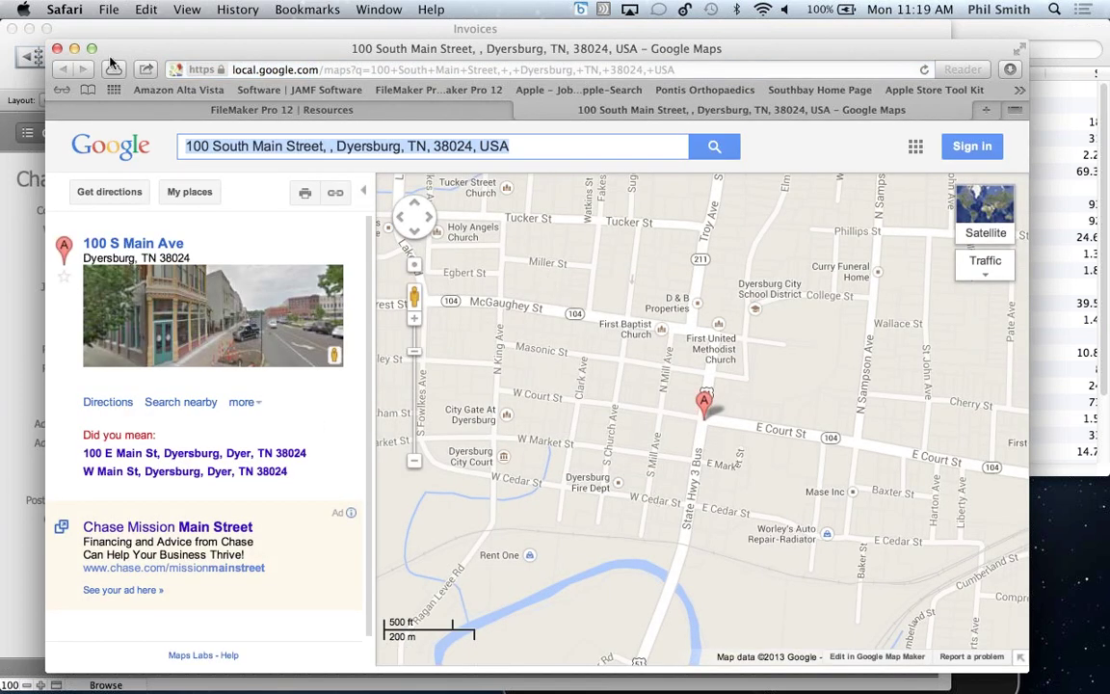
{"action": "left_click", "coordinate": [57, 48]}
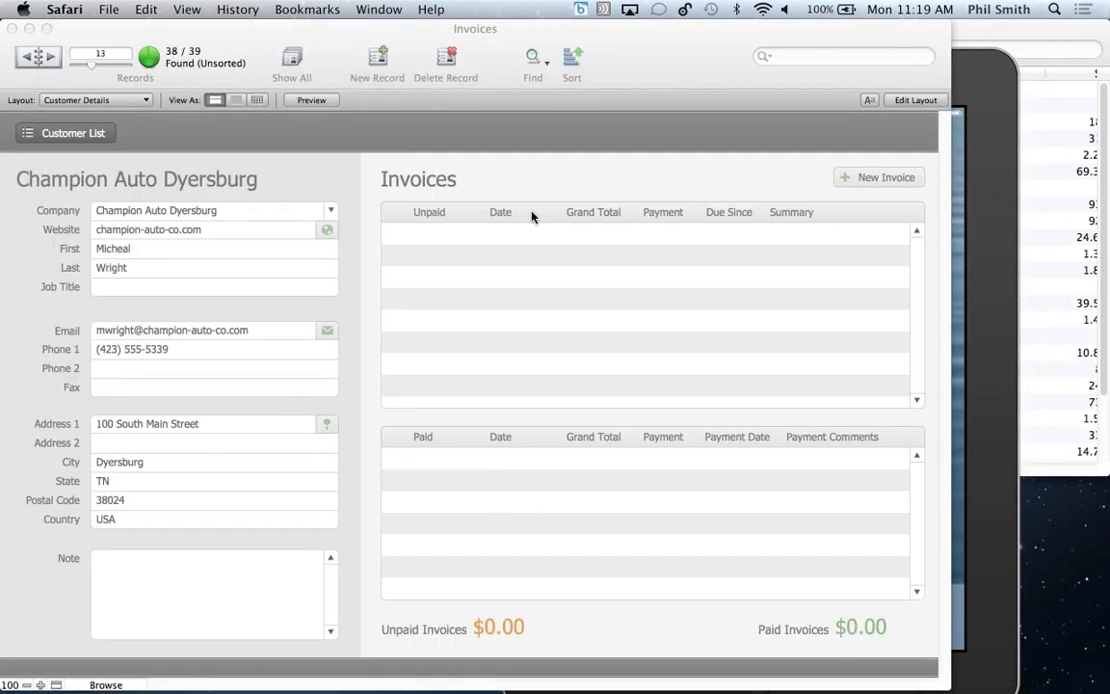
Step: Share Invoices.fmp12 over the FileMaker Network with access for all users
{"action": "left_click", "coordinate": [975, 89]}
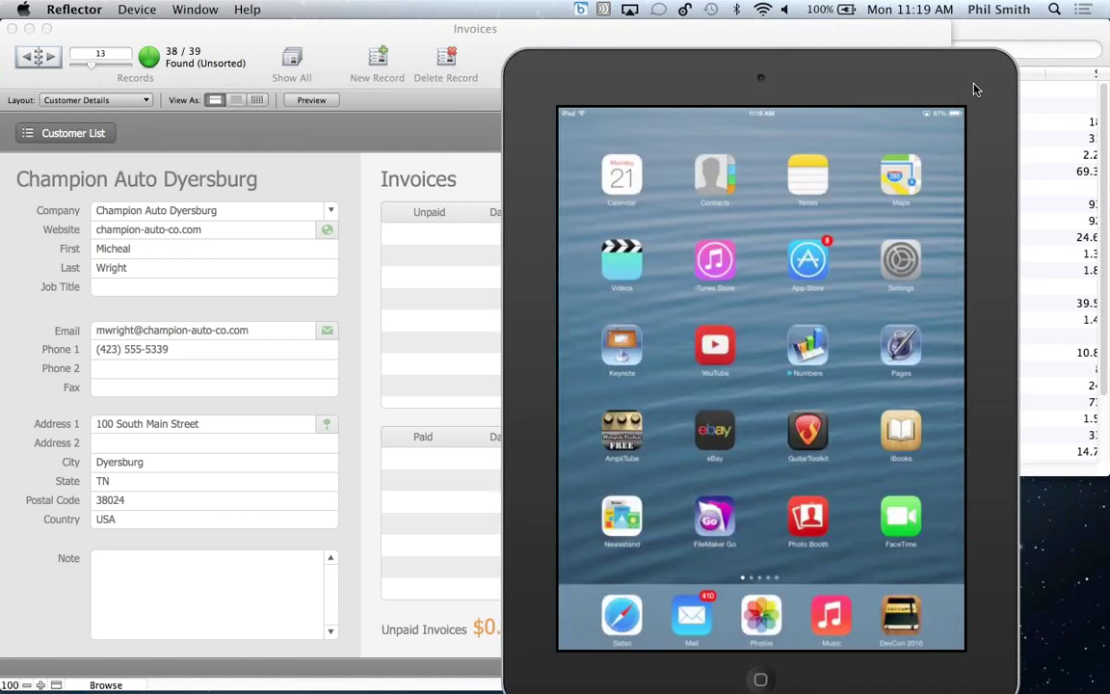
{"action": "left_click", "coordinate": [286, 126]}
{"action": "left_click", "coordinate": [222, 9]}
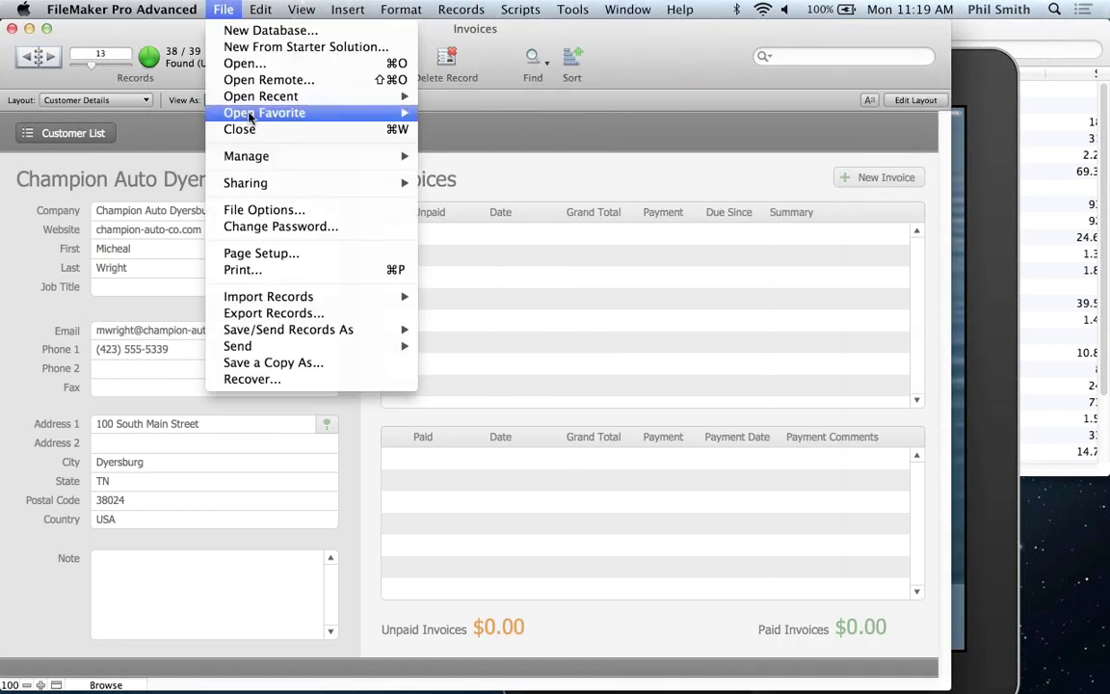
{"action": "mouse_move", "coordinate": [243, 155]}
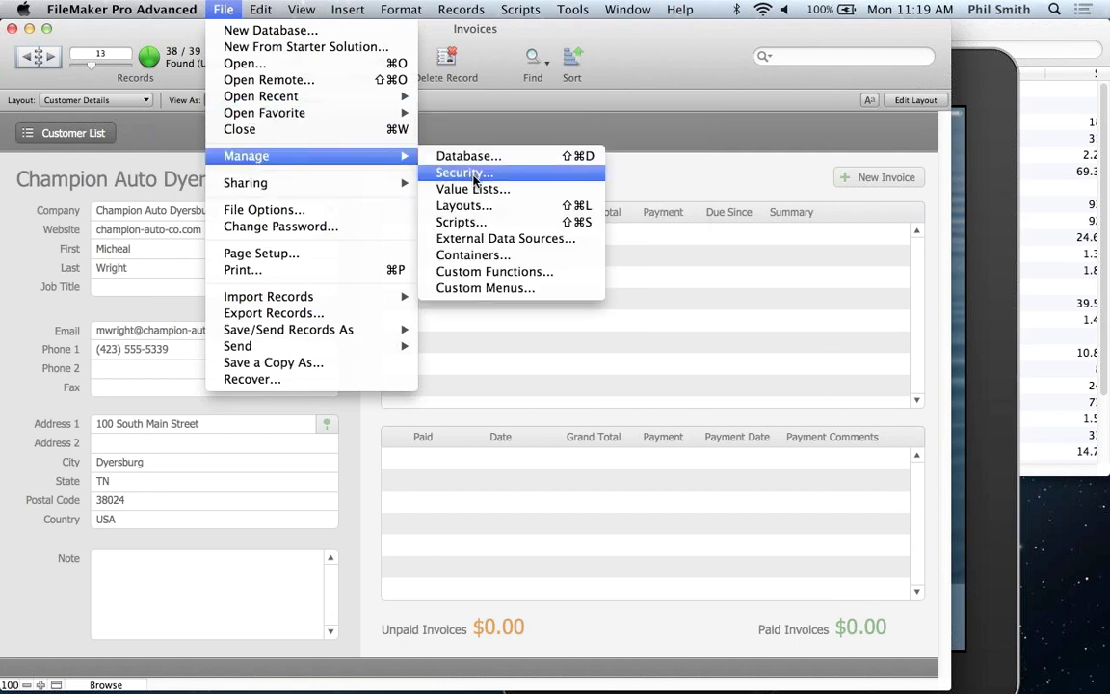
{"action": "mouse_move", "coordinate": [299, 183]}
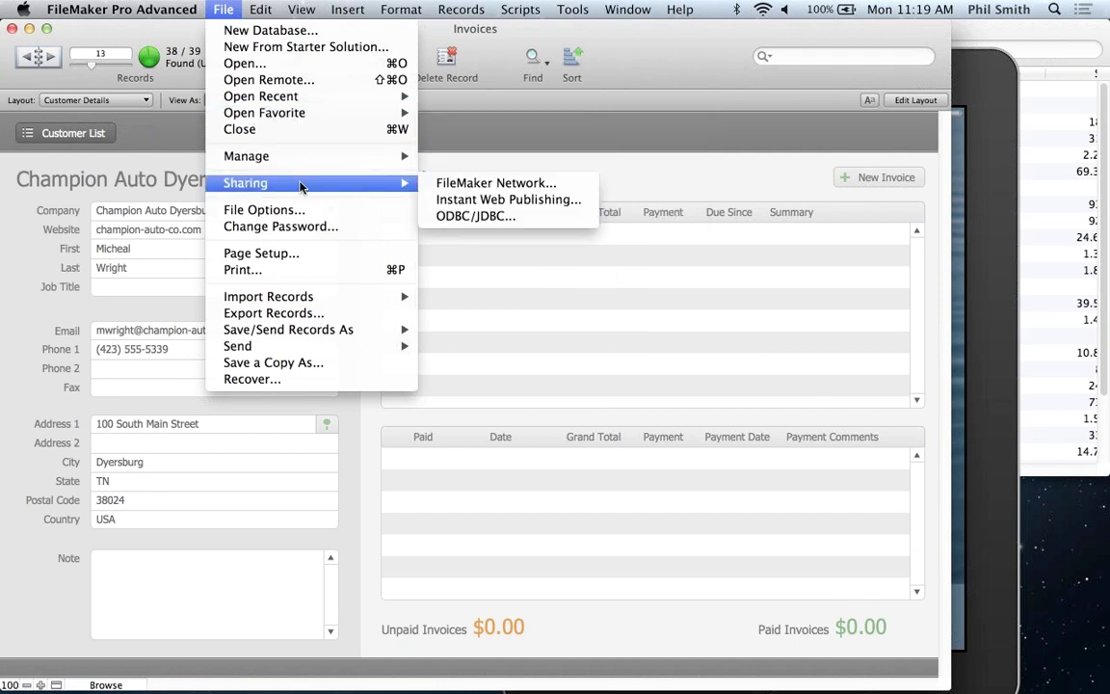
{"action": "left_click", "coordinate": [449, 182]}
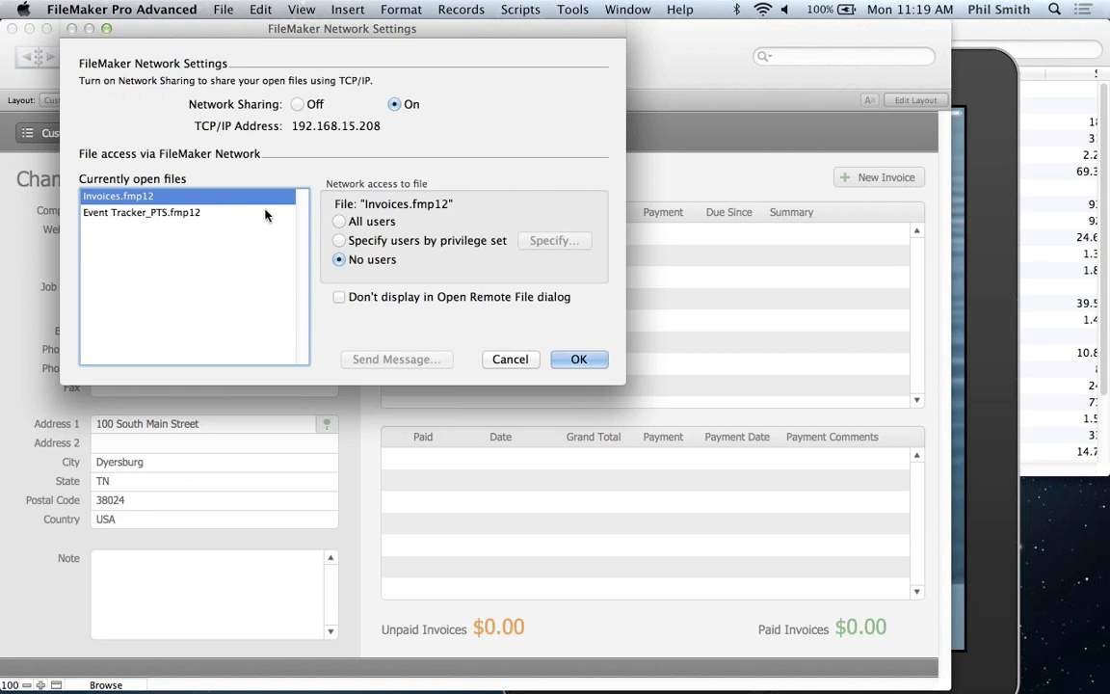
{"action": "left_click", "coordinate": [339, 221]}
{"action": "left_click", "coordinate": [582, 359]}
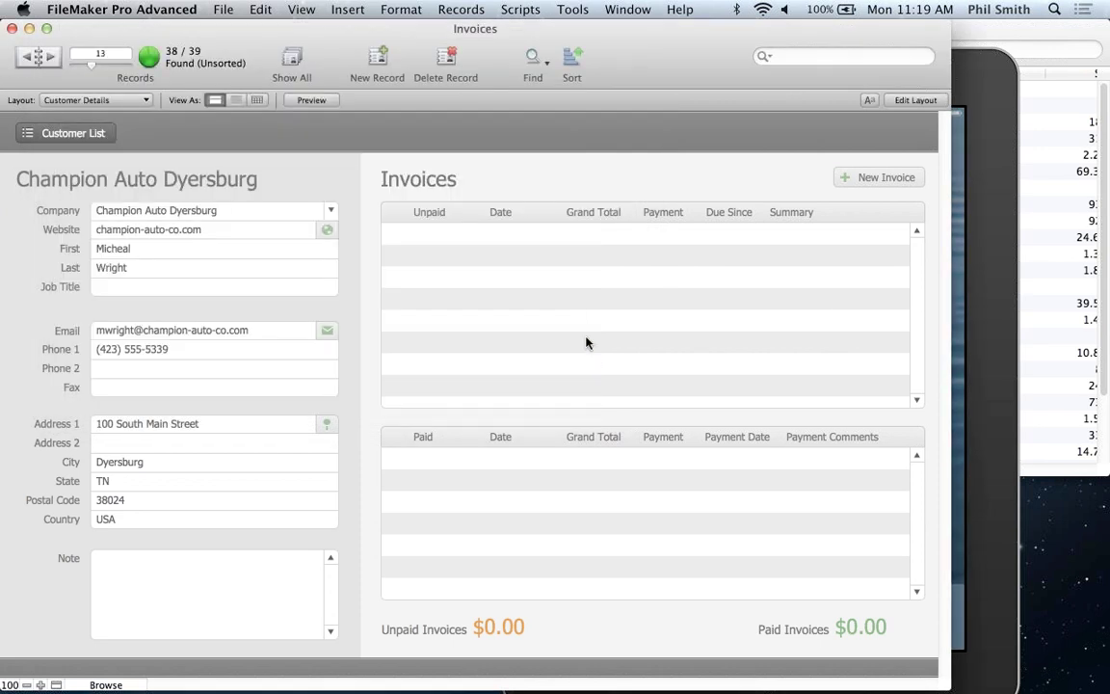
Step: Switch to the mirrored iPad in Reflector to view a customer address map, and return to the Invoices database in FileMaker
{"action": "left_click", "coordinate": [977, 93]}
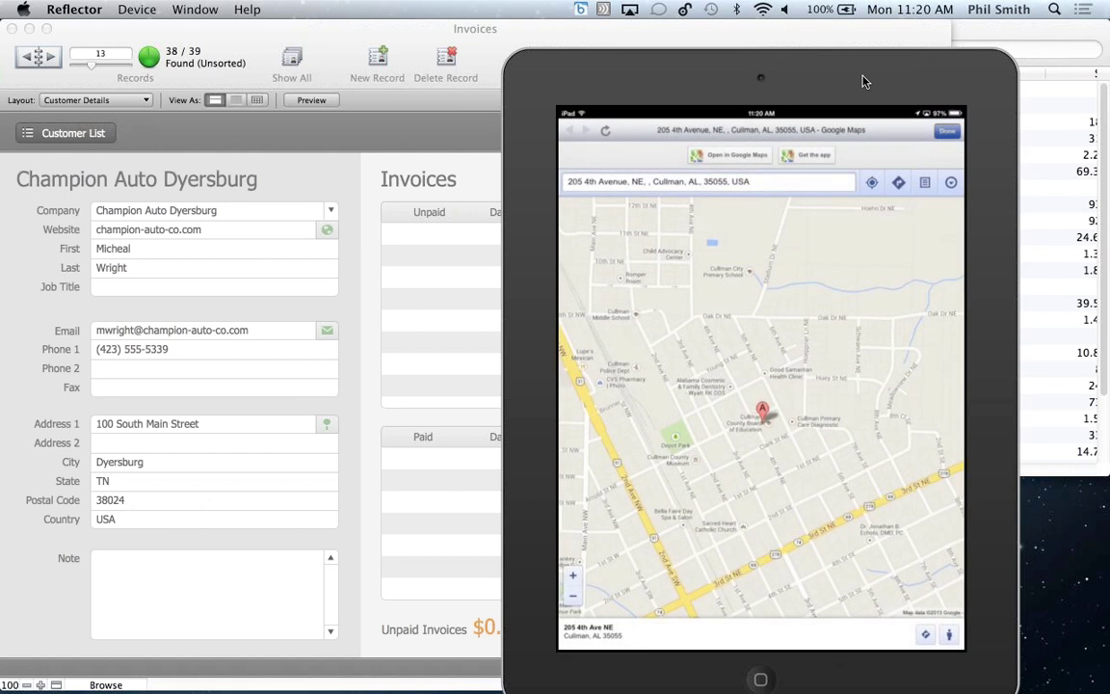
{"action": "left_click", "coordinate": [217, 44]}
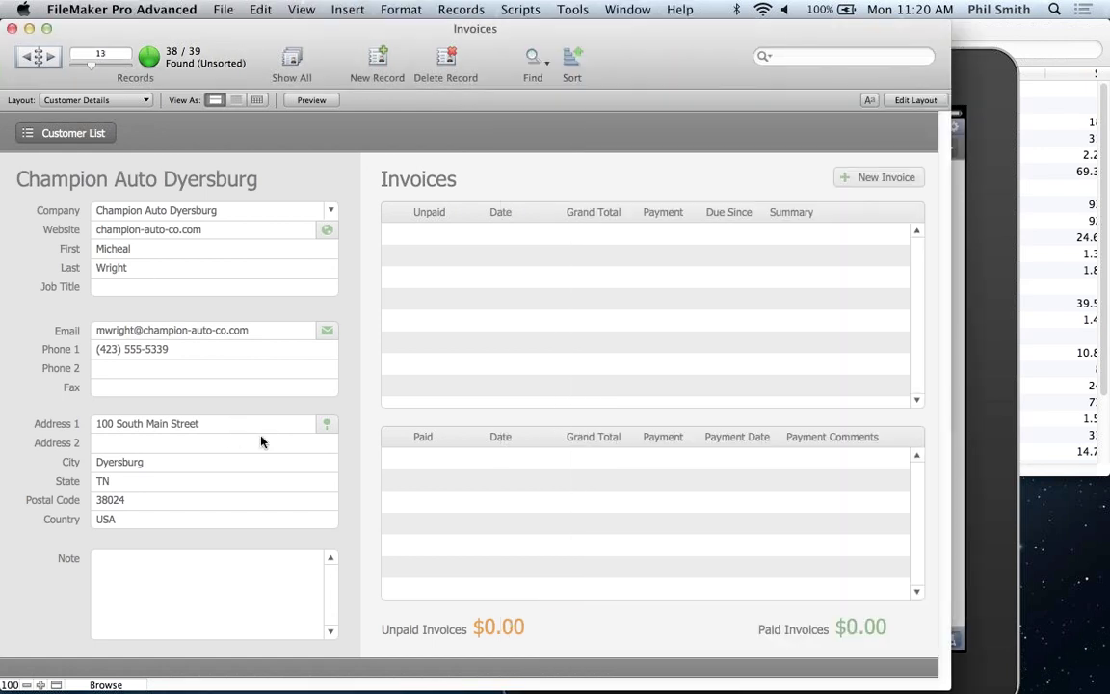
Step: Switch to the desktop Product Details layout and start a record import from Daring Products.xlsx in the Starter Solution Demo folder
{"action": "left_click", "coordinate": [108, 99]}
{"action": "mouse_move", "coordinate": [106, 124]}
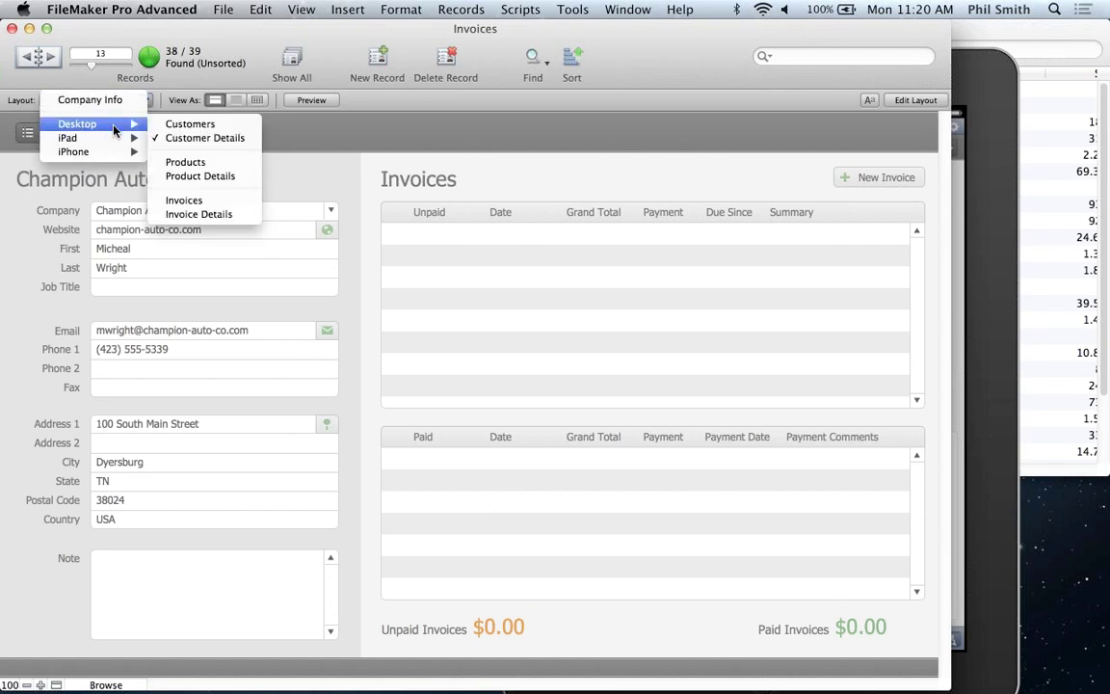
{"action": "left_click", "coordinate": [214, 176]}
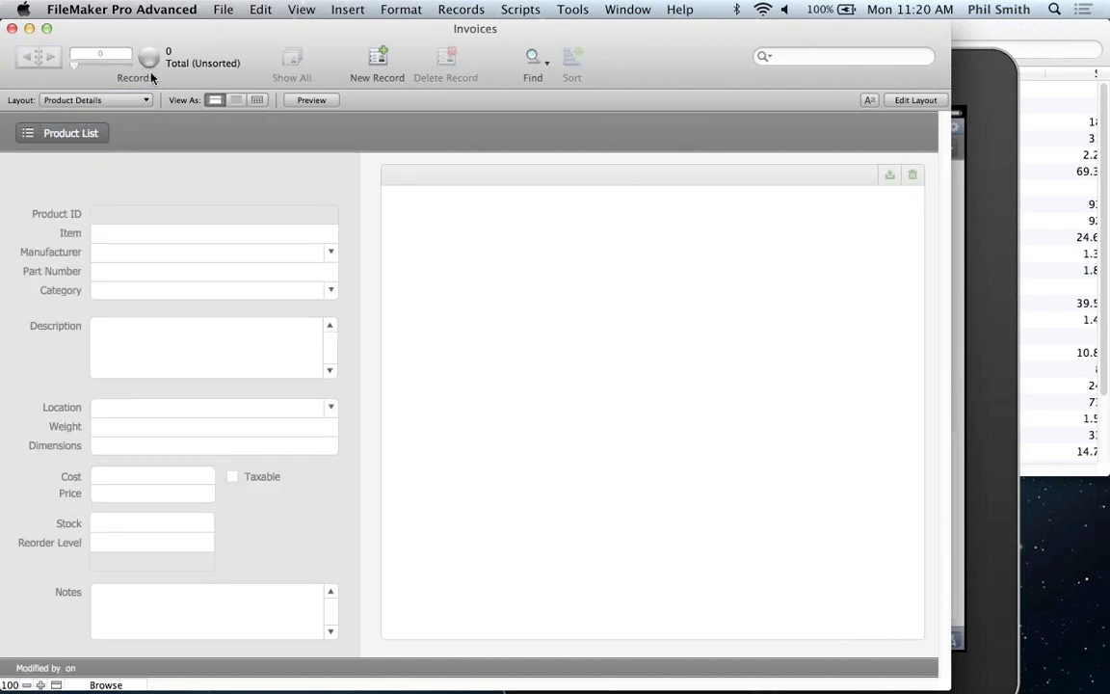
{"action": "left_click", "coordinate": [213, 8]}
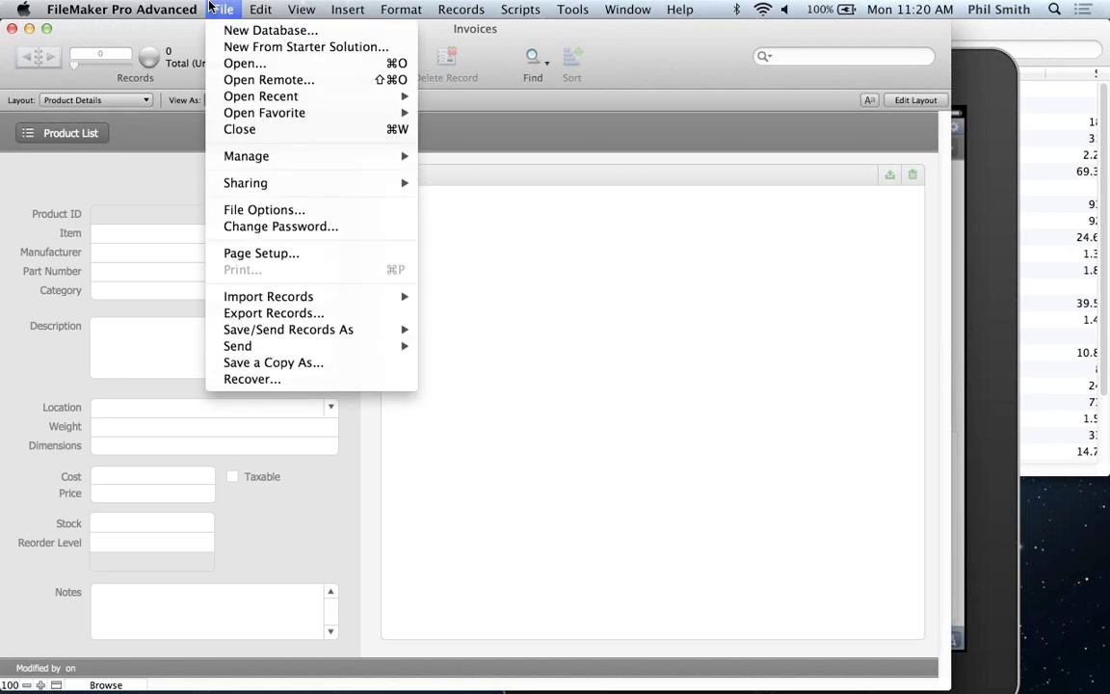
{"action": "mouse_move", "coordinate": [364, 298]}
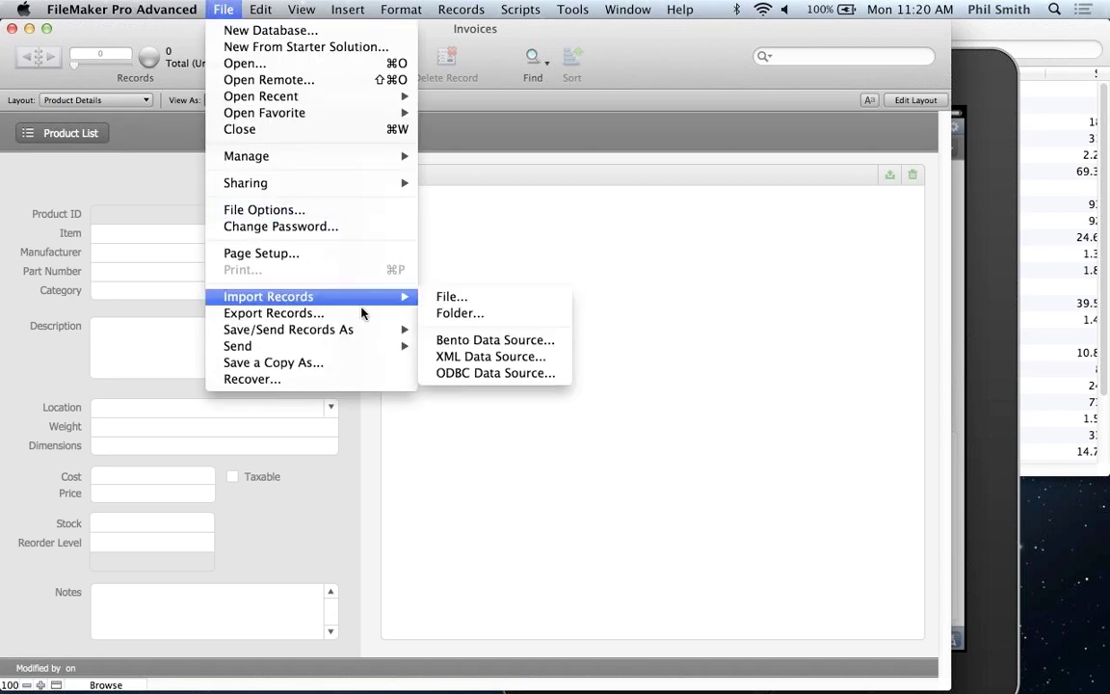
{"action": "left_click", "coordinate": [476, 296]}
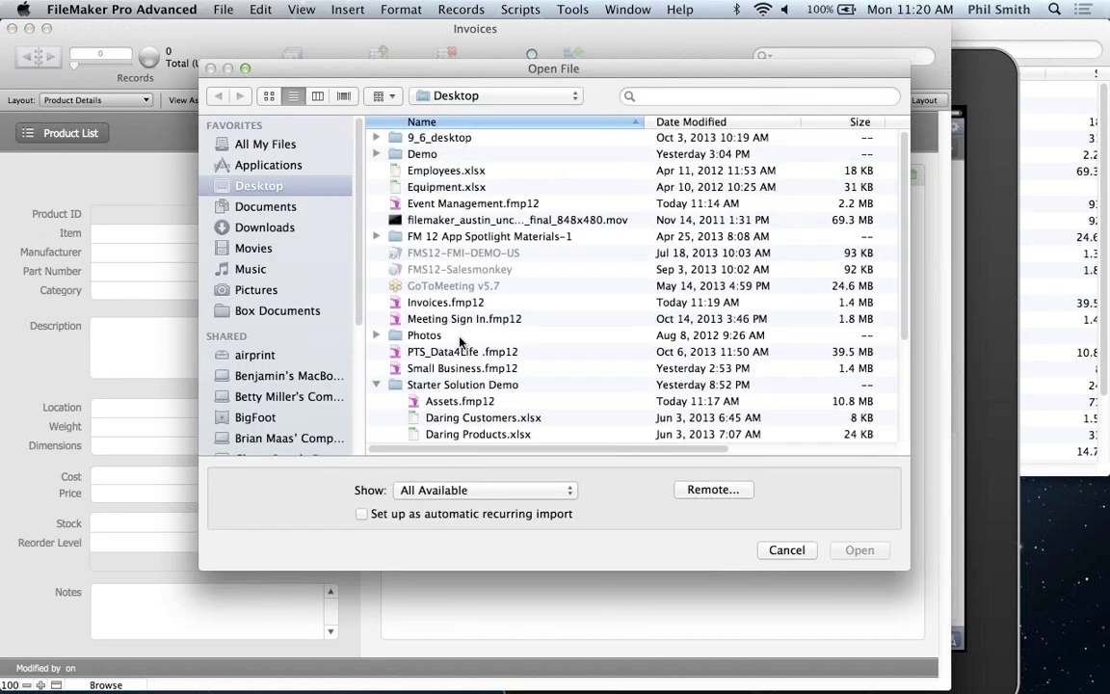
{"action": "double_click", "coordinate": [413, 435]}
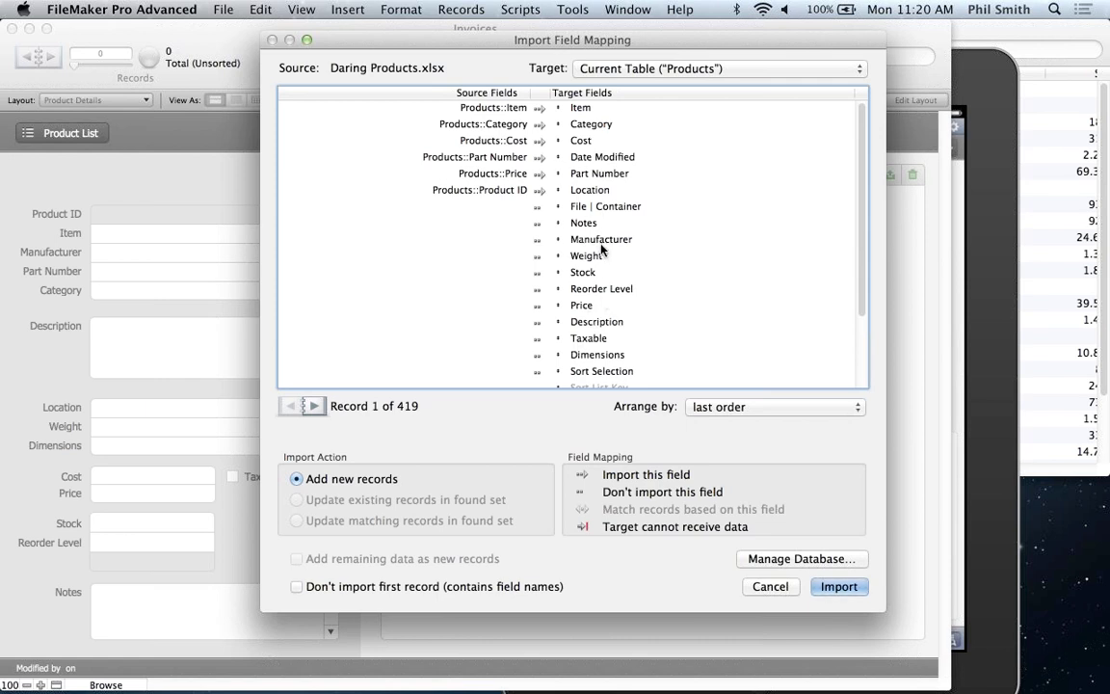
Step: Align the Part Number, Price and Product ID target fields with their matching source fields and set all three to be imported
{"action": "scroll", "coordinate": [643, 289], "scroll_direction": "down", "scroll_amount": 3}
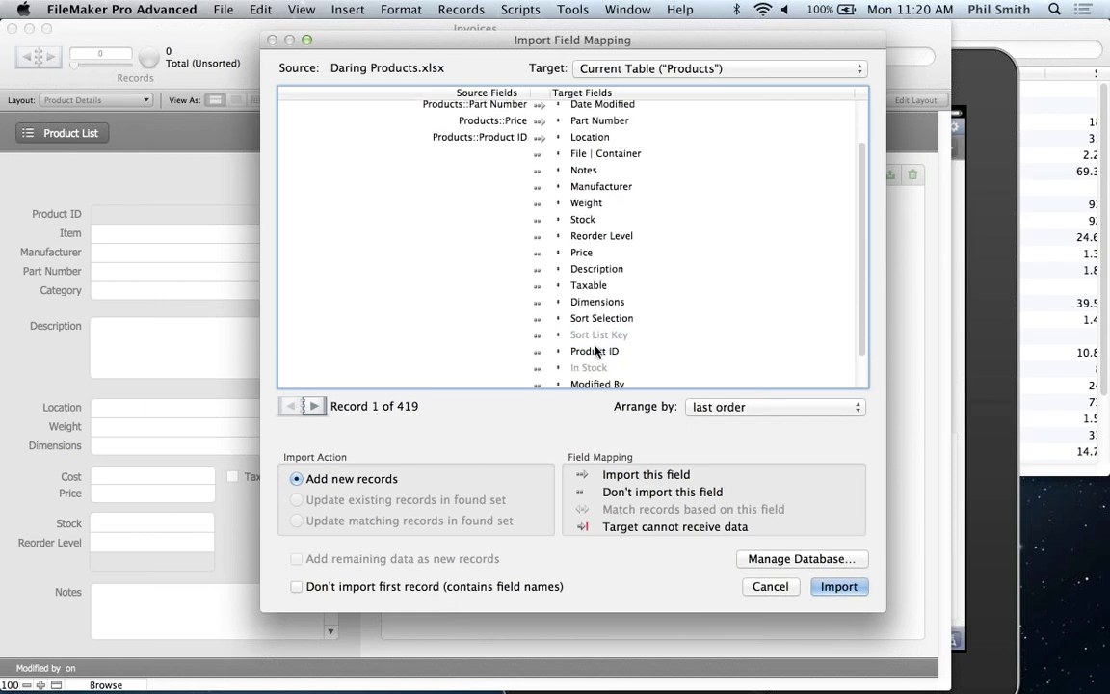
{"action": "left_click", "coordinate": [589, 139]}
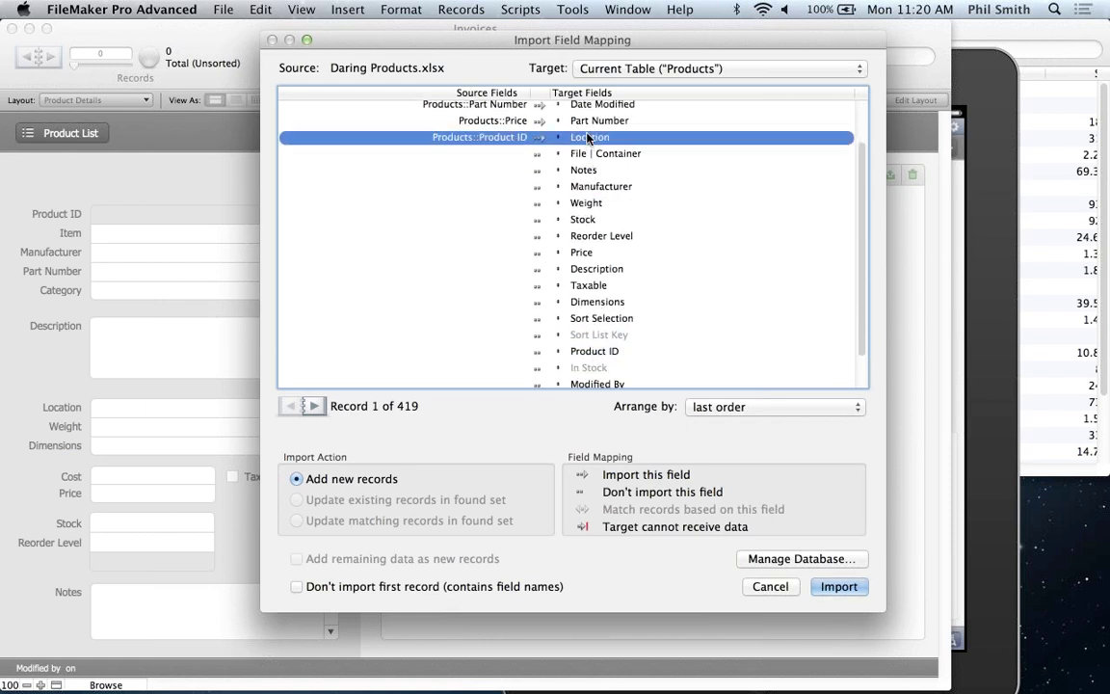
{"action": "left_click", "coordinate": [587, 137]}
{"action": "scroll", "coordinate": [587, 117], "scroll_direction": "up", "scroll_amount": 1}
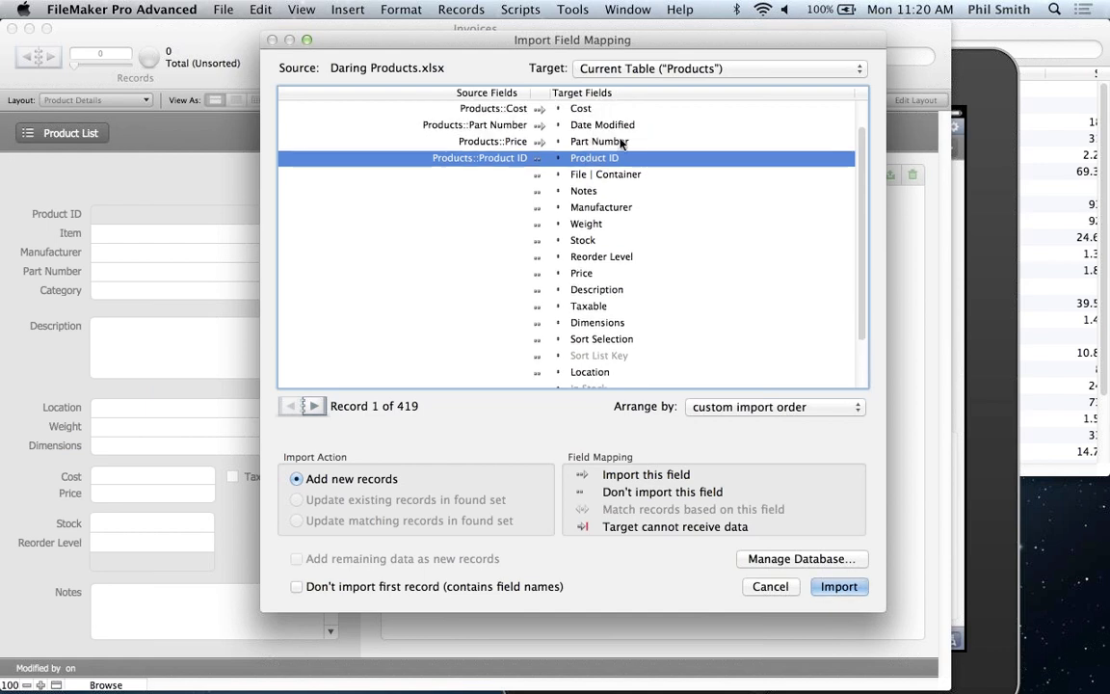
{"action": "left_click_drag", "start_coordinate": [539, 142], "coordinate": [539, 127]}
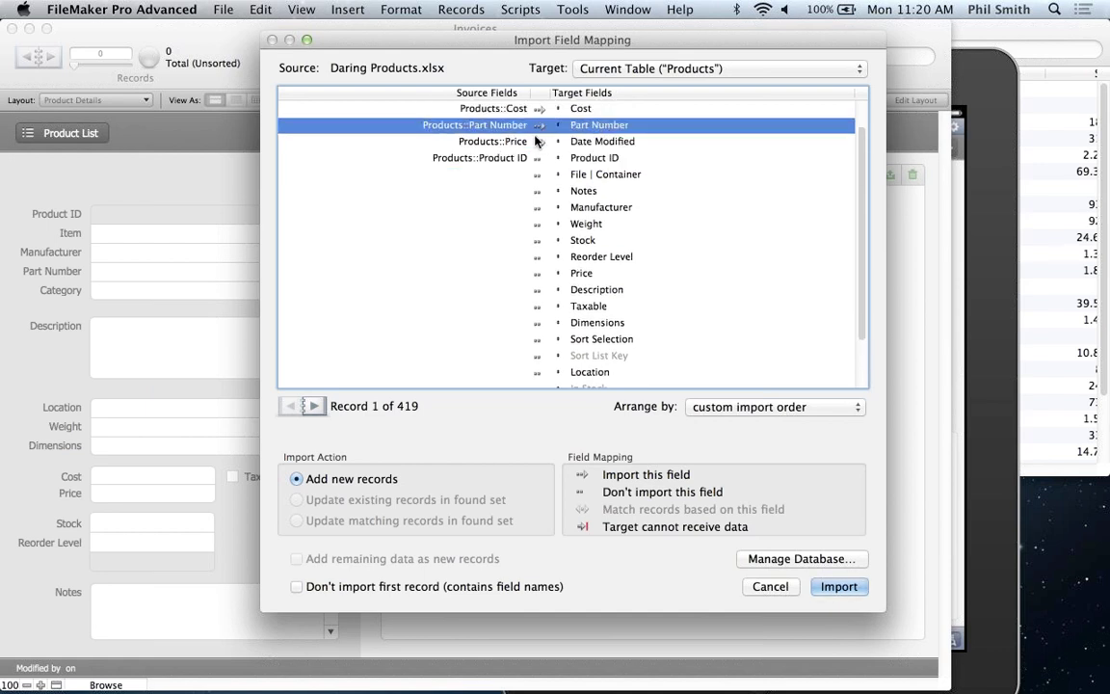
{"action": "left_click_drag", "start_coordinate": [578, 277], "coordinate": [578, 145]}
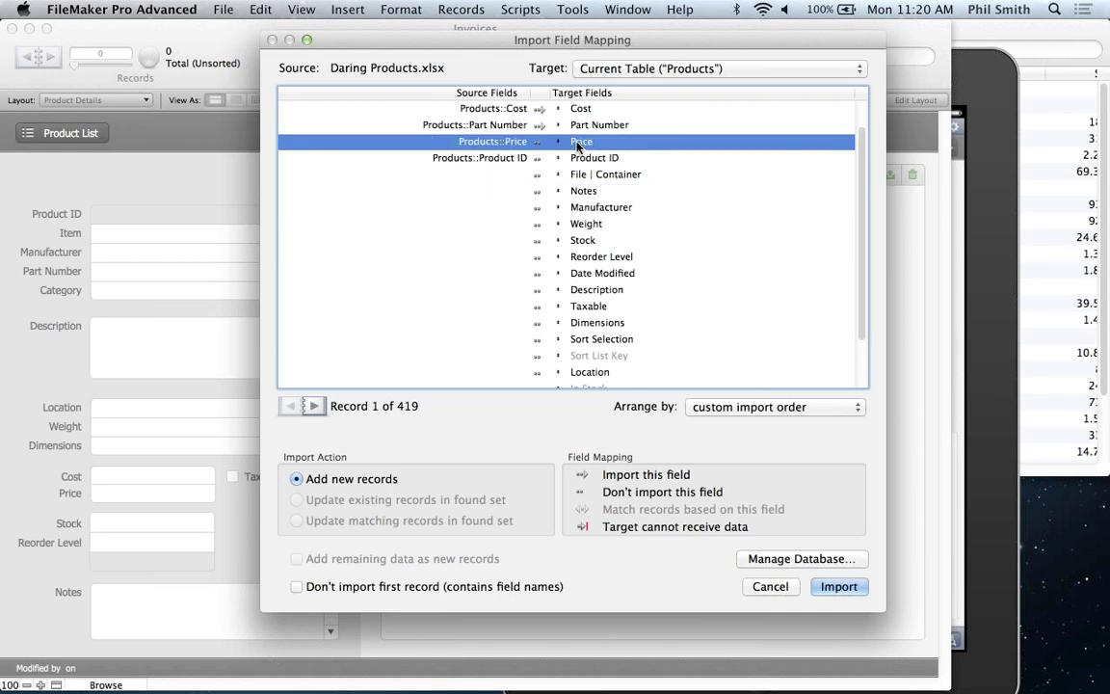
{"action": "scroll", "coordinate": [614, 195], "scroll_direction": "up", "scroll_amount": 2}
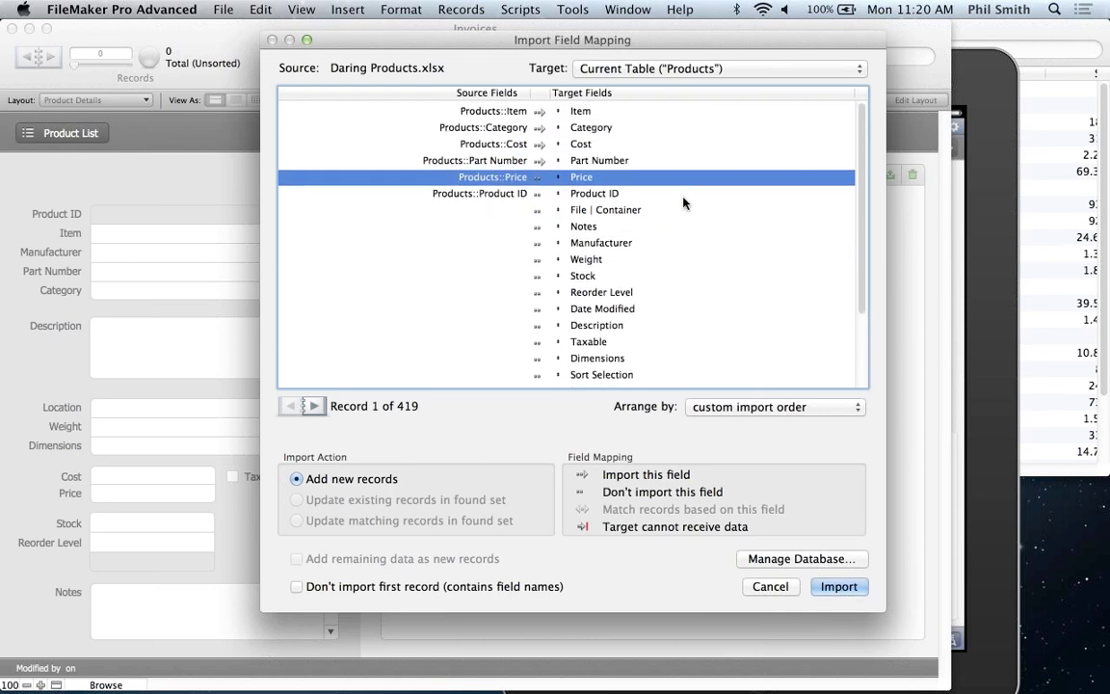
{"action": "left_click", "coordinate": [539, 190]}
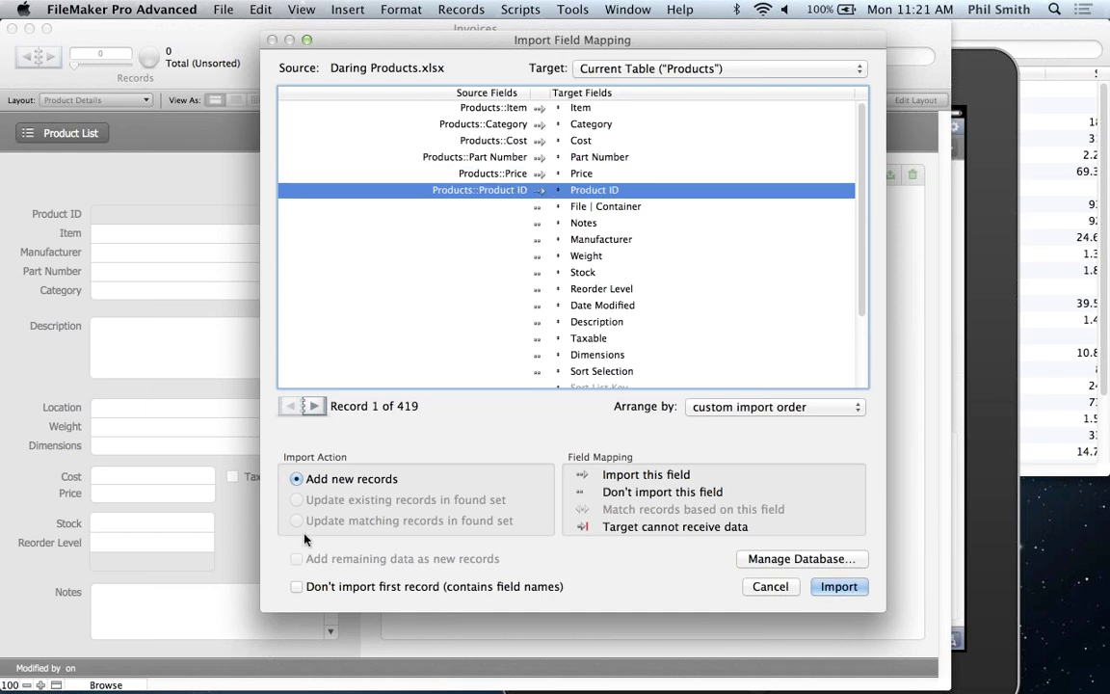
Step: Import the products as new records, skipping the first record that contains field names
{"action": "left_click", "coordinate": [299, 586]}
{"action": "left_click", "coordinate": [838, 586]}
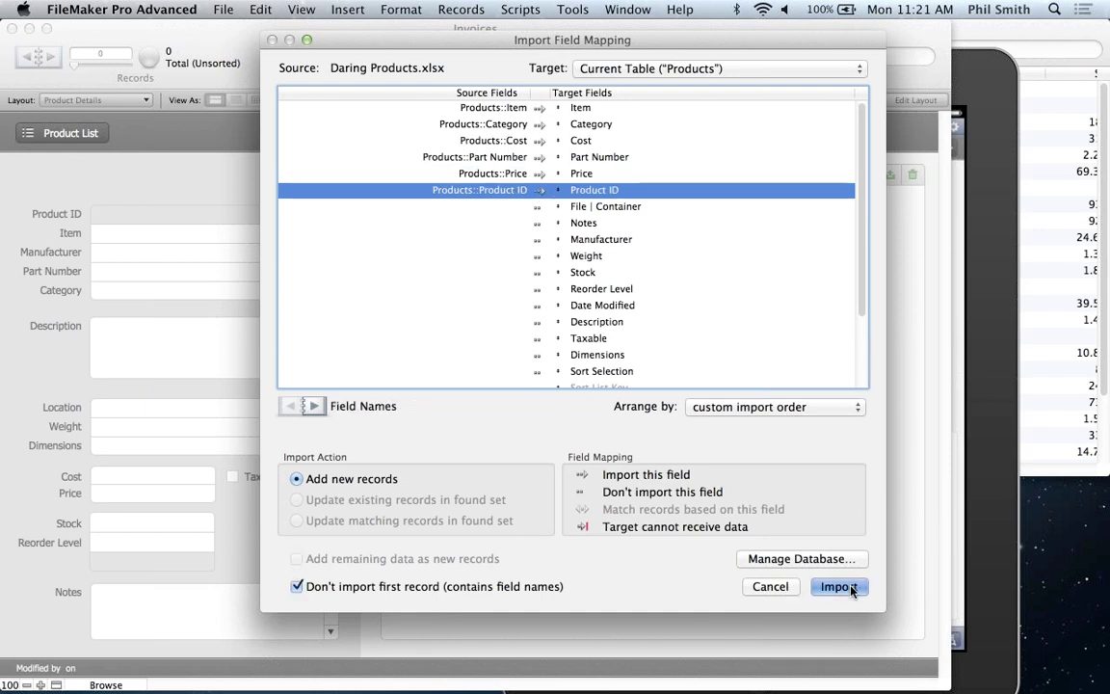
{"action": "left_click", "coordinate": [433, 187]}
{"action": "left_click", "coordinate": [653, 304]}
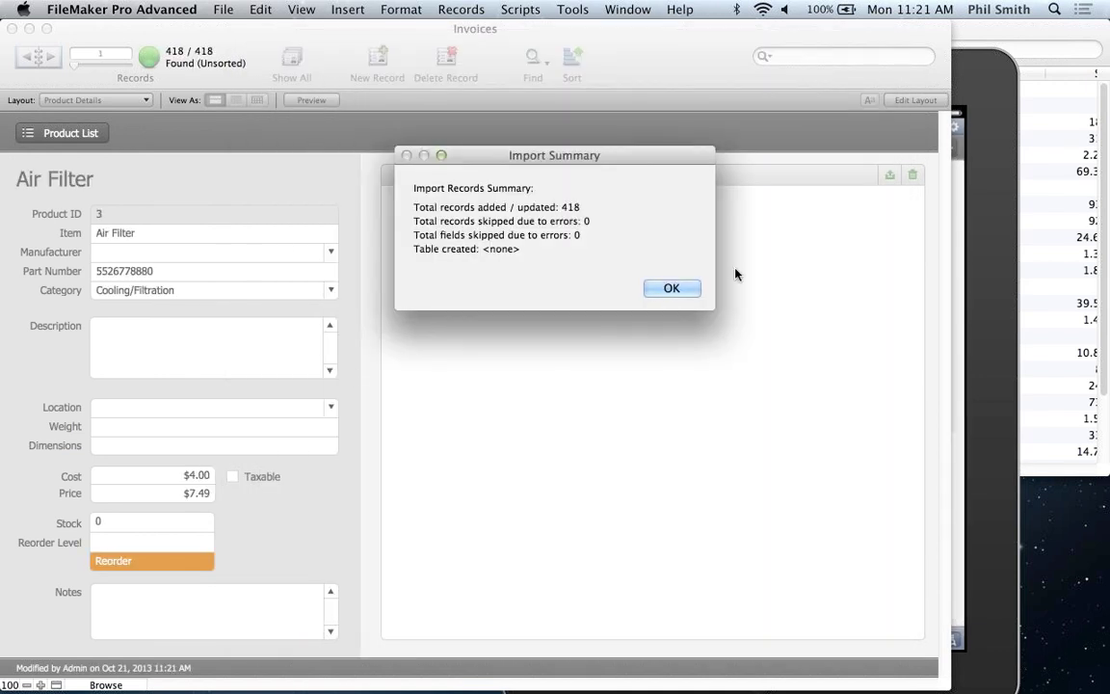
{"action": "left_click", "coordinate": [672, 287]}
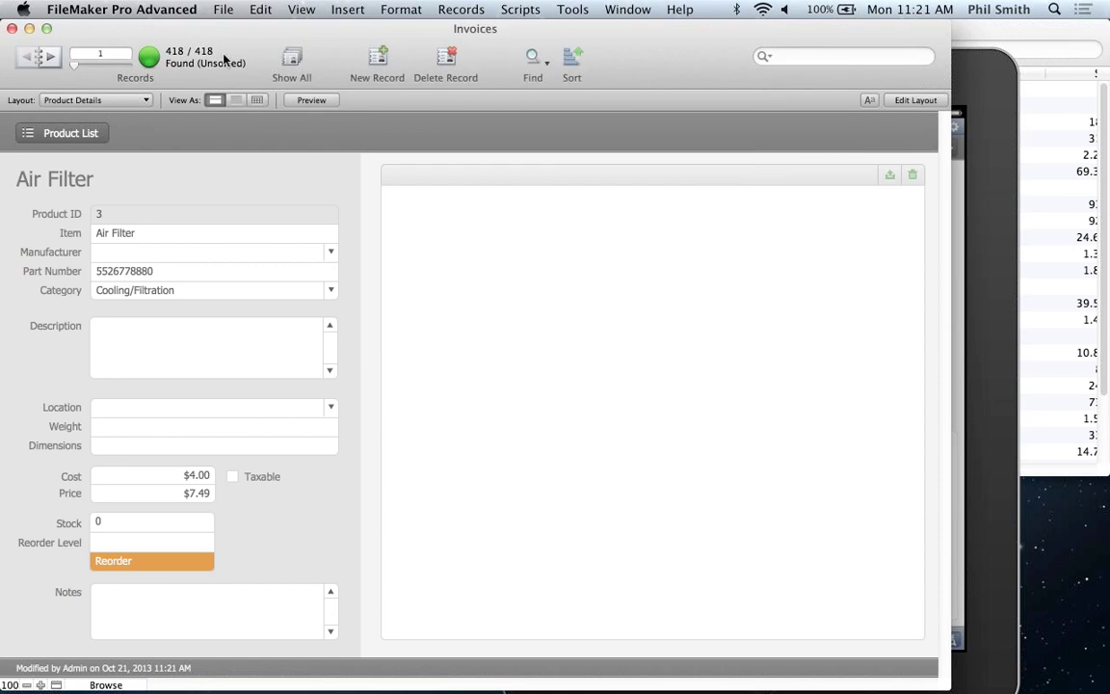
Step: Browse the imported product records one by one up to record 6
{"action": "left_click", "coordinate": [49, 62]}
{"action": "left_click", "coordinate": [48, 62]}
{"action": "left_click", "coordinate": [48, 62]}
{"action": "left_click", "coordinate": [48, 62]}
{"action": "left_click", "coordinate": [48, 62]}
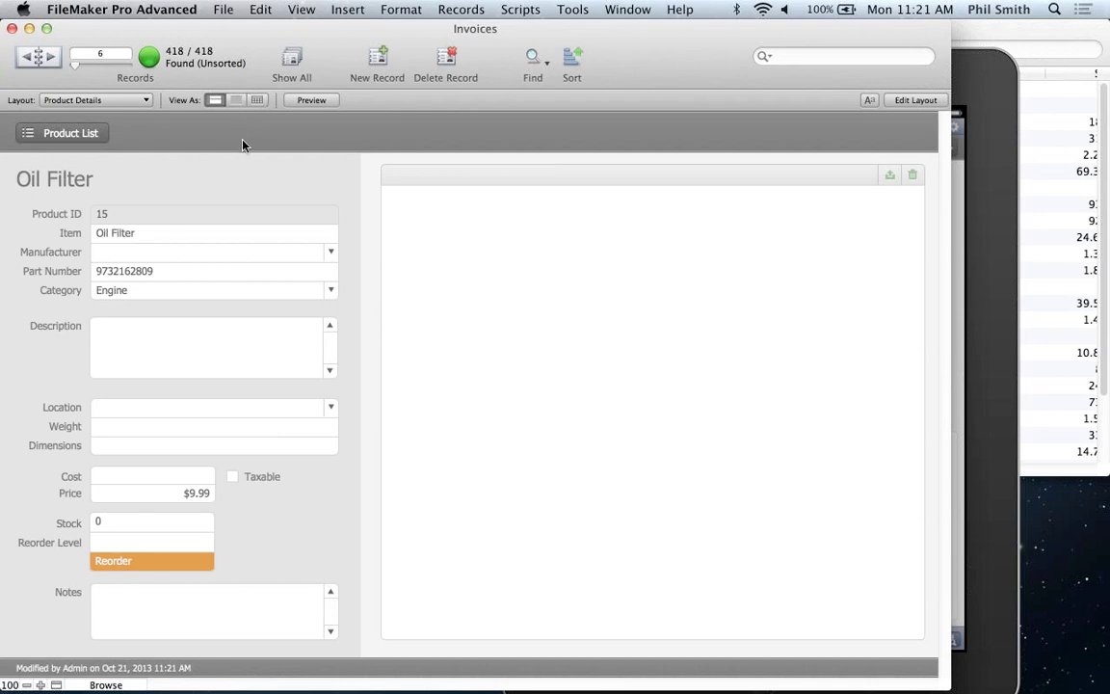
Step: Return to the desktop Customer Details layout and create a new invoice for Champion Auto Dyersburg
{"action": "left_click", "coordinate": [69, 100]}
{"action": "mouse_move", "coordinate": [83, 128]}
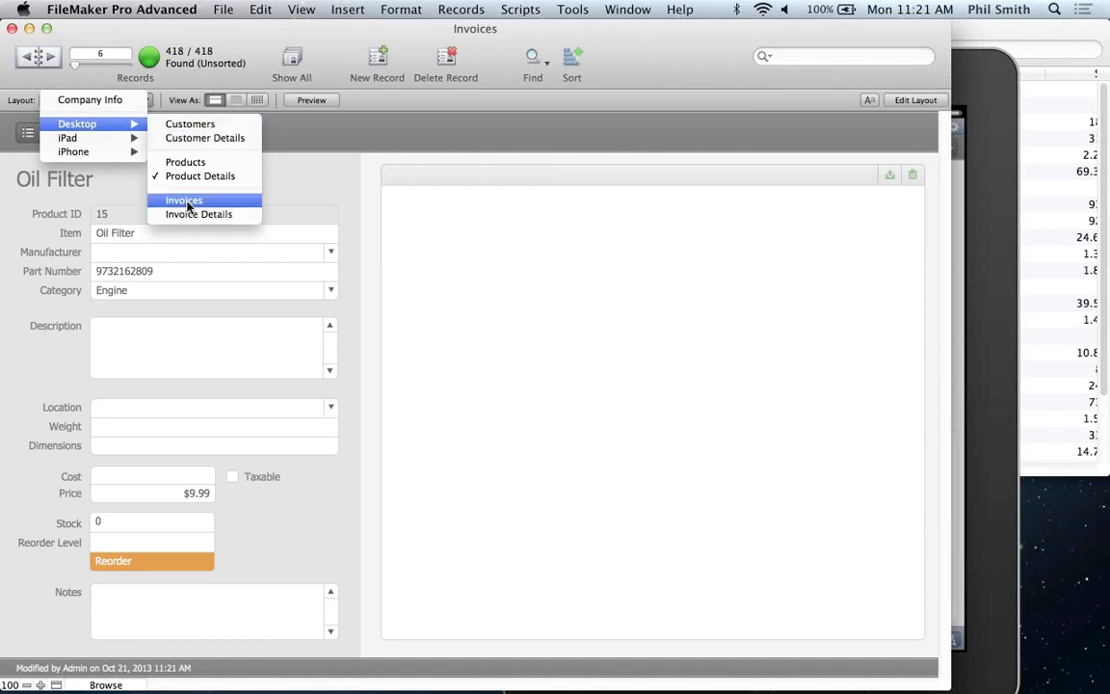
{"action": "left_click", "coordinate": [193, 138]}
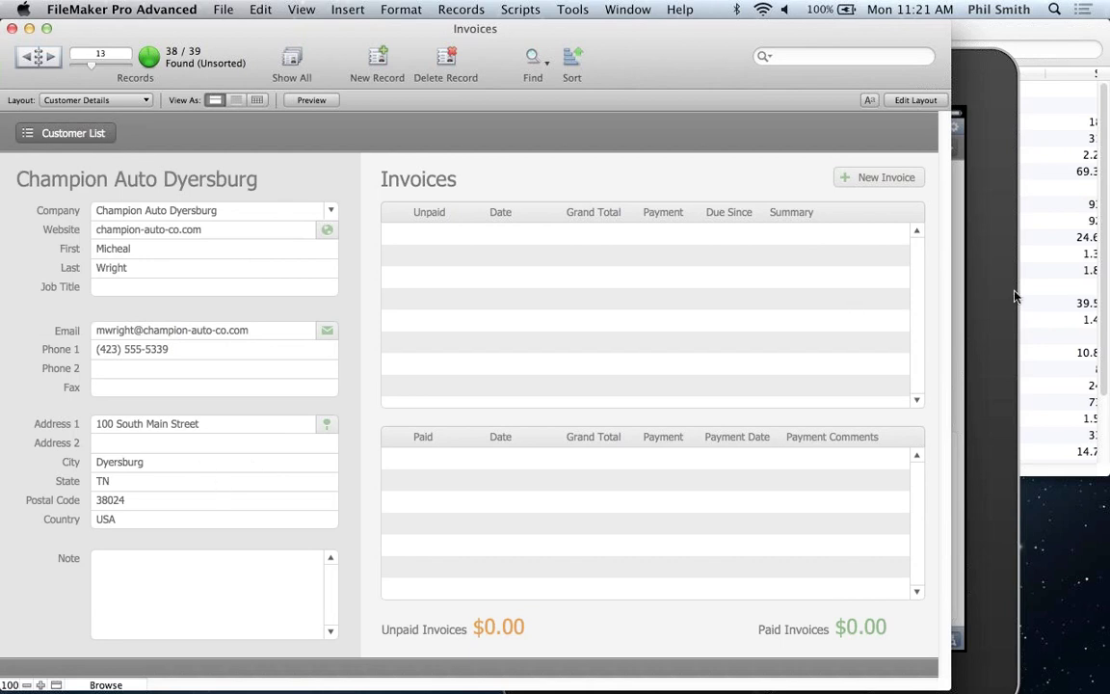
{"action": "left_click", "coordinate": [884, 177]}
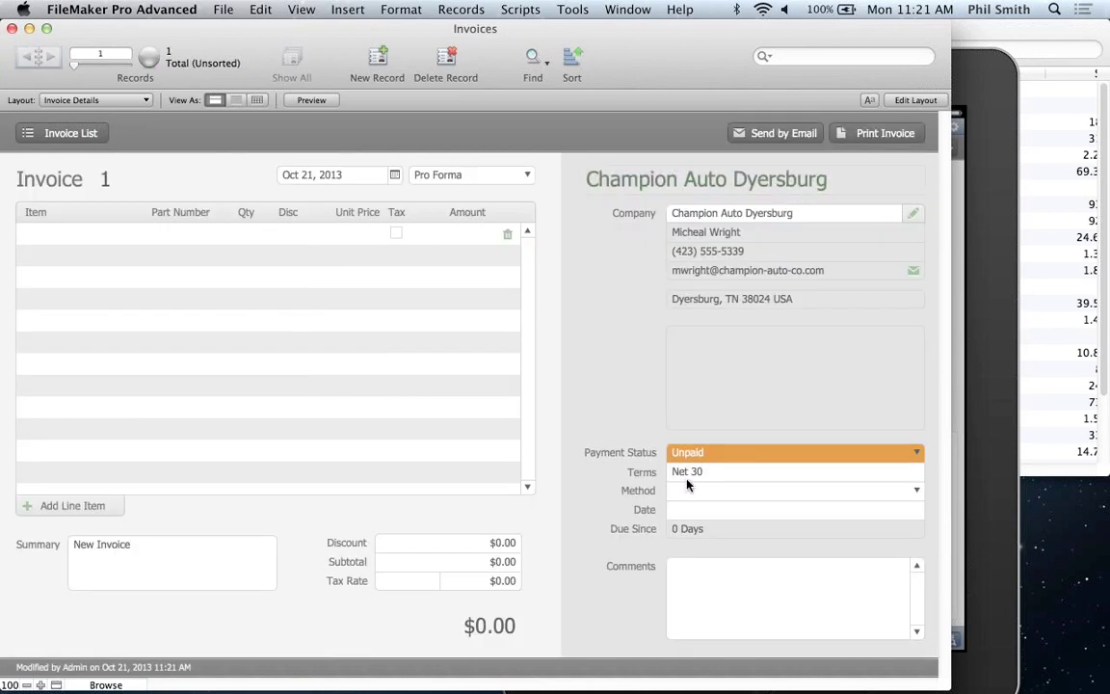
Step: Add Car Battery and Exhaust Manifold as the first two line items of the invoice
{"action": "left_click", "coordinate": [73, 230]}
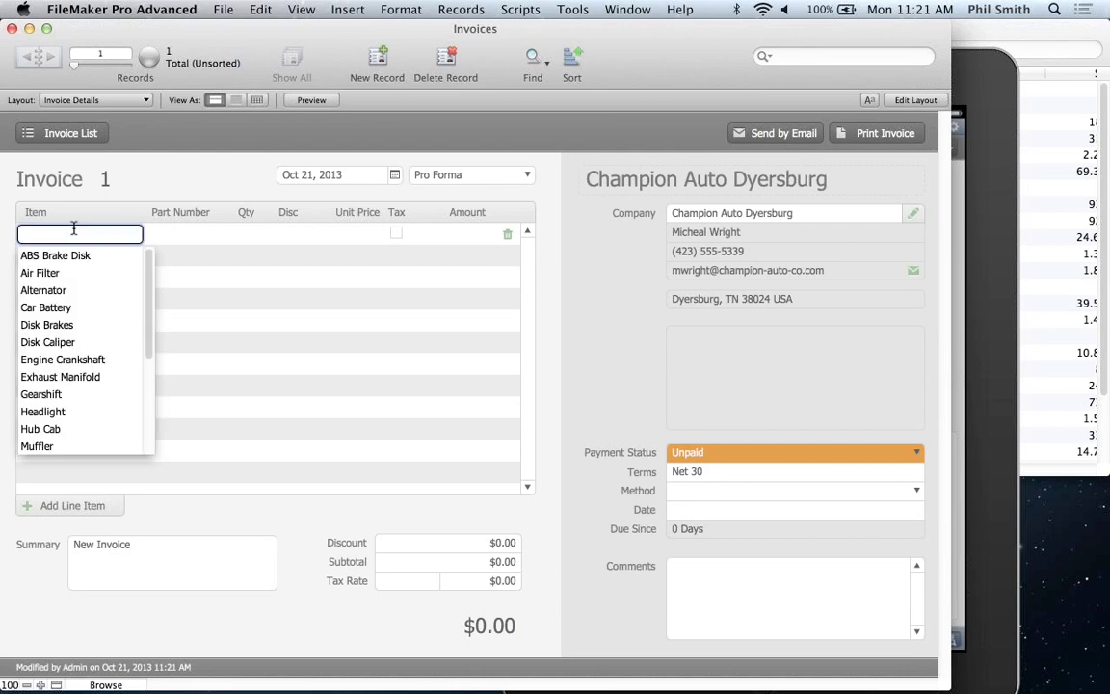
{"action": "left_click", "coordinate": [40, 308]}
{"action": "left_click", "coordinate": [38, 257]}
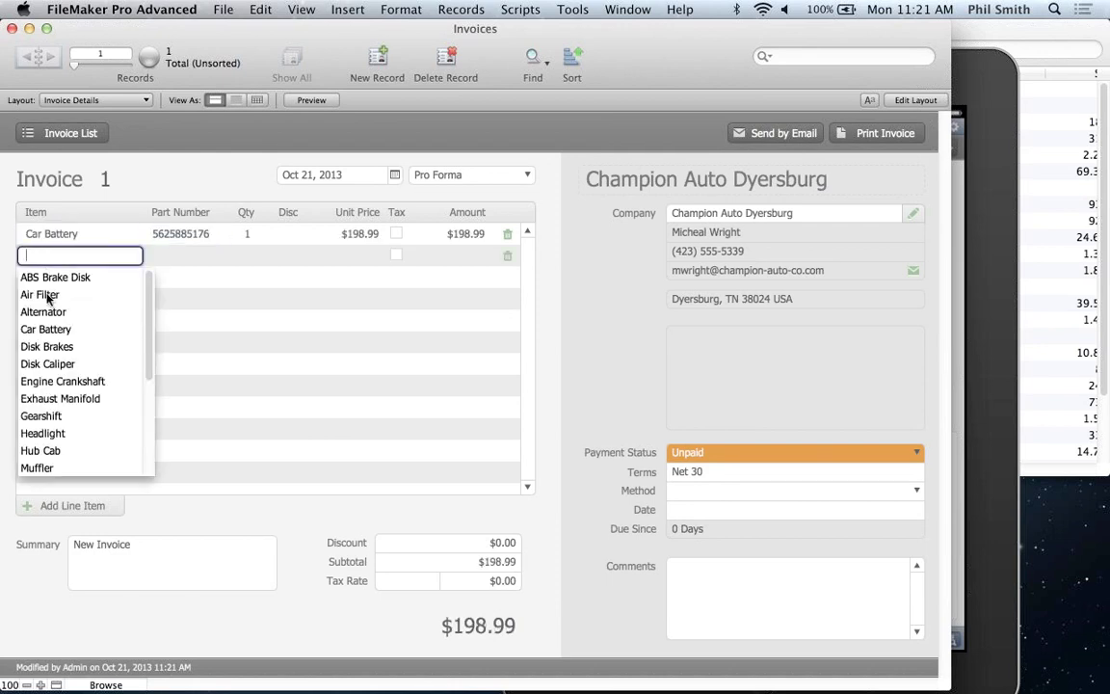
{"action": "left_click", "coordinate": [46, 399]}
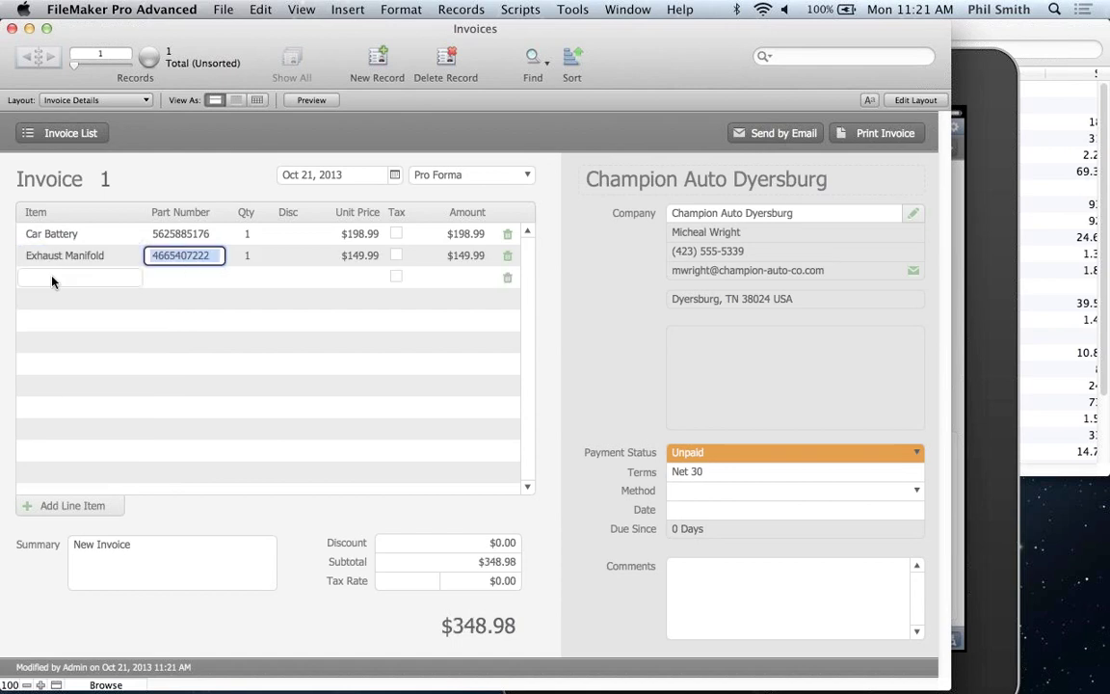
Step: Add Transmission and Air Filter as the third and fourth line items of the invoice
{"action": "left_click", "coordinate": [48, 276]}
{"action": "scroll", "coordinate": [45, 476], "scroll_direction": "down", "scroll_amount": 5}
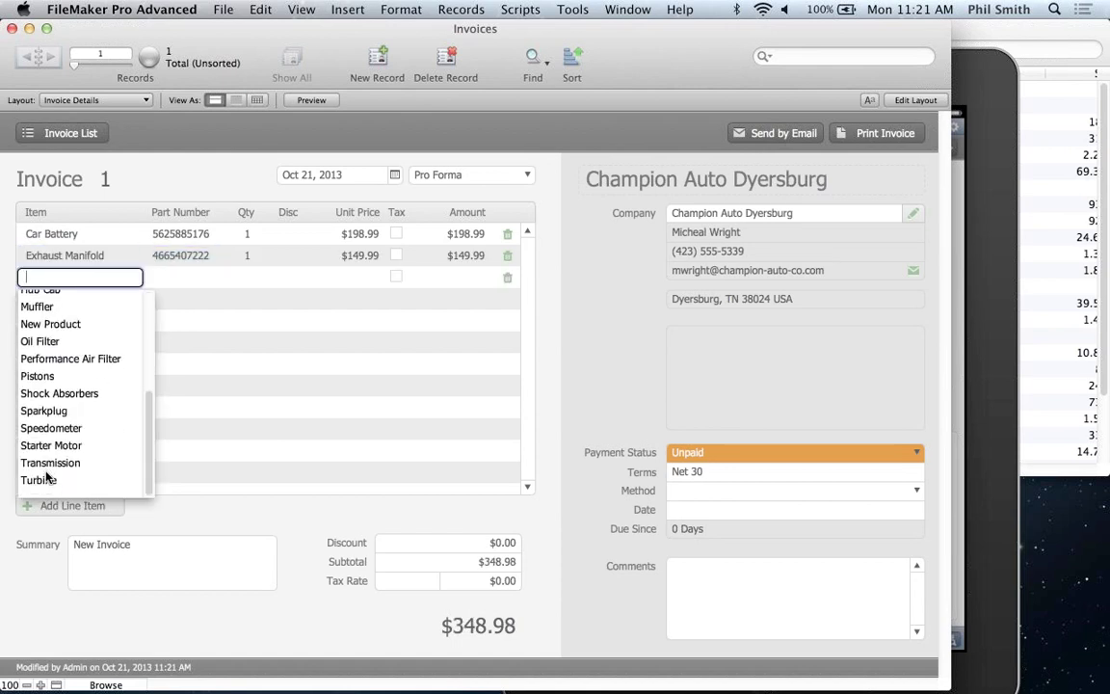
{"action": "left_click", "coordinate": [49, 471]}
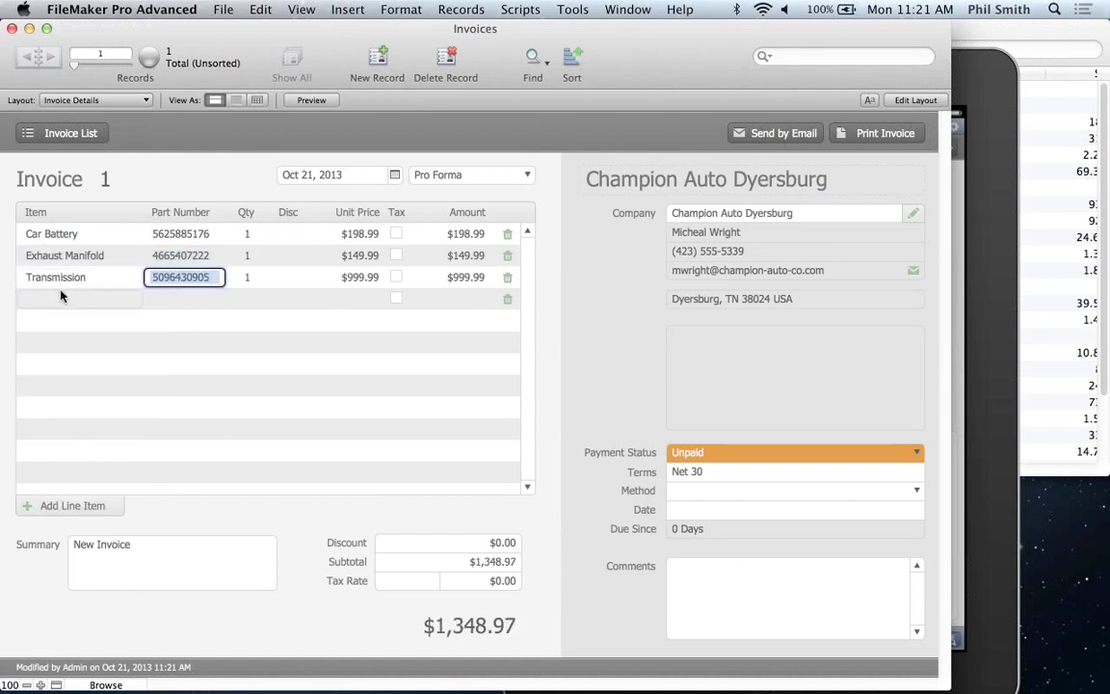
{"action": "left_click", "coordinate": [77, 299]}
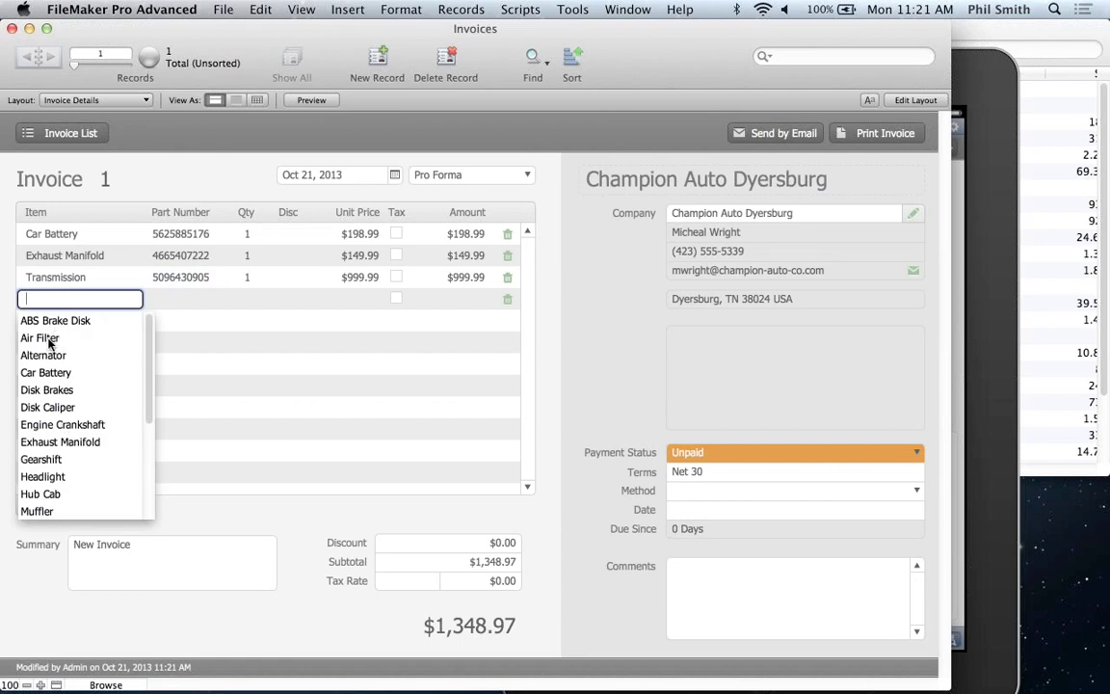
{"action": "left_click", "coordinate": [49, 338]}
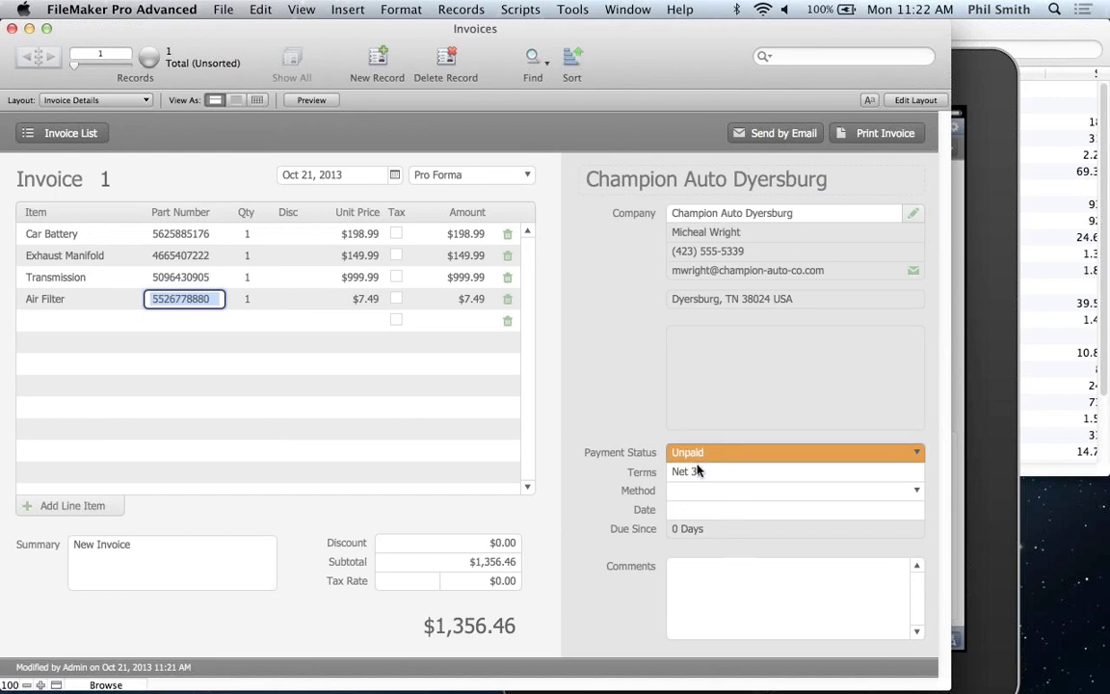
Step: In Layout mode, add a conditional formatting rule to the Due Since field for values greater than 30
{"action": "key", "text": "super+l"}
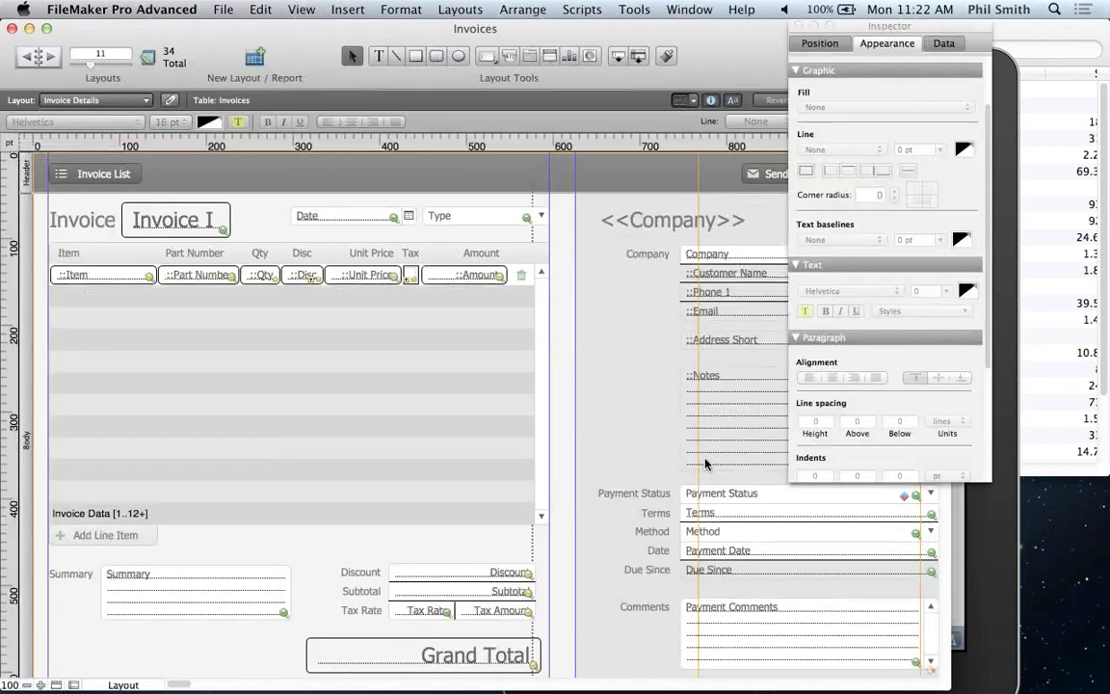
{"action": "left_click", "coordinate": [717, 575]}
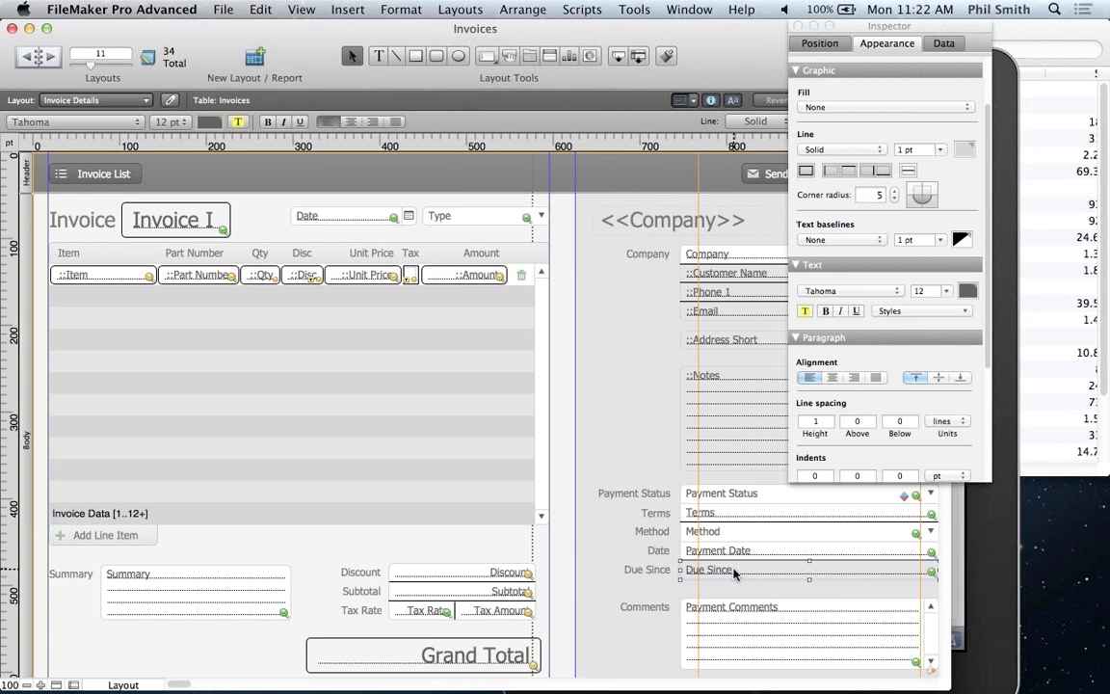
{"action": "left_click", "coordinate": [395, 10]}
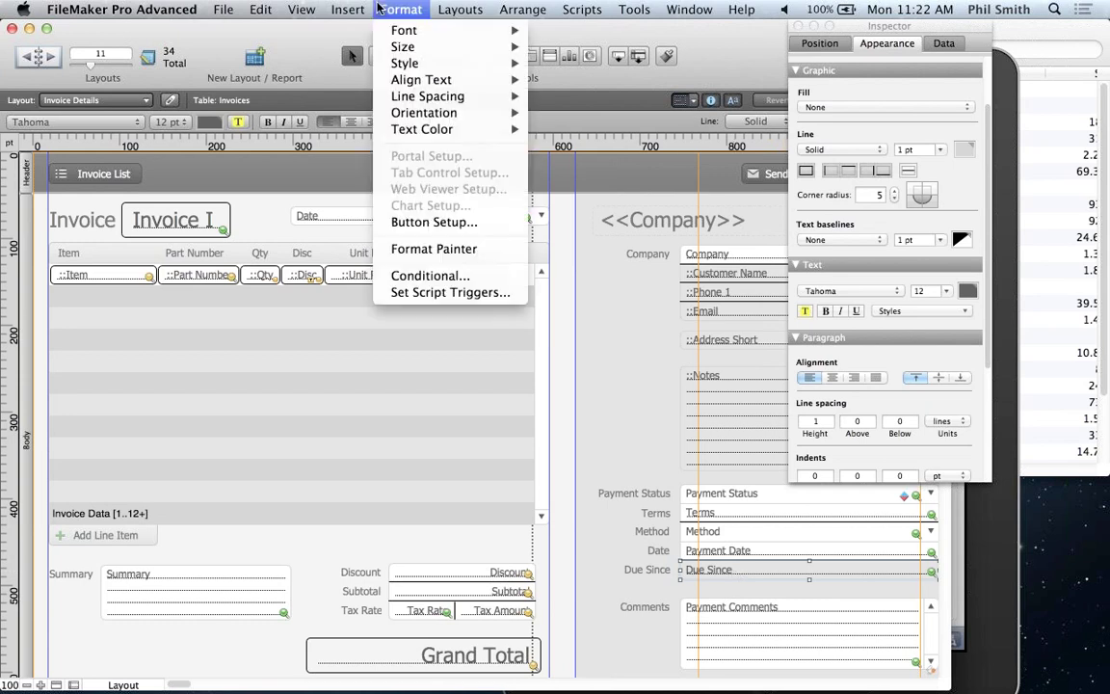
{"action": "left_click", "coordinate": [431, 276]}
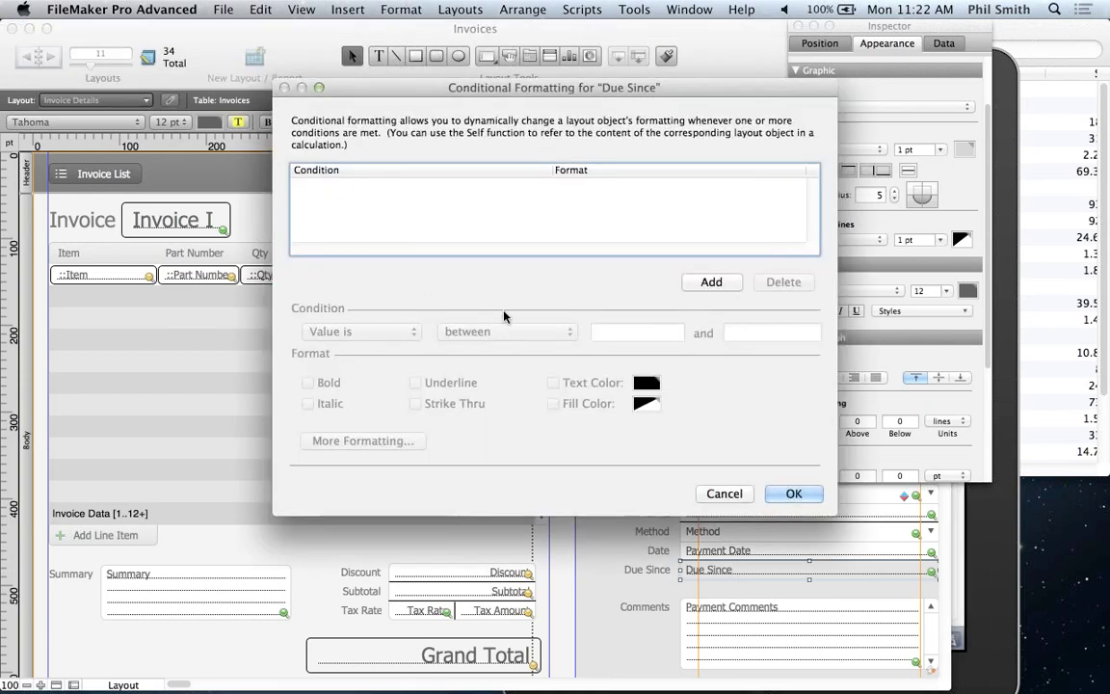
{"action": "left_click", "coordinate": [711, 281]}
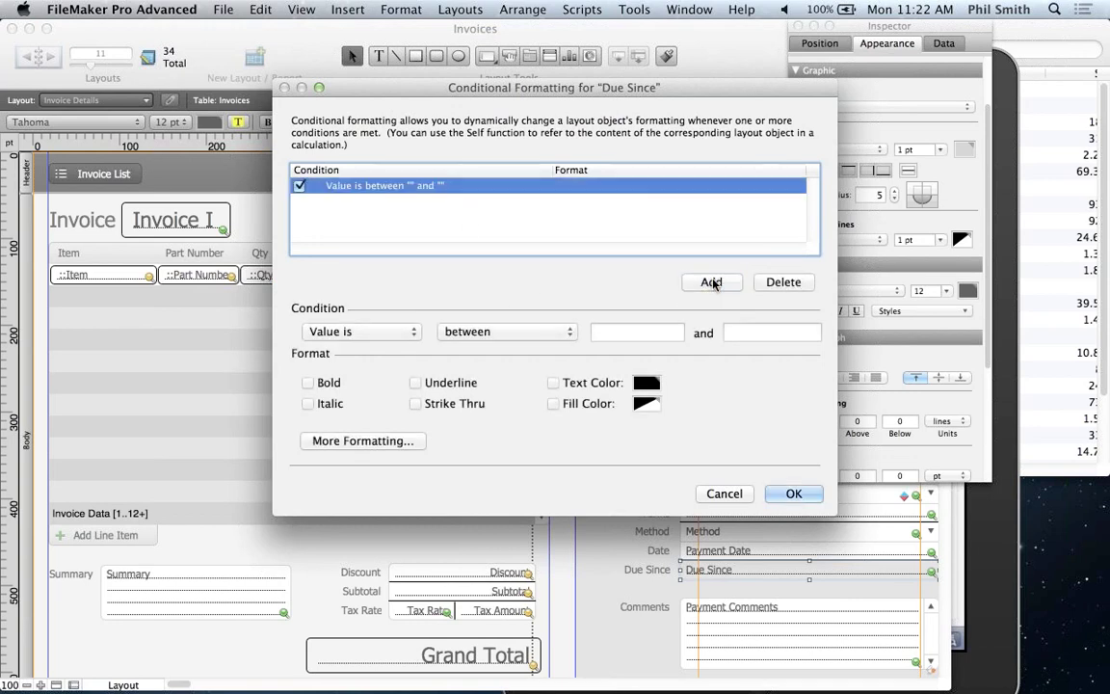
{"action": "left_click", "coordinate": [515, 333]}
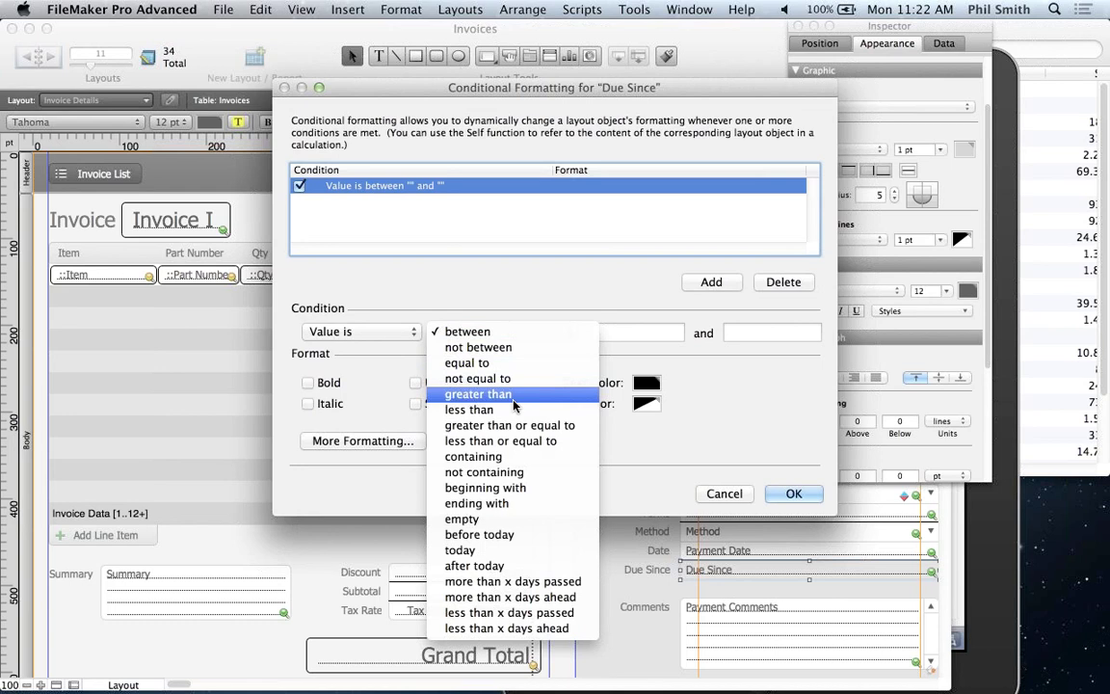
{"action": "left_click", "coordinate": [514, 395]}
{"action": "left_click", "coordinate": [682, 333]}
{"action": "type", "text": "30"}
Step: Give the Due Since condition a red text color, apply it, and return to Browse mode
{"action": "left_click", "coordinate": [569, 384]}
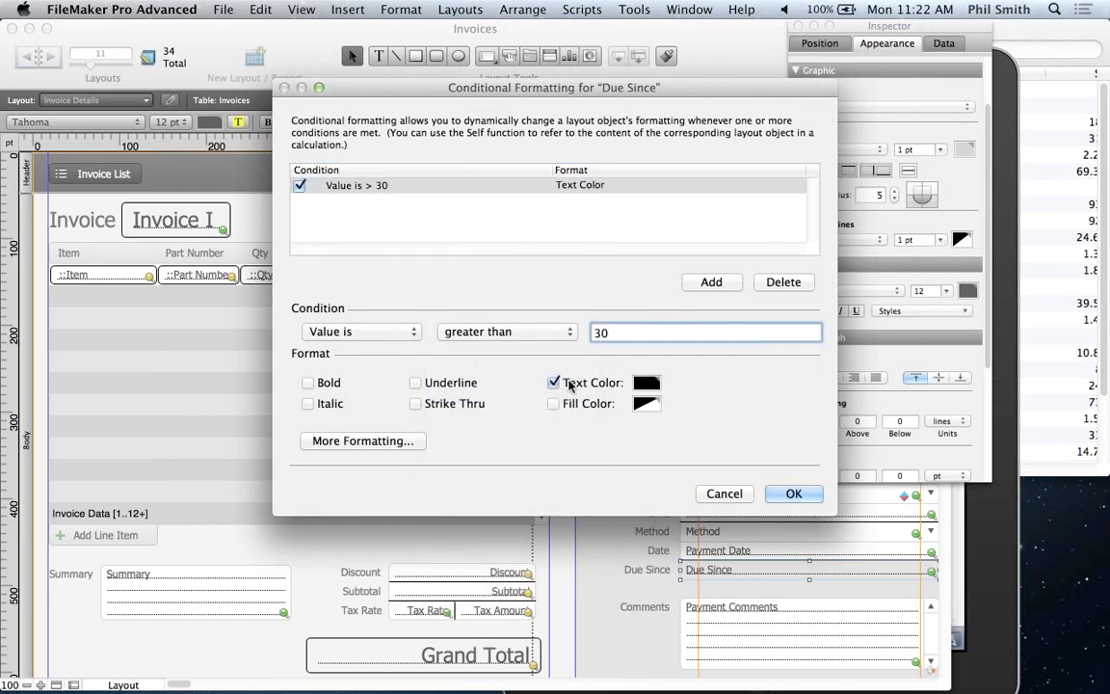
{"action": "left_click", "coordinate": [646, 383]}
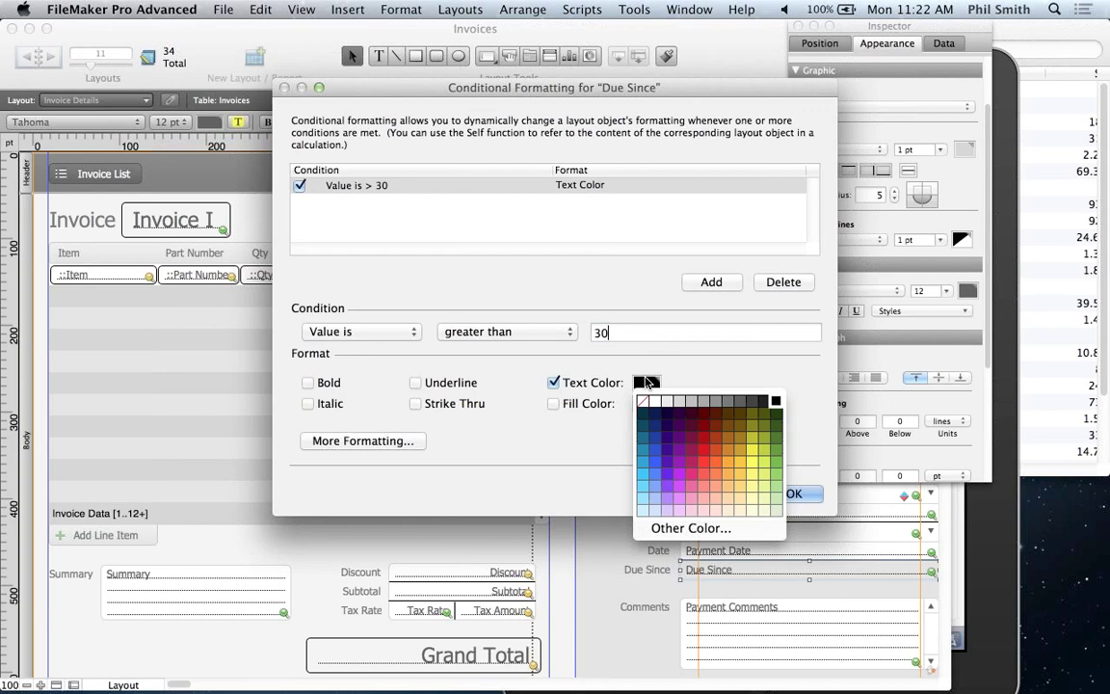
{"action": "left_click", "coordinate": [703, 463]}
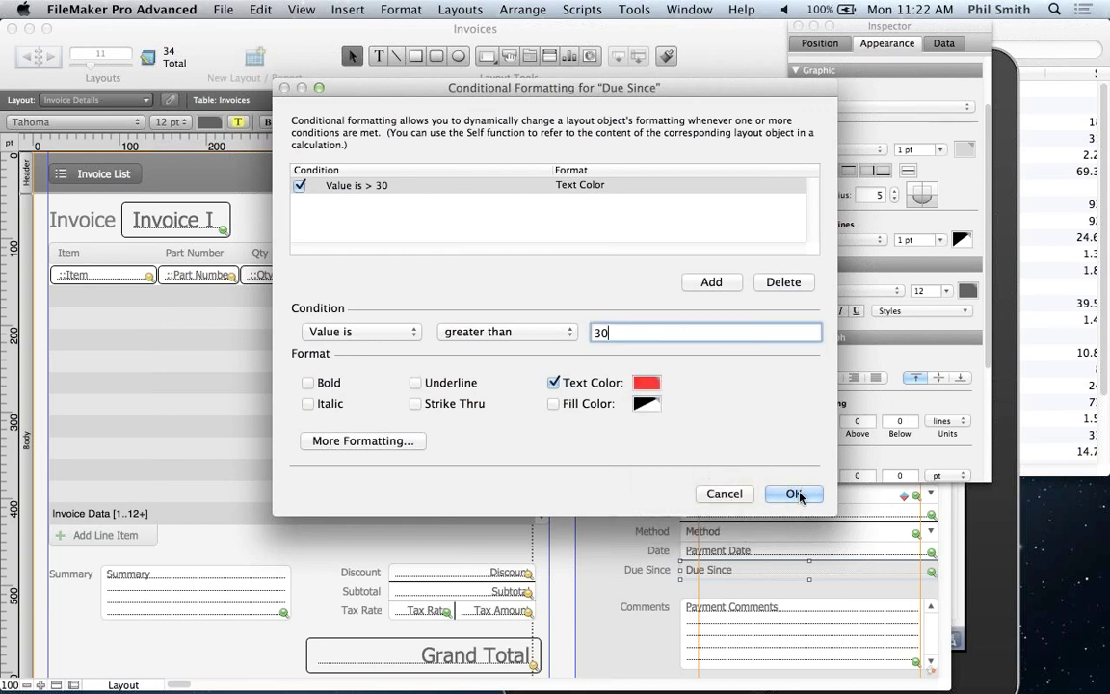
{"action": "left_click", "coordinate": [794, 493]}
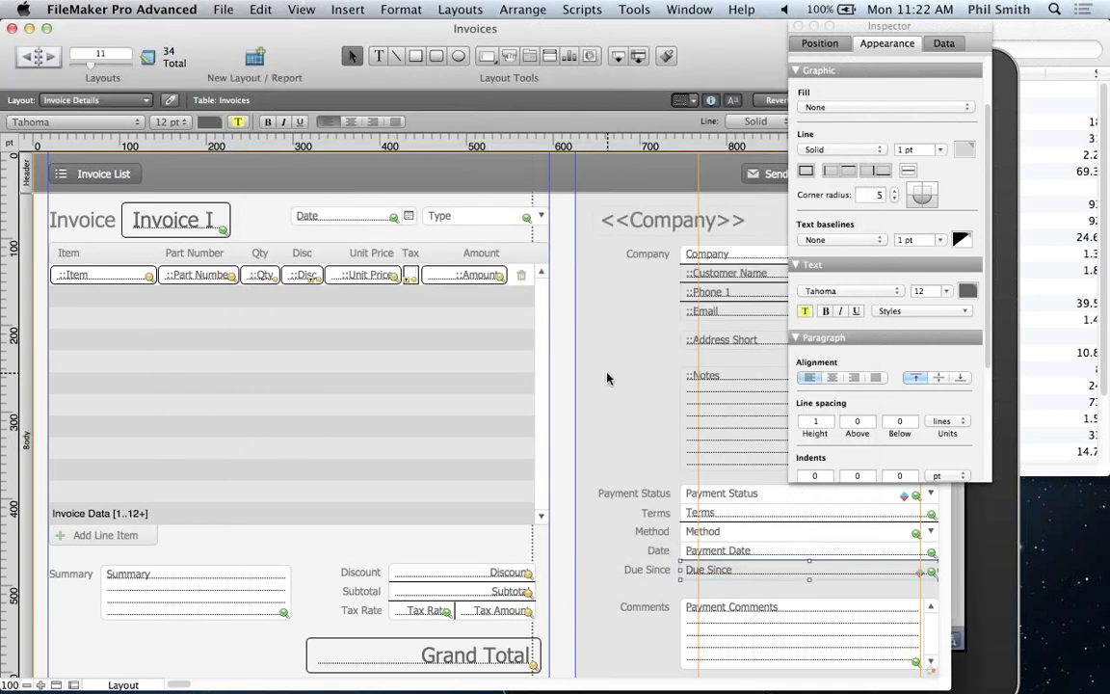
{"action": "key", "text": "super+b"}
{"action": "left_click", "coordinate": [702, 257]}
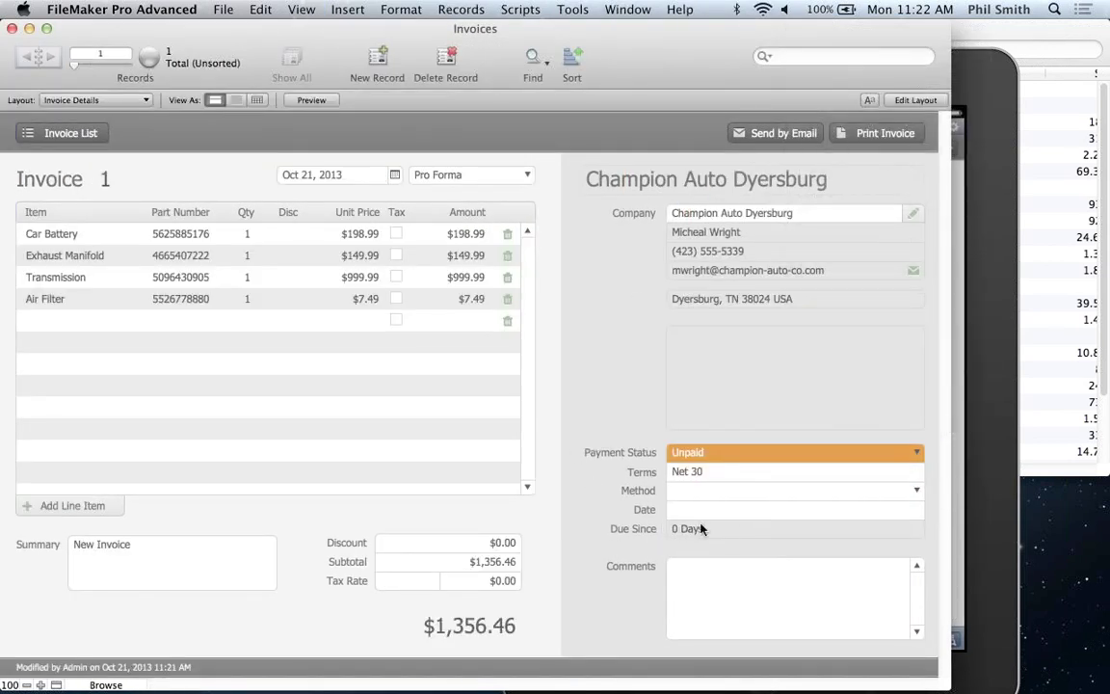
Step: Set the invoice date to August 13, 2013 using the calendar
{"action": "left_click", "coordinate": [393, 175]}
{"action": "left_click", "coordinate": [289, 200]}
{"action": "left_click", "coordinate": [289, 200]}
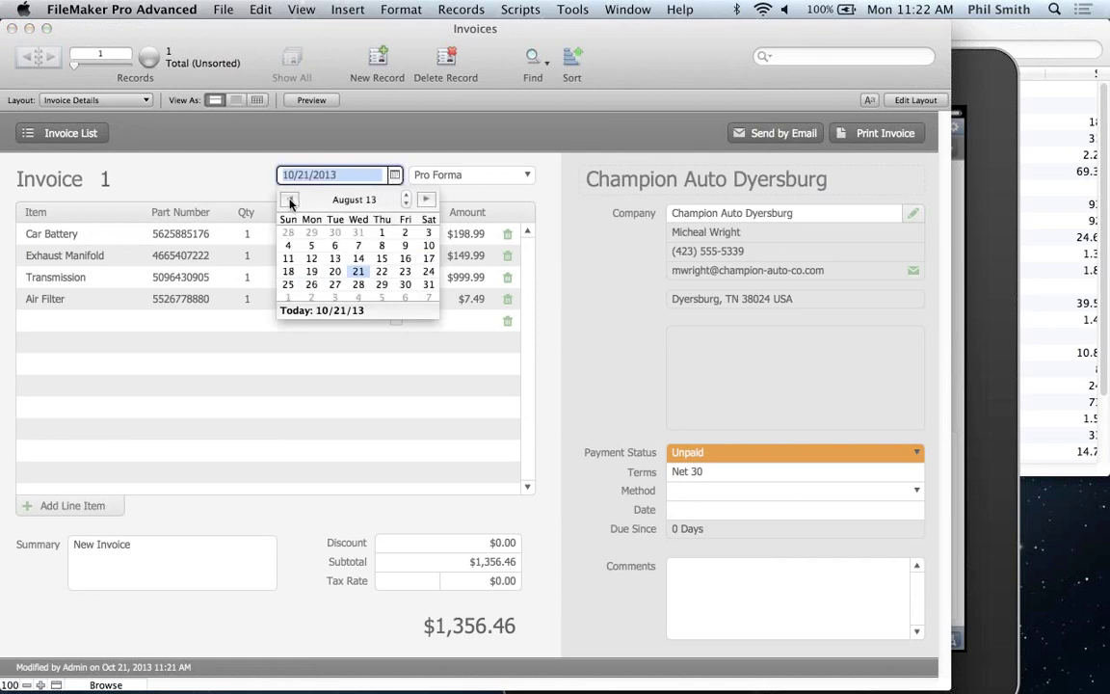
{"action": "left_click", "coordinate": [334, 258]}
{"action": "key", "text": "Tab"}
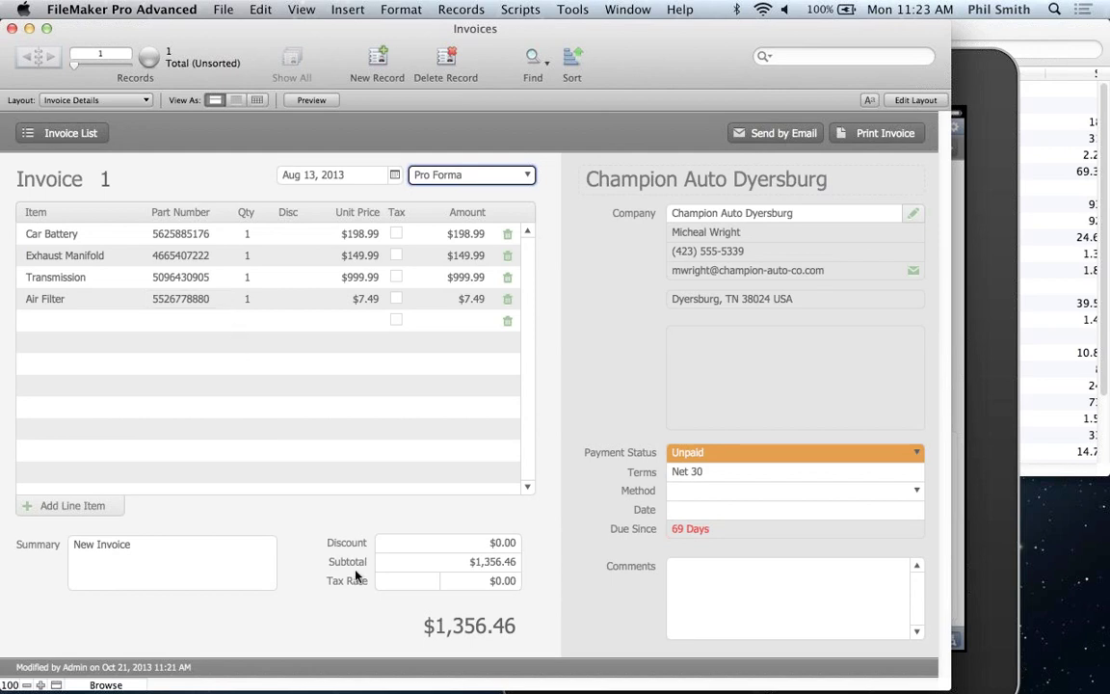
Step: Set the invoice's tax rate to .05
{"action": "left_click", "coordinate": [414, 581]}
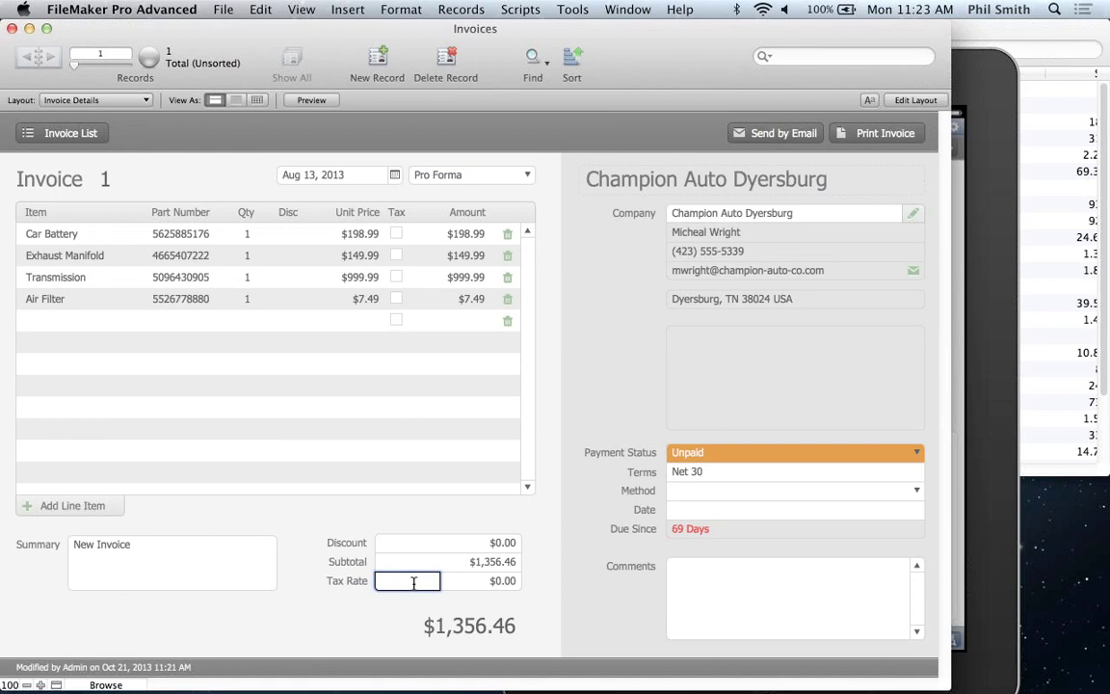
{"action": "type", "text": ".05"}
{"action": "key", "text": "Tab"}
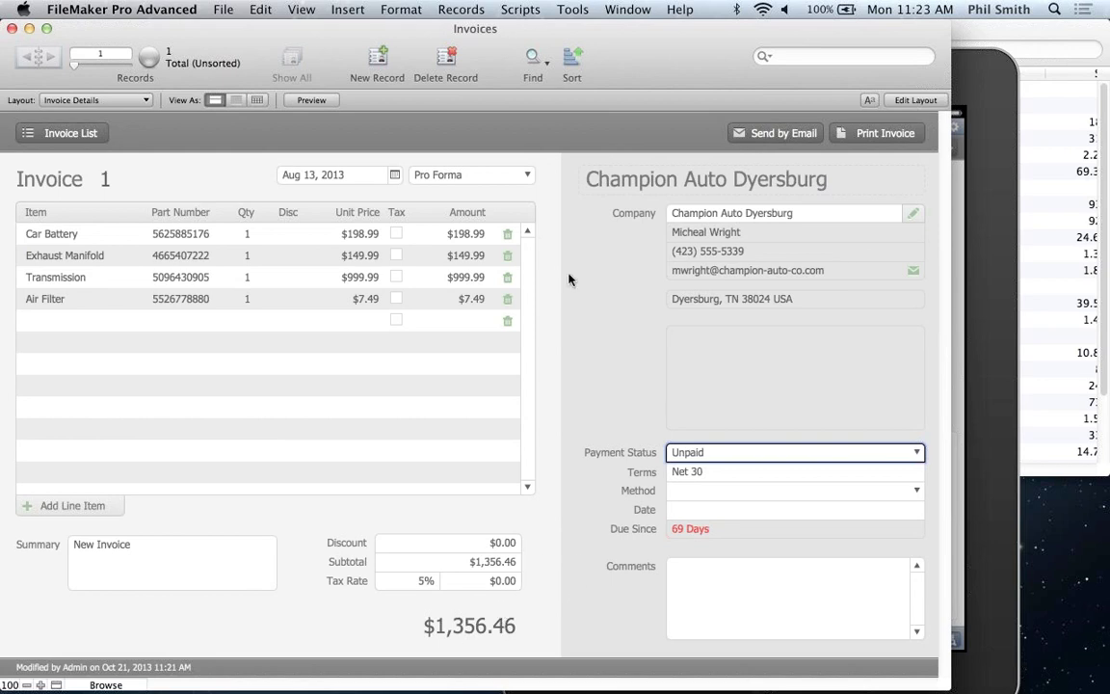
Step: Mark all four invoice line items as taxable
{"action": "left_click", "coordinate": [396, 234]}
{"action": "left_click", "coordinate": [395, 256]}
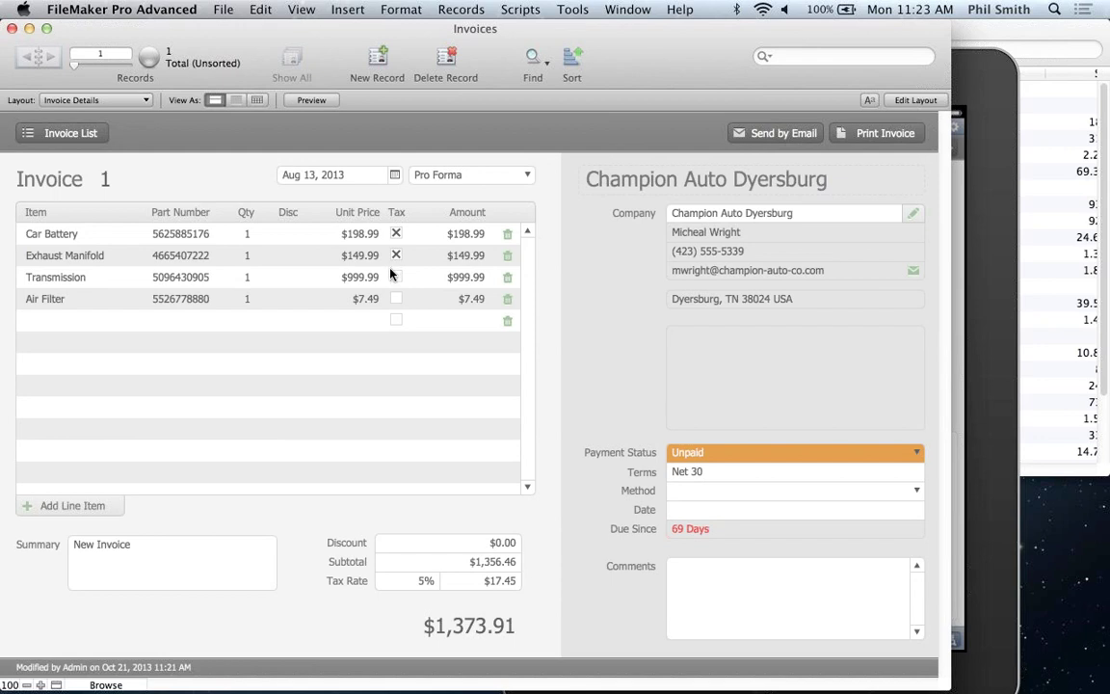
{"action": "left_click", "coordinate": [396, 277]}
{"action": "left_click", "coordinate": [395, 300]}
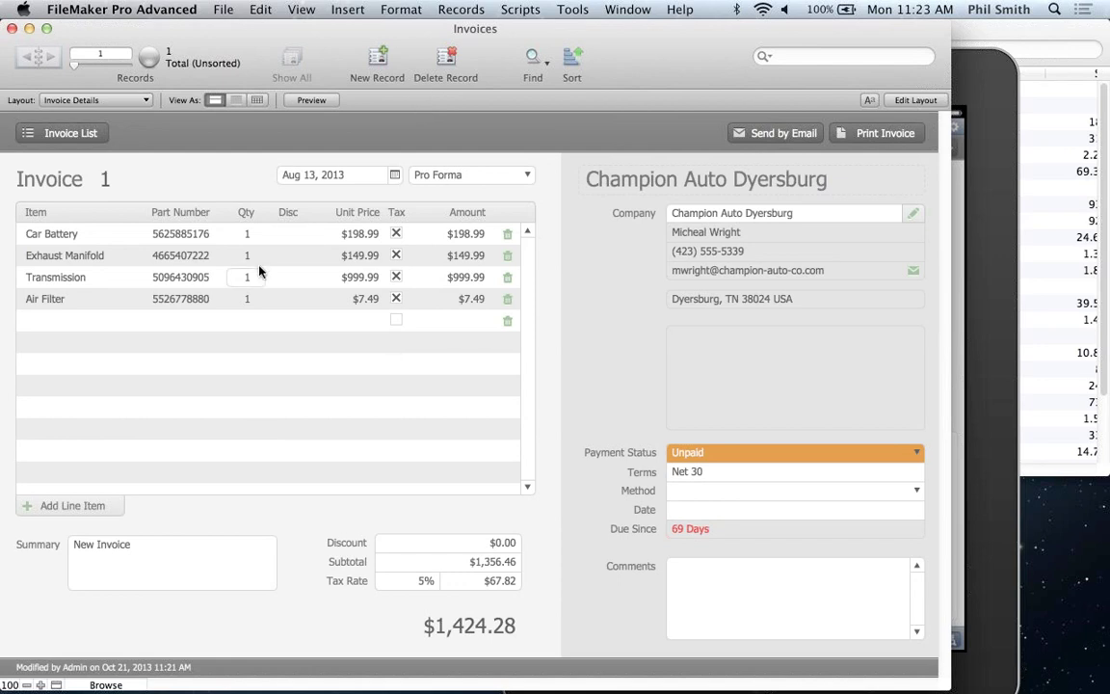
Step: Clear the tax marking from all four invoice line items
{"action": "left_click", "coordinate": [396, 299]}
{"action": "left_click", "coordinate": [396, 276]}
{"action": "left_click", "coordinate": [396, 256]}
{"action": "left_click", "coordinate": [396, 233]}
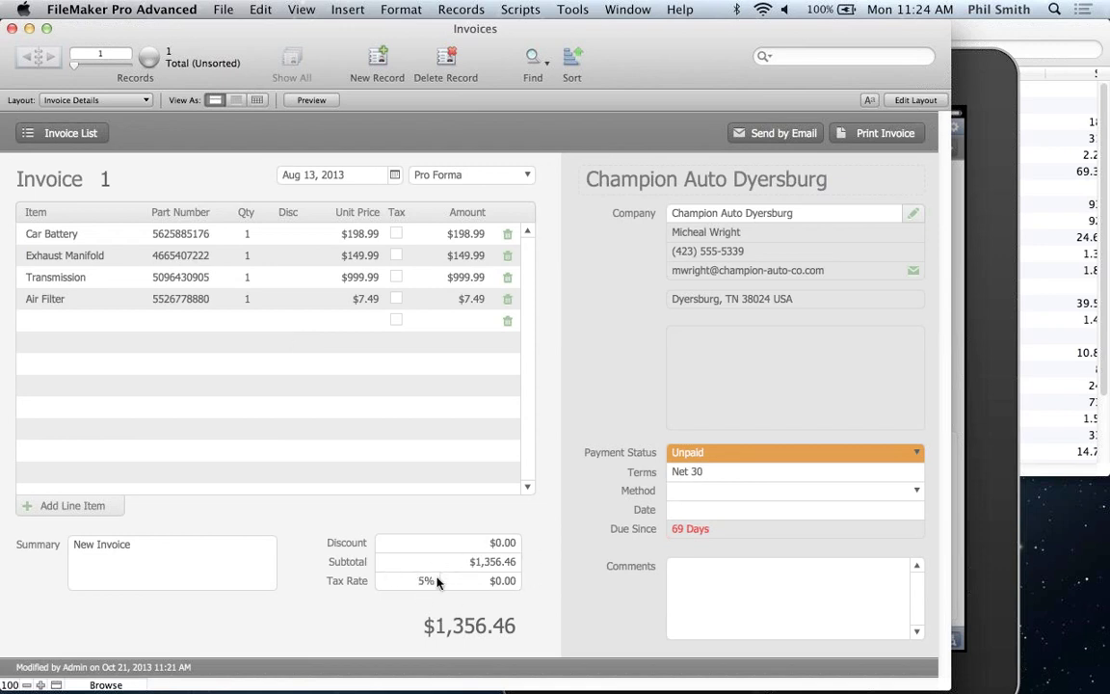
Step: Open the calculation of the Tax Amount field in the Invoices table for editing
{"action": "key", "text": "super+shift+d"}
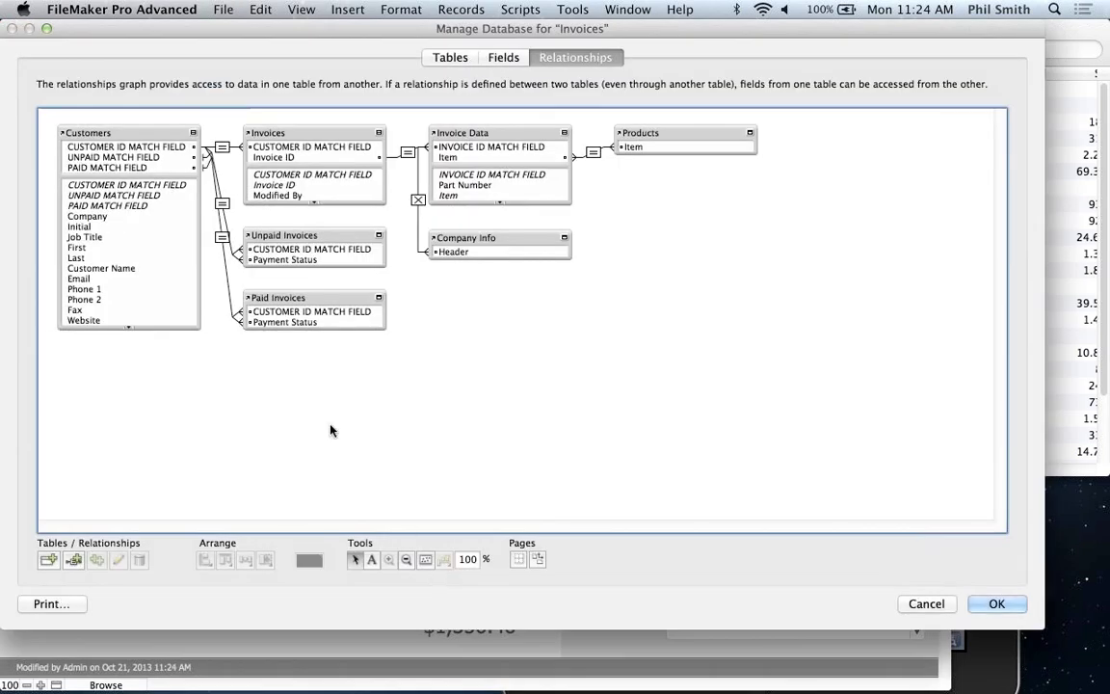
{"action": "left_click", "coordinate": [502, 57]}
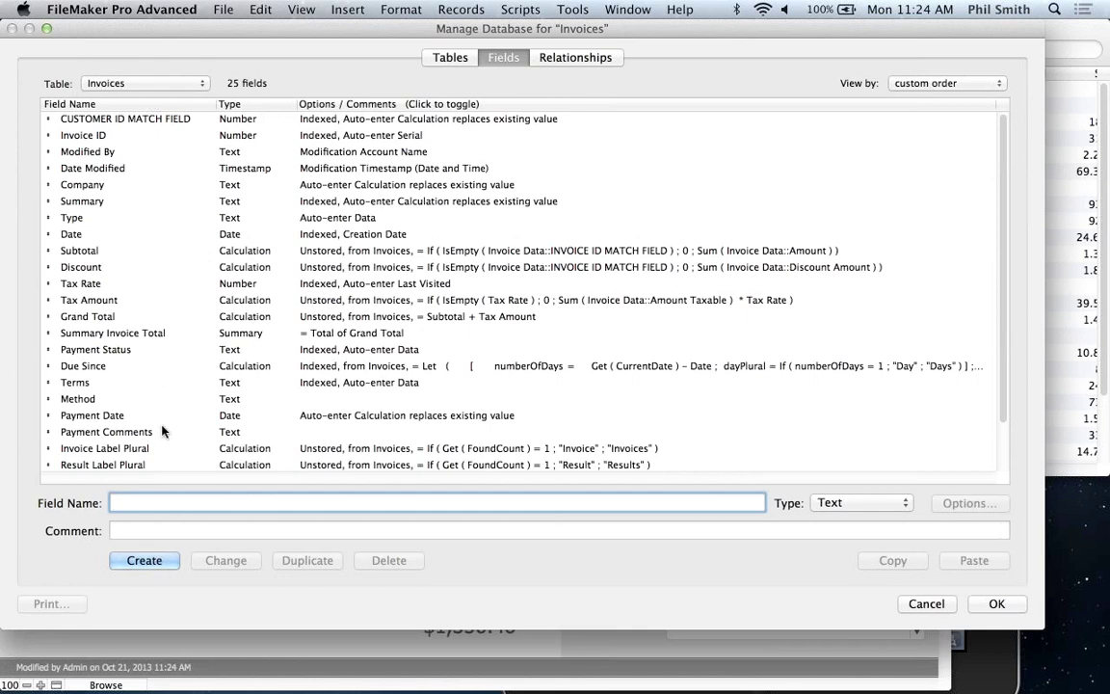
{"action": "left_click", "coordinate": [110, 300]}
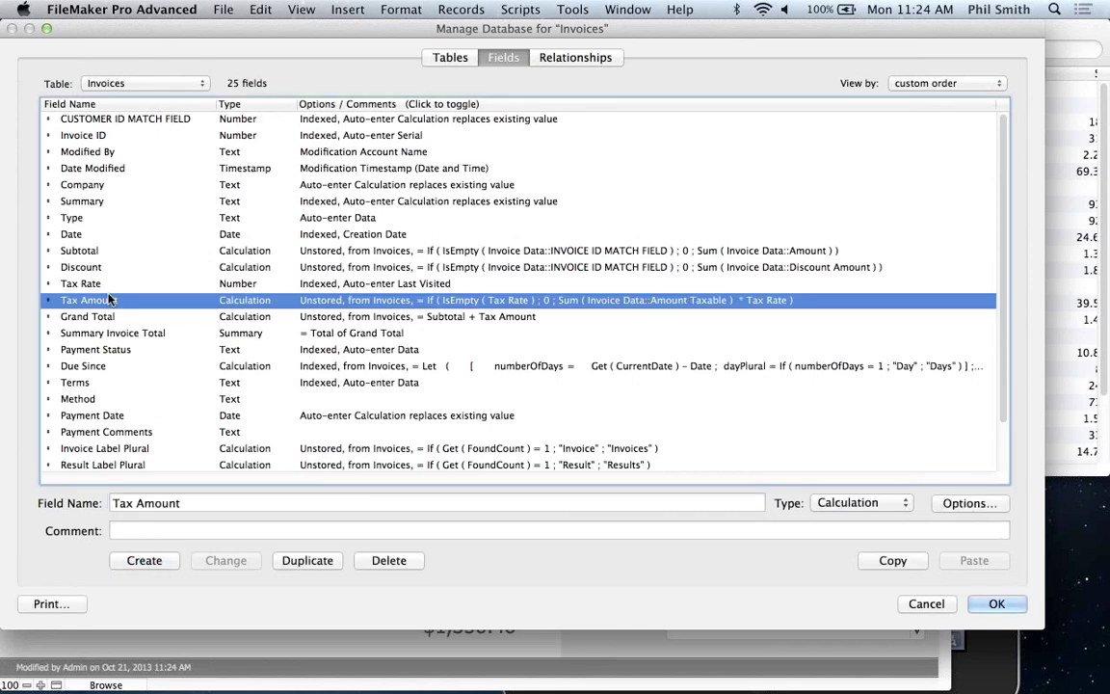
{"action": "double_click", "coordinate": [454, 307]}
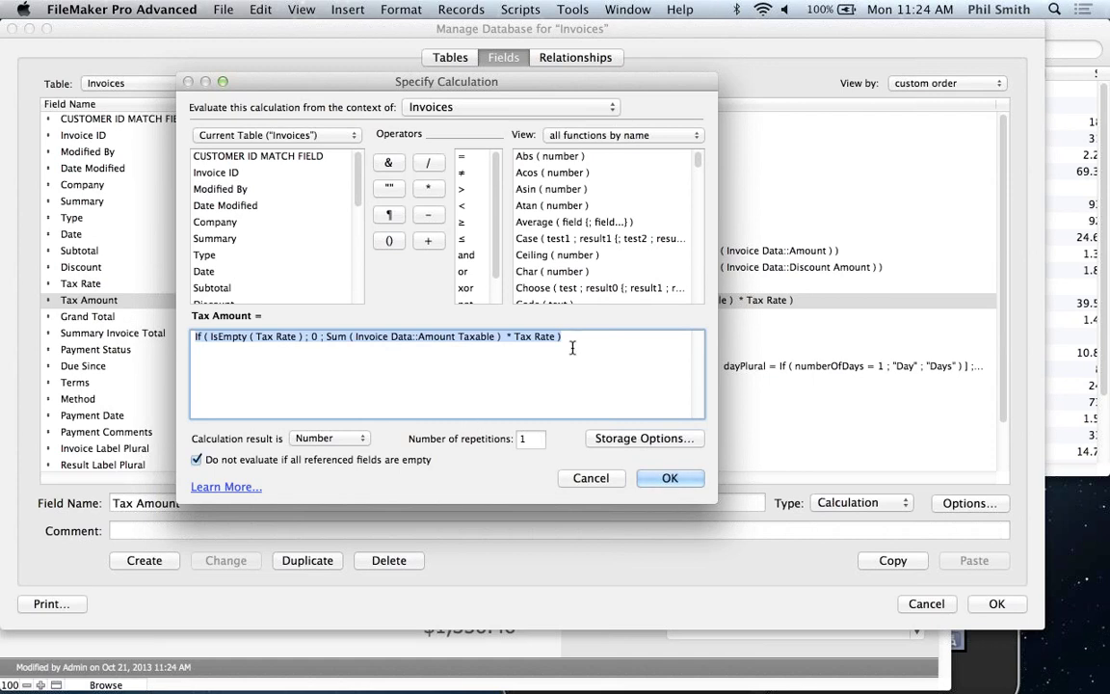
{"action": "left_click", "coordinate": [403, 364]}
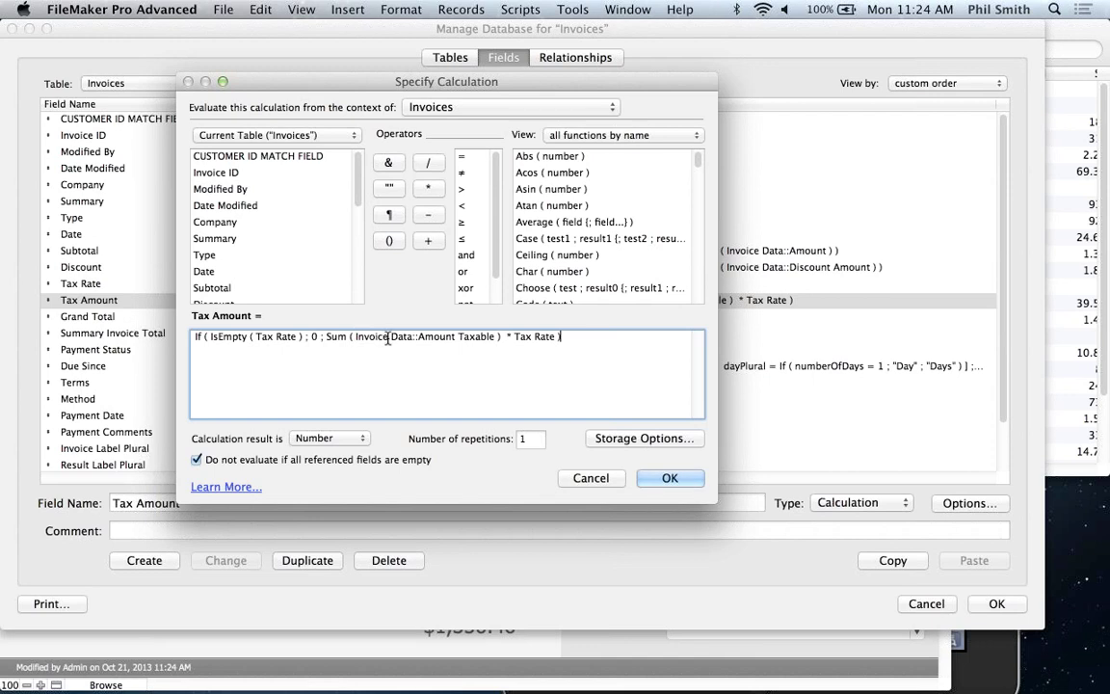
Step: Replace Invoice Data::Amount Taxable with Invoices::Subtotal in the Tax Amount calculation and save the database changes
{"action": "left_click_drag", "start_coordinate": [389, 337], "coordinate": [411, 339]}
{"action": "key", "text": "BackSpace"}
{"action": "type", "text": "s"}
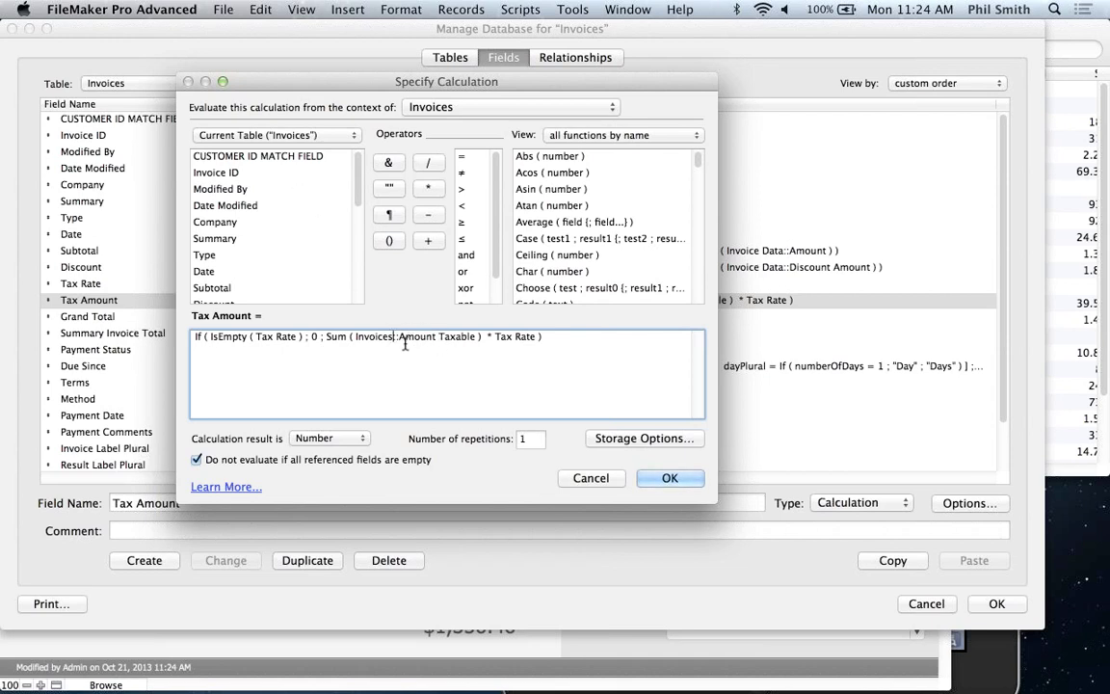
{"action": "left_click_drag", "start_coordinate": [397, 337], "coordinate": [476, 337]}
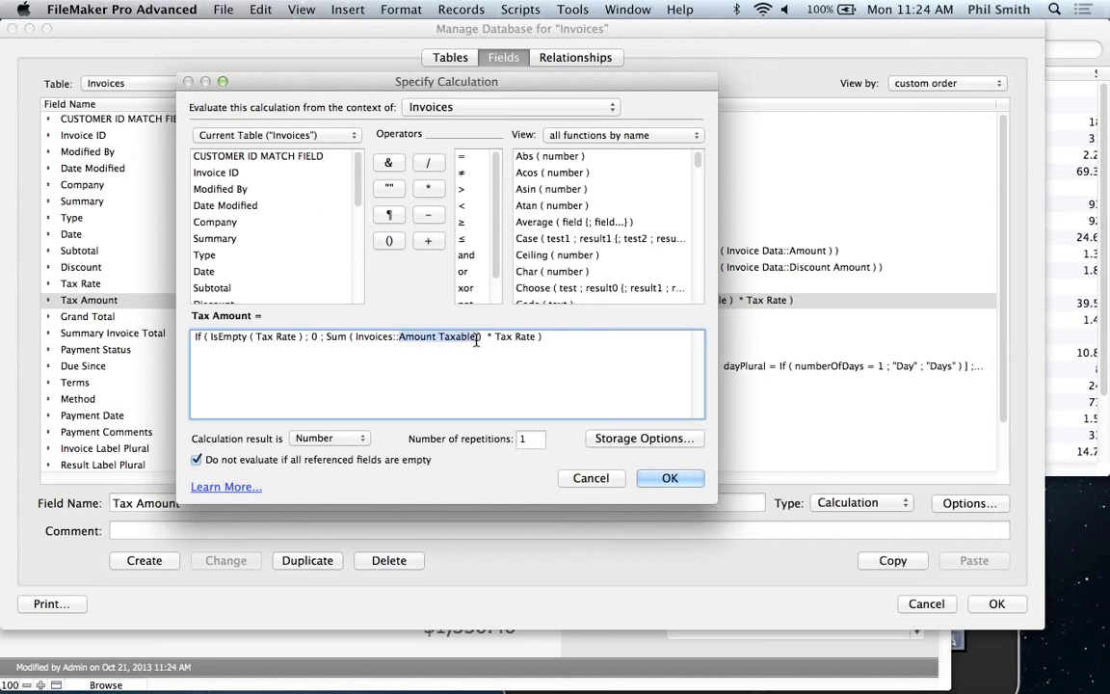
{"action": "double_click", "coordinate": [212, 288]}
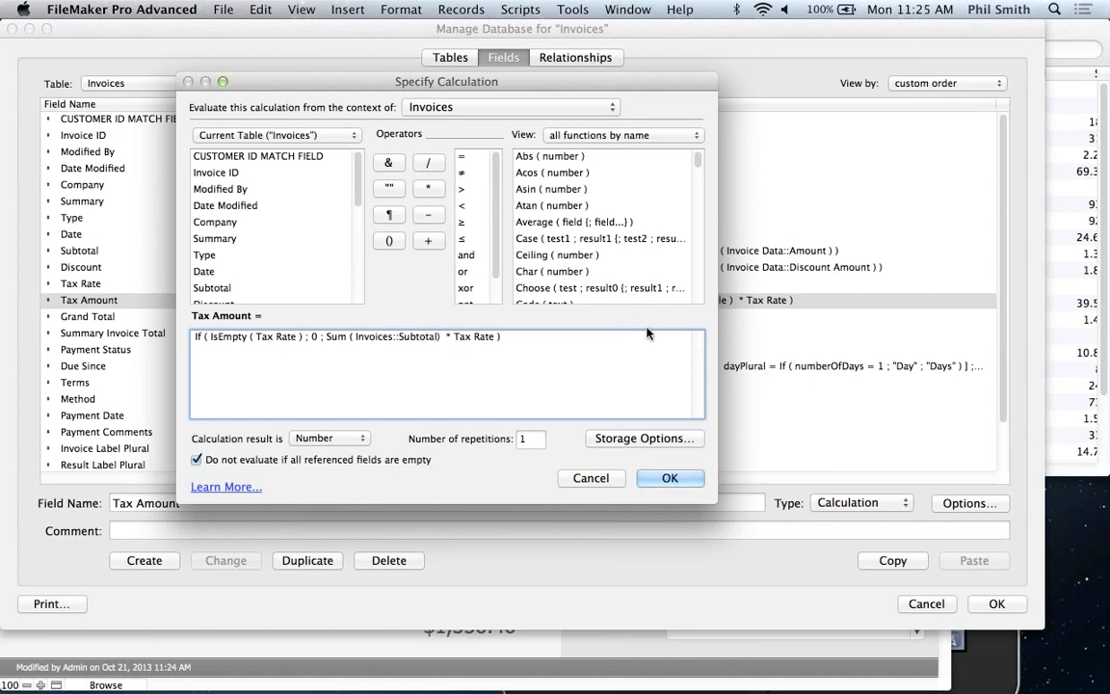
{"action": "left_click", "coordinate": [666, 480]}
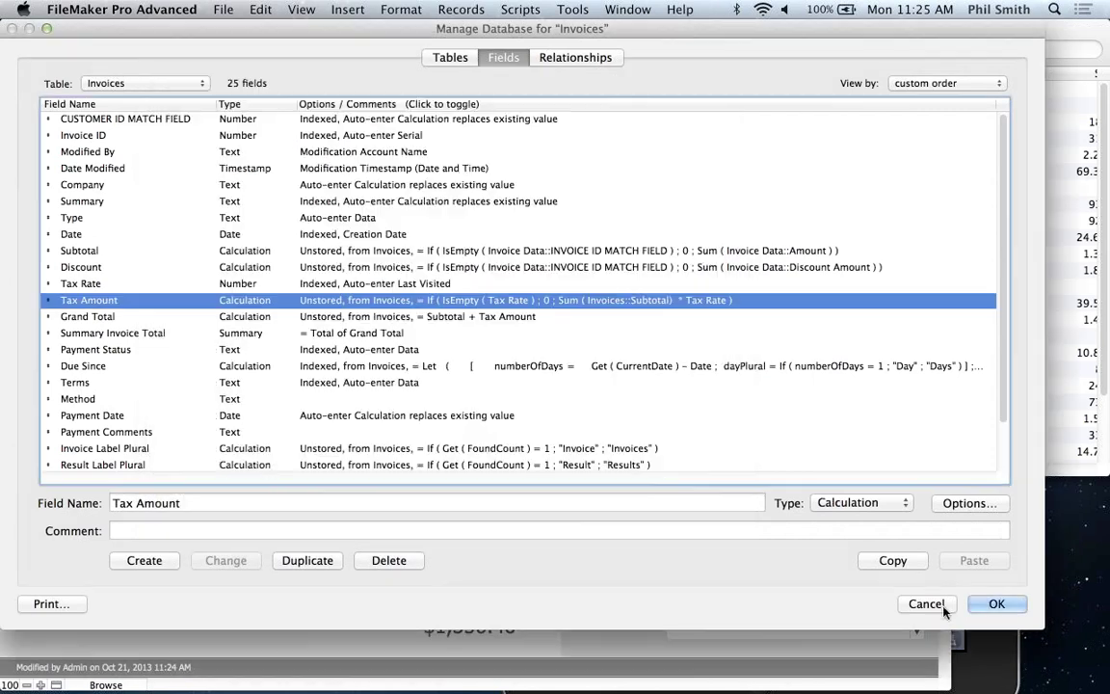
{"action": "left_click", "coordinate": [997, 603]}
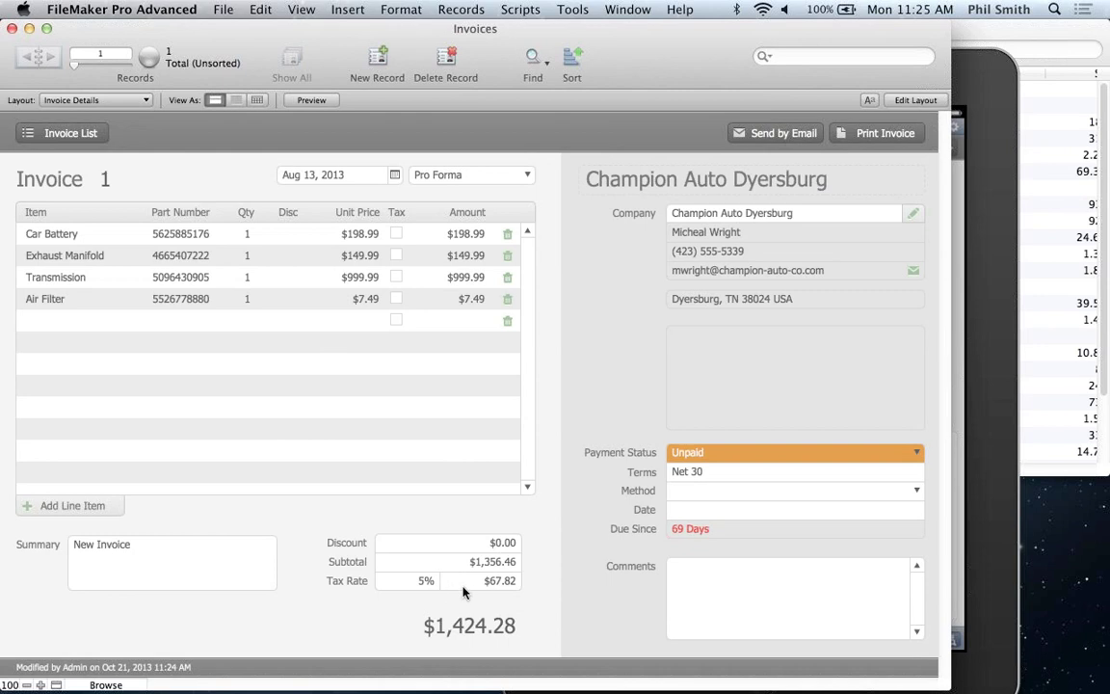
Step: Change the invoice's tax rate to 9%
{"action": "left_click", "coordinate": [427, 580]}
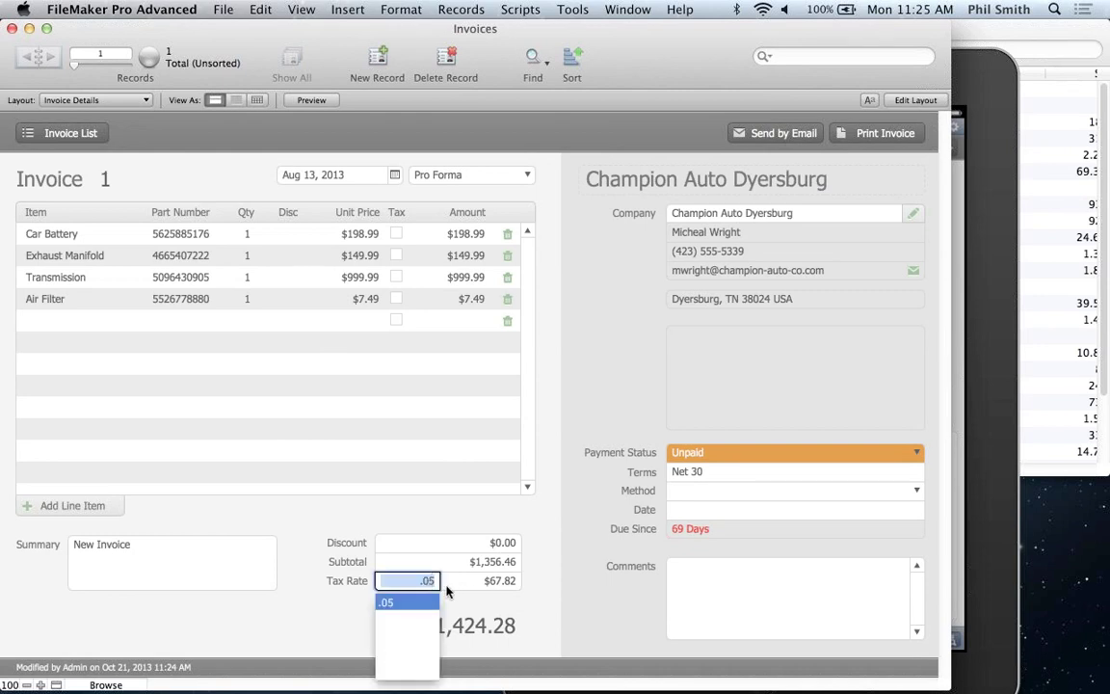
{"action": "left_click", "coordinate": [422, 582]}
{"action": "double_click", "coordinate": [421, 584]}
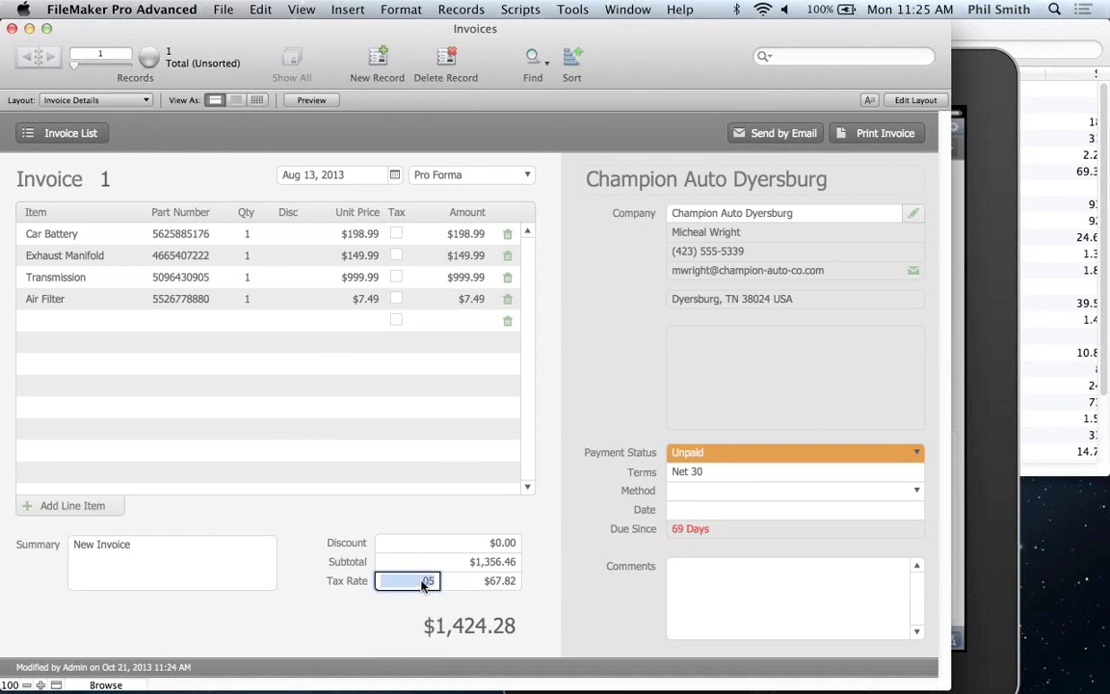
{"action": "key", "text": "BackSpace"}
{"action": "key", "text": "Tab"}
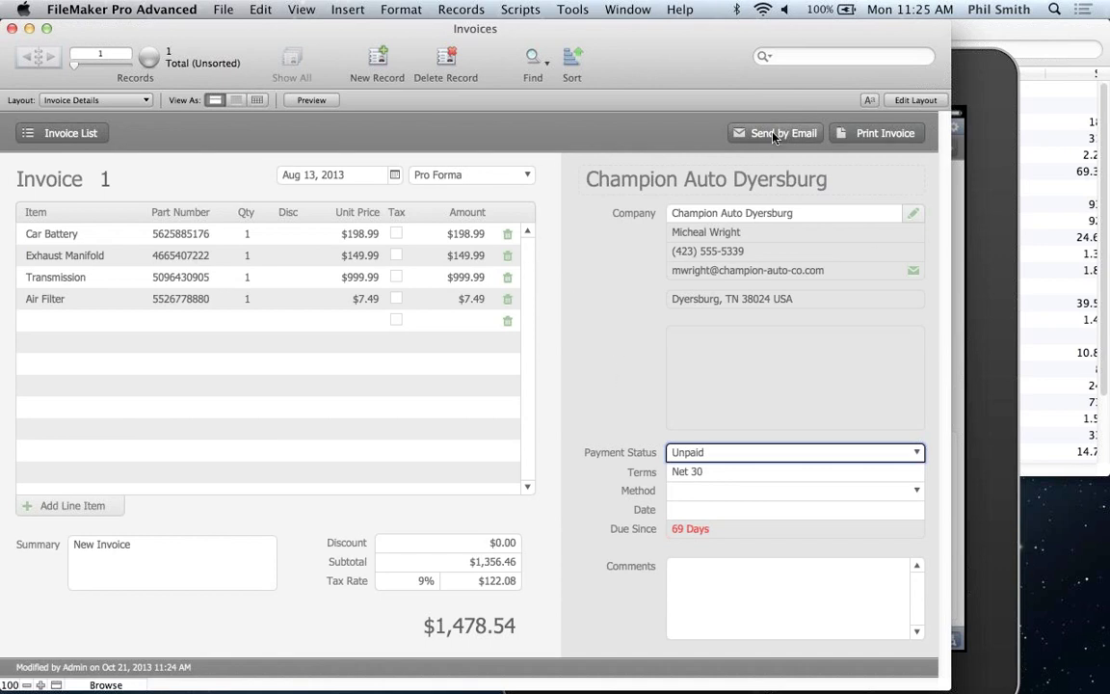
Step: Check the print version of the invoice, close it and switch to the Company Info layout
{"action": "left_click", "coordinate": [872, 136]}
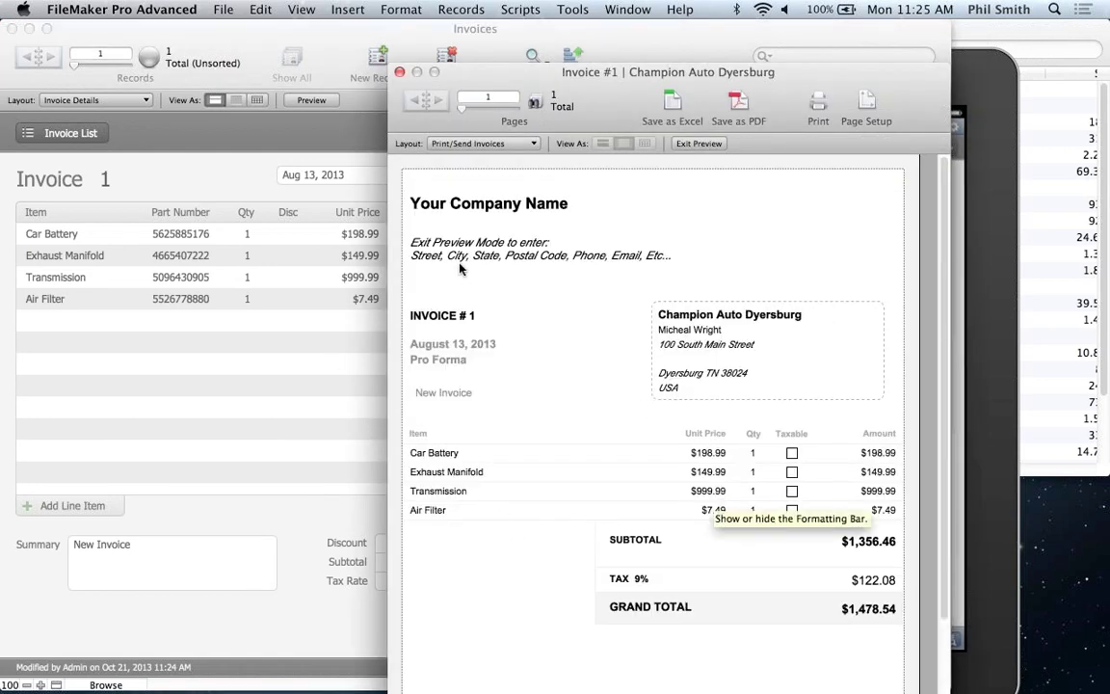
{"action": "left_click", "coordinate": [400, 73]}
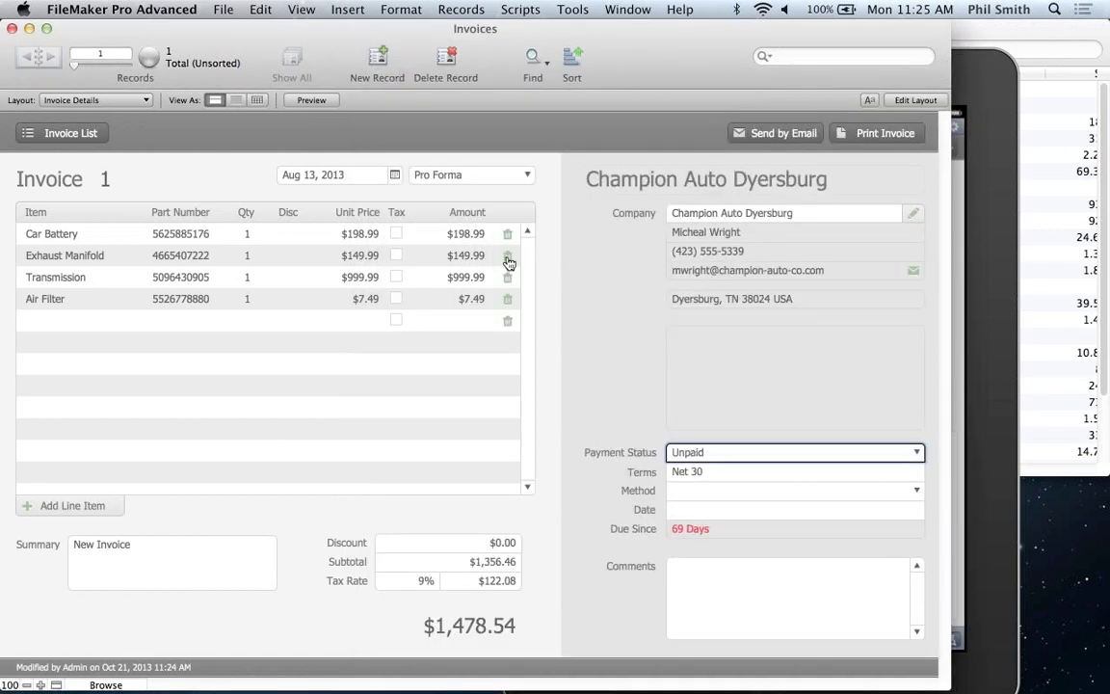
{"action": "left_click", "coordinate": [118, 100]}
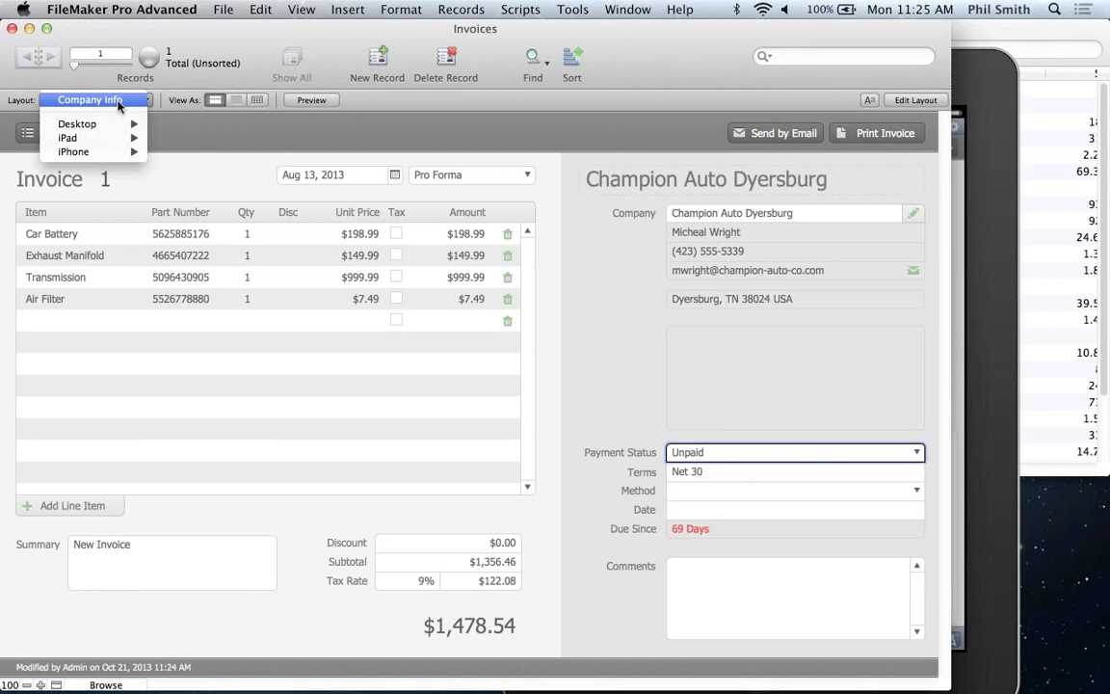
{"action": "left_click", "coordinate": [118, 100]}
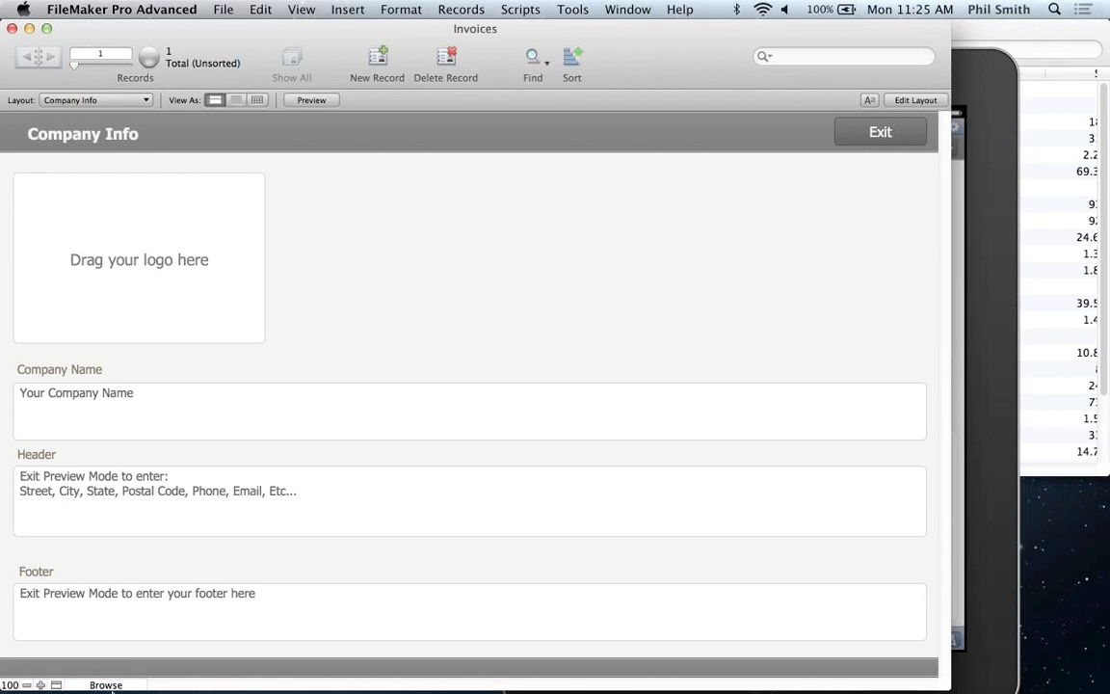
Step: Insert DaringLogo.png from the Starter Solution Demo folder as the company logo
{"action": "mouse_move", "coordinate": [112, 690]}
{"action": "left_click", "coordinate": [50, 665]}
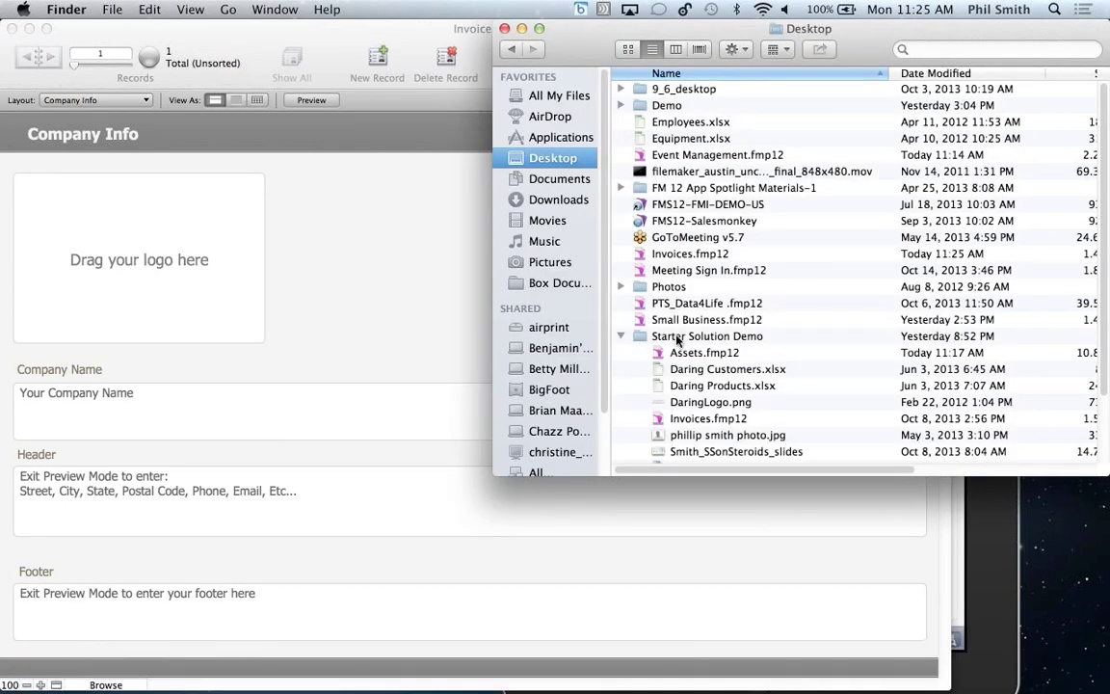
{"action": "left_click_drag", "start_coordinate": [710, 401], "coordinate": [222, 246]}
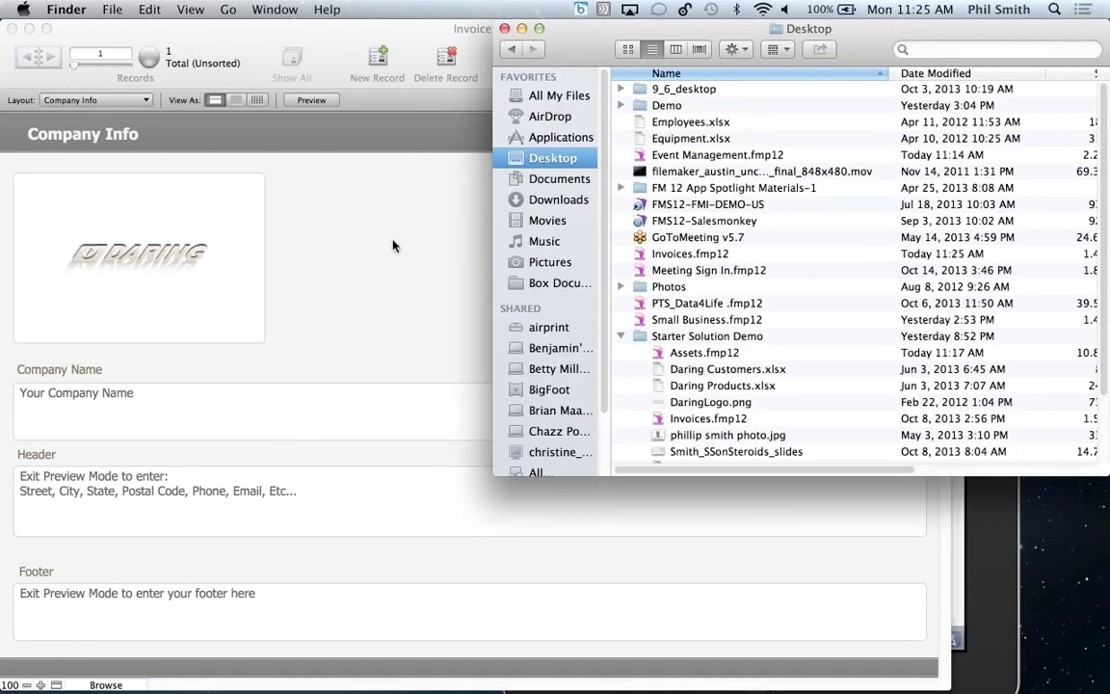
{"action": "left_click", "coordinate": [382, 253]}
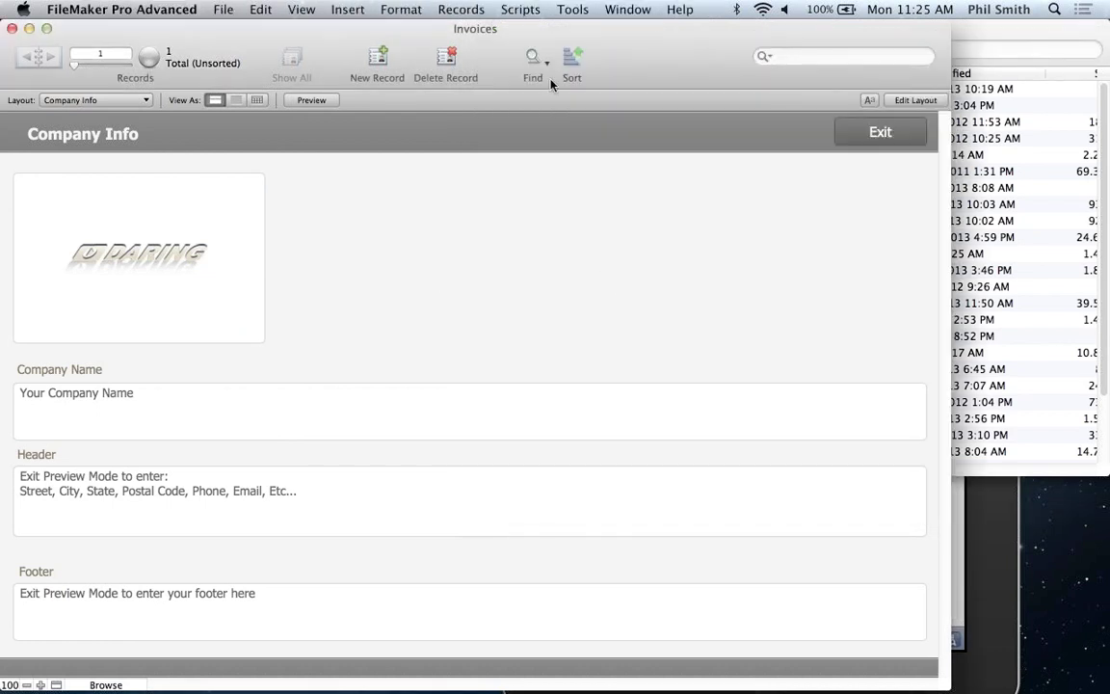
Step: Replace the placeholder company name with Daring Autohaus
{"action": "left_click", "coordinate": [101, 404]}
{"action": "left_click", "coordinate": [101, 405]}
{"action": "key", "text": "shift+Down"}
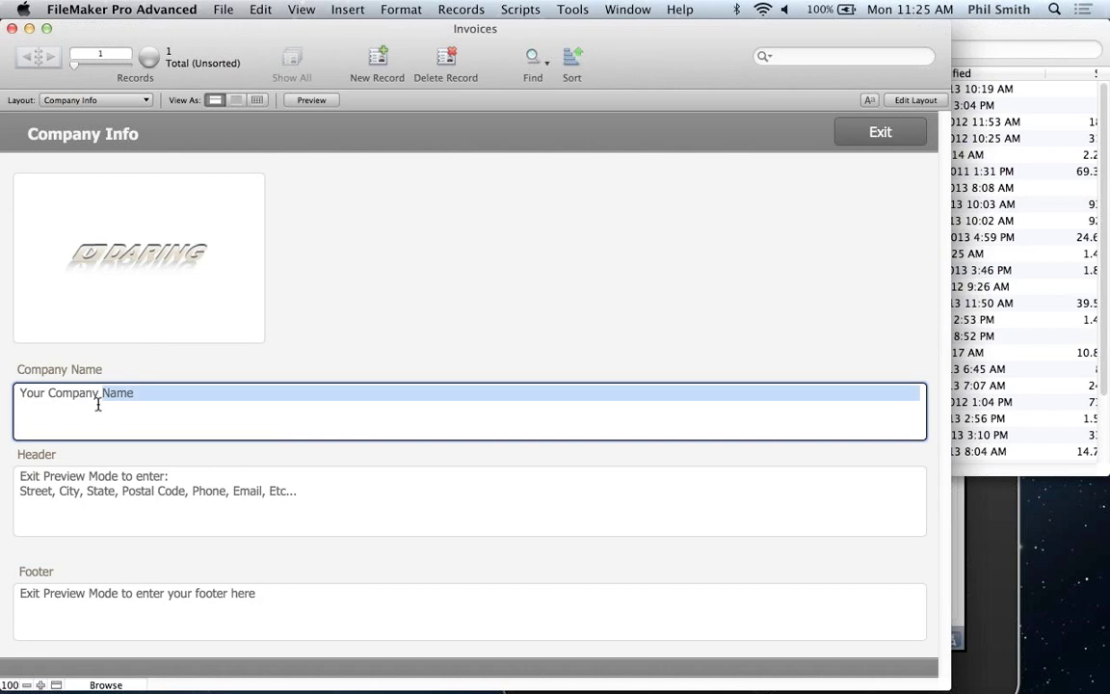
{"action": "key", "text": "super+a"}
{"action": "type", "text": "Dari"}
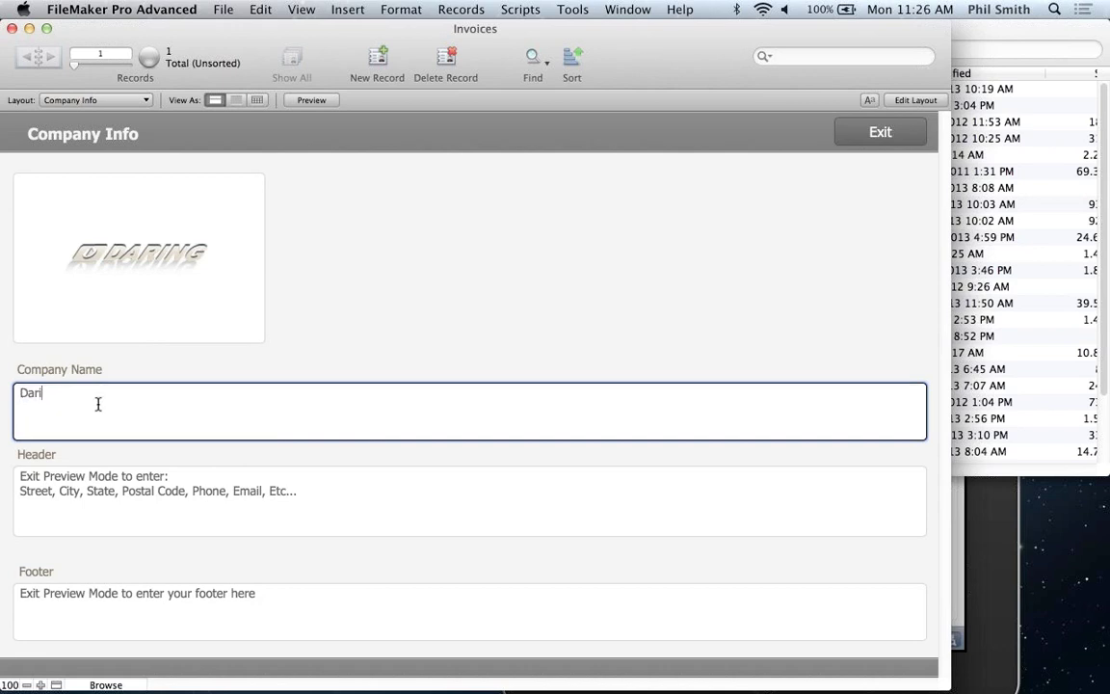
{"action": "type", "text": "ng Autohaus"}
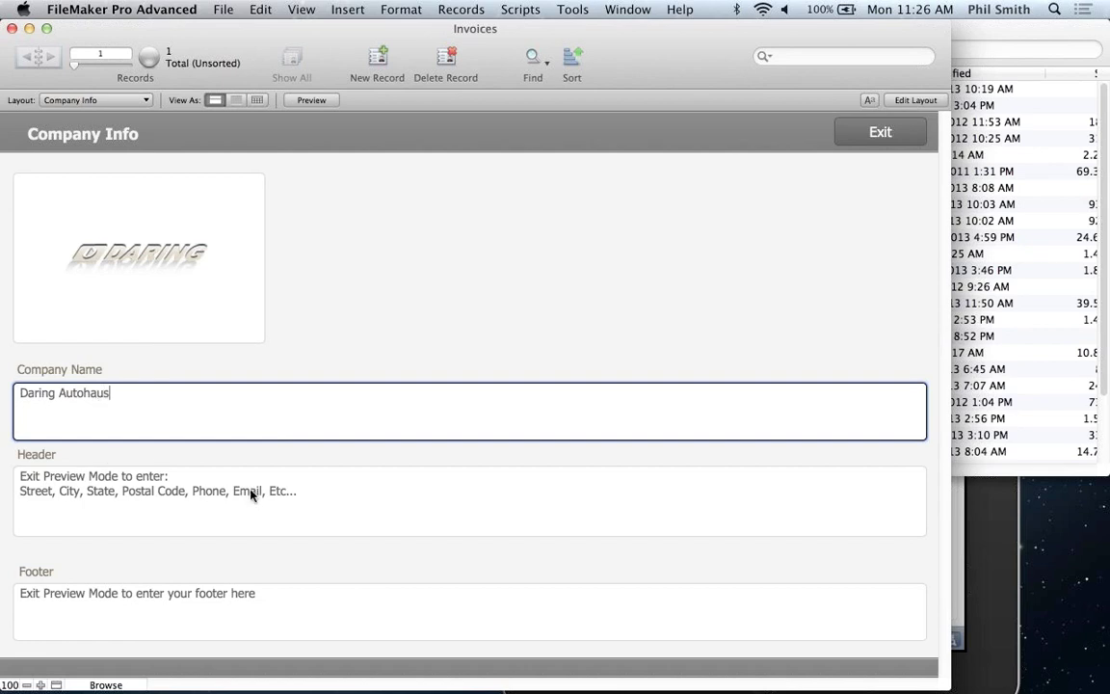
Step: Replace the header placeholder with the company's street address on one line and its city and state on the next
{"action": "left_click", "coordinate": [156, 472]}
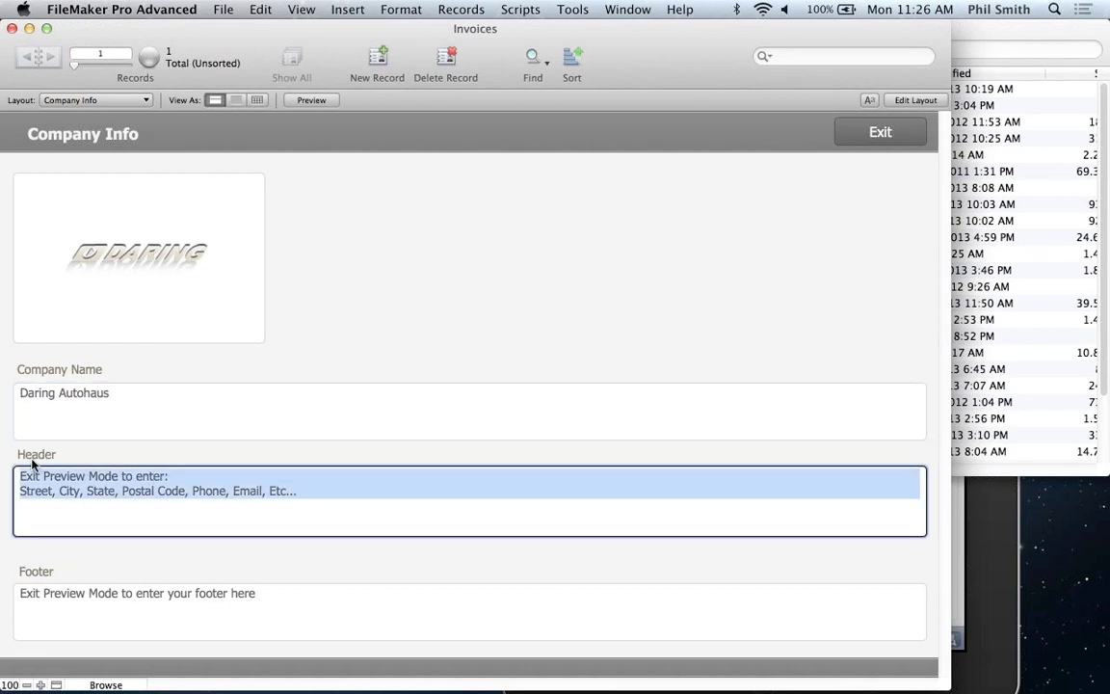
{"action": "type", "text": "5201 Patrick"}
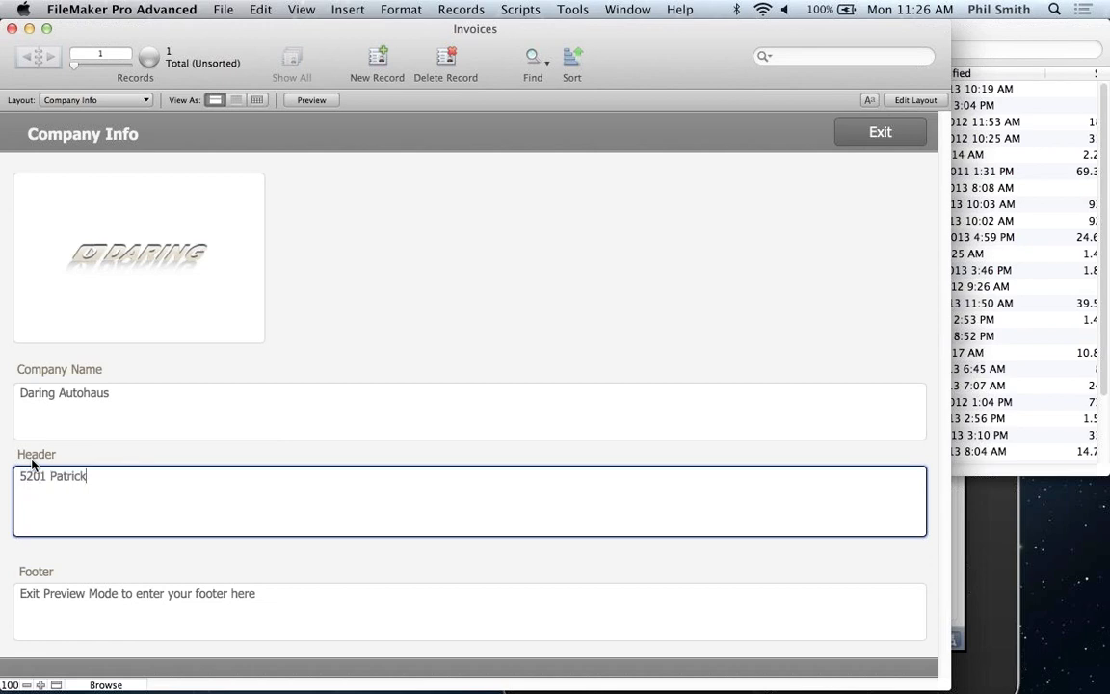
{"action": "type", "text": " Henry Dr."}
{"action": "key", "text": "Return"}
{"action": "type", "text": "Santa"}
{"action": "type", "text": " Cal"}
{"action": "key", "text": "BackSpace"}
{"action": "key", "text": "BackSpace"}
{"action": "type", "text": "lara, "}
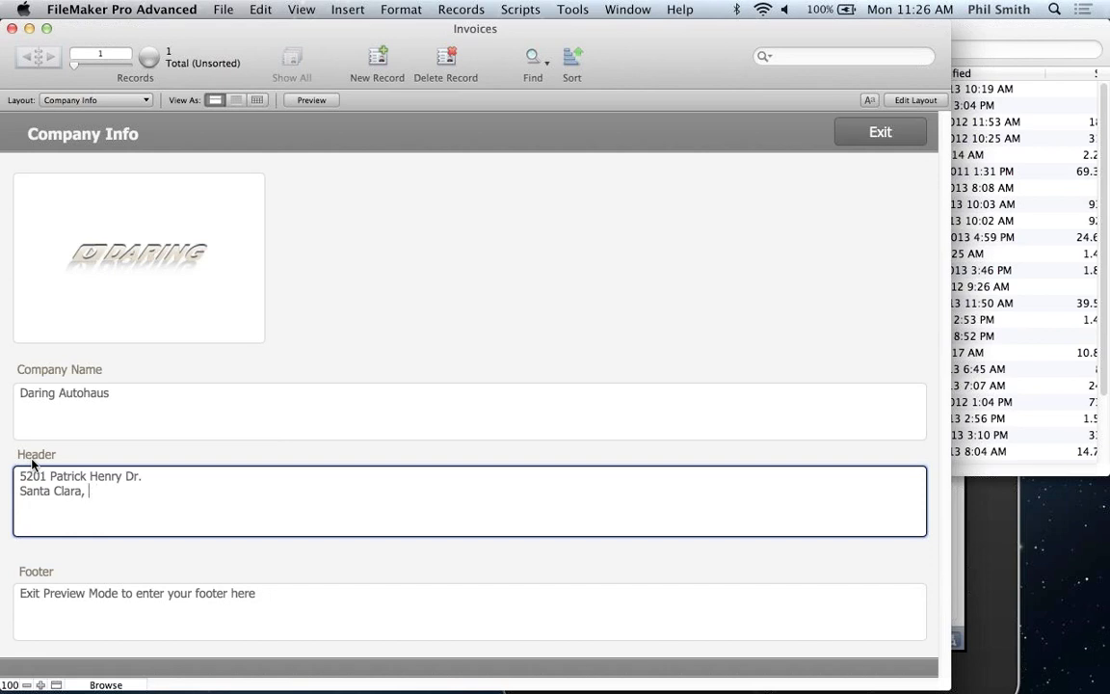
{"action": "type", "text": "CA"}
Step: Replace the footer placeholder with "Thanks for your business!" and commit the company information
{"action": "left_click", "coordinate": [278, 596]}
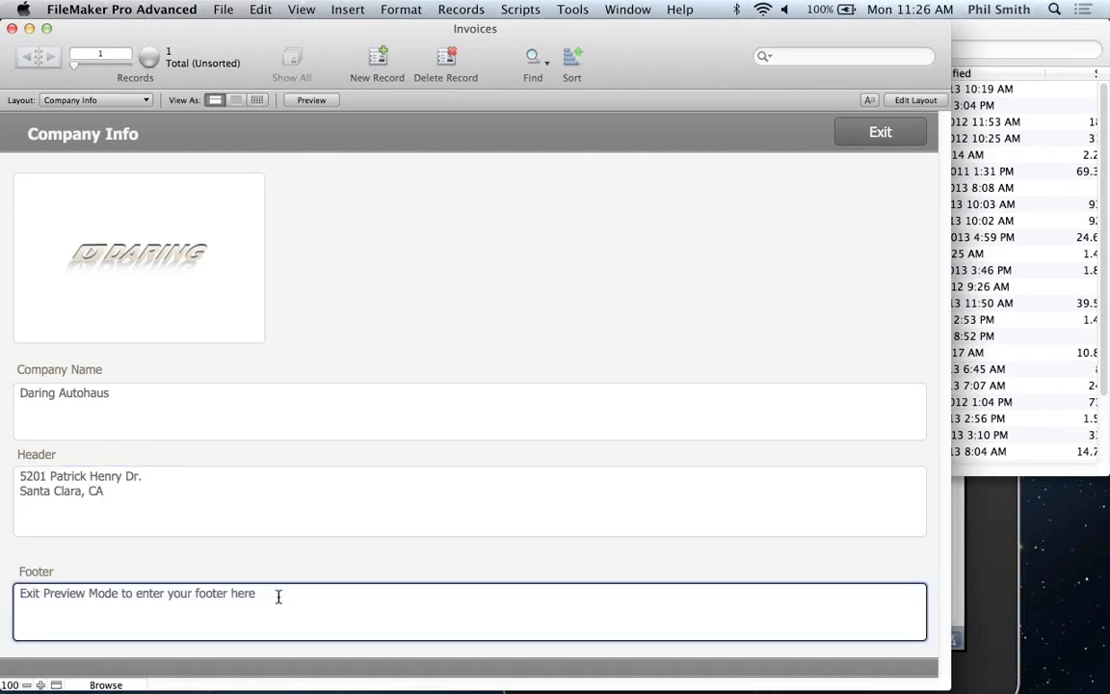
{"action": "triple_click", "coordinate": [278, 596]}
{"action": "type", "text": "T"}
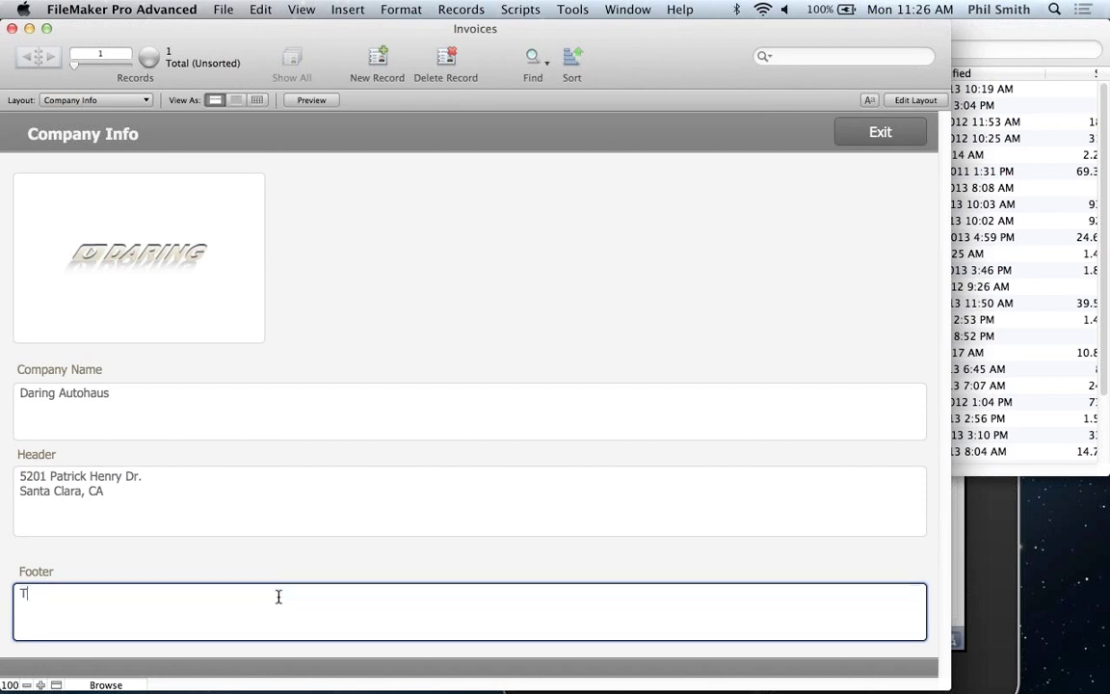
{"action": "type", "text": "hanks for your business!"}
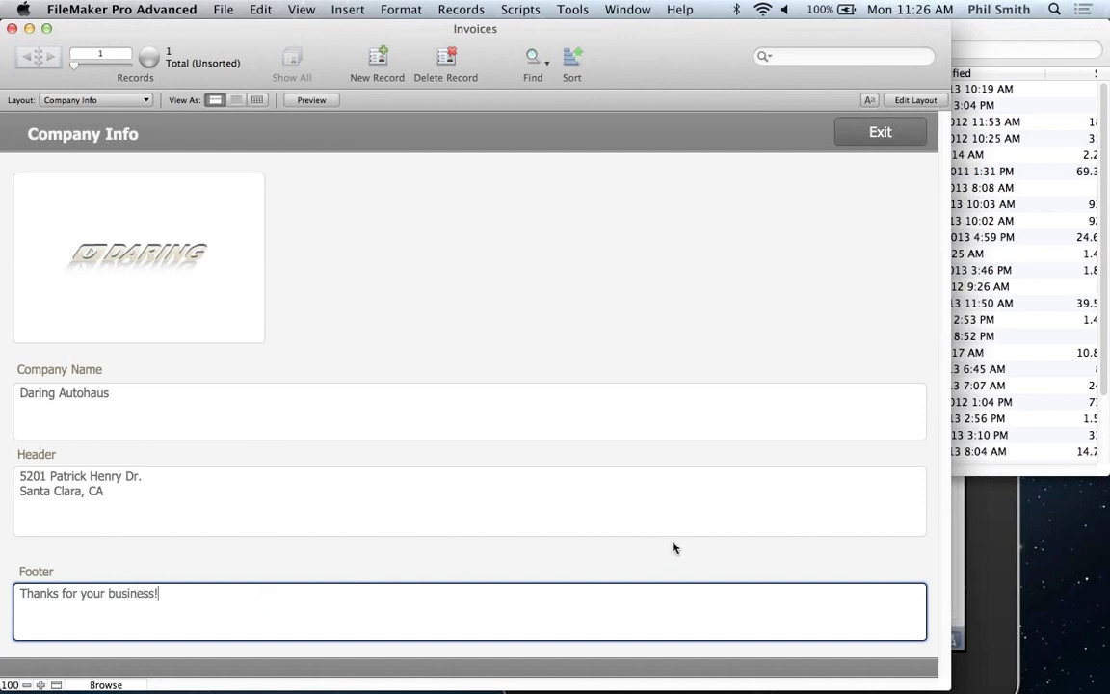
{"action": "left_click", "coordinate": [672, 547]}
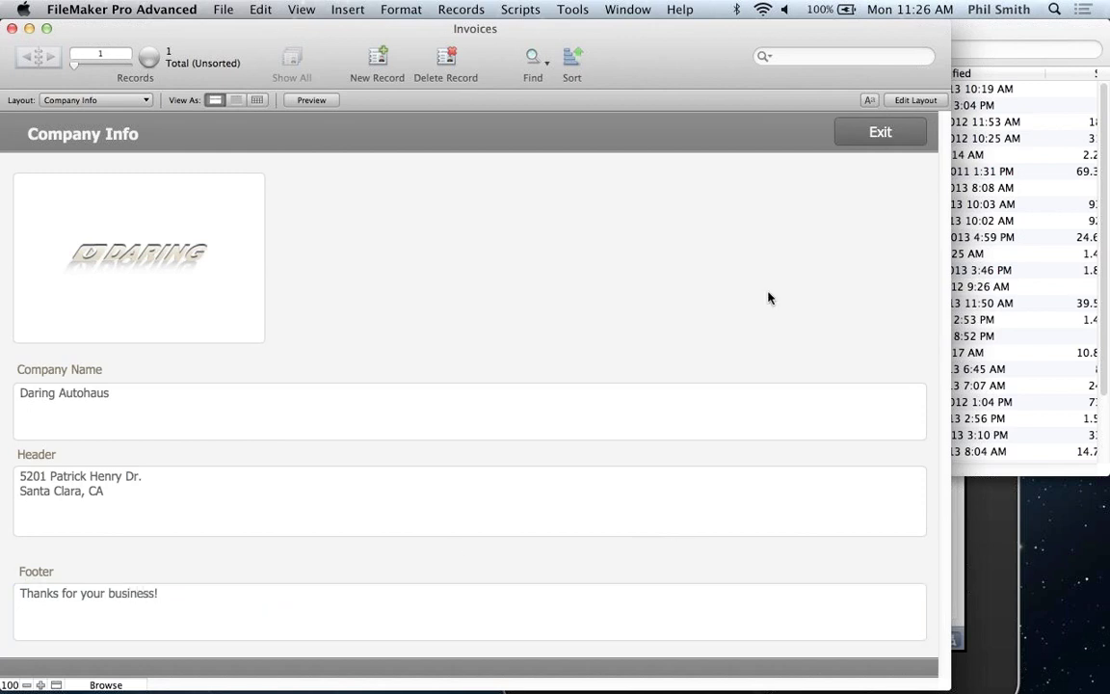
Step: Exit the company information and go back to the desktop Invoice Details layout
{"action": "left_click", "coordinate": [892, 133]}
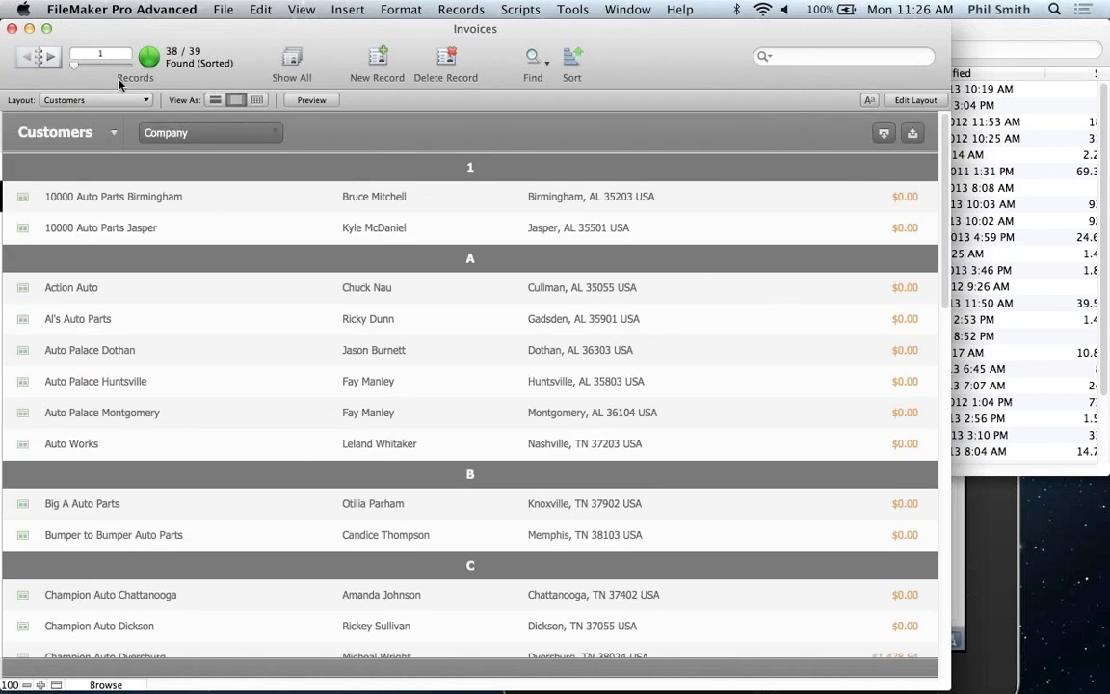
{"action": "left_click", "coordinate": [103, 102]}
{"action": "mouse_move", "coordinate": [92, 120]}
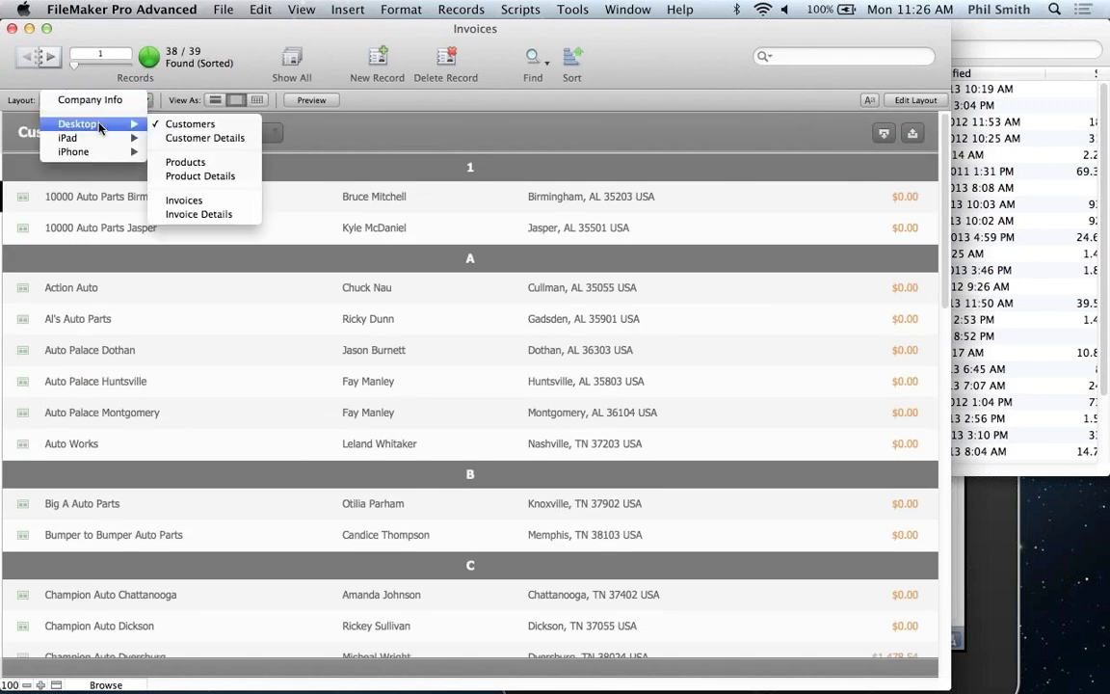
{"action": "left_click", "coordinate": [169, 214]}
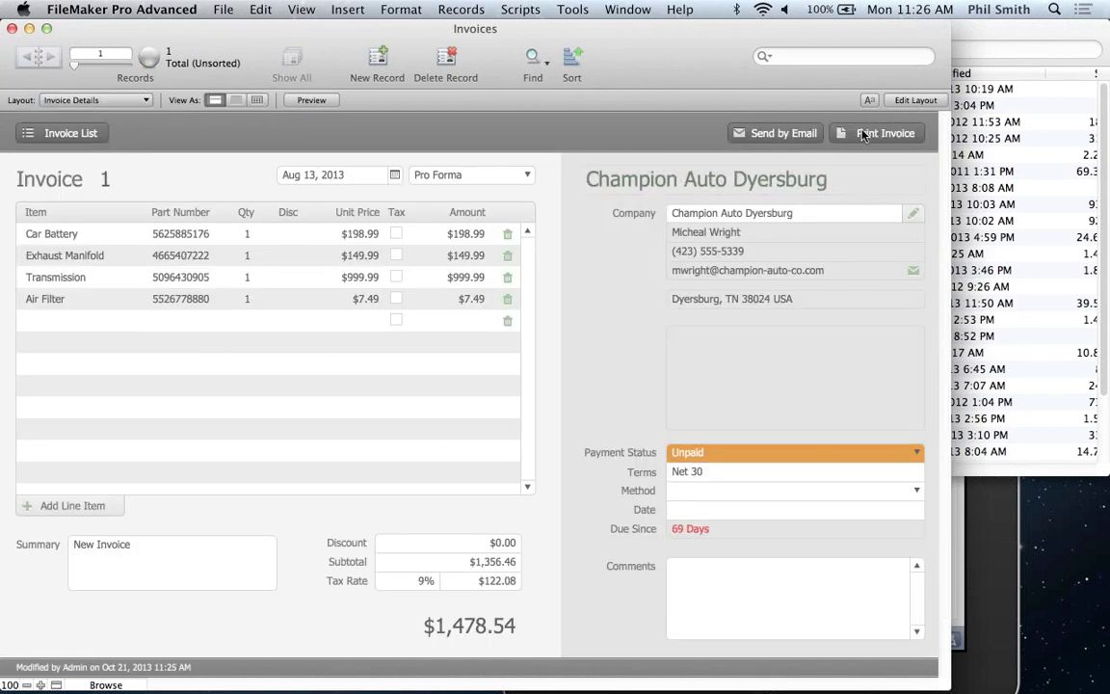
Step: Review the print version of the invoice from its company header down to the footer, and close it
{"action": "left_click", "coordinate": [864, 141]}
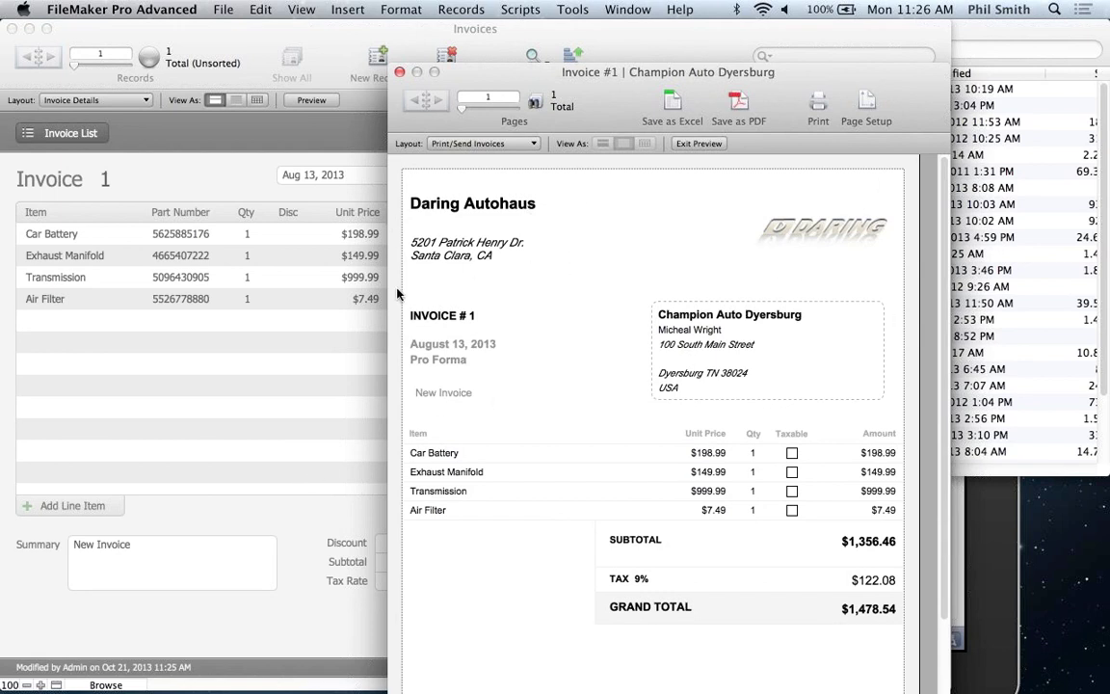
{"action": "scroll", "coordinate": [554, 513], "scroll_direction": "down", "scroll_amount": 3}
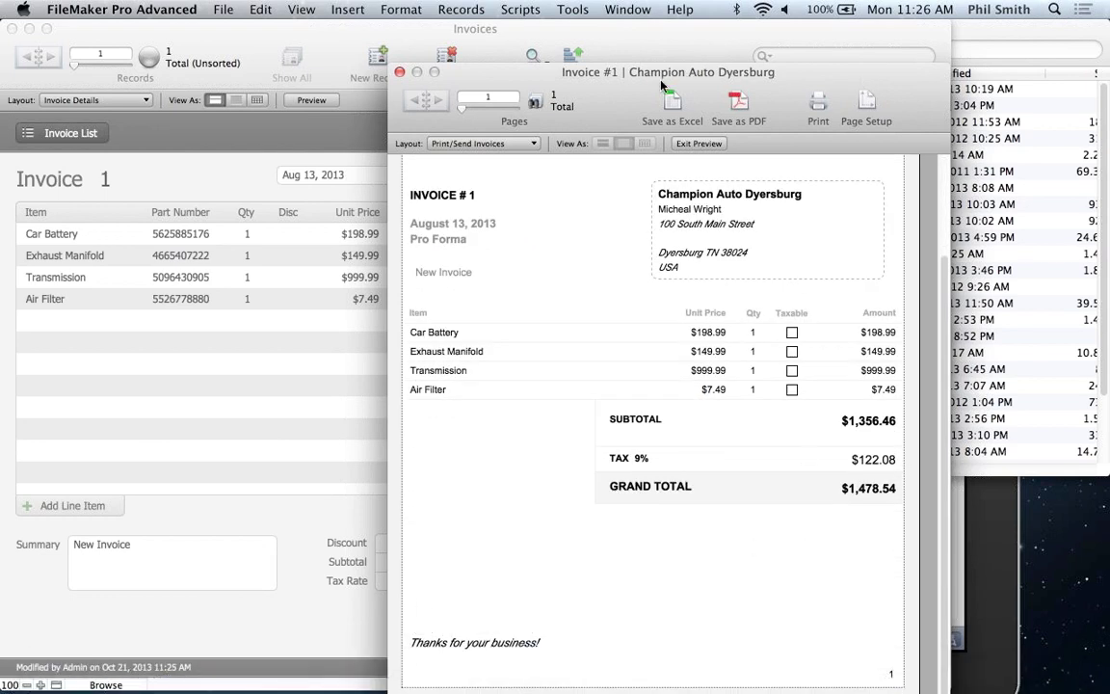
{"action": "left_click_drag", "start_coordinate": [472, 83], "coordinate": [472, 56]}
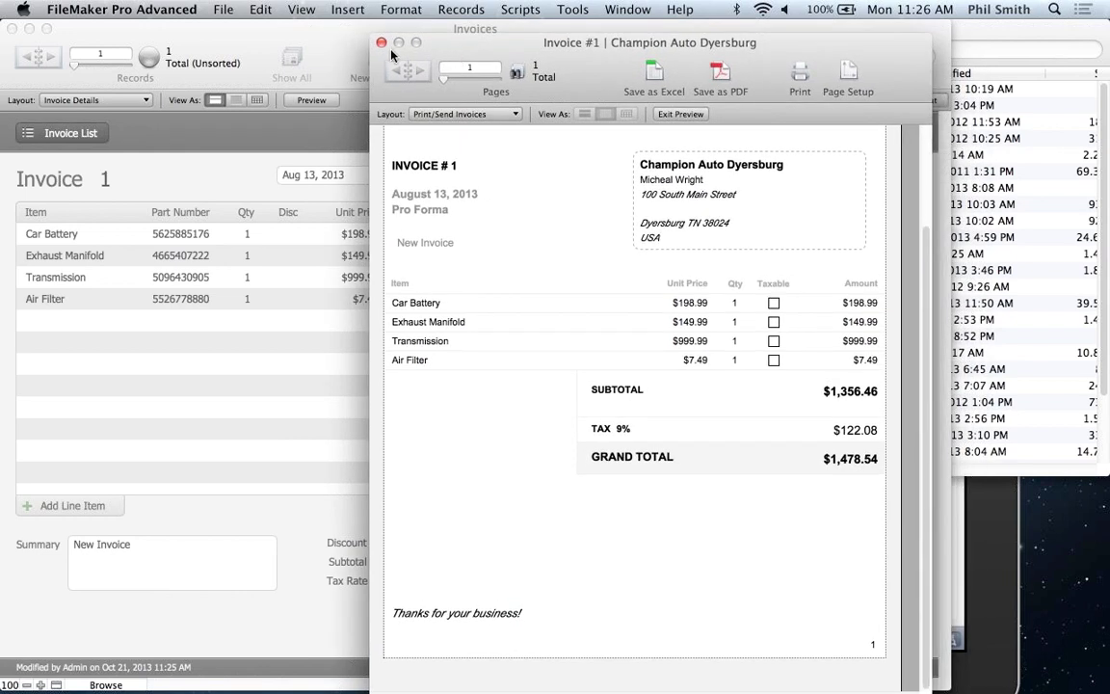
{"action": "key", "text": "super+w"}
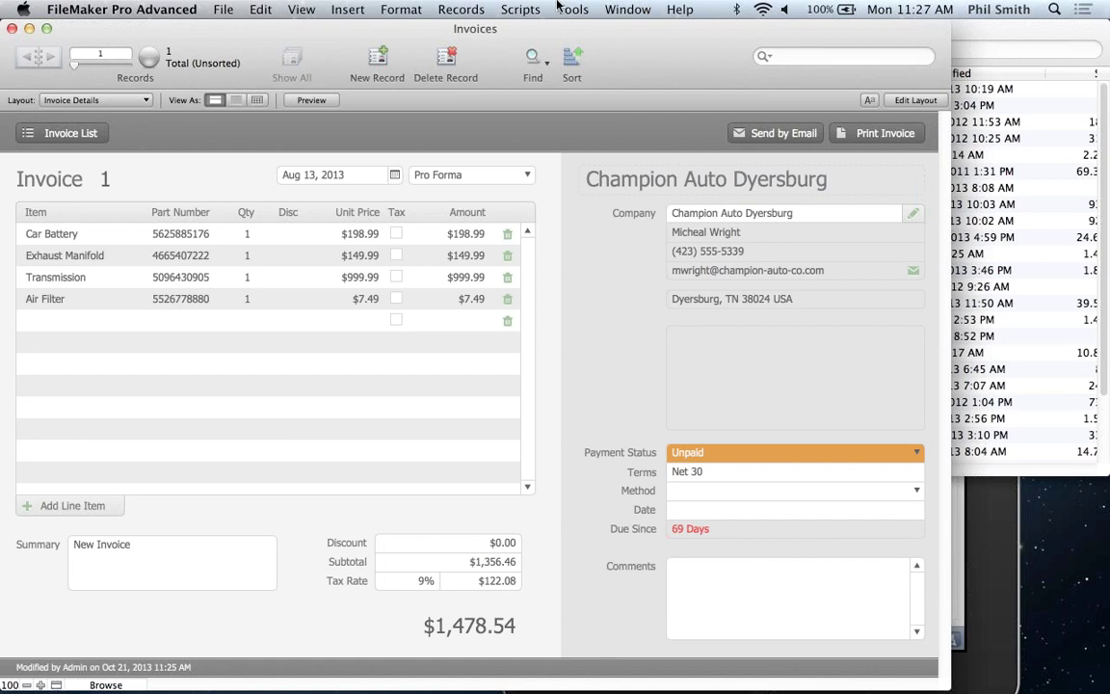
Step: Bring up the FileMaker Quick Start window and choose to use a starter solution
{"action": "left_click", "coordinate": [613, 8]}
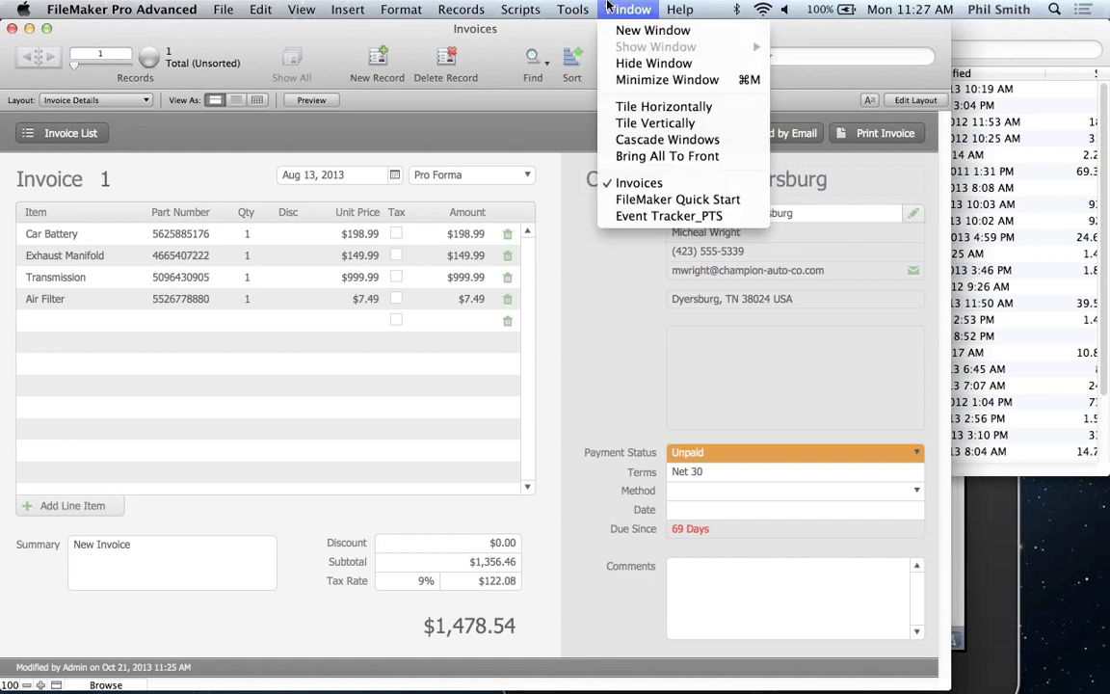
{"action": "left_click", "coordinate": [651, 200]}
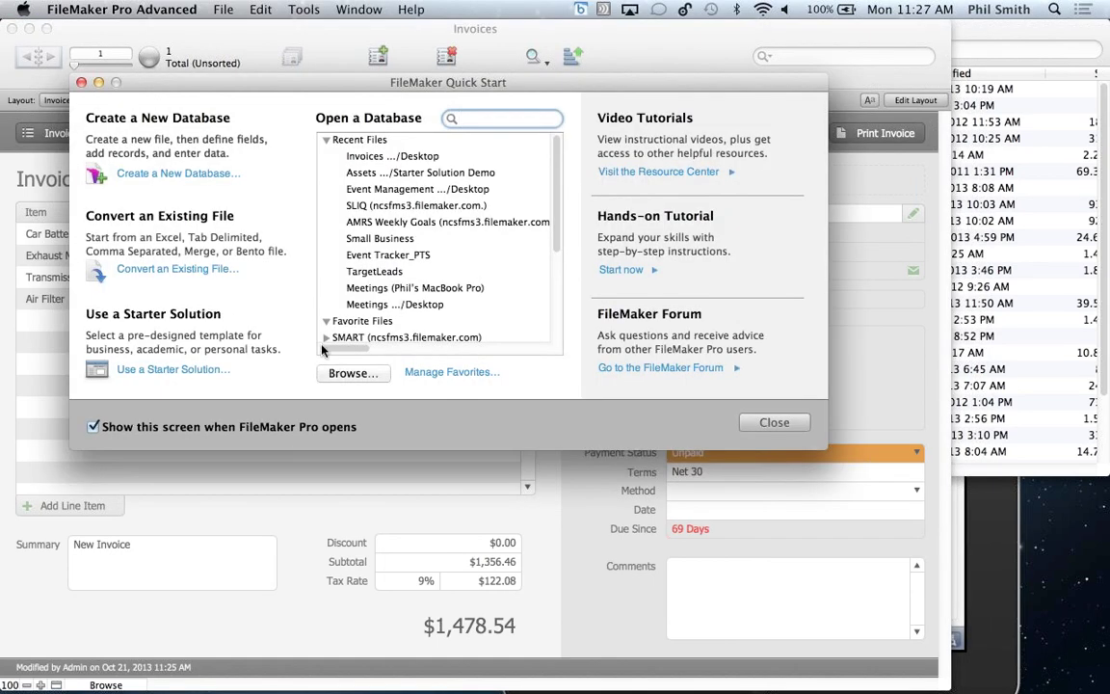
{"action": "left_click", "coordinate": [192, 369]}
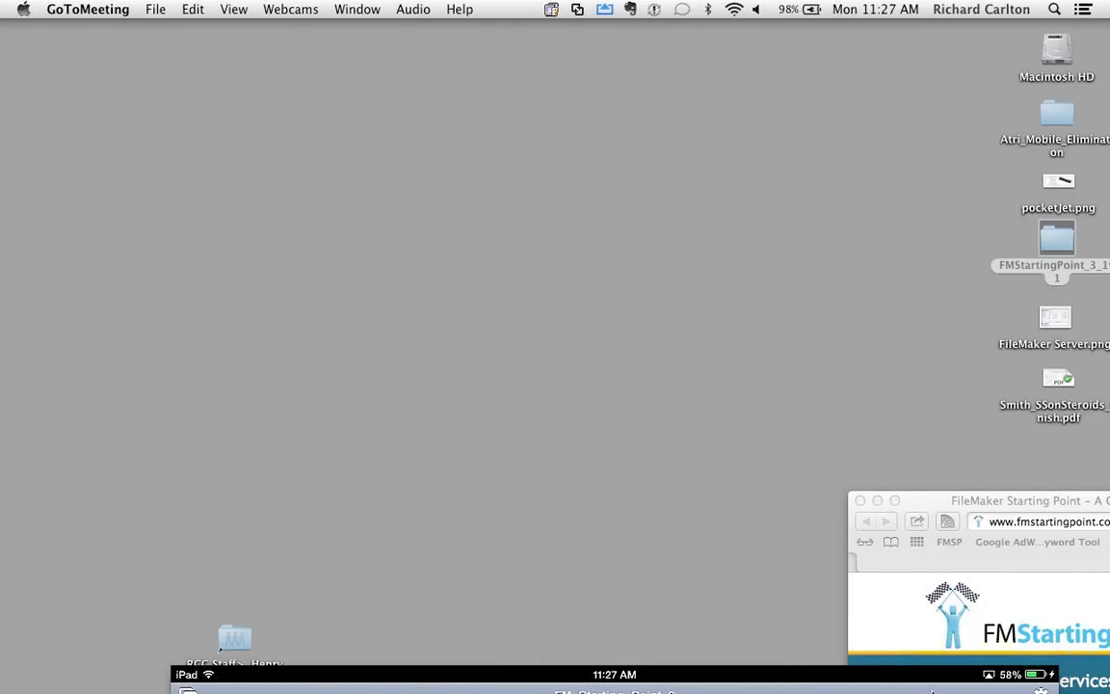
Step: Switch to Safari and move the FM StartingPoint website window fully into view
{"action": "left_click", "coordinate": [890, 632]}
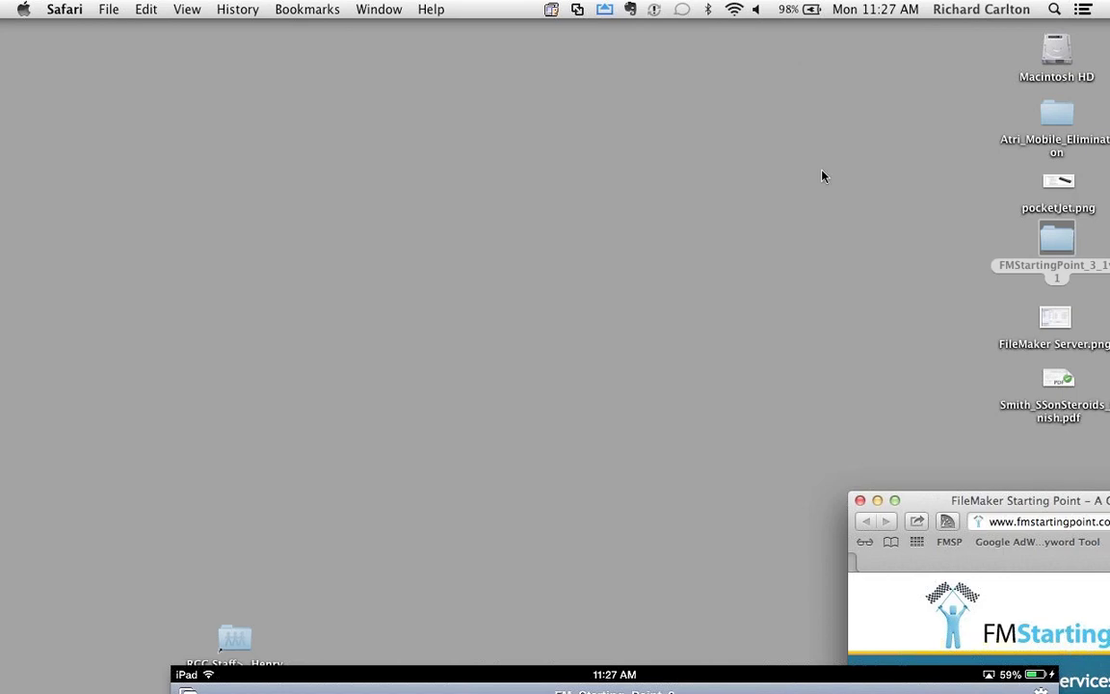
{"action": "left_click_drag", "start_coordinate": [932, 500], "coordinate": [150, 7]}
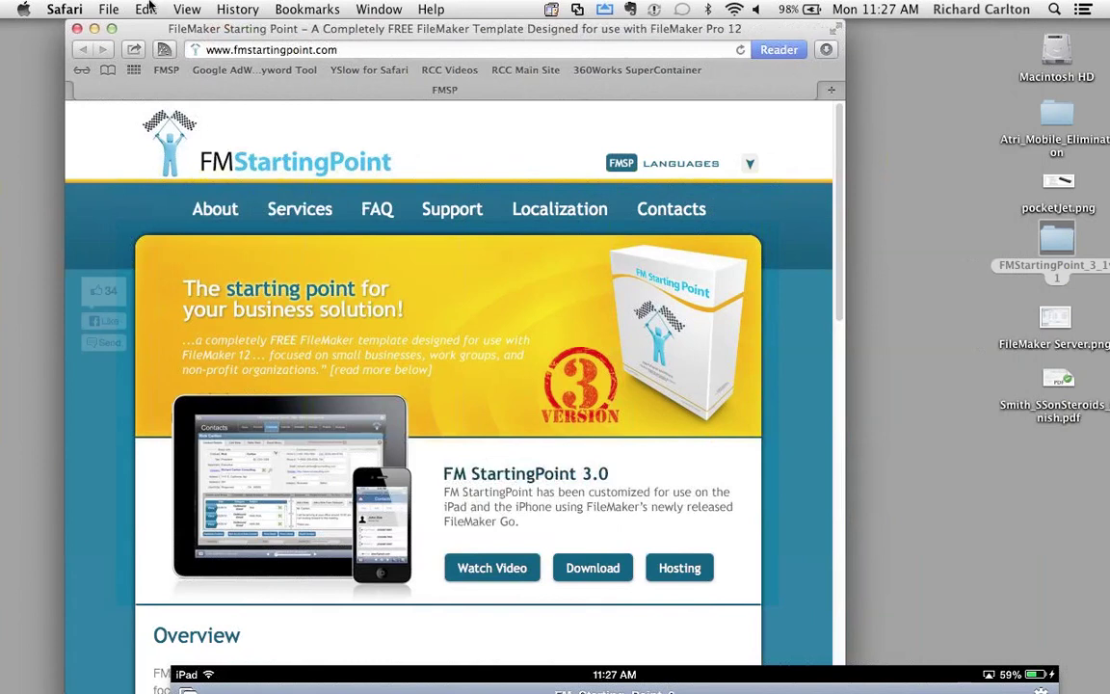
{"action": "left_click_drag", "start_coordinate": [150, 7], "coordinate": [144, 7]}
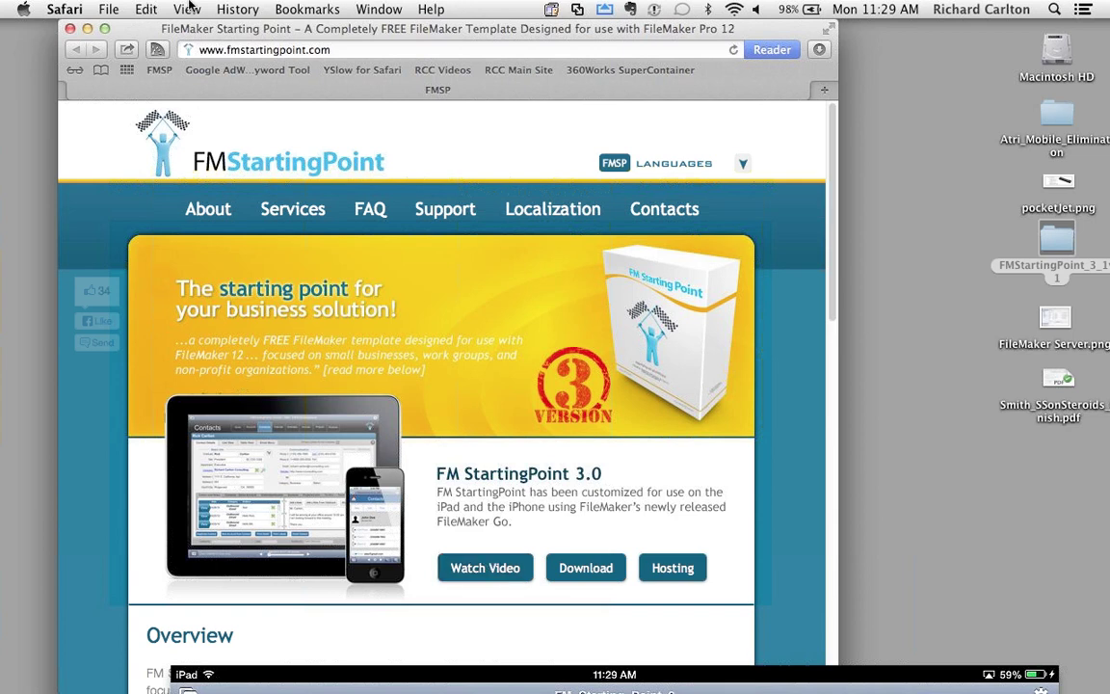
Step: Minimize the FM StartingPoint website and restore the minimized FM_Starting_Point_3 database window in FileMaker Pro
{"action": "left_click", "coordinate": [86, 31]}
{"action": "mouse_move", "coordinate": [3, 520]}
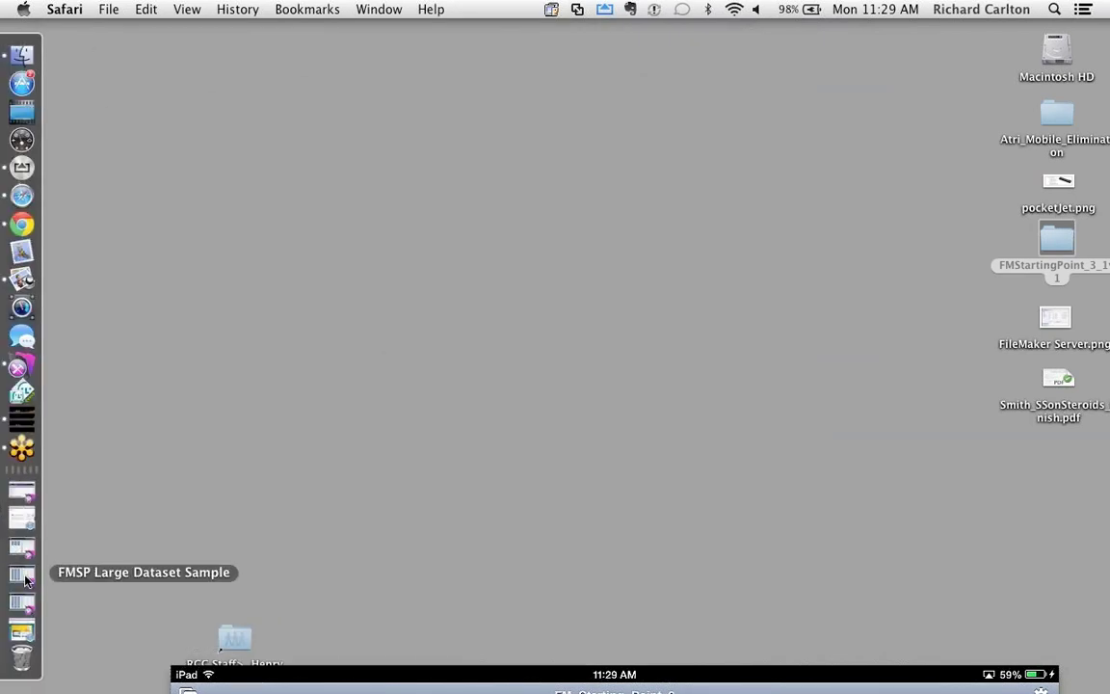
{"action": "left_click", "coordinate": [24, 611]}
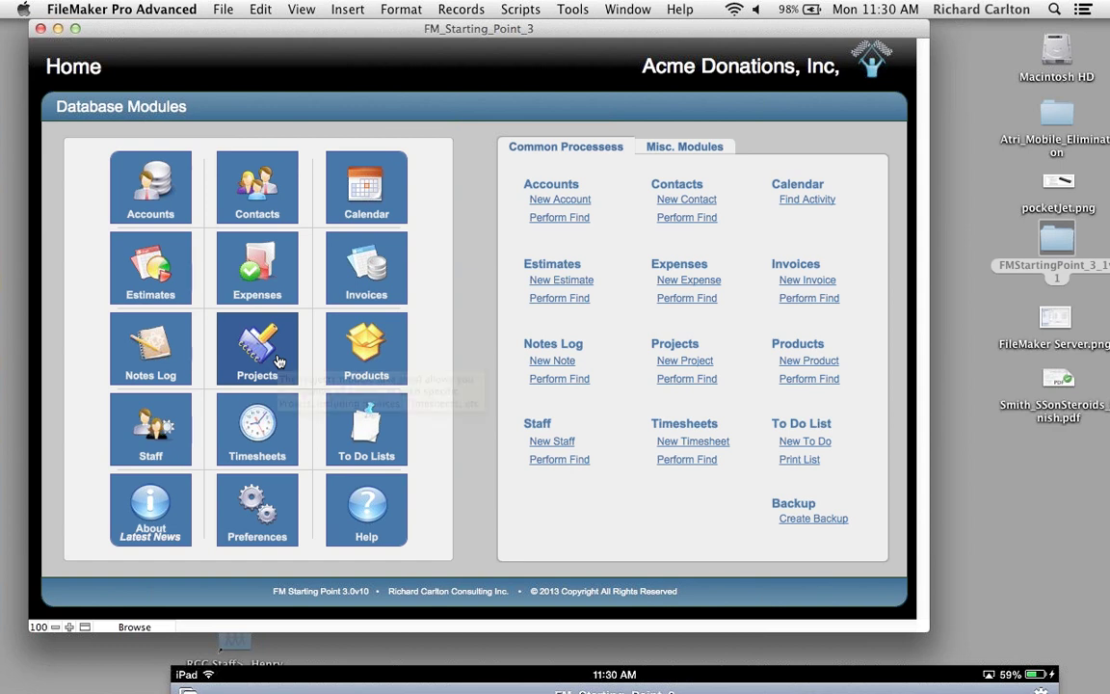
Step: Move the mirrored iPad window fully into view over the database and return to FileMaker Pro
{"action": "left_click", "coordinate": [339, 677]}
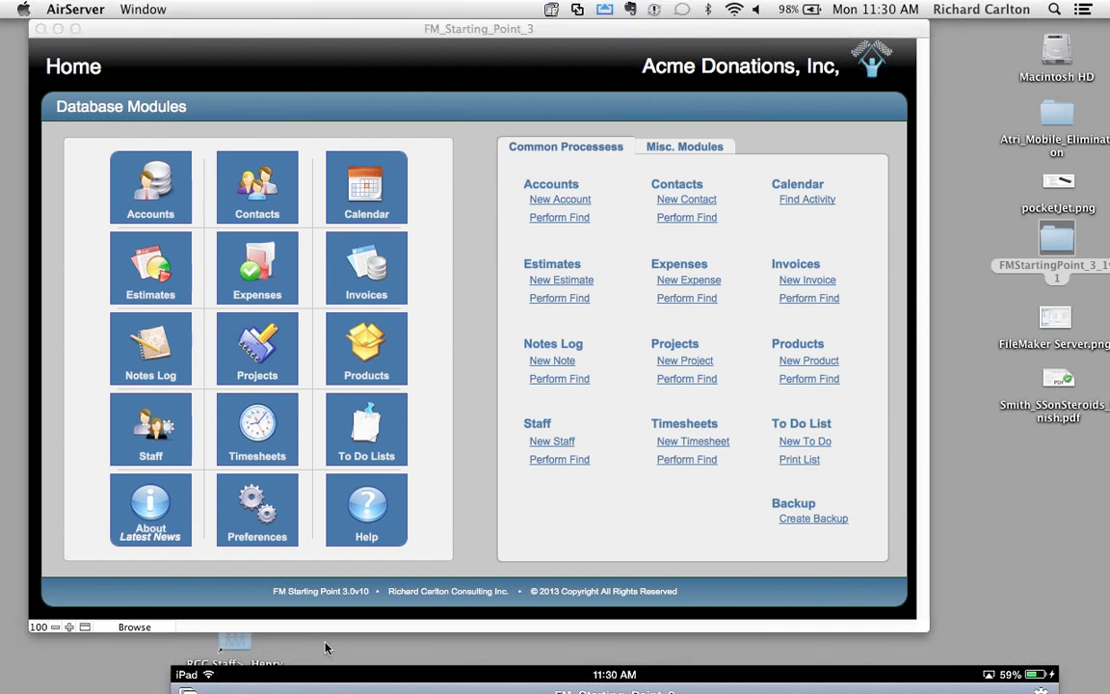
{"action": "left_click_drag", "start_coordinate": [342, 689], "coordinate": [387, 37]}
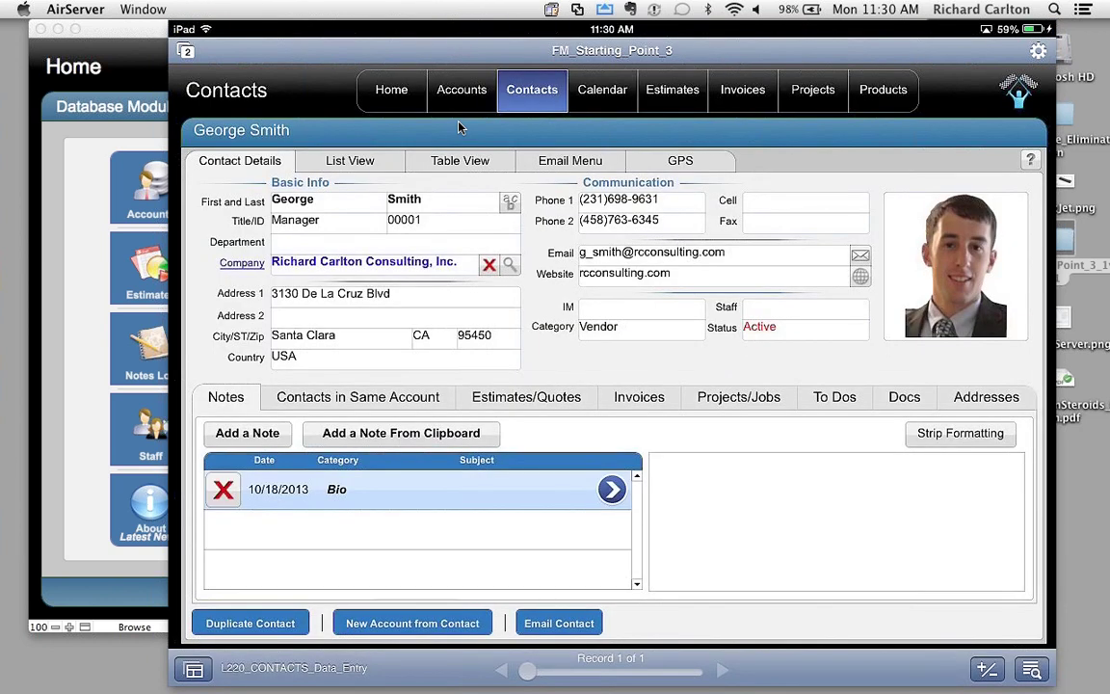
{"action": "left_click", "coordinate": [94, 139]}
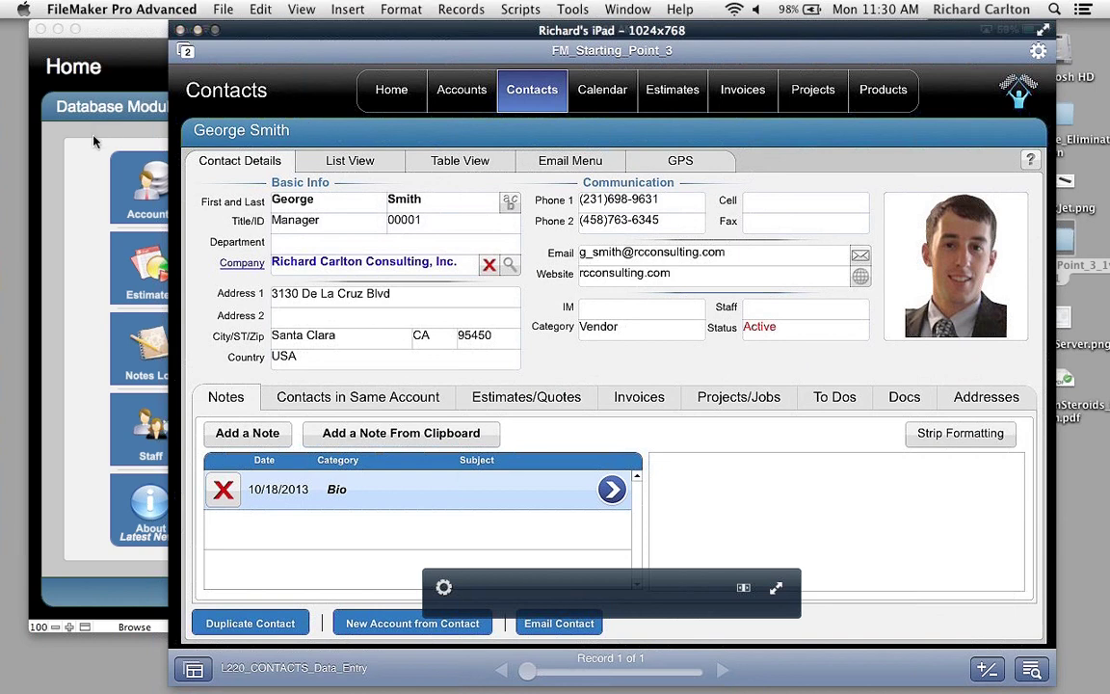
Step: Move the mirrored iPad window down off the FM_Starting_Point_3 database and open the desktop Contacts module
{"action": "left_click", "coordinate": [271, 48]}
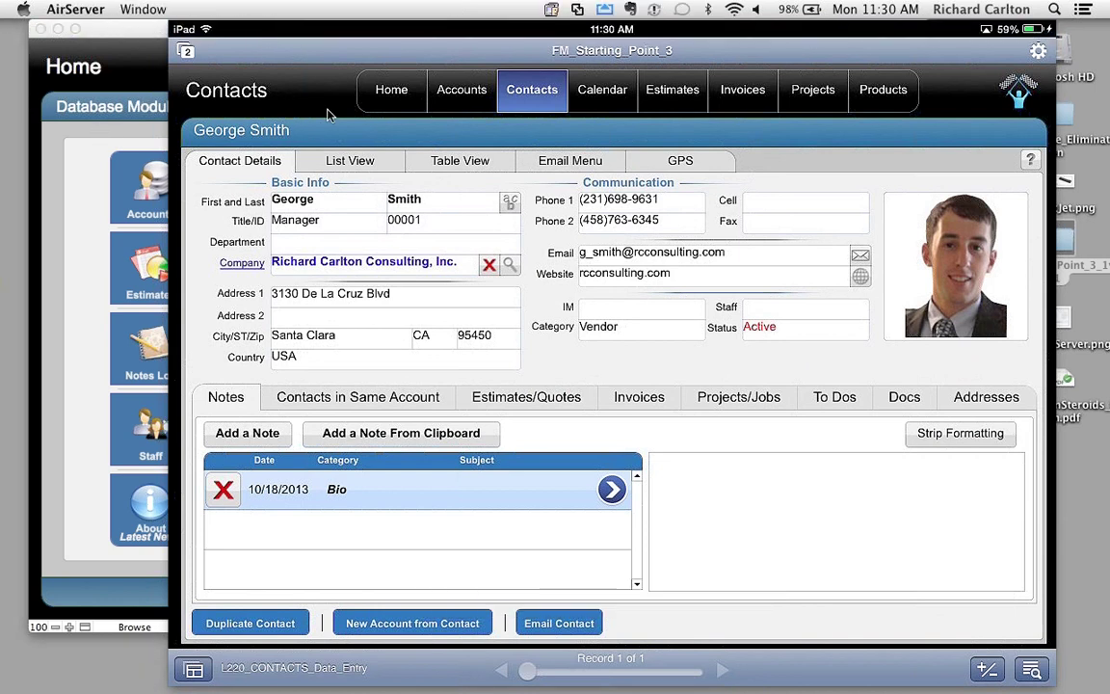
{"action": "left_click_drag", "start_coordinate": [268, 33], "coordinate": [357, 102]}
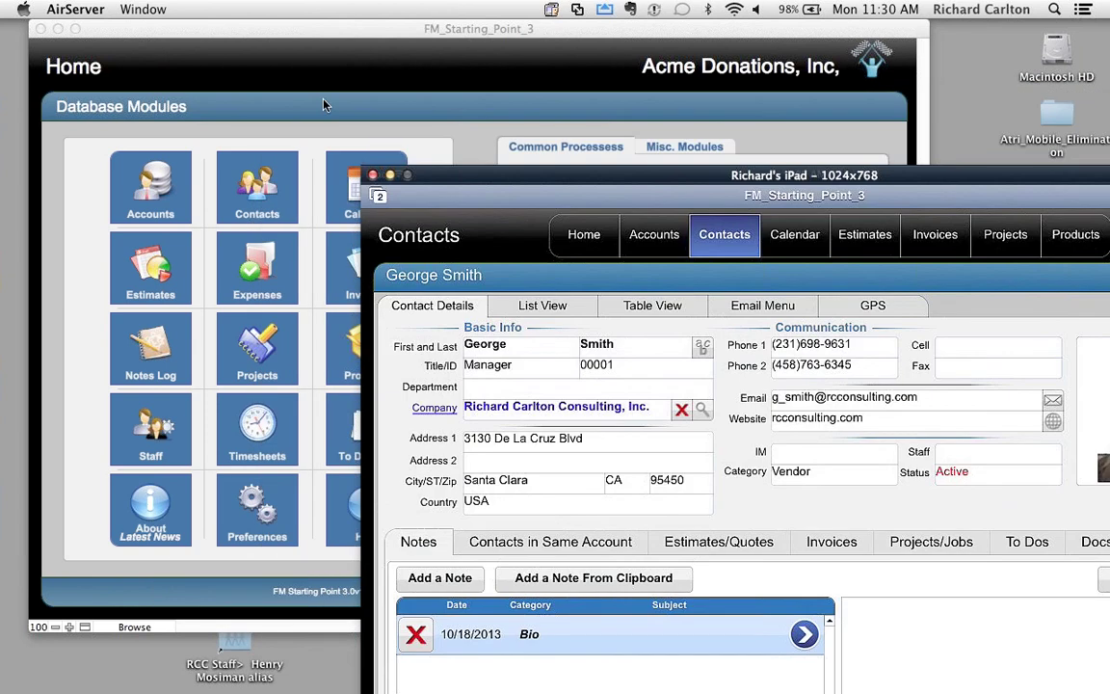
{"action": "left_click", "coordinate": [324, 102]}
{"action": "left_click_drag", "start_coordinate": [488, 196], "coordinate": [453, 626]}
{"action": "left_click", "coordinate": [280, 121]}
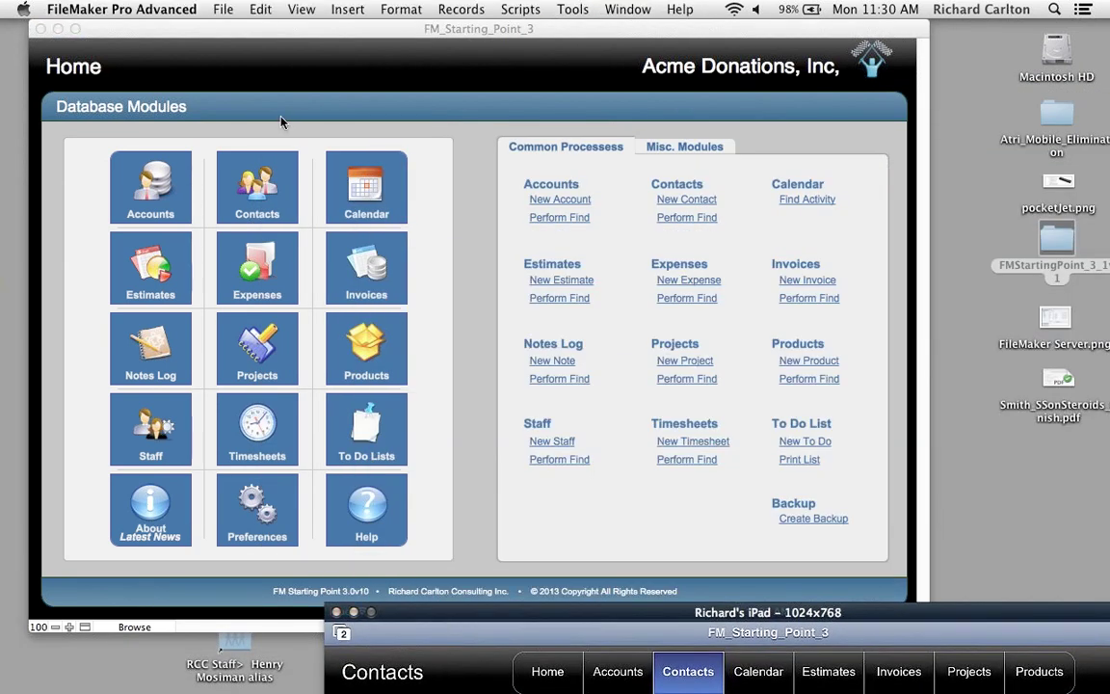
{"action": "left_click", "coordinate": [268, 169]}
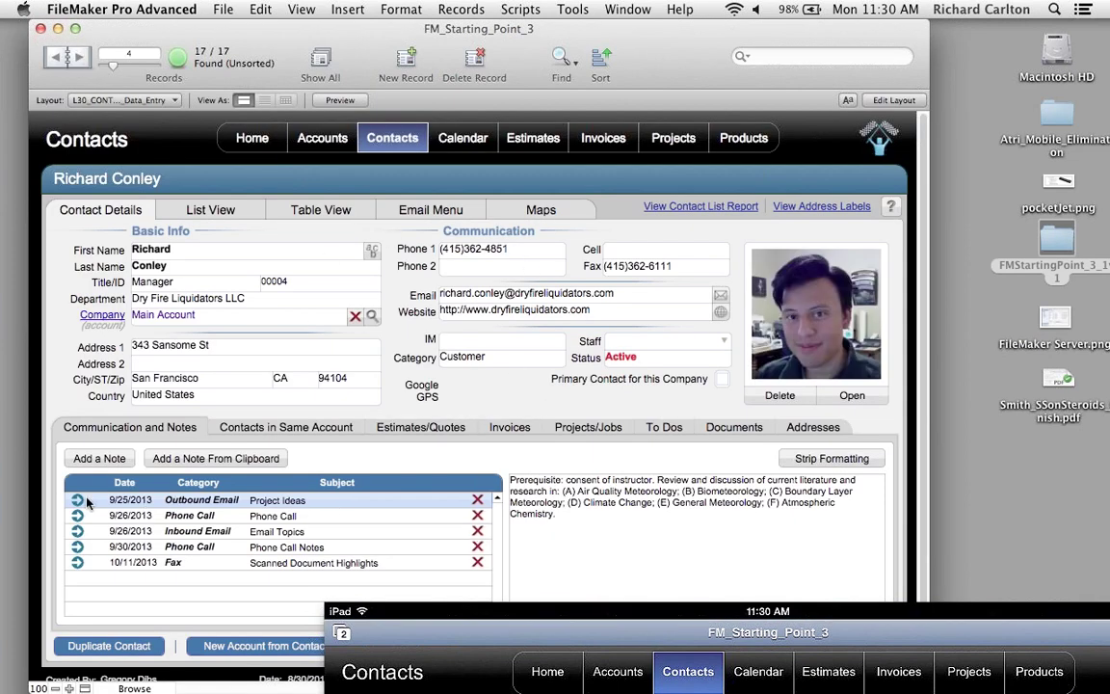
Step: Bring the mirrored iPad Contacts screen up to compare it with the desktop Contacts layout, and move it back down
{"action": "left_click", "coordinate": [453, 613]}
{"action": "left_click_drag", "start_coordinate": [453, 613], "coordinate": [274, 63]}
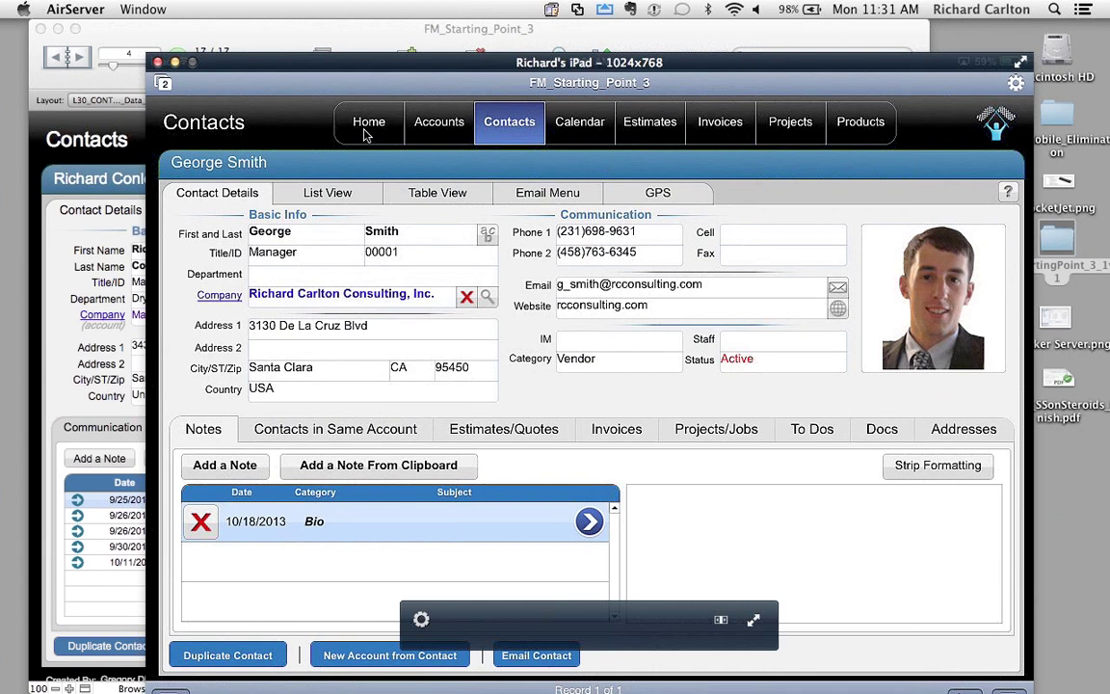
{"action": "left_click", "coordinate": [113, 152]}
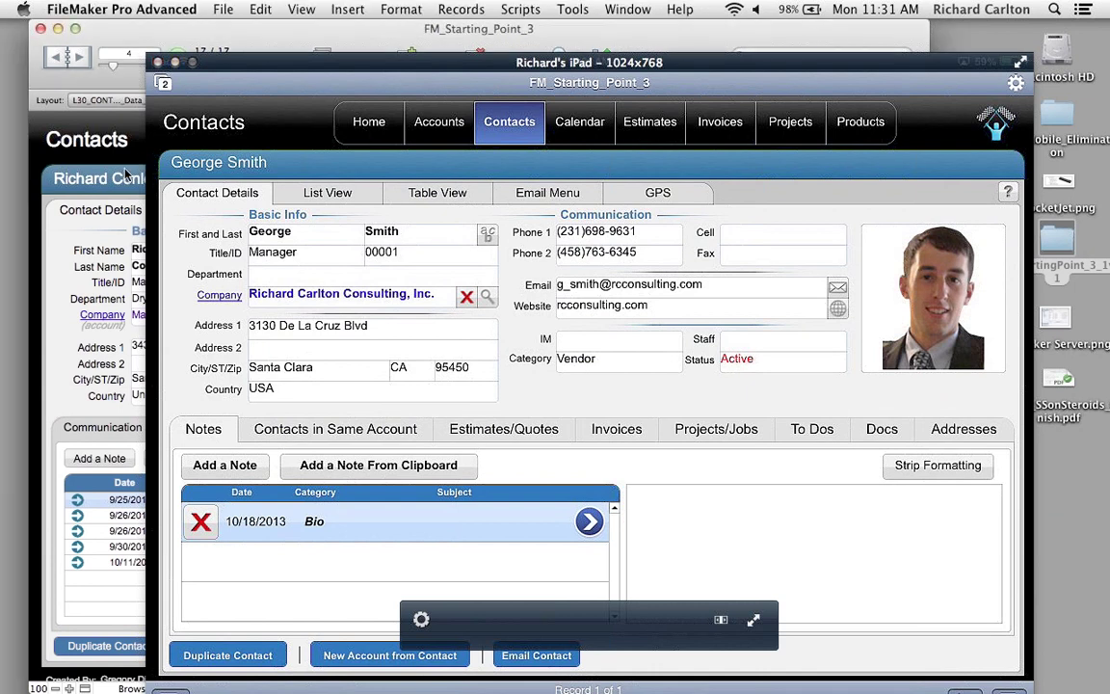
{"action": "left_click_drag", "start_coordinate": [232, 62], "coordinate": [291, 669]}
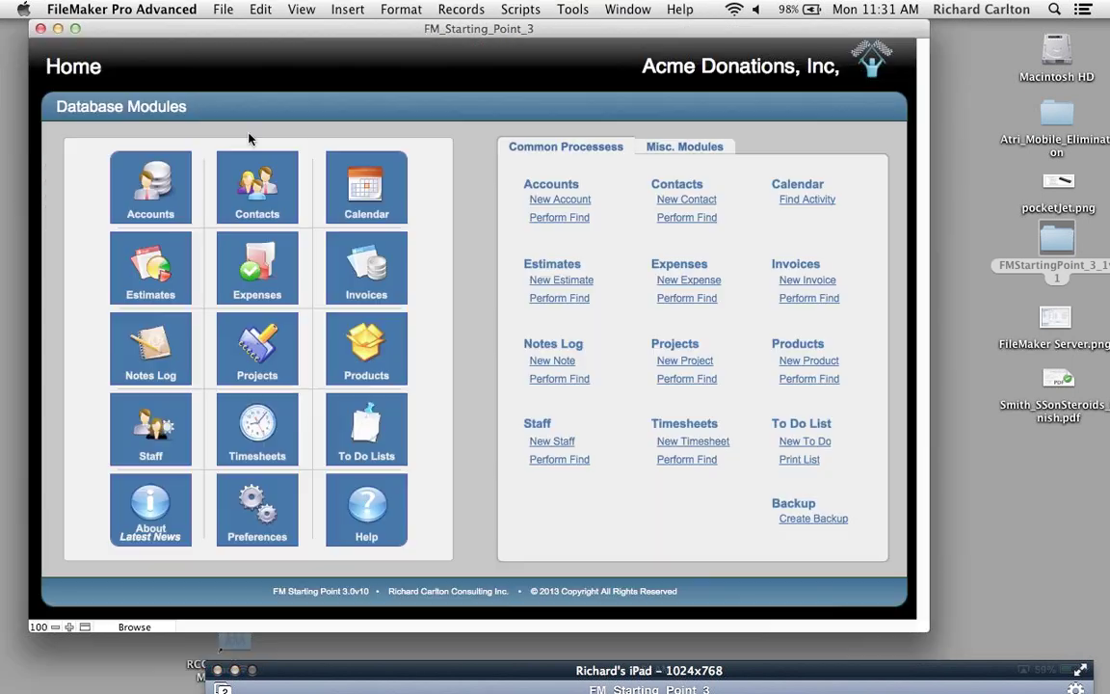
Step: Read the About page of FM Starting Point from the desktop Home screen and close it
{"action": "left_click", "coordinate": [249, 134]}
{"action": "left_click", "coordinate": [120, 491]}
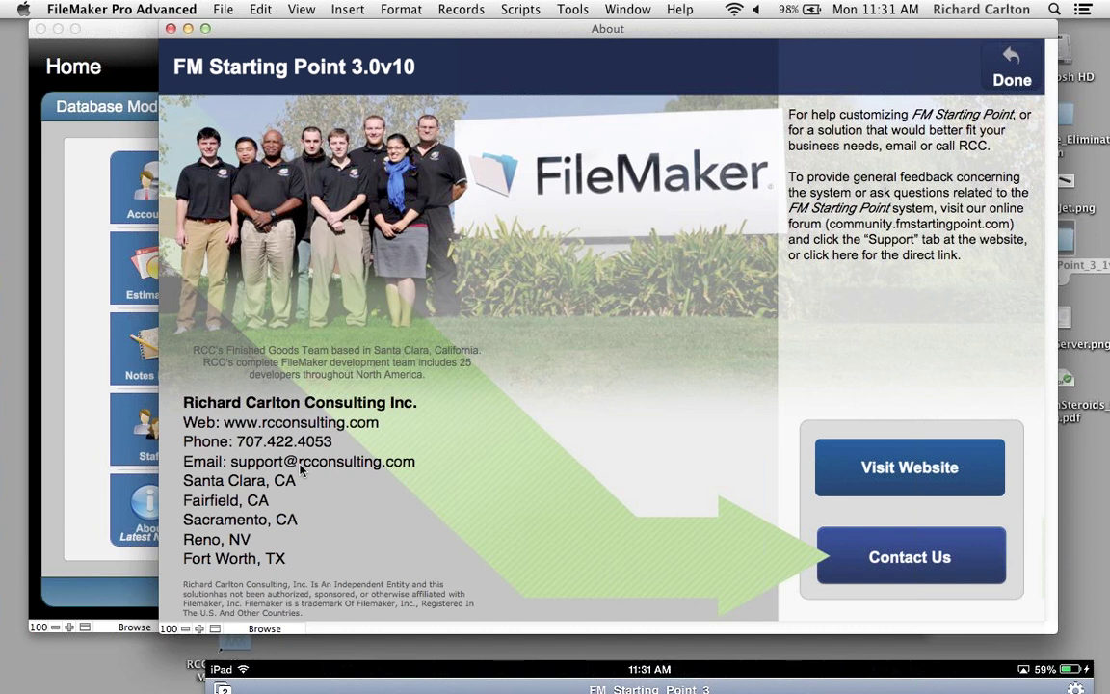
{"action": "left_click", "coordinate": [1009, 77]}
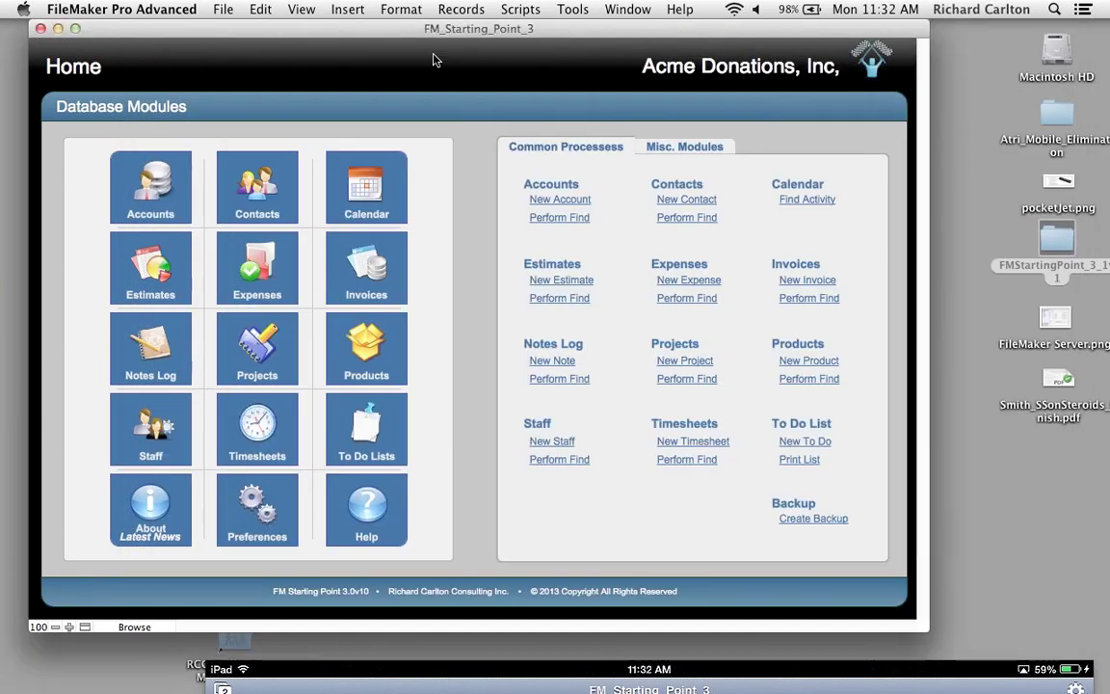
Step: Minimize FM_Starting_Point_3 and restore the BBFineJewelry_FMSP_3_v5 database window, moving it fully into view
{"action": "left_click", "coordinate": [58, 28]}
{"action": "mouse_move", "coordinate": [3, 400]}
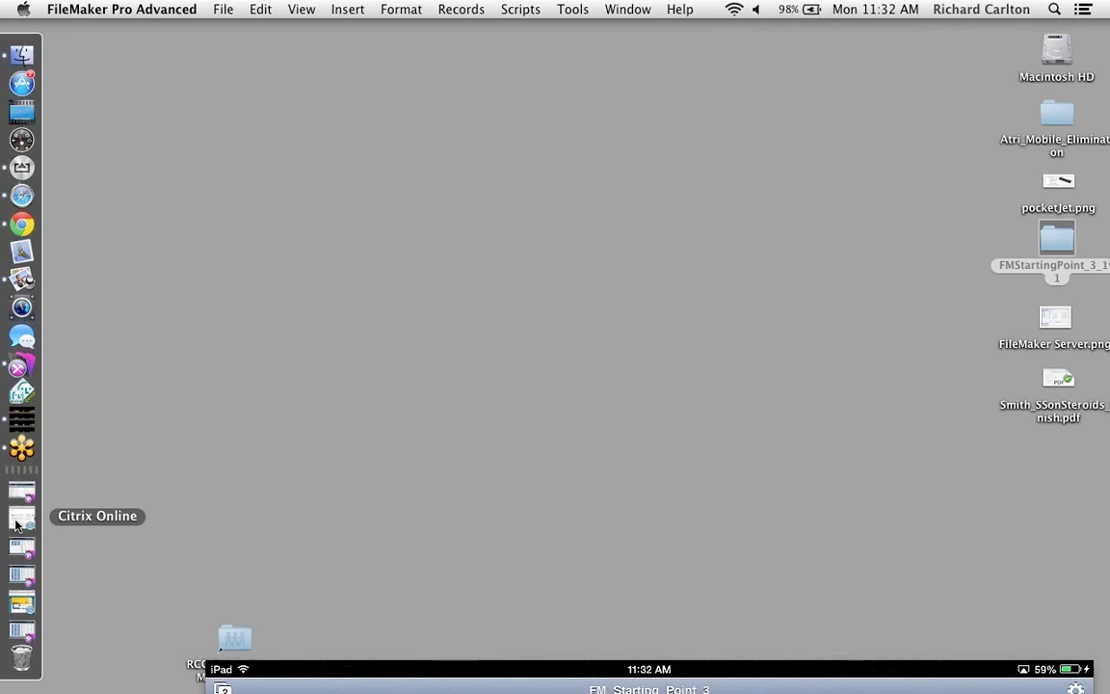
{"action": "left_click", "coordinate": [21, 547]}
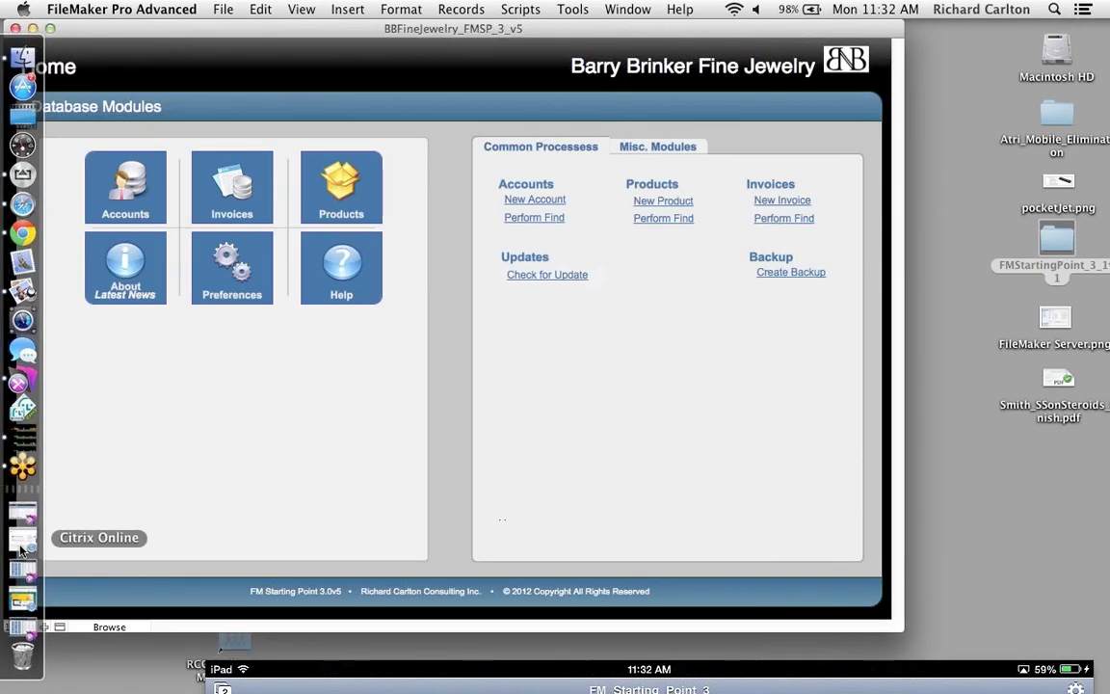
{"action": "left_click_drag", "start_coordinate": [219, 30], "coordinate": [270, 30]}
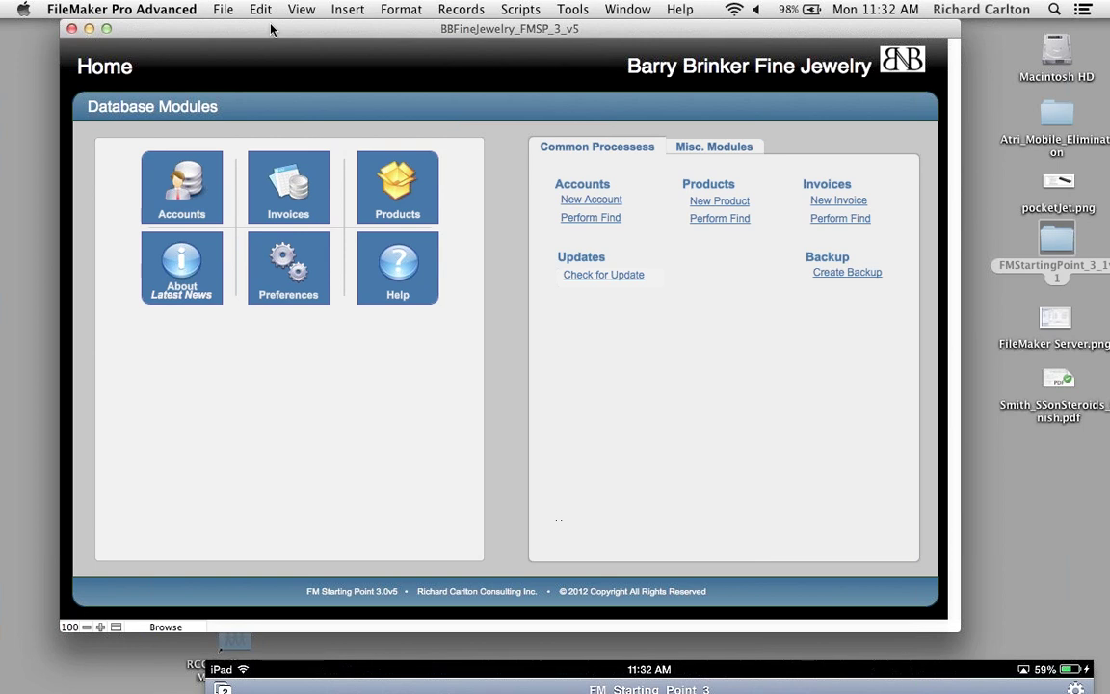
{"action": "left_click_drag", "start_coordinate": [271, 28], "coordinate": [269, 29]}
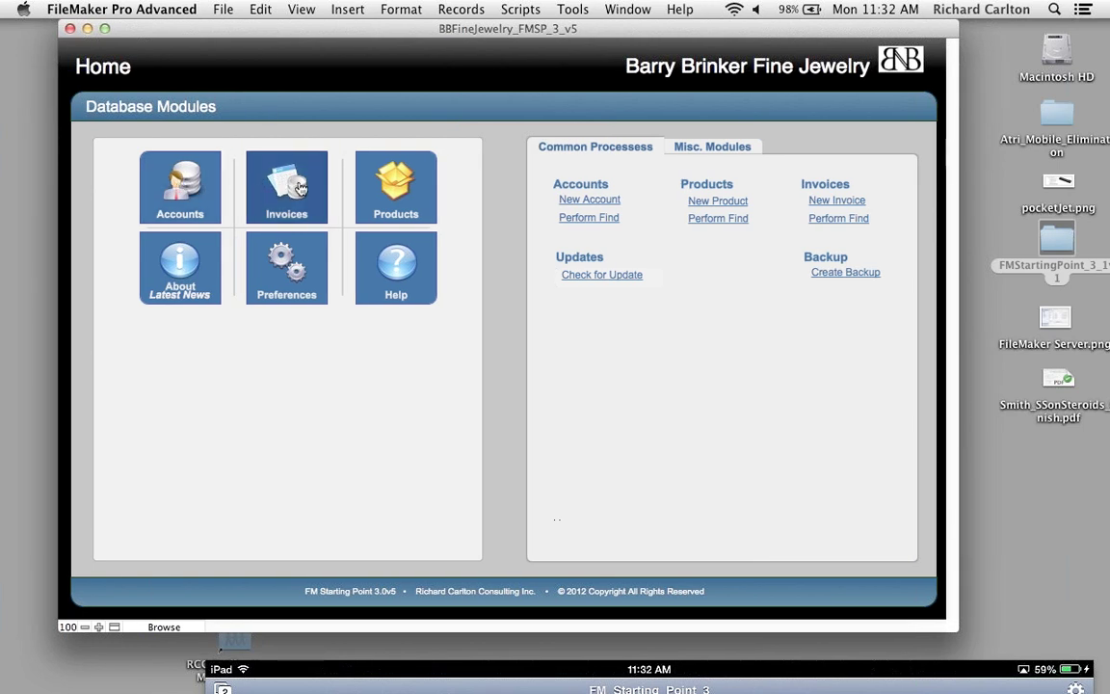
Step: Open the jewelry database's Products module, advance to record 7, view the ring's full-size image and close it
{"action": "left_click", "coordinate": [374, 197]}
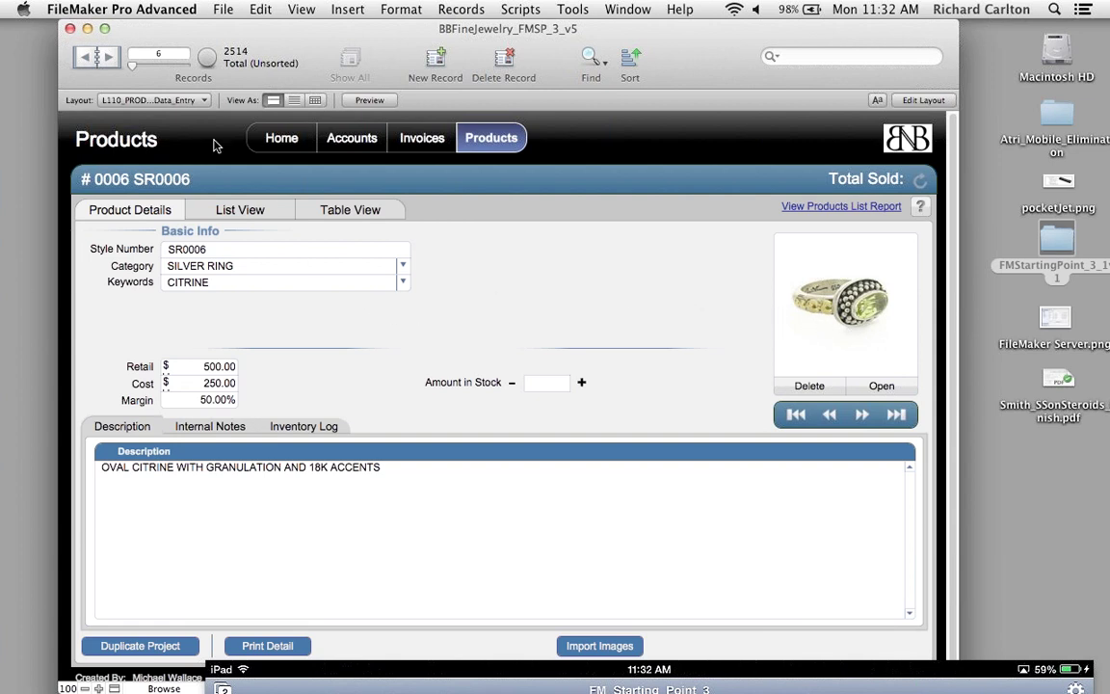
{"action": "left_click", "coordinate": [109, 59]}
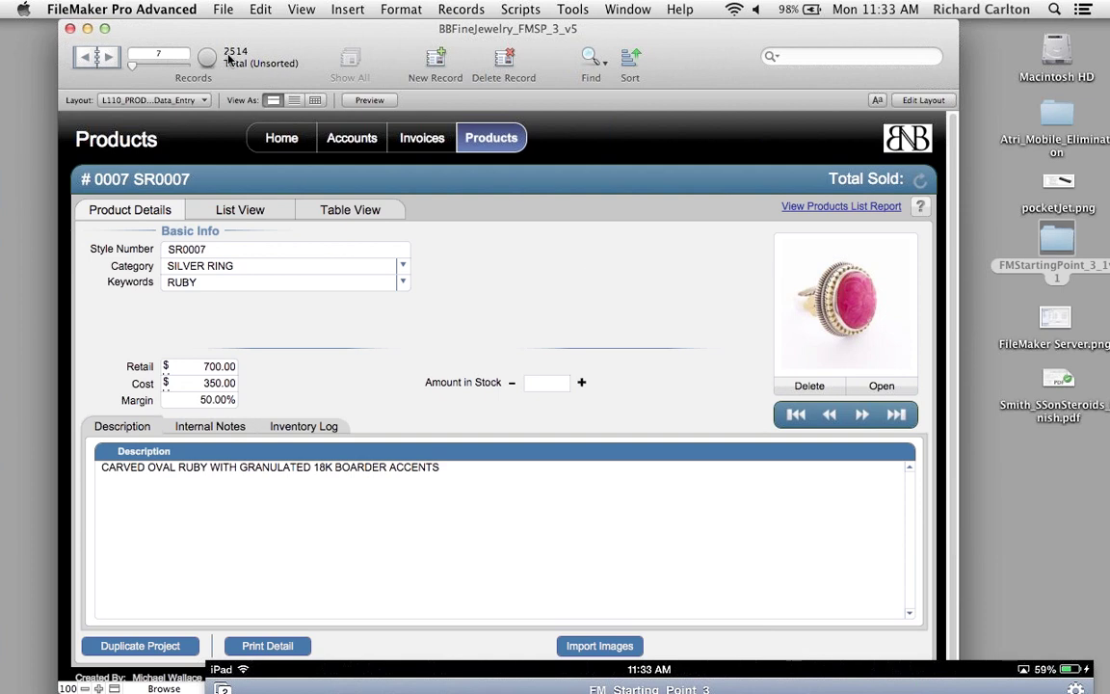
{"action": "left_click", "coordinate": [895, 391]}
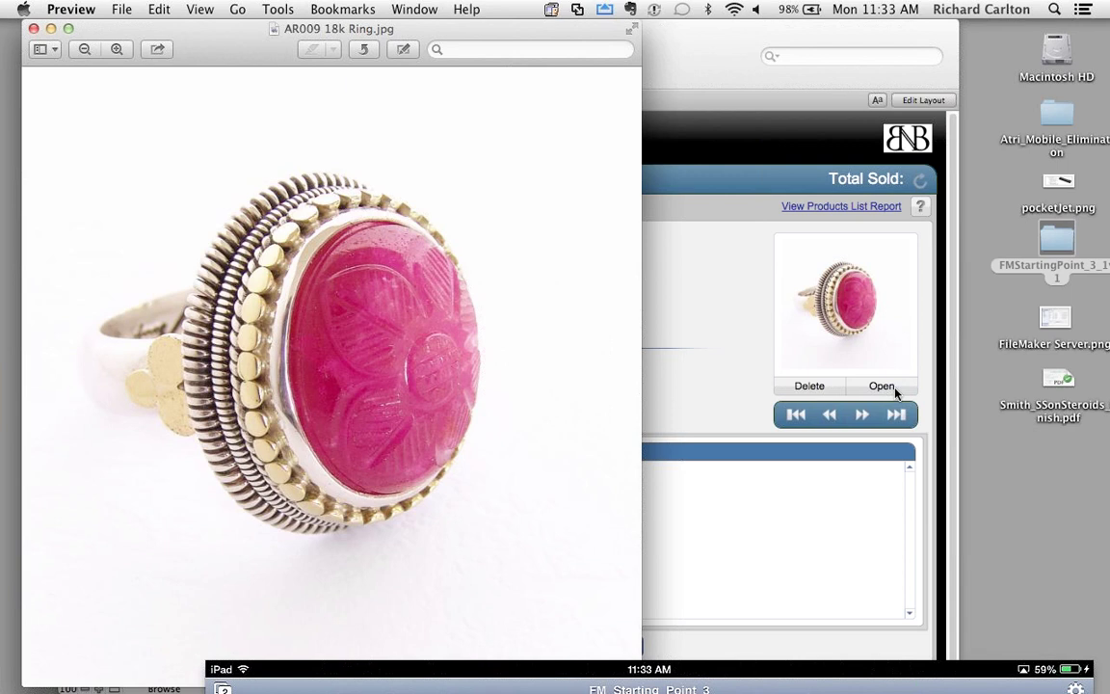
{"action": "key", "text": "super+w"}
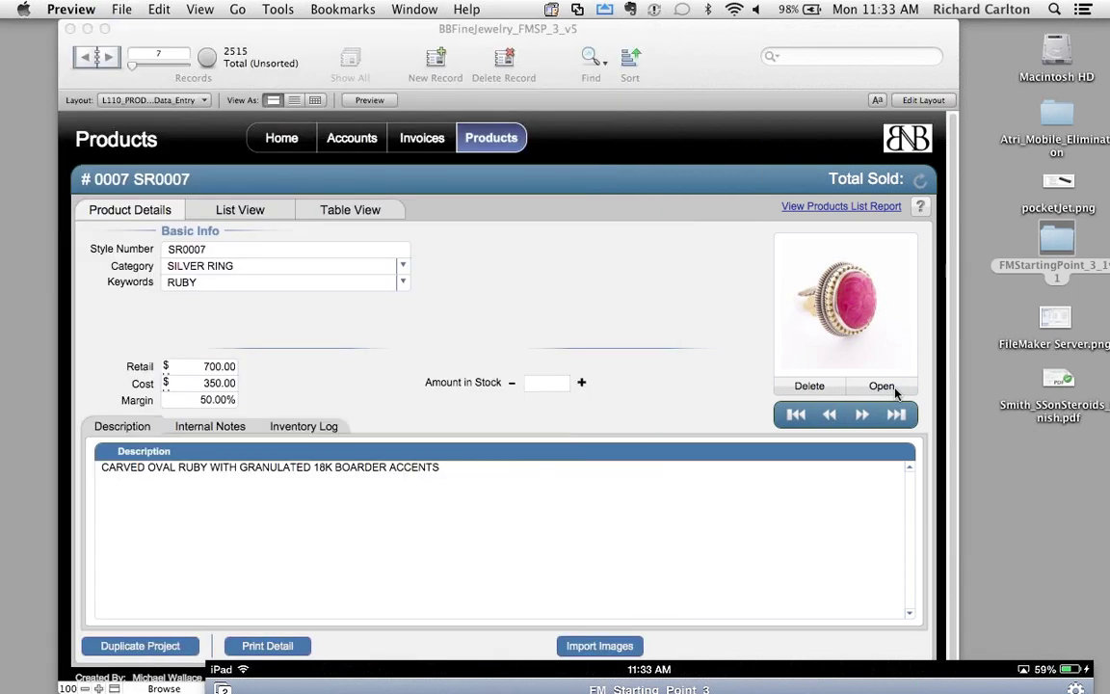
Step: View the jewelry database's Invoices module and return to its Home screen
{"action": "left_click", "coordinate": [420, 140]}
{"action": "left_click", "coordinate": [420, 140]}
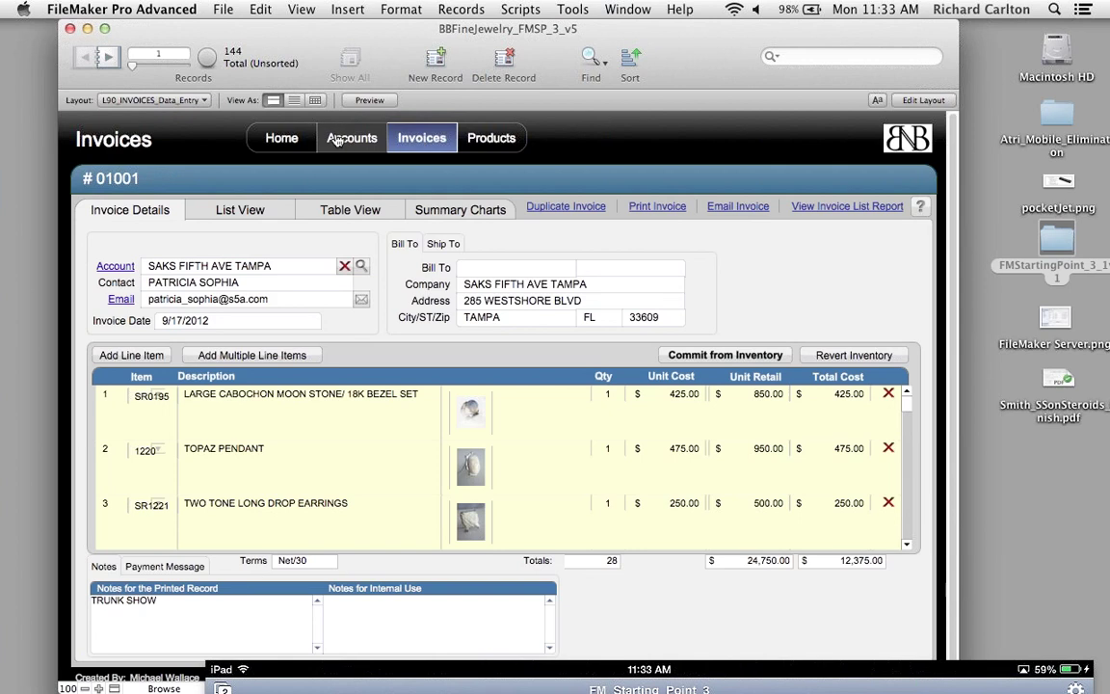
{"action": "left_click", "coordinate": [297, 140]}
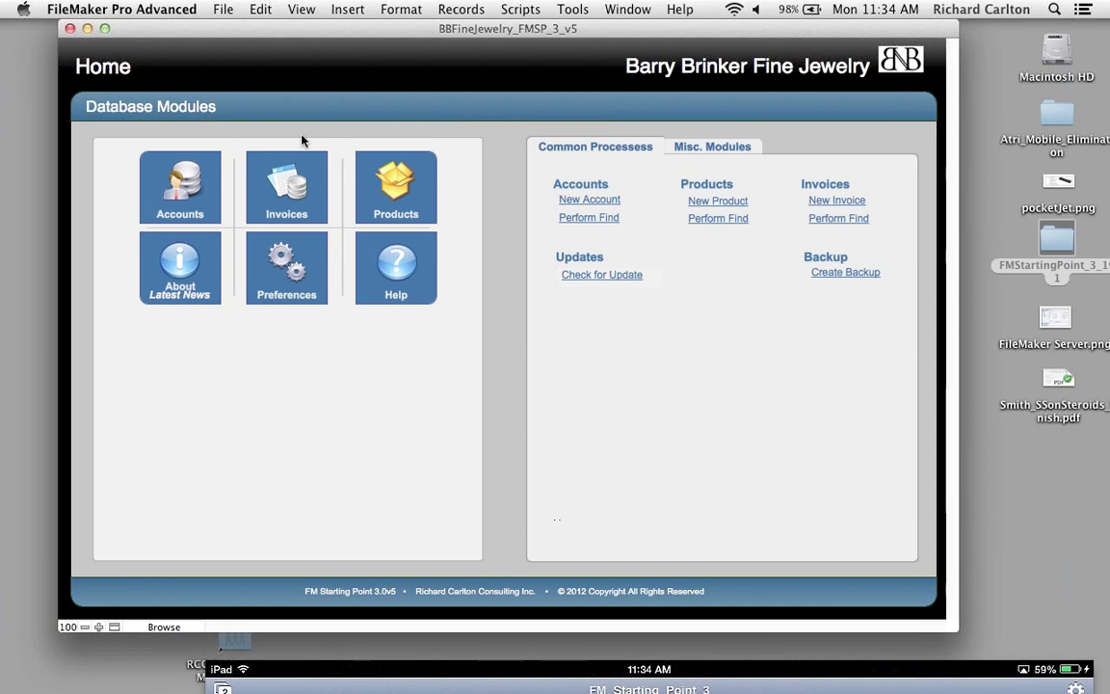
Step: Minimize the jewelry database, restore the Atrix_Pest_Elimination_FMSP window and show its Home screen
{"action": "left_click", "coordinate": [87, 29]}
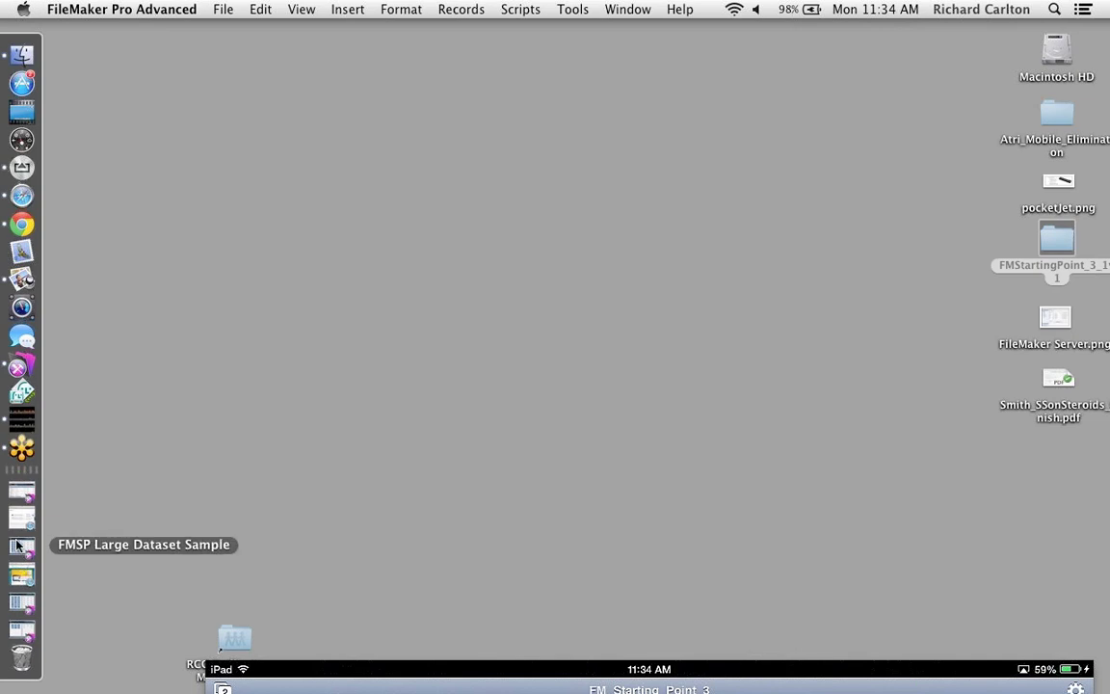
{"action": "left_click", "coordinate": [18, 492]}
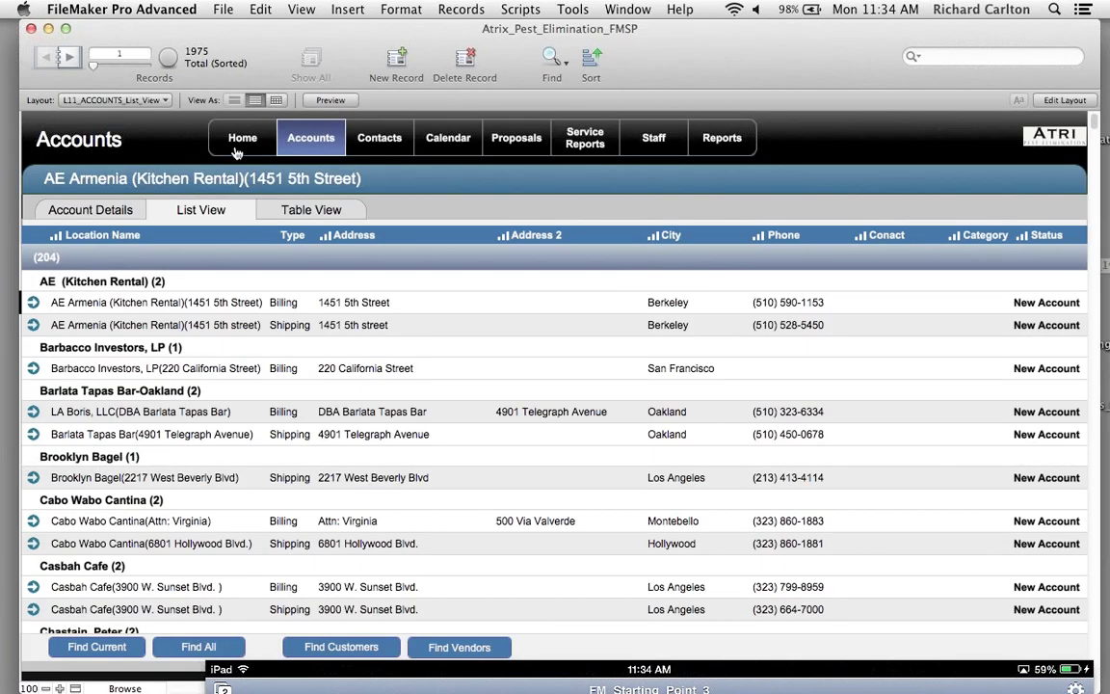
{"action": "left_click", "coordinate": [242, 138]}
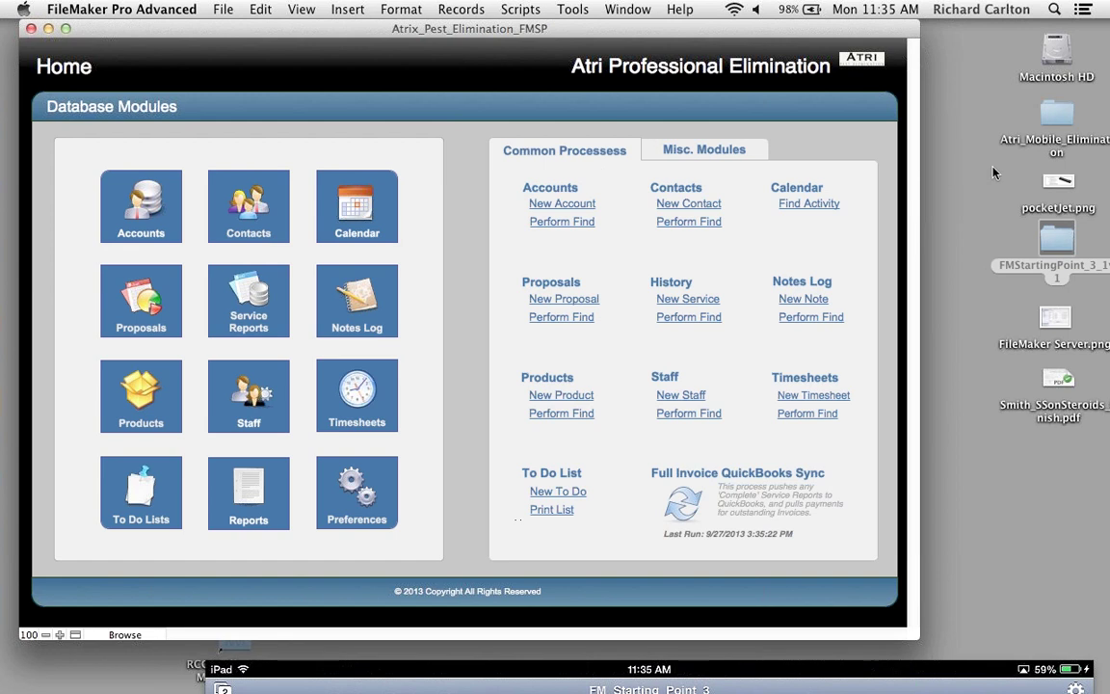
Step: View the pocketJet.png image from the desktop and close it
{"action": "double_click", "coordinate": [1058, 183]}
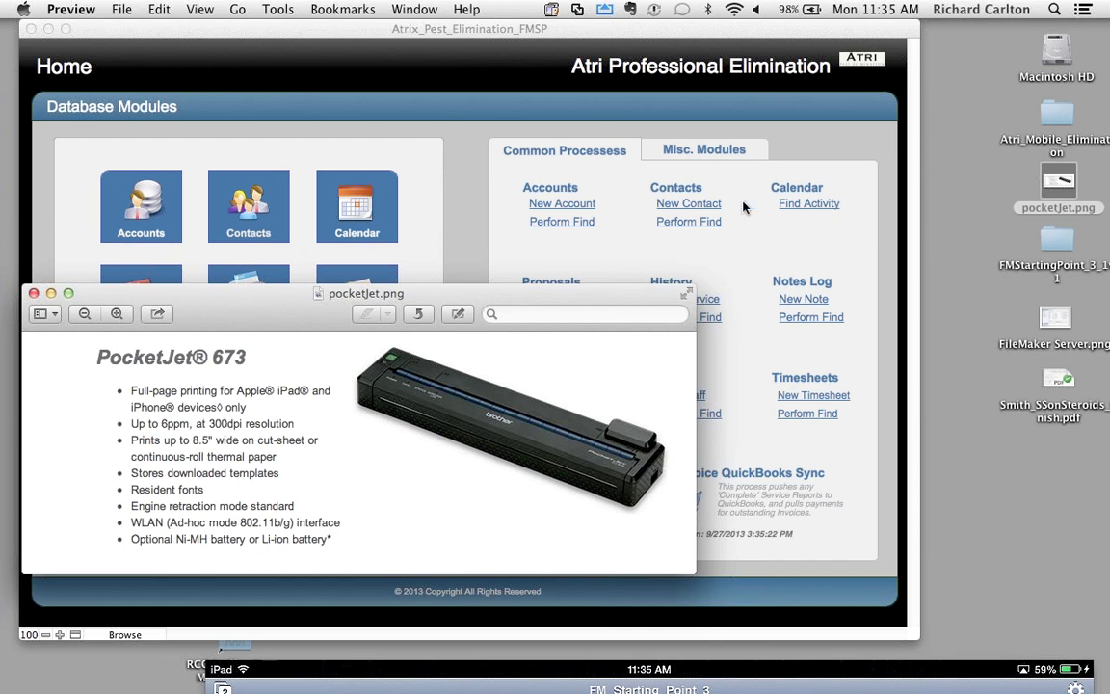
{"action": "left_click", "coordinate": [33, 293]}
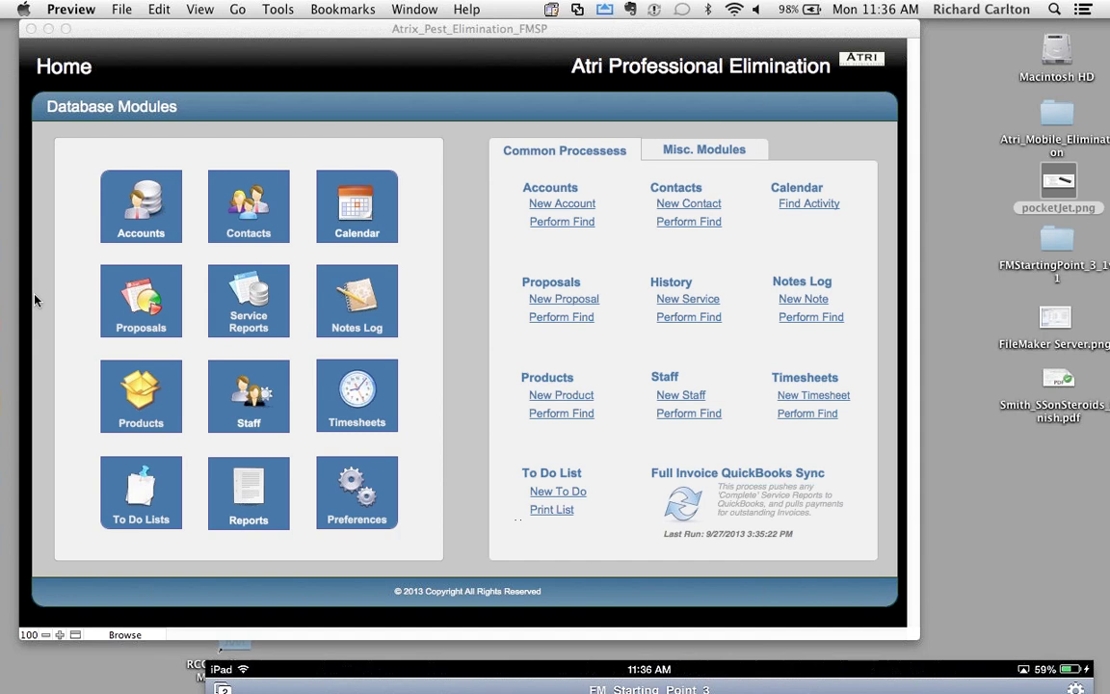
Step: Bring the mirrored iPad window up over the database and look at text entry in the service order's Service Notes
{"action": "left_click", "coordinate": [359, 663]}
{"action": "left_click_drag", "start_coordinate": [357, 656], "coordinate": [254, 22]}
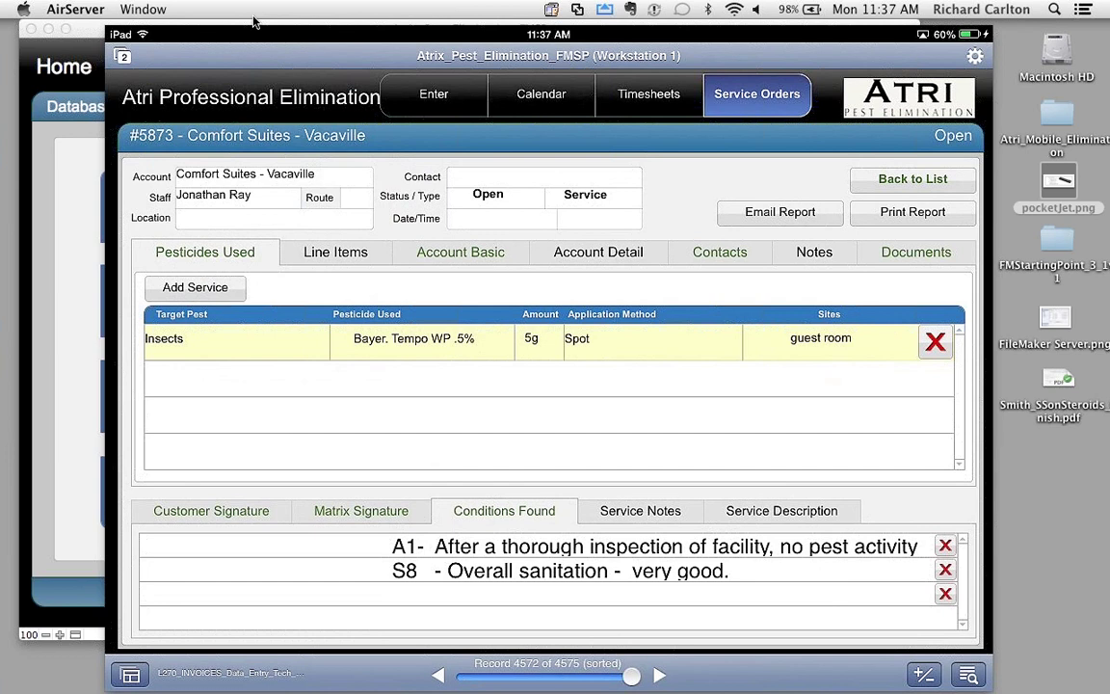
{"action": "left_click", "coordinate": [639, 511]}
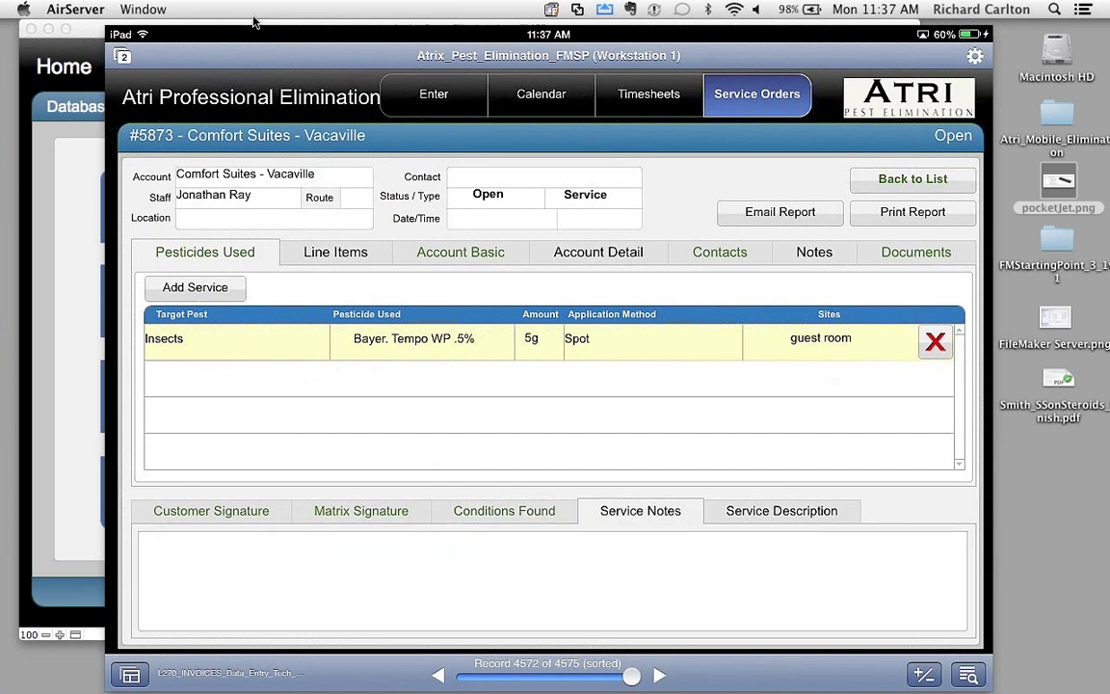
{"action": "left_click", "coordinate": [552, 578]}
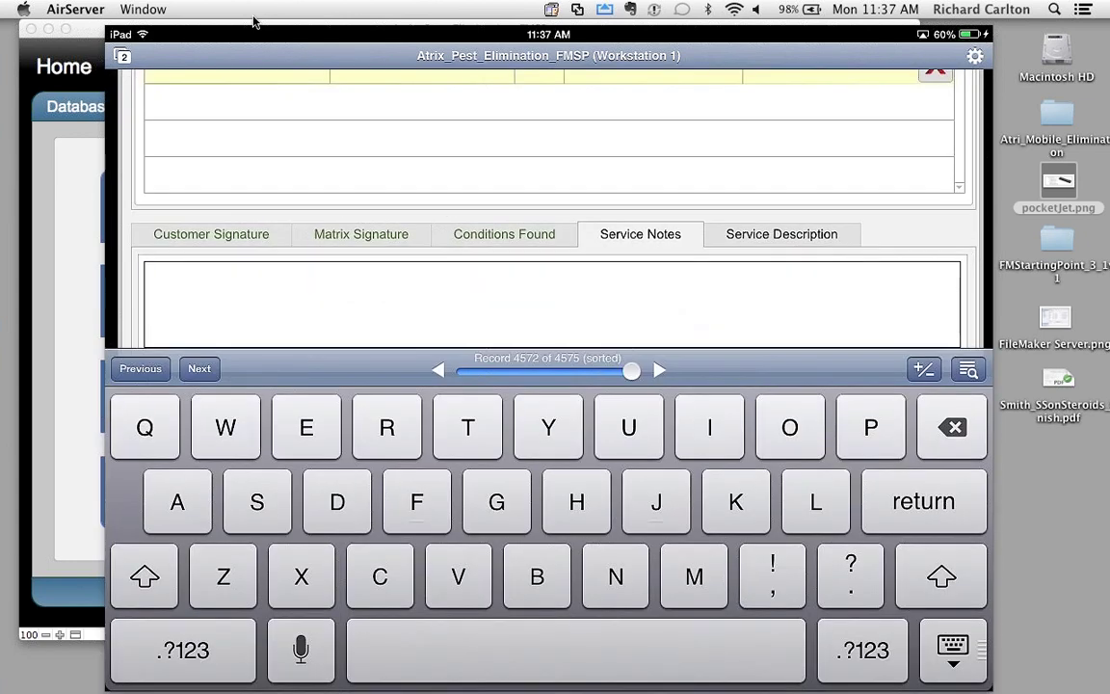
{"action": "left_click", "coordinate": [952, 651]}
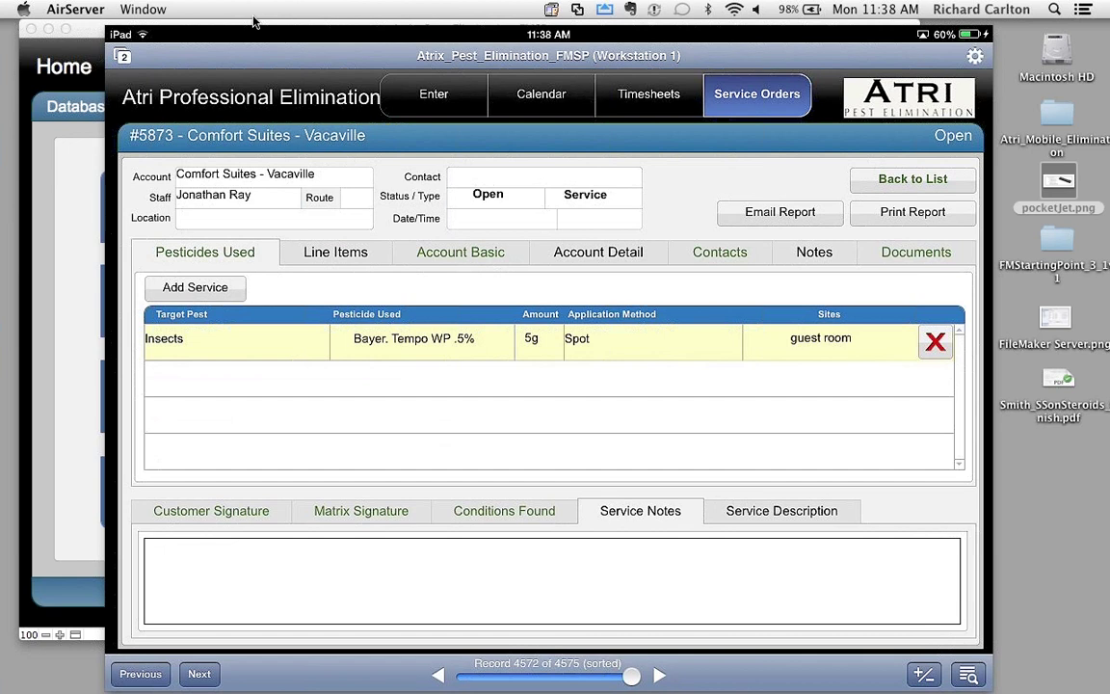
Step: Open the list of predefined conditions for the blank third row under Conditions Found and look through it
{"action": "left_click", "coordinate": [504, 510]}
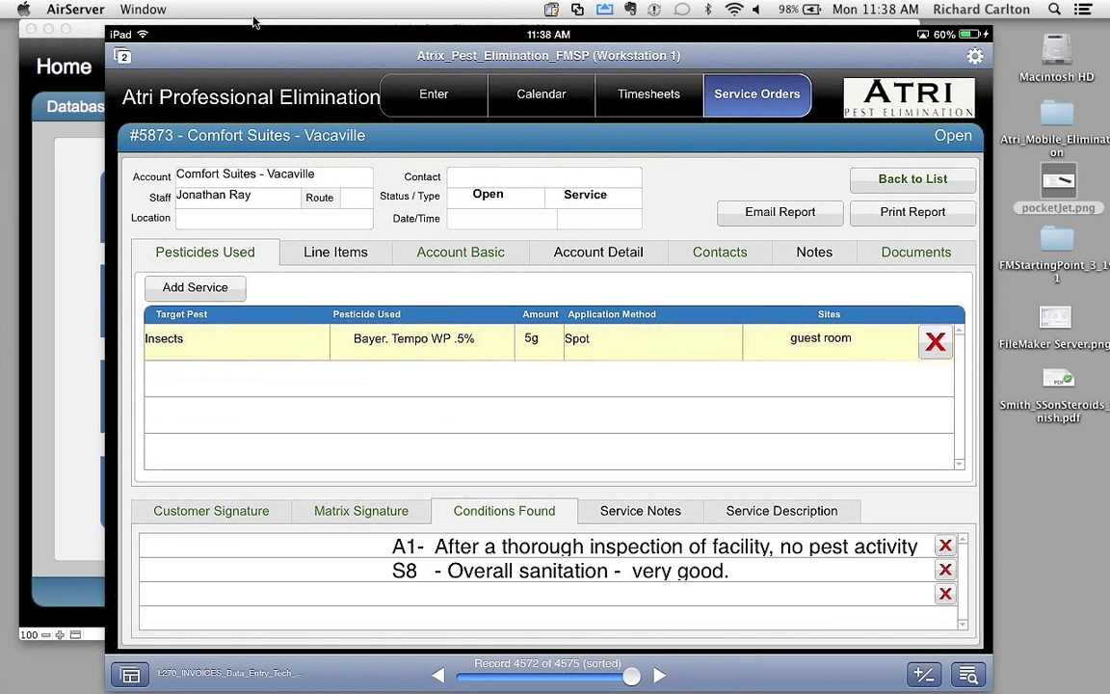
{"action": "left_click", "coordinate": [539, 594]}
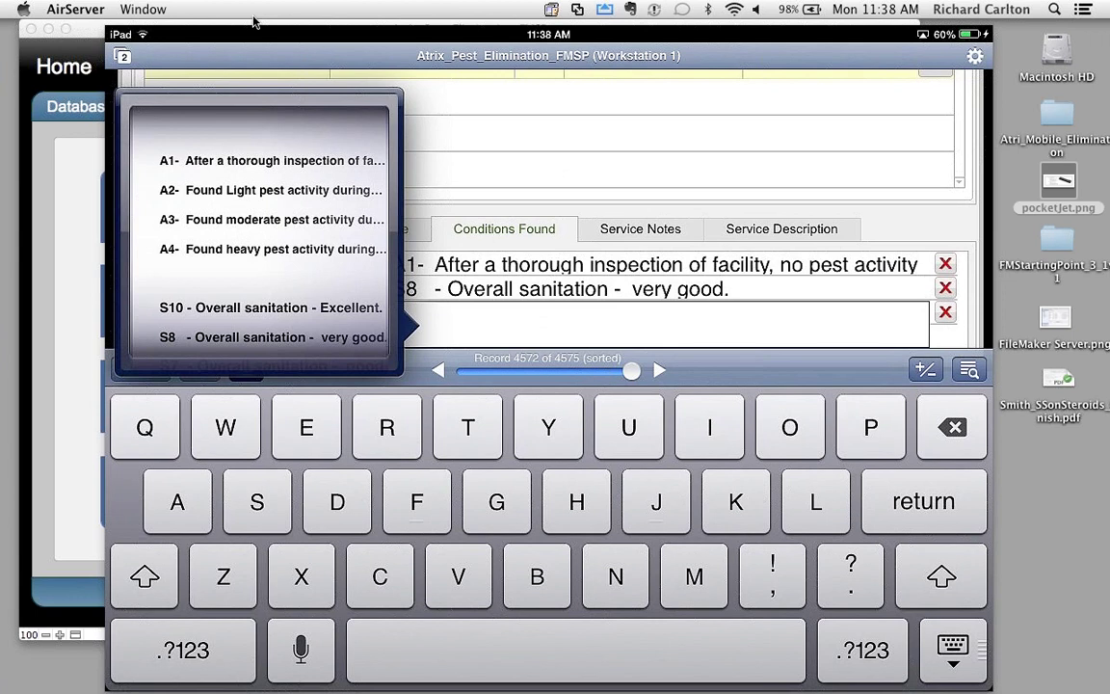
{"action": "scroll", "coordinate": [260, 231], "scroll_direction": "down", "scroll_amount": 1}
{"action": "scroll", "coordinate": [260, 231], "scroll_direction": "down", "scroll_amount": 5}
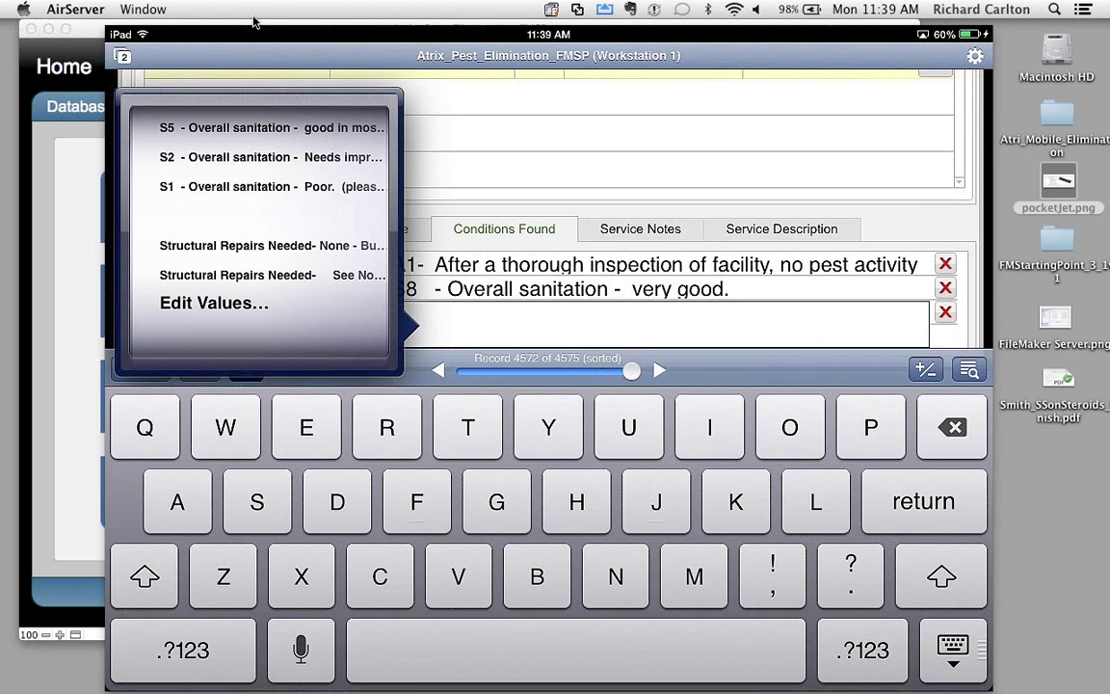
Step: Review the predefined conditions in the value list editor and leave it without saving
{"action": "left_click", "coordinate": [213, 302]}
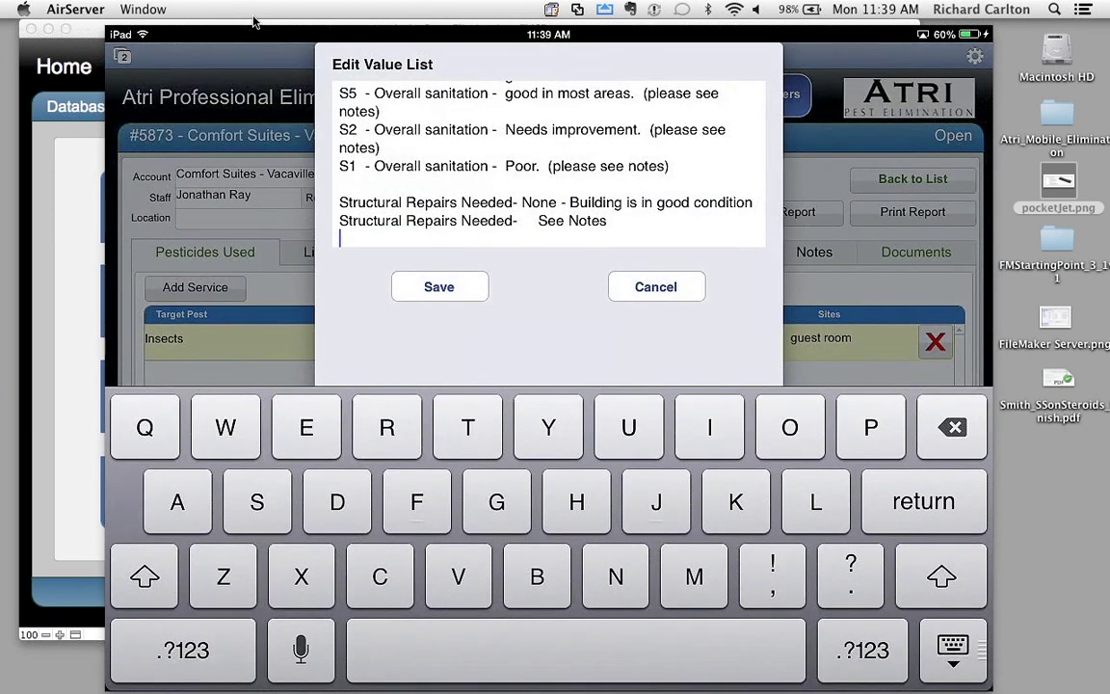
{"action": "scroll", "coordinate": [550, 154], "scroll_direction": "up", "scroll_amount": 2}
{"action": "scroll", "coordinate": [549, 154], "scroll_direction": "down", "scroll_amount": 3}
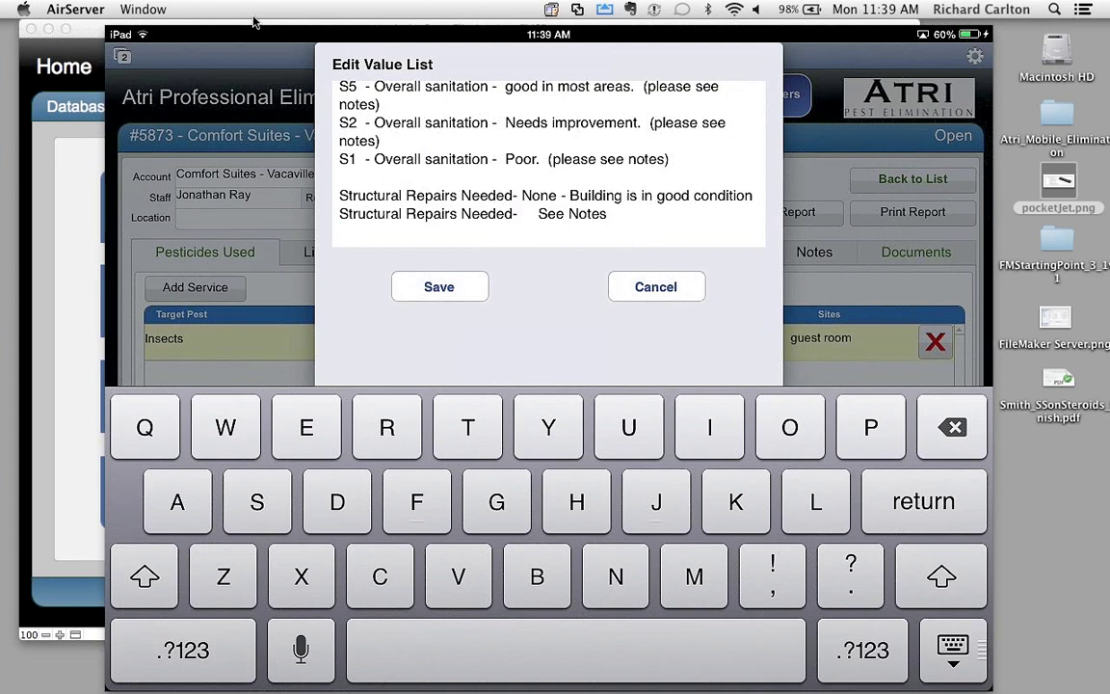
{"action": "left_click", "coordinate": [655, 286]}
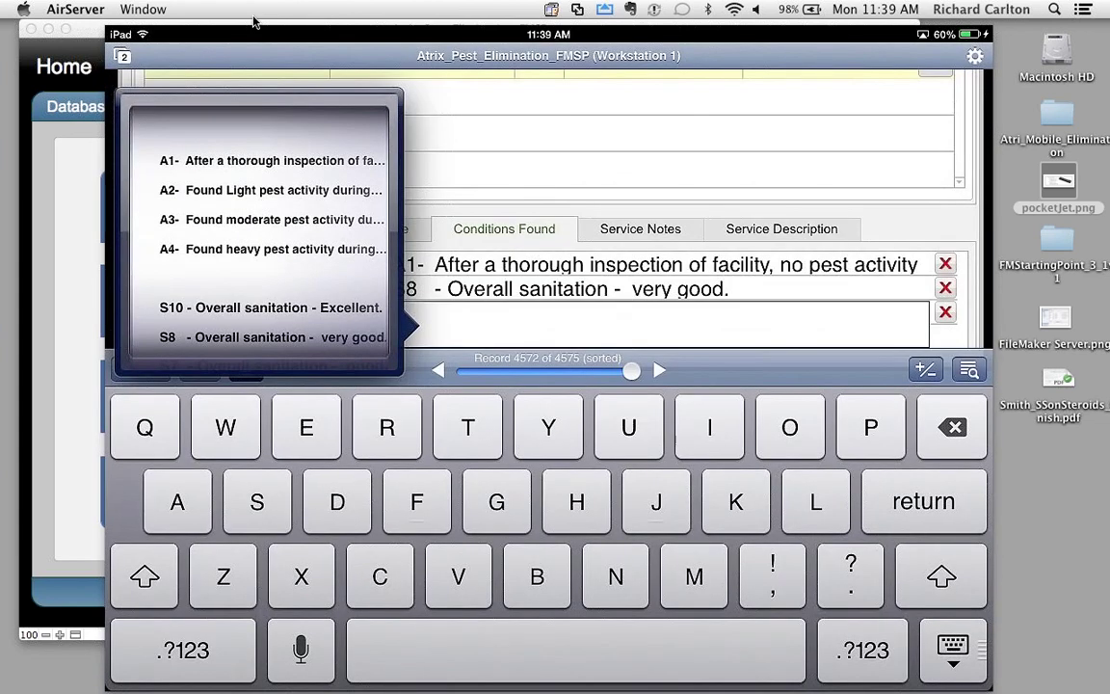
Step: Set the third condition found to "A4- Found heavy pest activity during treatment/"
{"action": "left_click", "coordinate": [285, 248]}
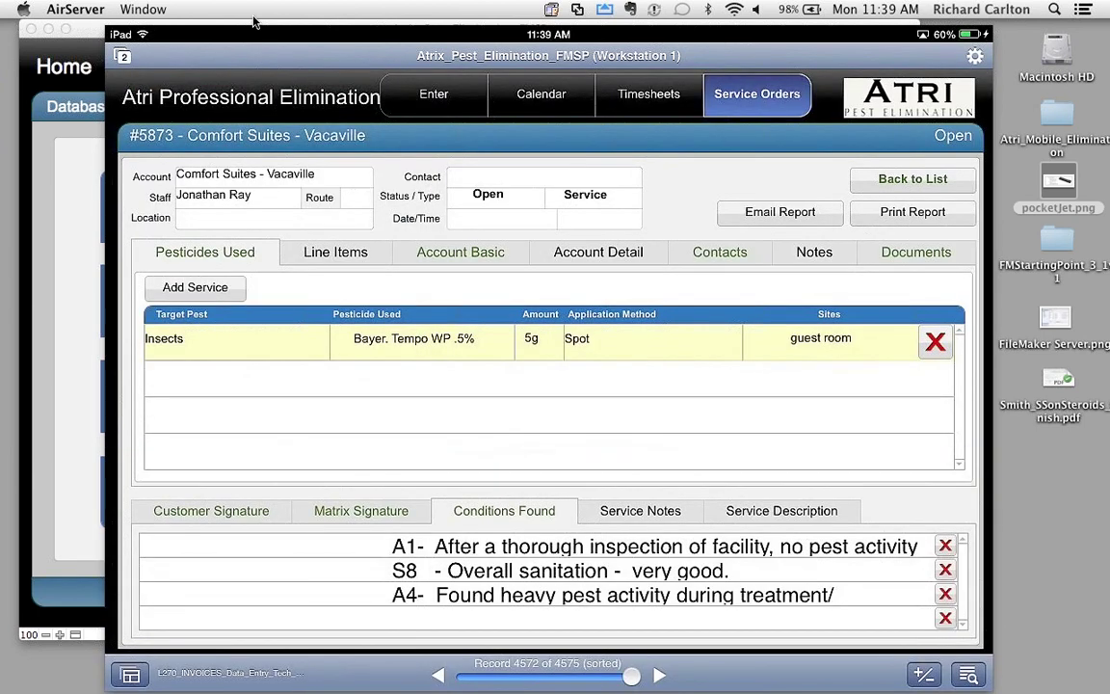
Step: Set the fourth condition found to "S5 - Overall sanitation - good in most areas."
{"action": "left_click", "coordinate": [535, 618]}
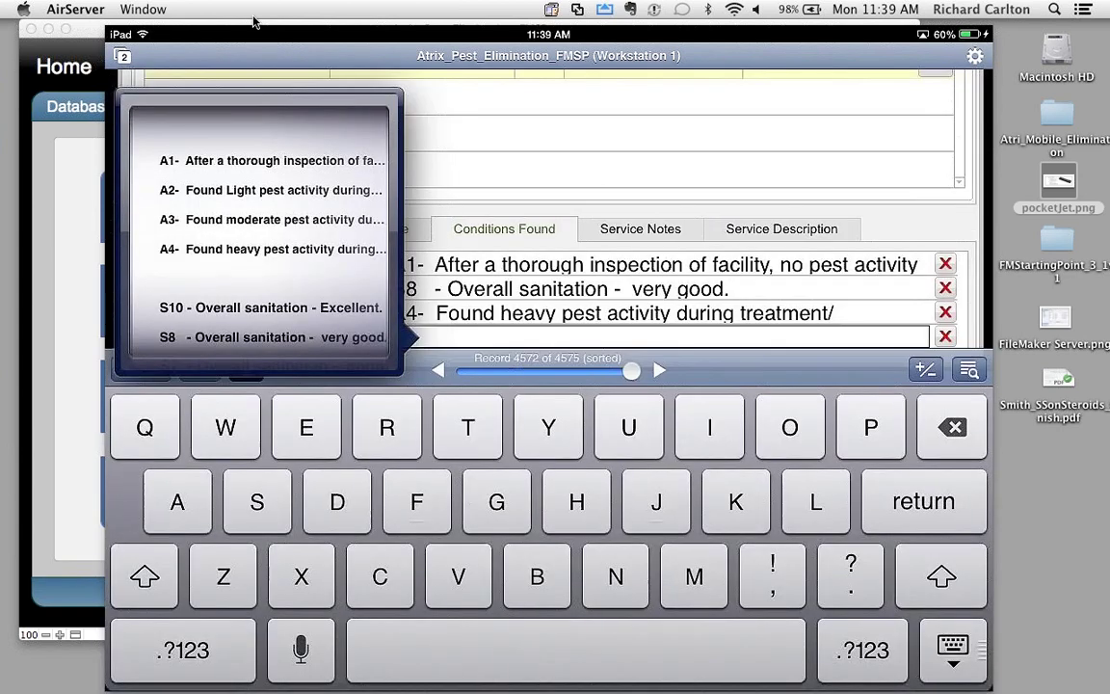
{"action": "scroll", "coordinate": [258, 231], "scroll_direction": "down", "scroll_amount": 4}
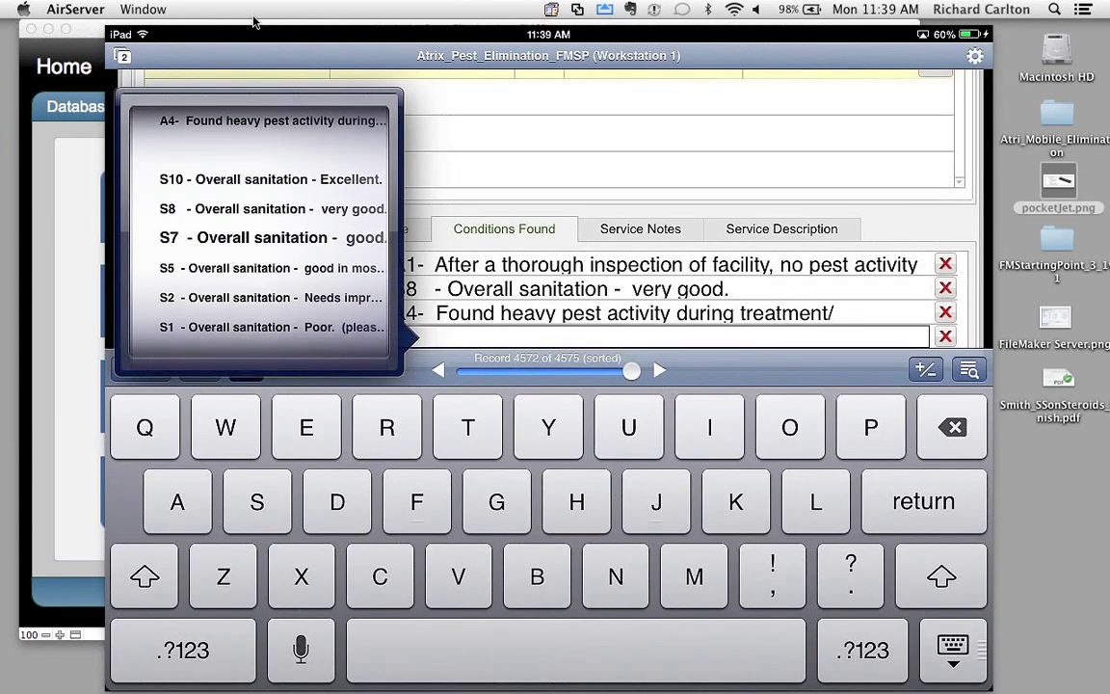
{"action": "left_click", "coordinate": [273, 268]}
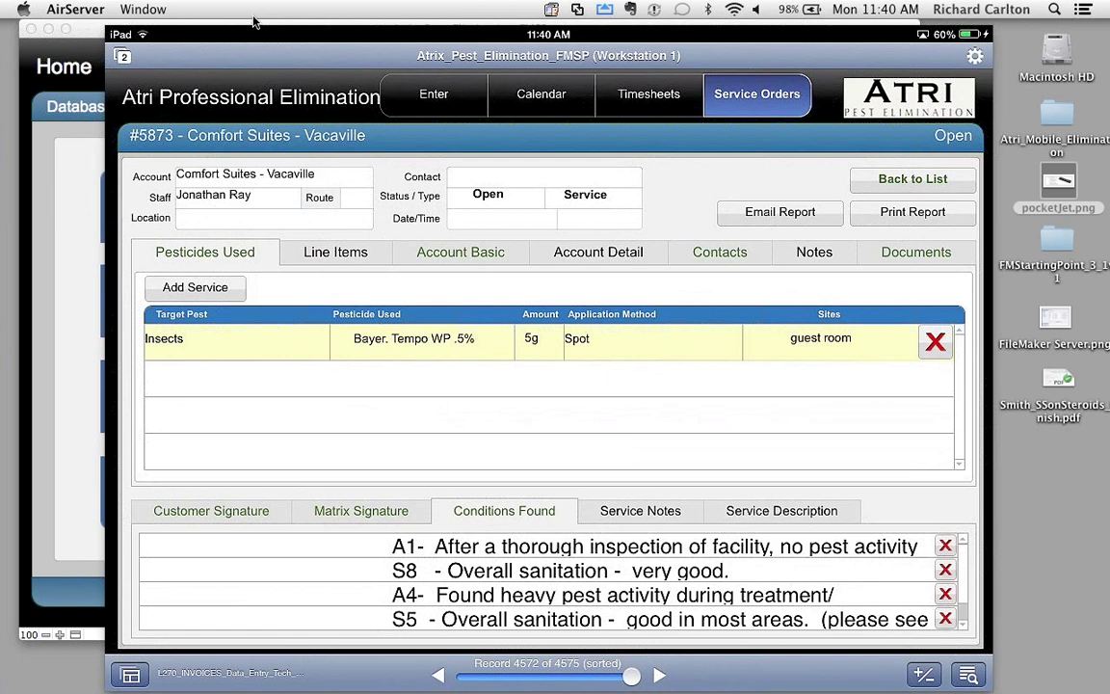
Step: Move the mirrored iPad aside, bring up the FMSP Large Dataset Sample database and open its Contacts module
{"action": "mouse_move", "coordinate": [193, 32]}
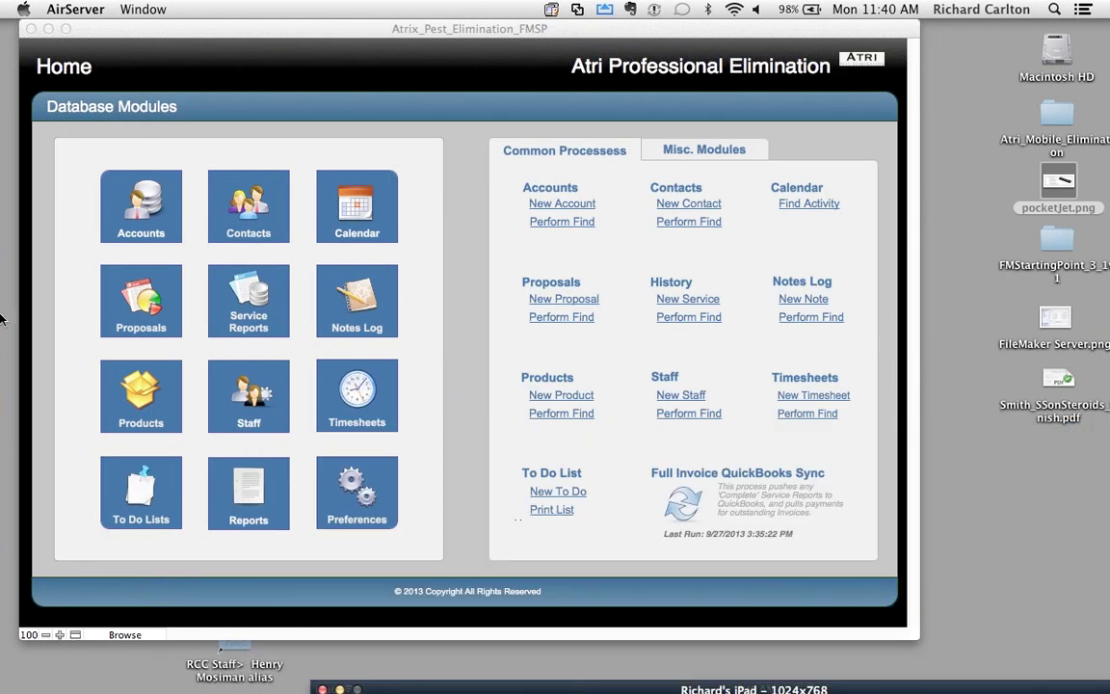
{"action": "mouse_move", "coordinate": [2, 318]}
{"action": "left_click", "coordinate": [22, 547]}
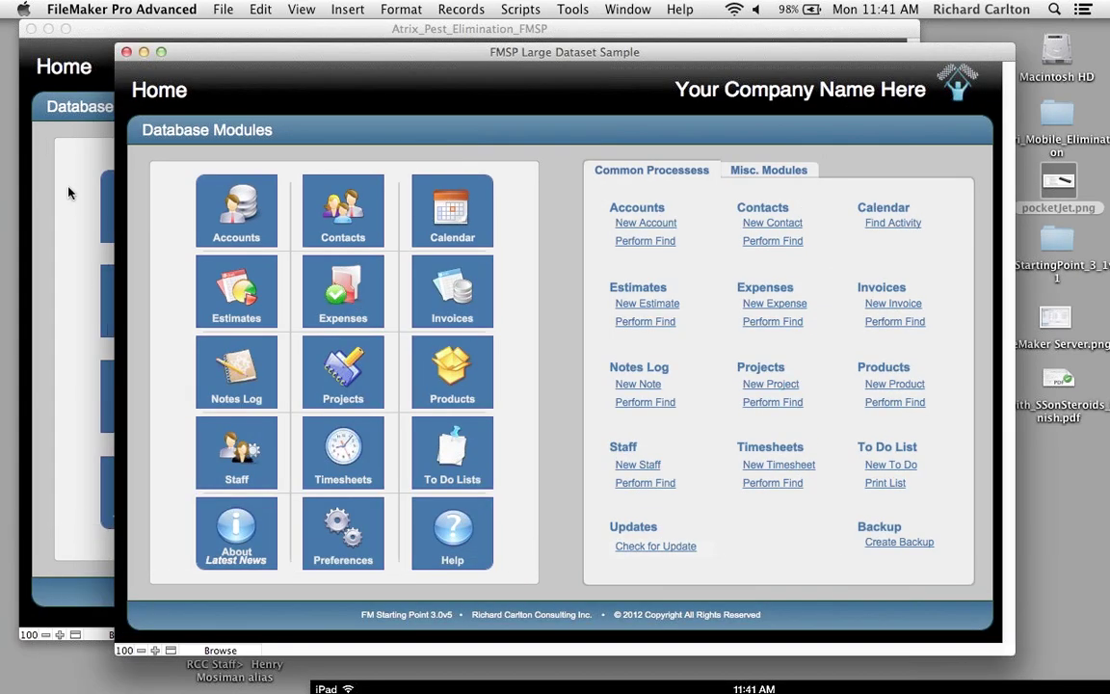
{"action": "left_click", "coordinate": [66, 176]}
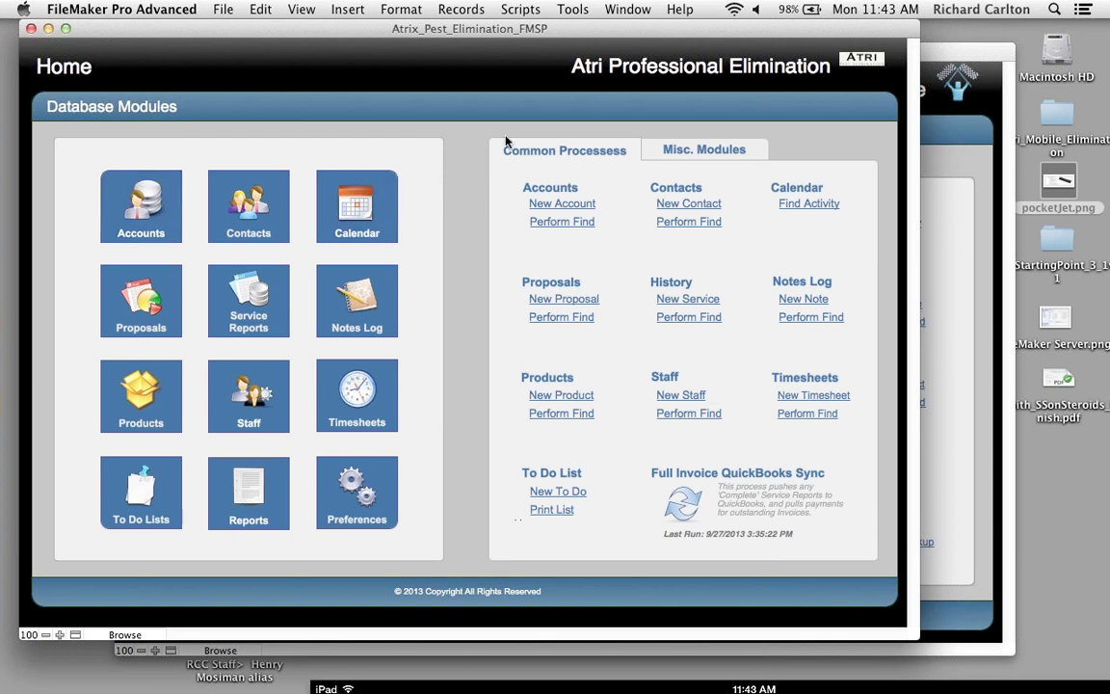
{"action": "left_click", "coordinate": [616, 9]}
{"action": "left_click", "coordinate": [609, 199]}
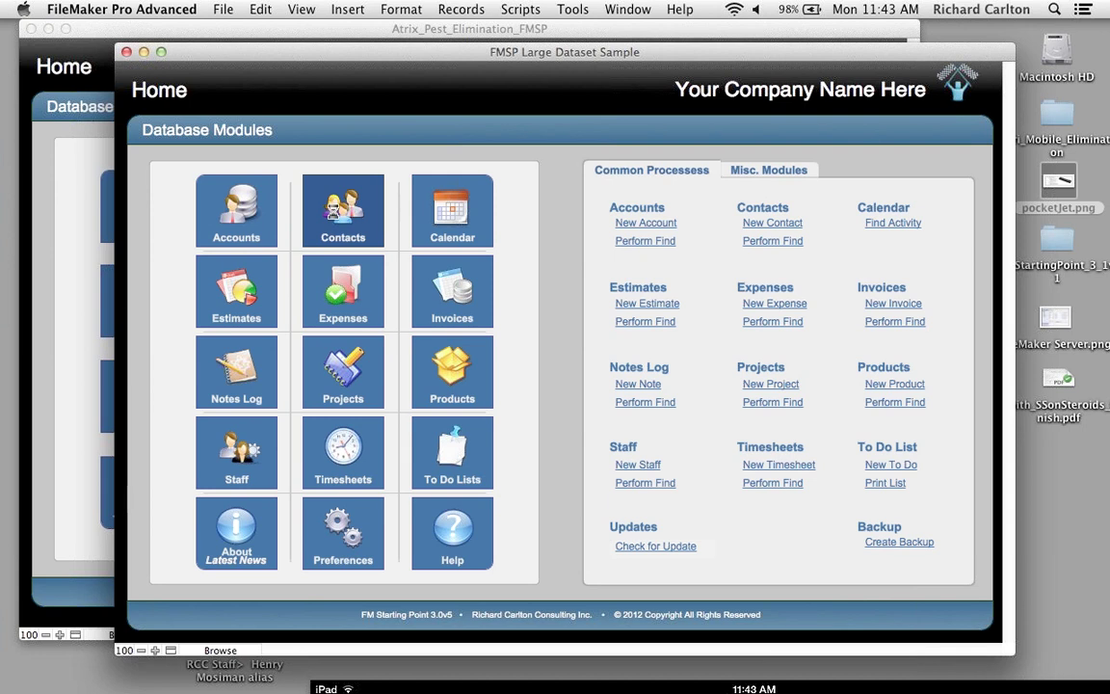
{"action": "left_click", "coordinate": [317, 204]}
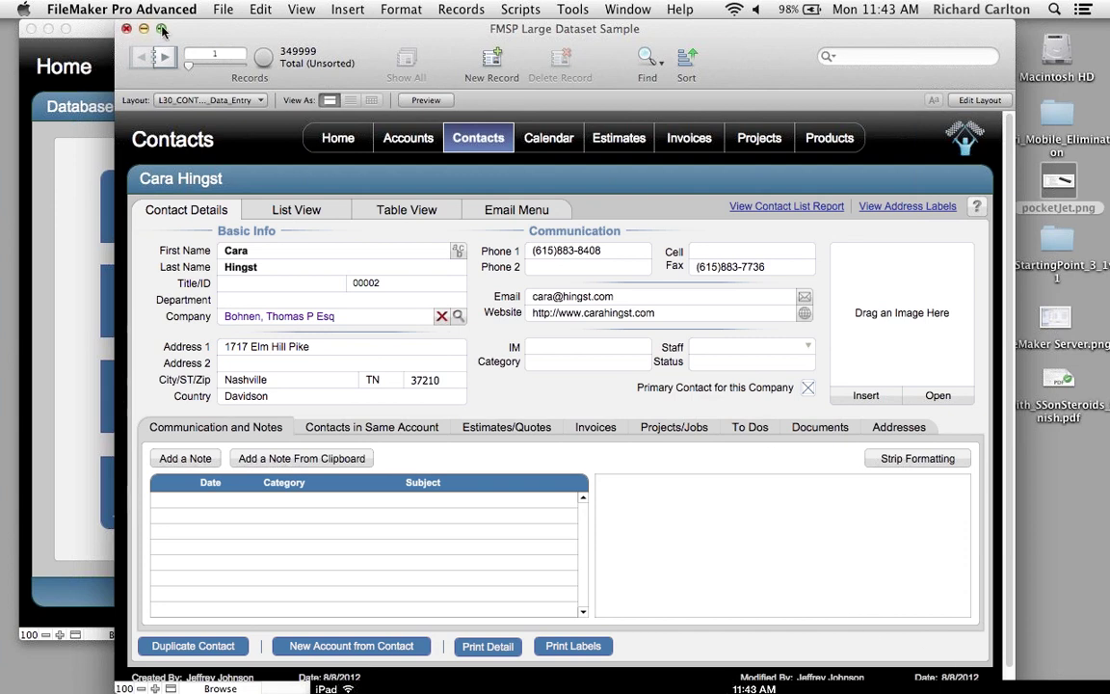
{"action": "left_click_drag", "start_coordinate": [145, 22], "coordinate": [145, 32]}
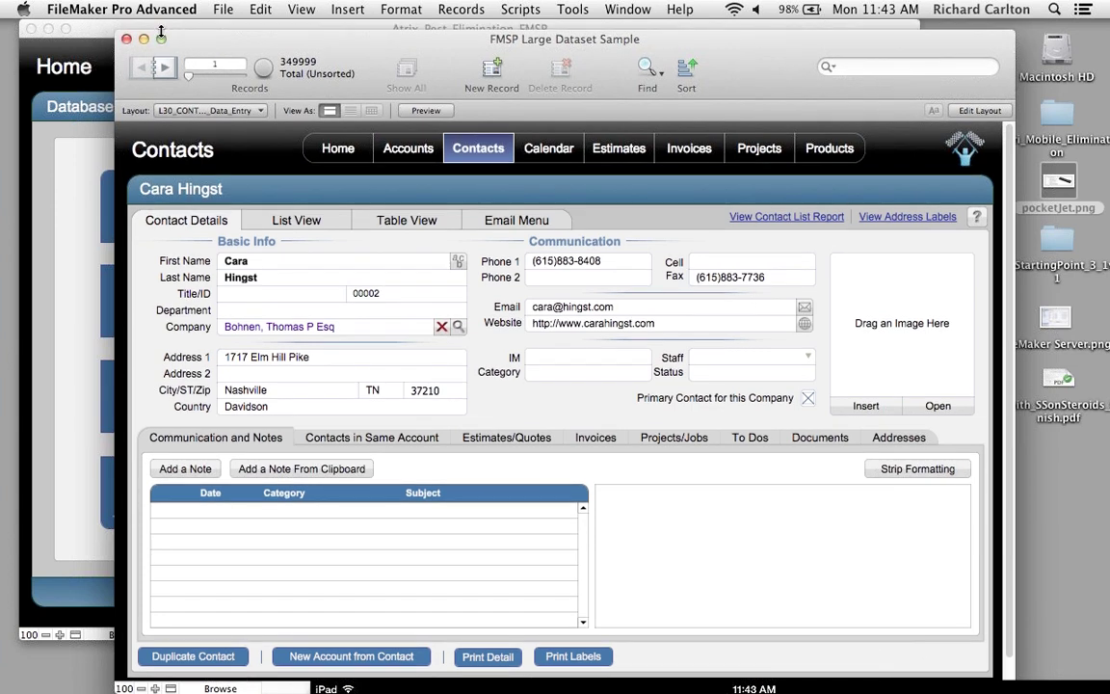
Step: Find the contacts whose first name starts with "ca", review them as a list and return to the contact details
{"action": "left_click", "coordinate": [222, 688]}
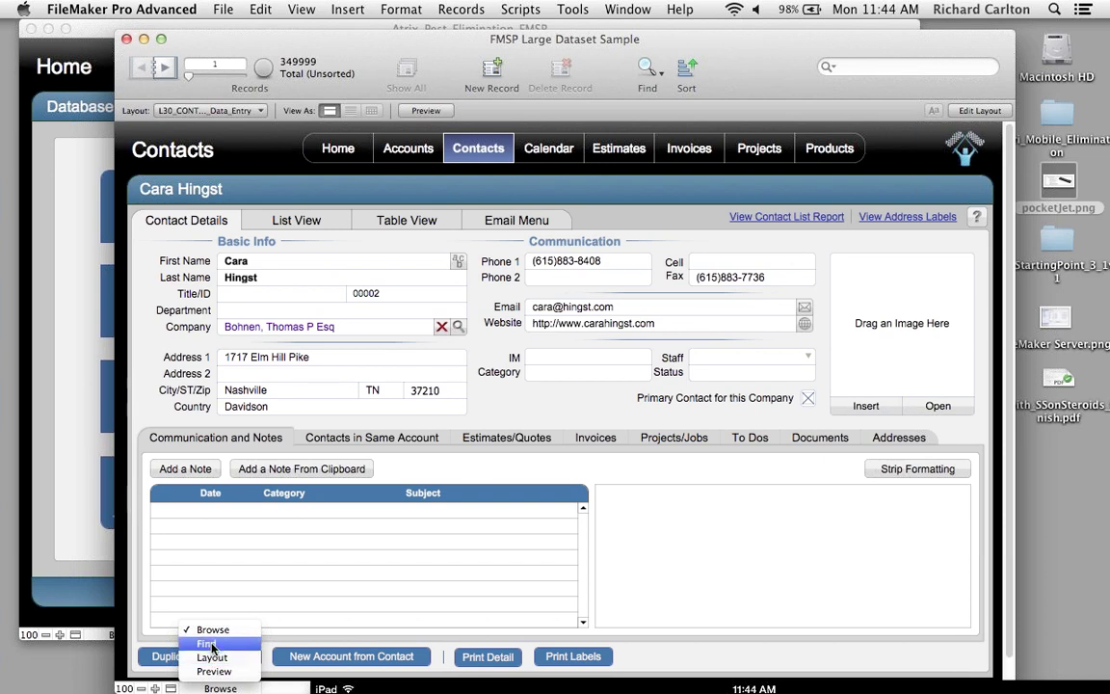
{"action": "left_click", "coordinate": [395, 65]}
{"action": "left_click", "coordinate": [294, 12]}
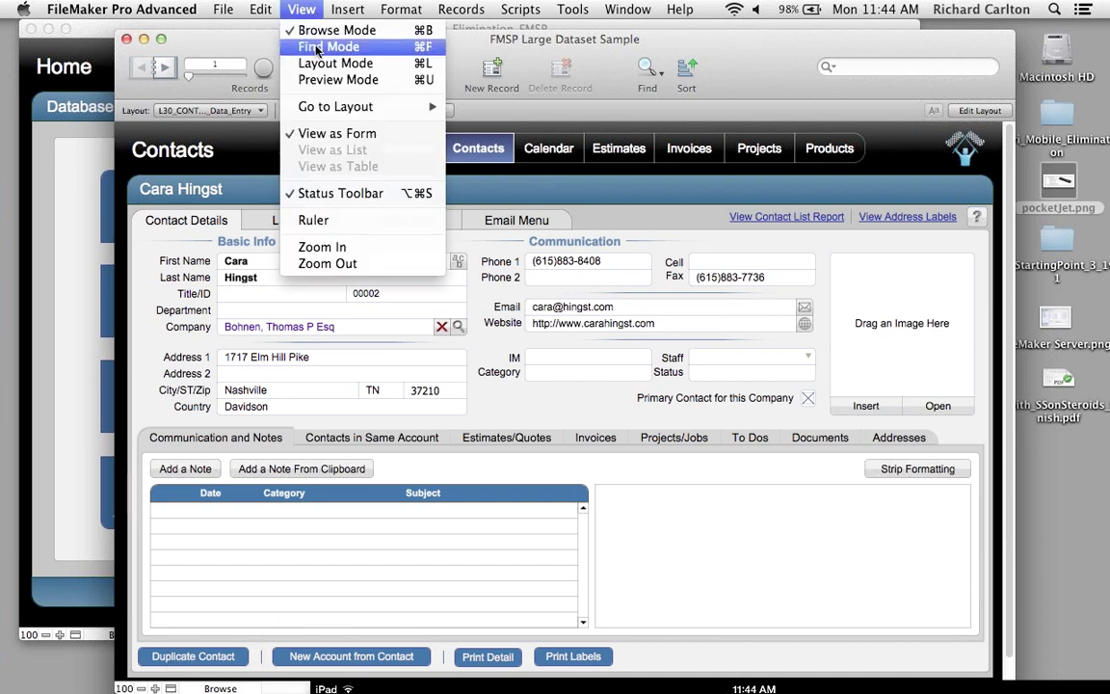
{"action": "left_click", "coordinate": [318, 47]}
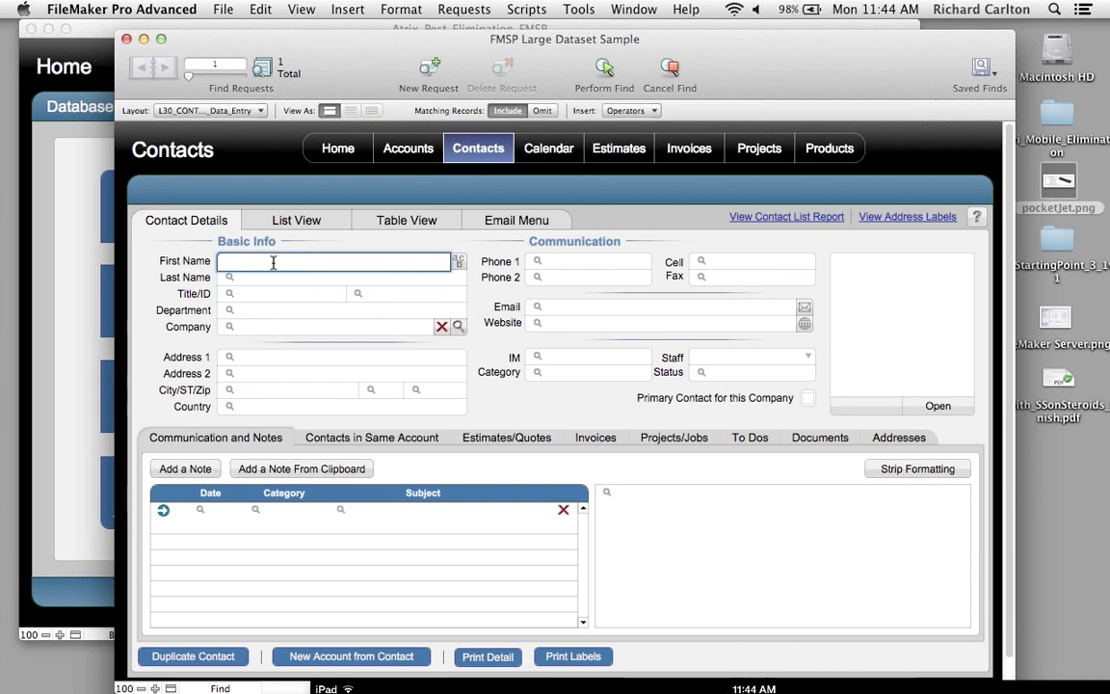
{"action": "type", "text": "ca"}
{"action": "key", "text": "Return"}
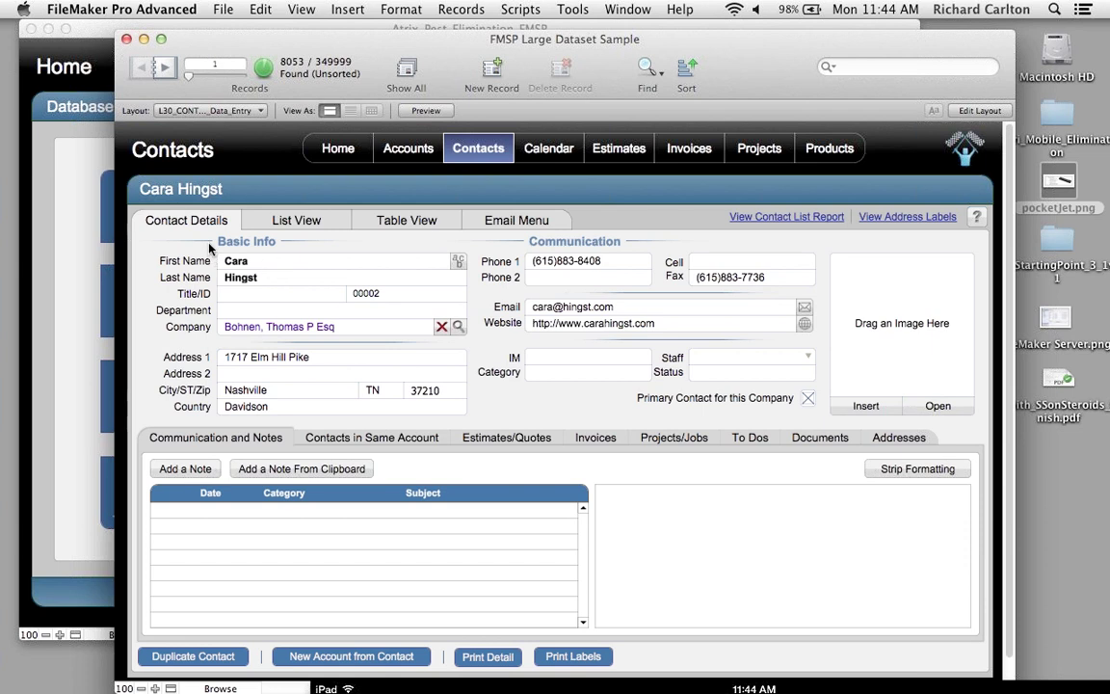
{"action": "left_click", "coordinate": [284, 221]}
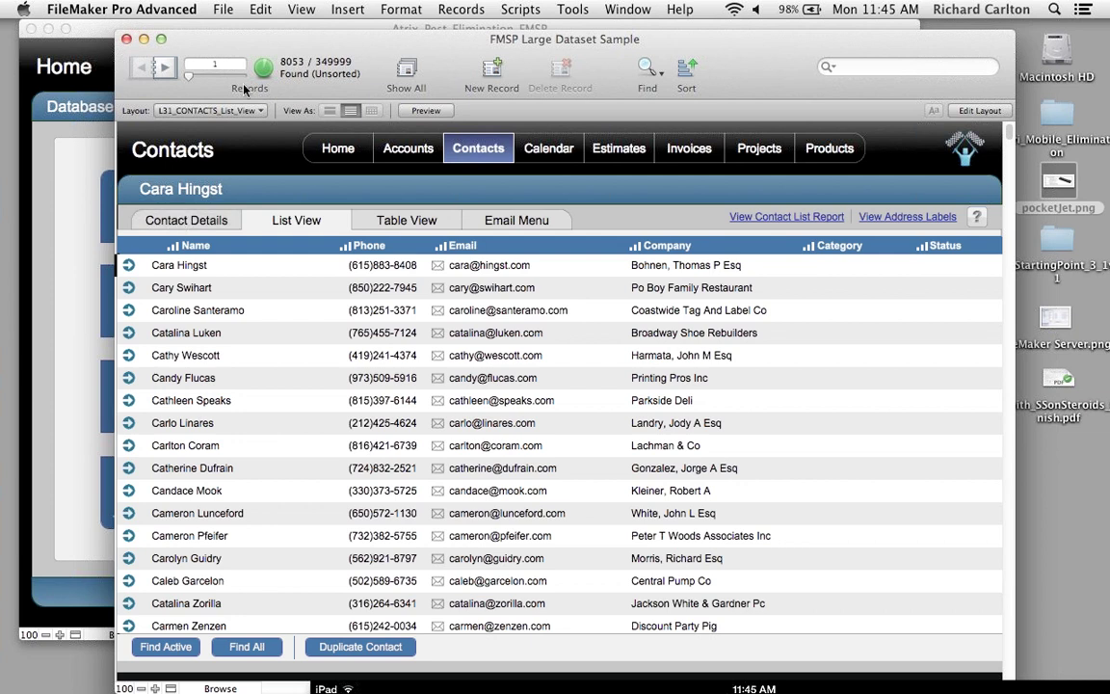
{"action": "left_click", "coordinate": [186, 220]}
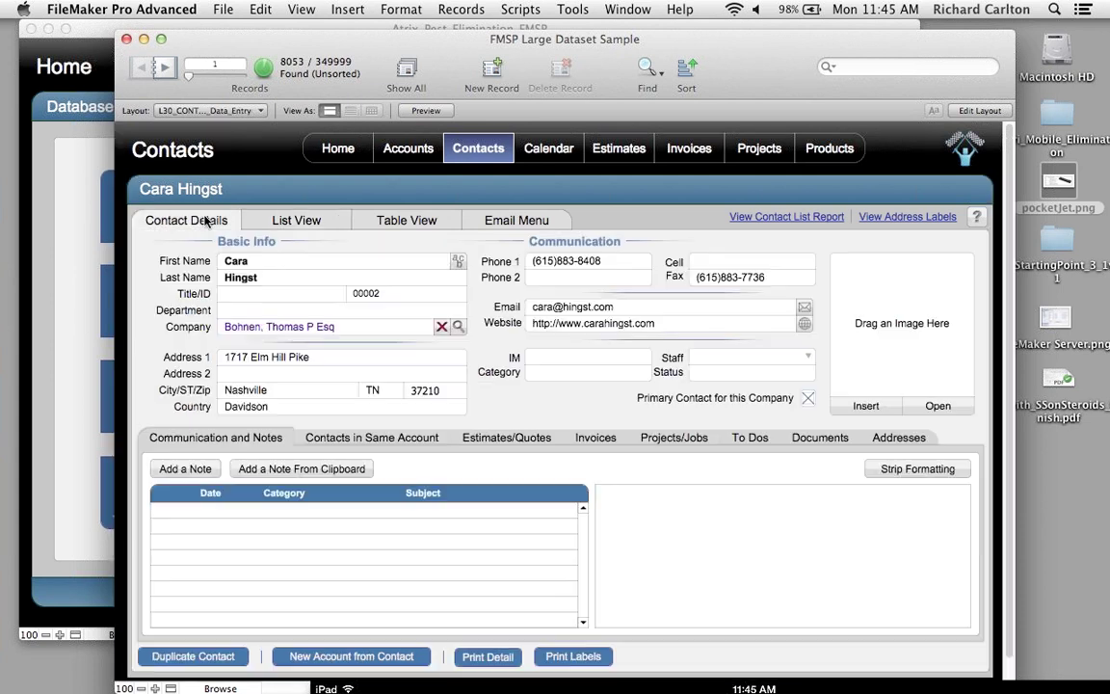
{"action": "key", "text": "super+f"}
{"action": "left_click", "coordinate": [452, 10]}
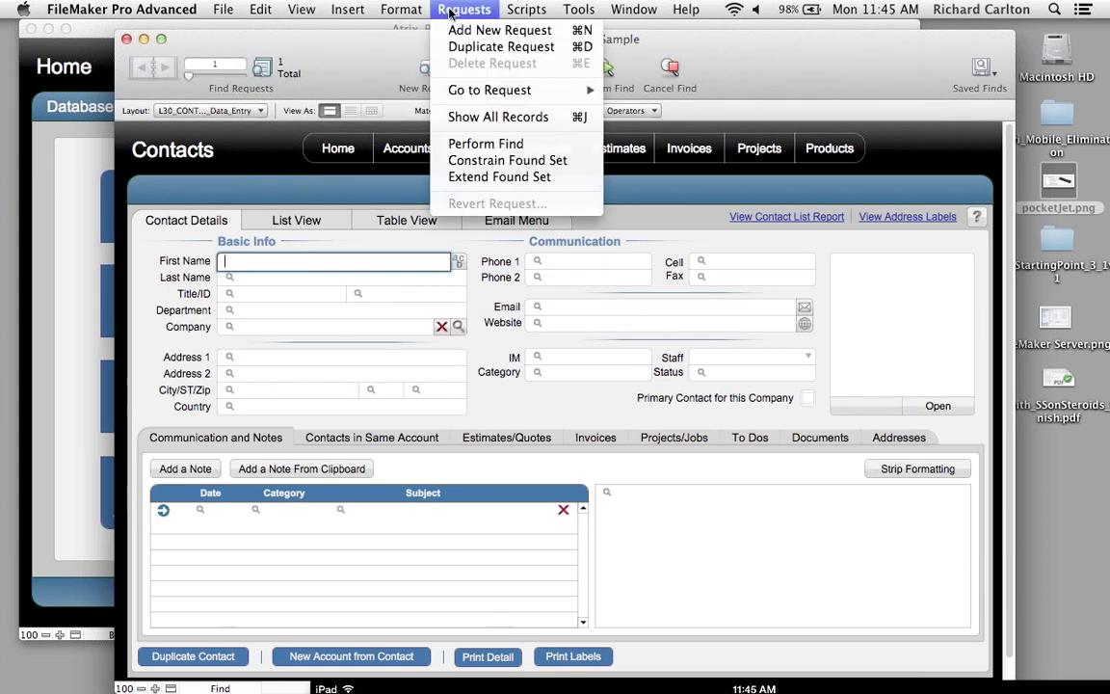
{"action": "left_click", "coordinate": [491, 160]}
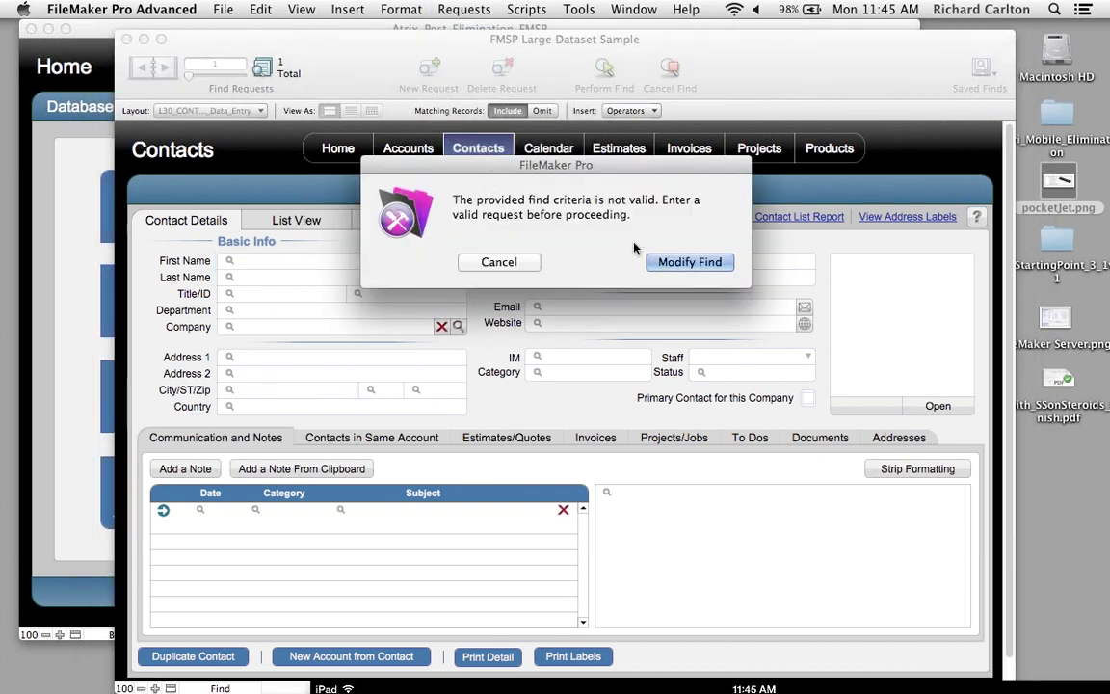
{"action": "left_click", "coordinate": [484, 263]}
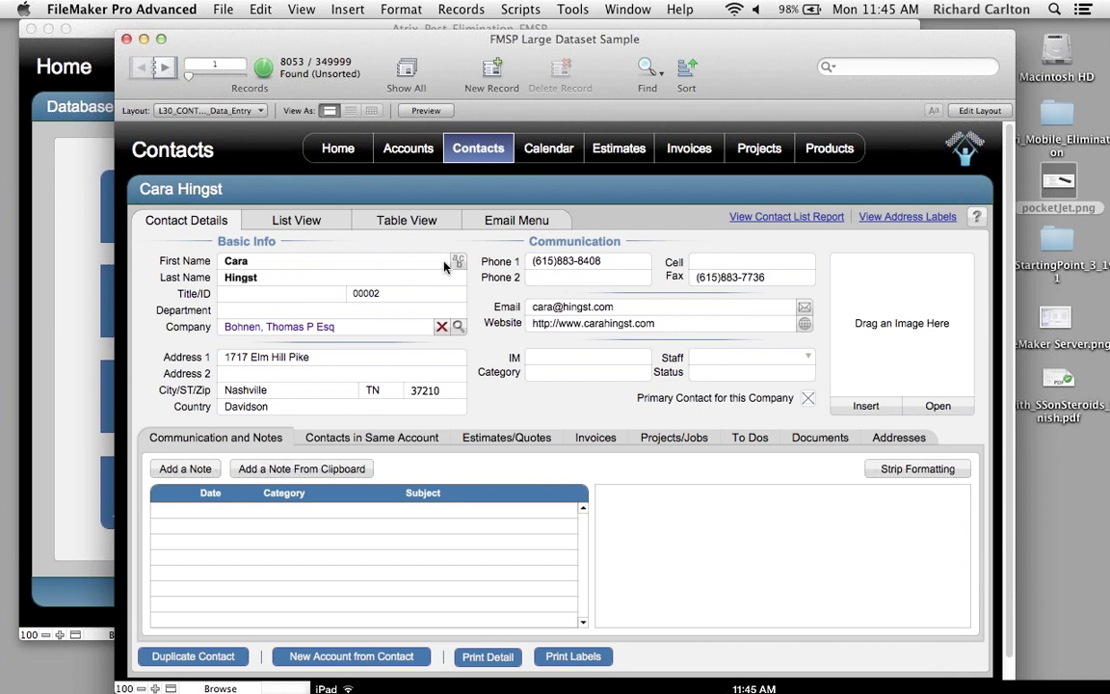
{"action": "left_click", "coordinate": [438, 9]}
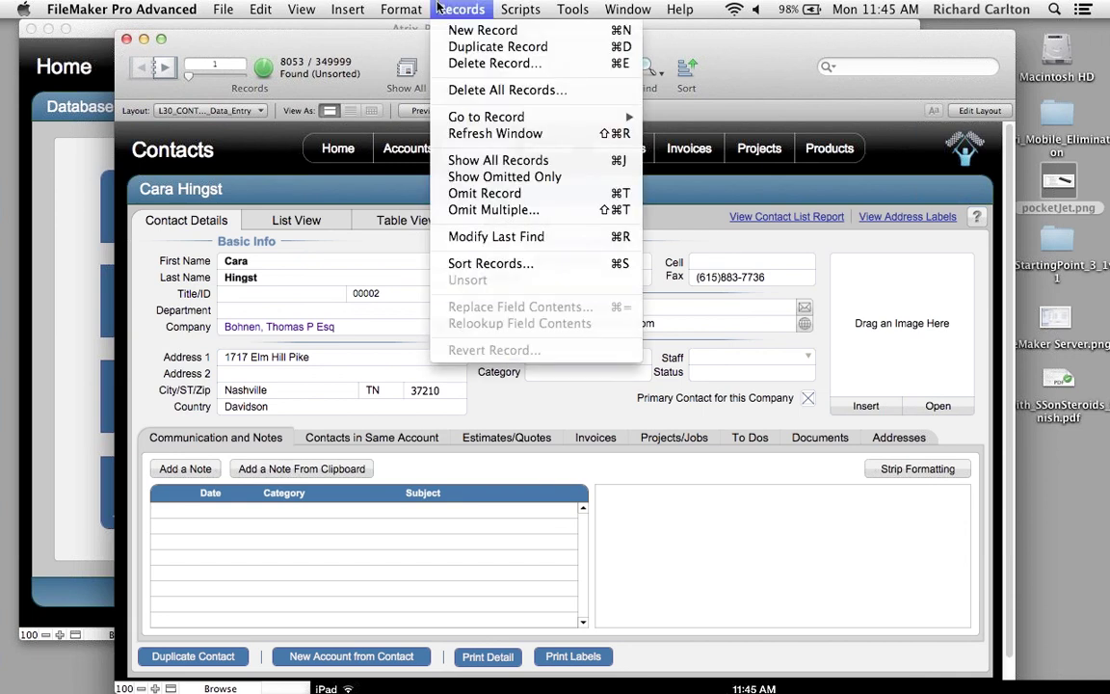
Step: Constrain the found set to contacts whose state is TN
{"action": "key", "text": "super+f"}
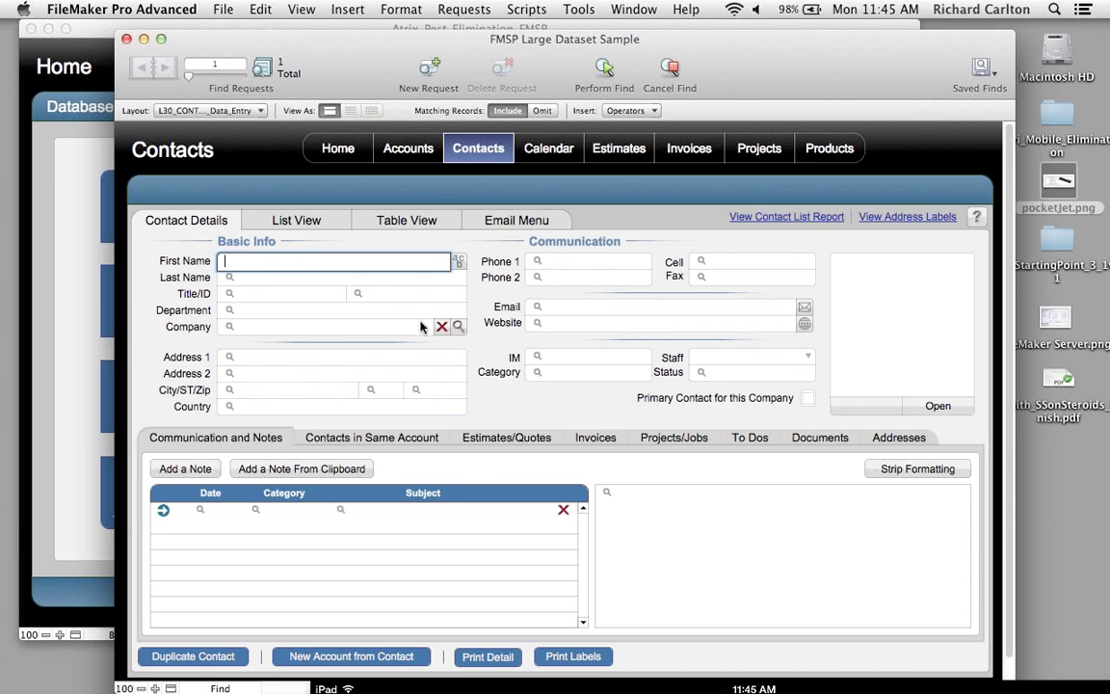
{"action": "left_click", "coordinate": [378, 390]}
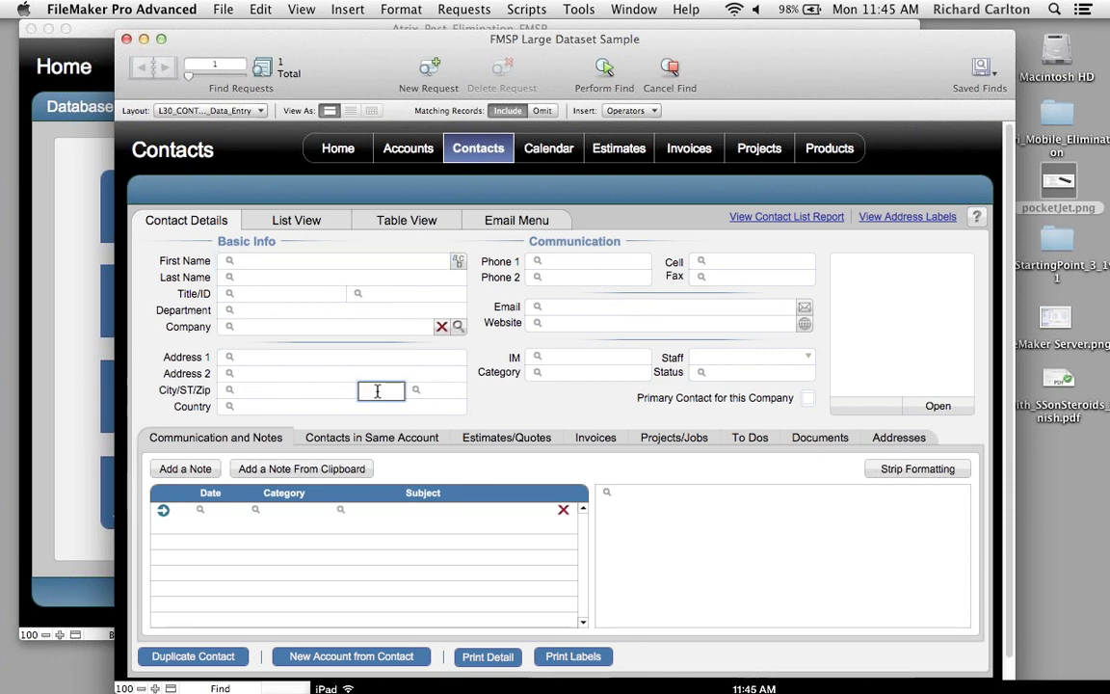
{"action": "type", "text": "TN"}
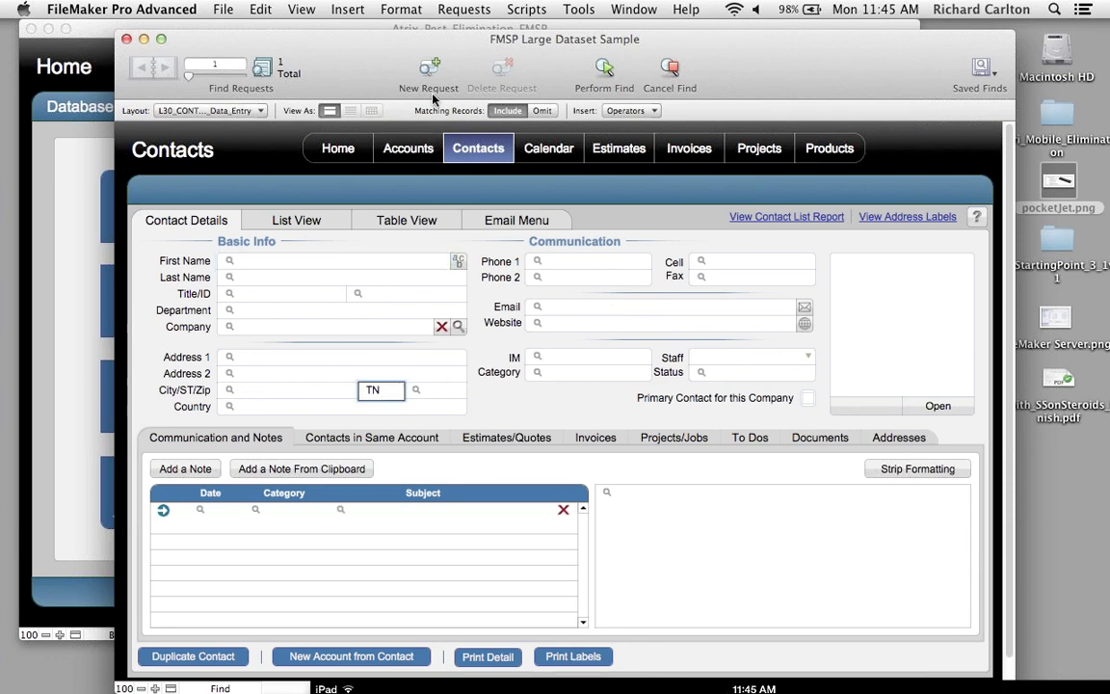
{"action": "left_click", "coordinate": [465, 10]}
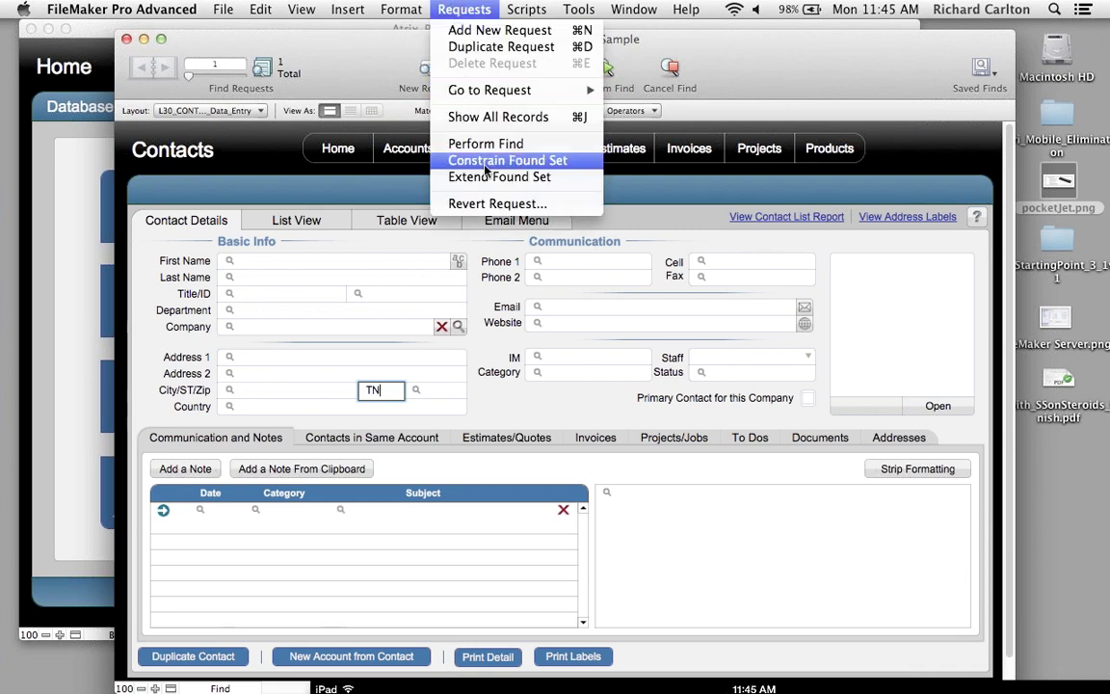
{"action": "left_click", "coordinate": [584, 170]}
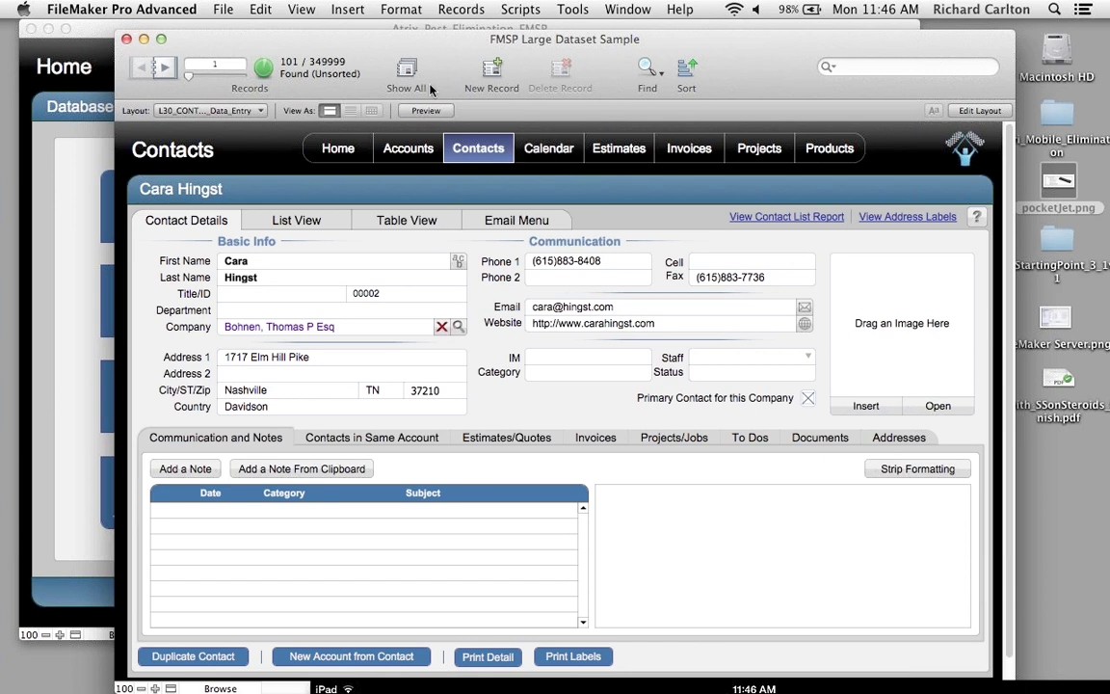
Step: Show the found contacts as a list, start an email to the first one and hide Mail again
{"action": "left_click", "coordinate": [301, 222]}
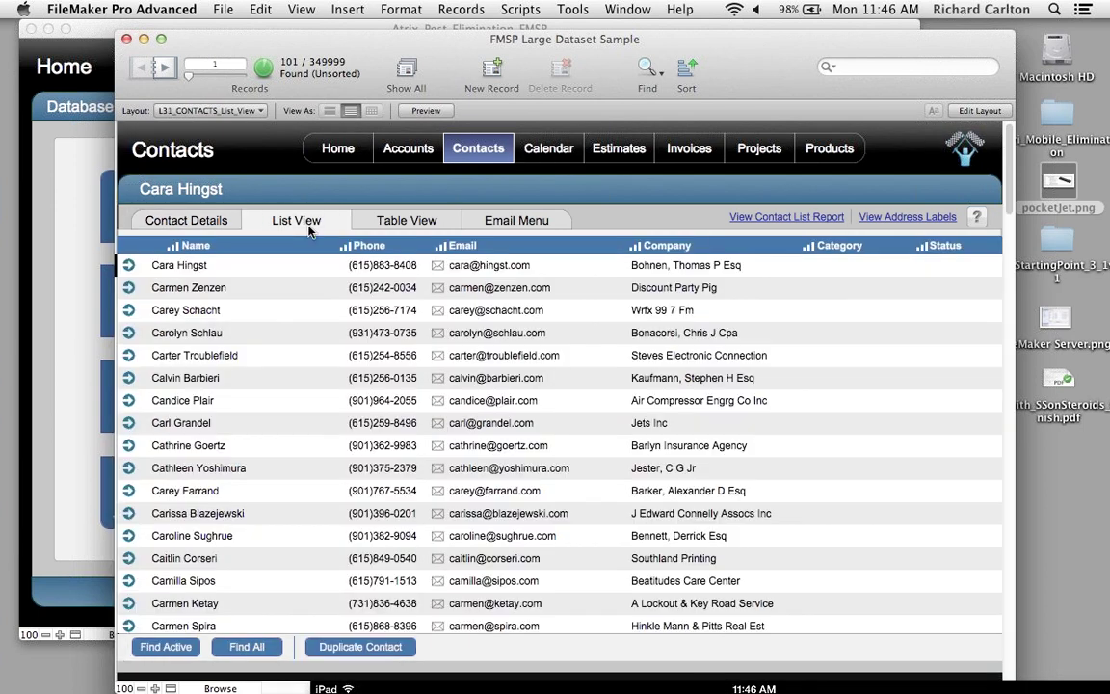
{"action": "left_click", "coordinate": [439, 266]}
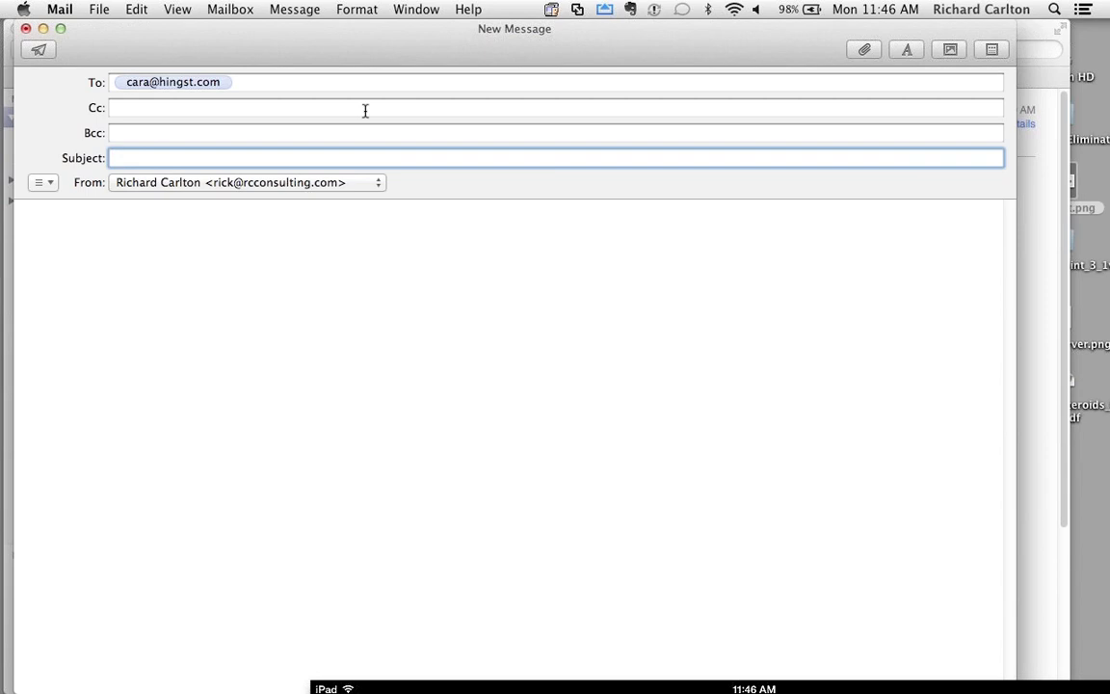
{"action": "key", "text": "super+h"}
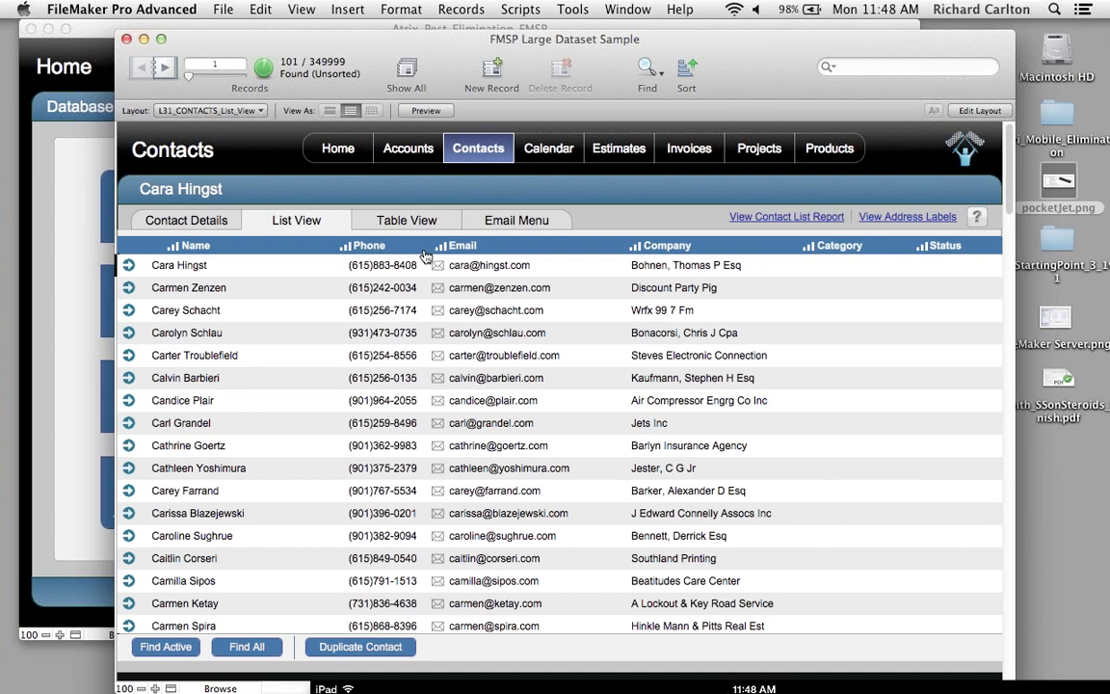
Step: Move the Atrix_Pest_Elimination_FMSP window aside and bring up the FM_Starting_Point_3 database
{"action": "left_click", "coordinate": [80, 197]}
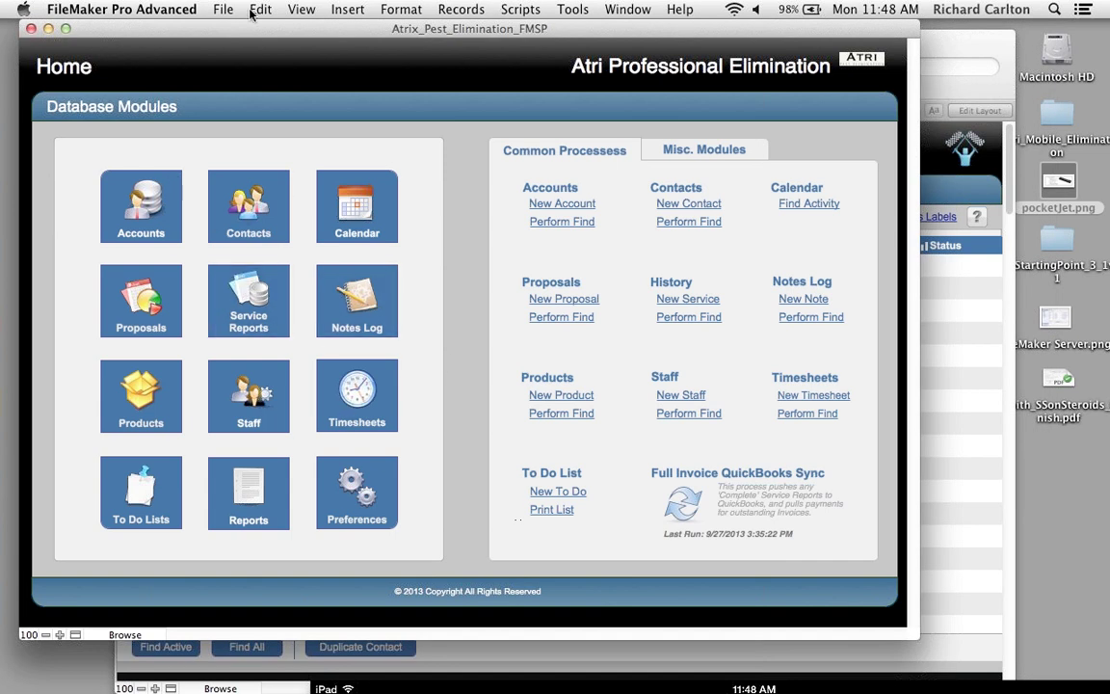
{"action": "left_click_drag", "start_coordinate": [220, 25], "coordinate": [357, 82]}
{"action": "mouse_move", "coordinate": [3, 328]}
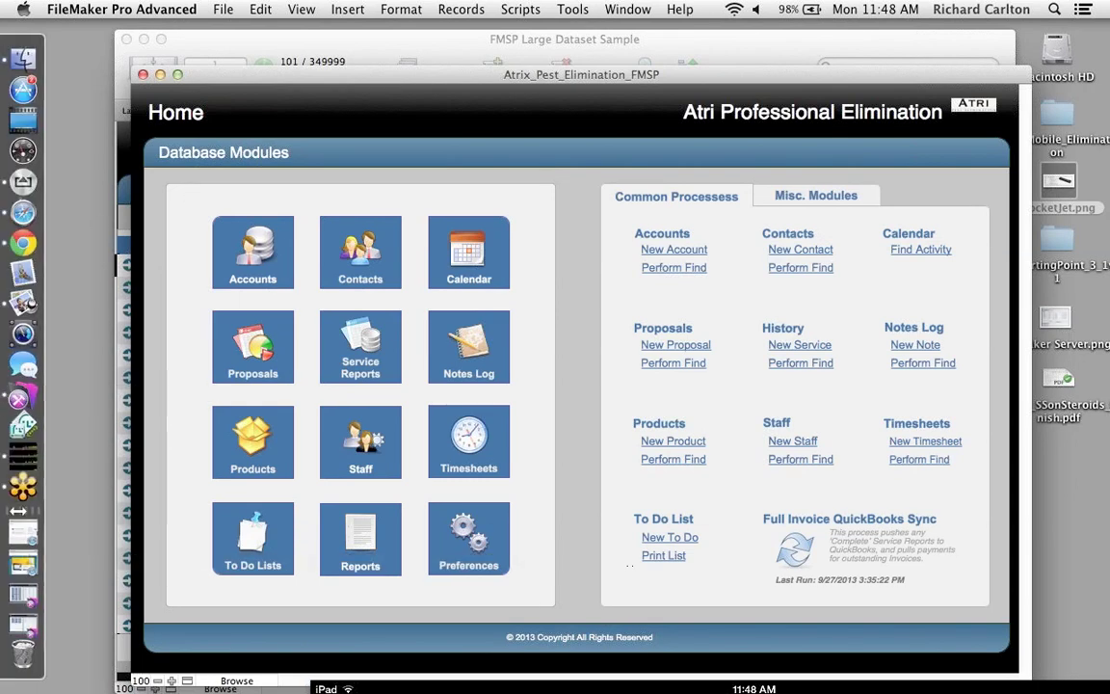
{"action": "left_click", "coordinate": [21, 594]}
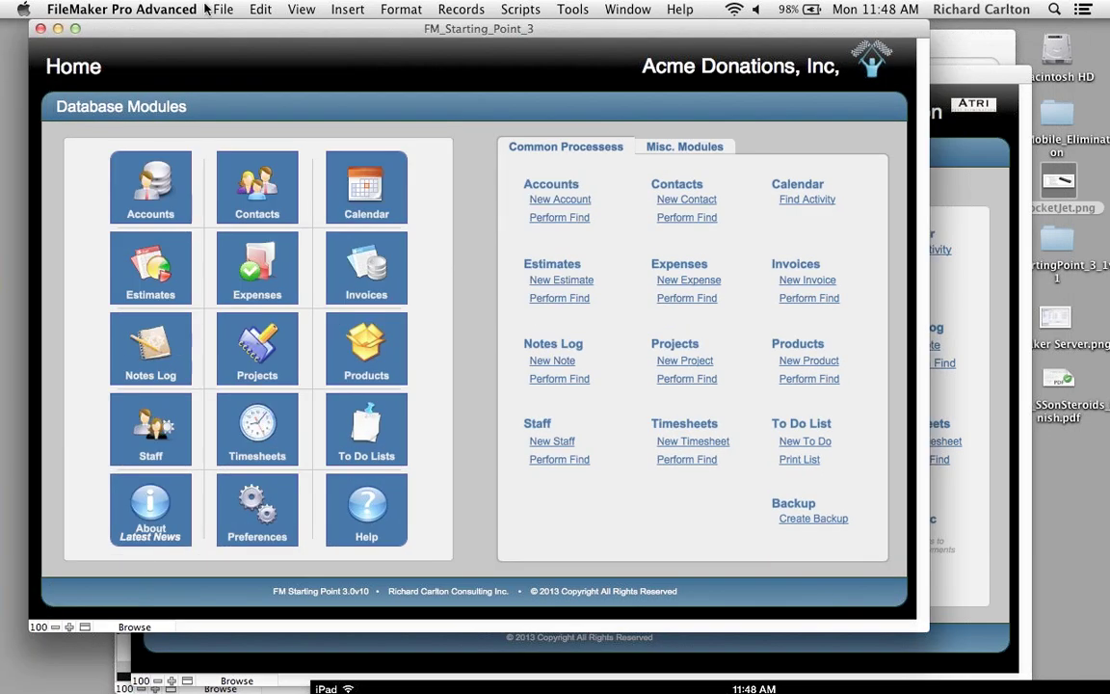
{"action": "left_click", "coordinate": [224, 8]}
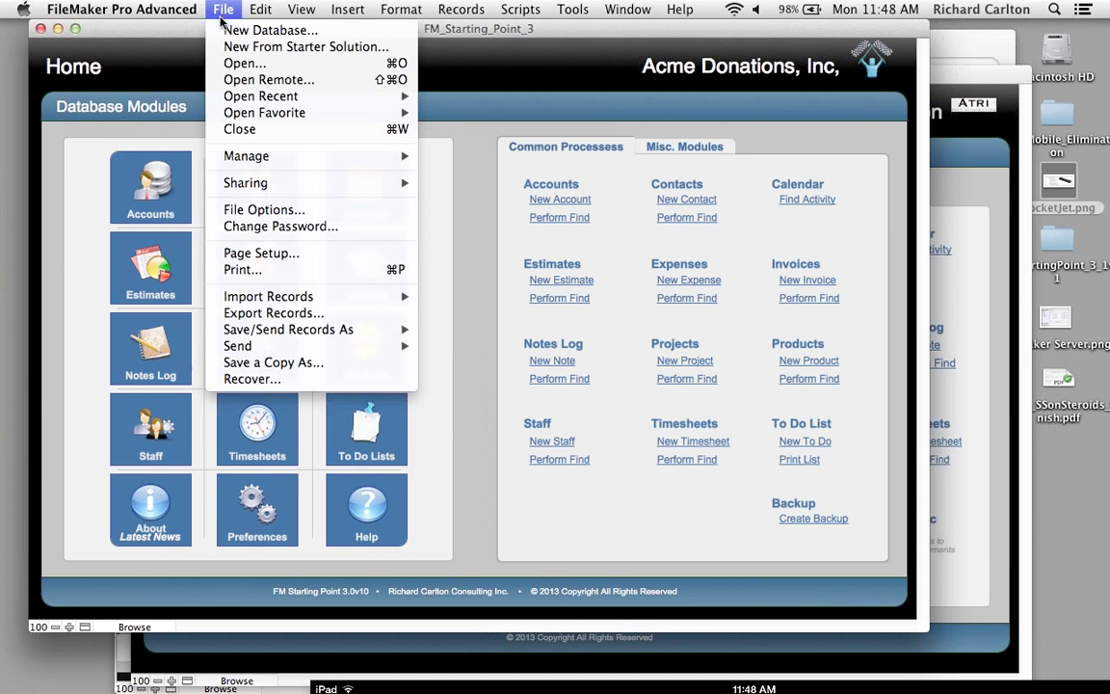
{"action": "left_click", "coordinate": [142, 56]}
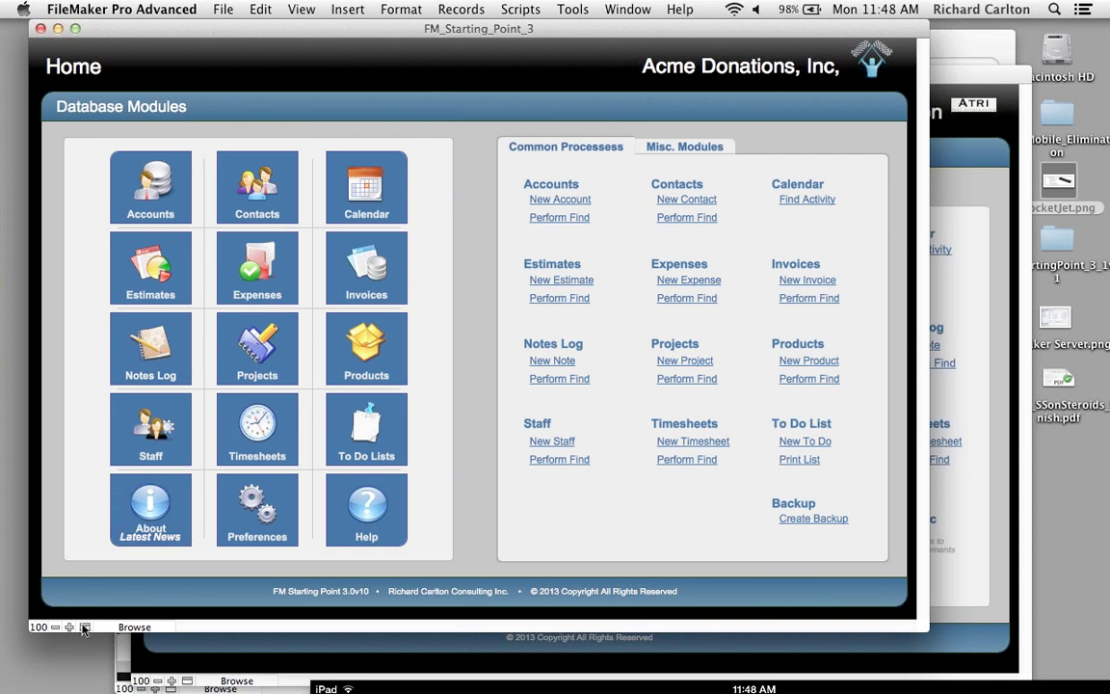
Step: Show the status toolbar in FM_Starting_Point_3 and look through the desktop, iPad, iPhone and iPad Mini layout folders
{"action": "left_click", "coordinate": [85, 626]}
{"action": "left_click", "coordinate": [77, 101]}
{"action": "mouse_move", "coordinate": [111, 104]}
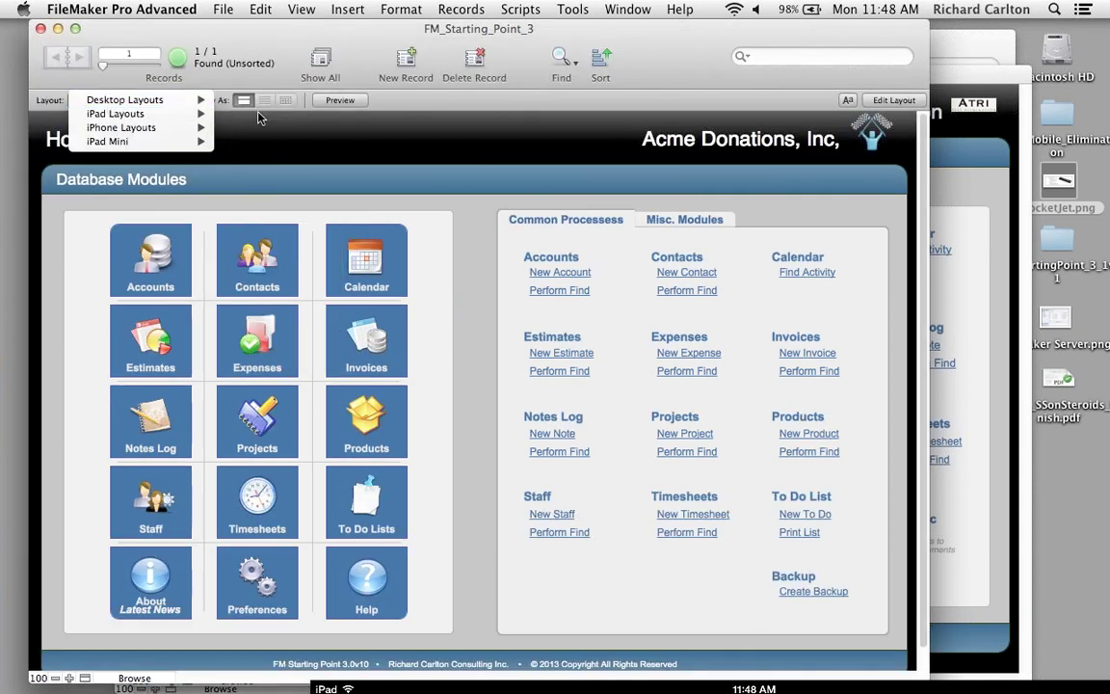
{"action": "mouse_move", "coordinate": [239, 156]}
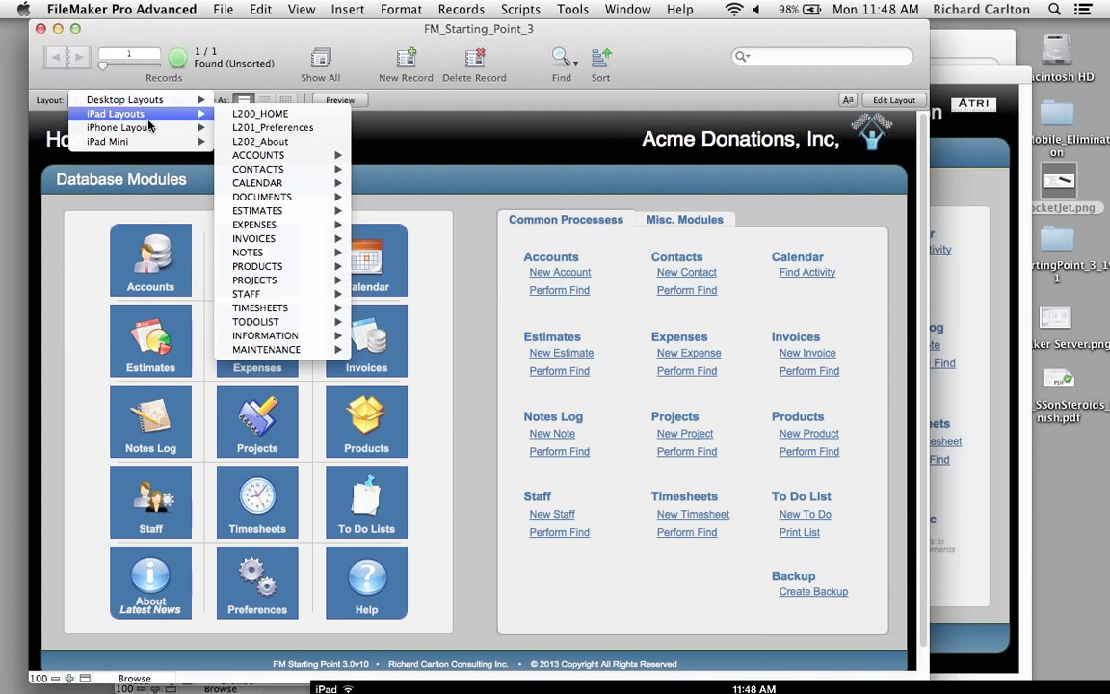
{"action": "mouse_move", "coordinate": [149, 127]}
{"action": "left_click", "coordinate": [358, 128]}
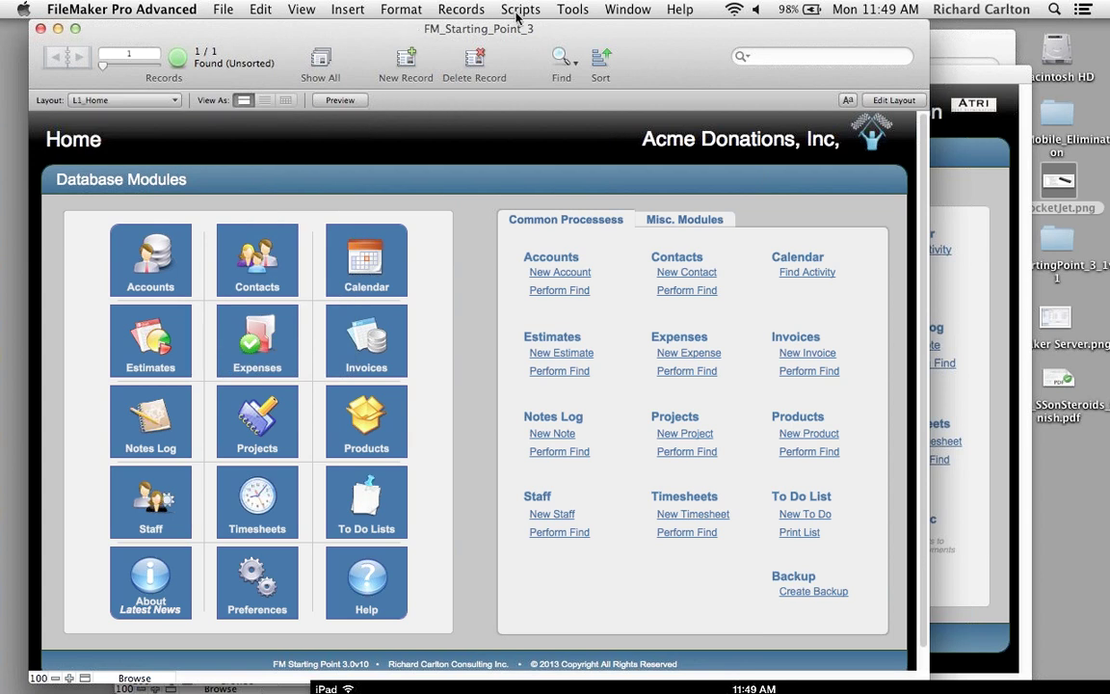
Step: Open the database definition of FM_Starting_Point_3 and look through its list of tables
{"action": "left_click", "coordinate": [214, 8]}
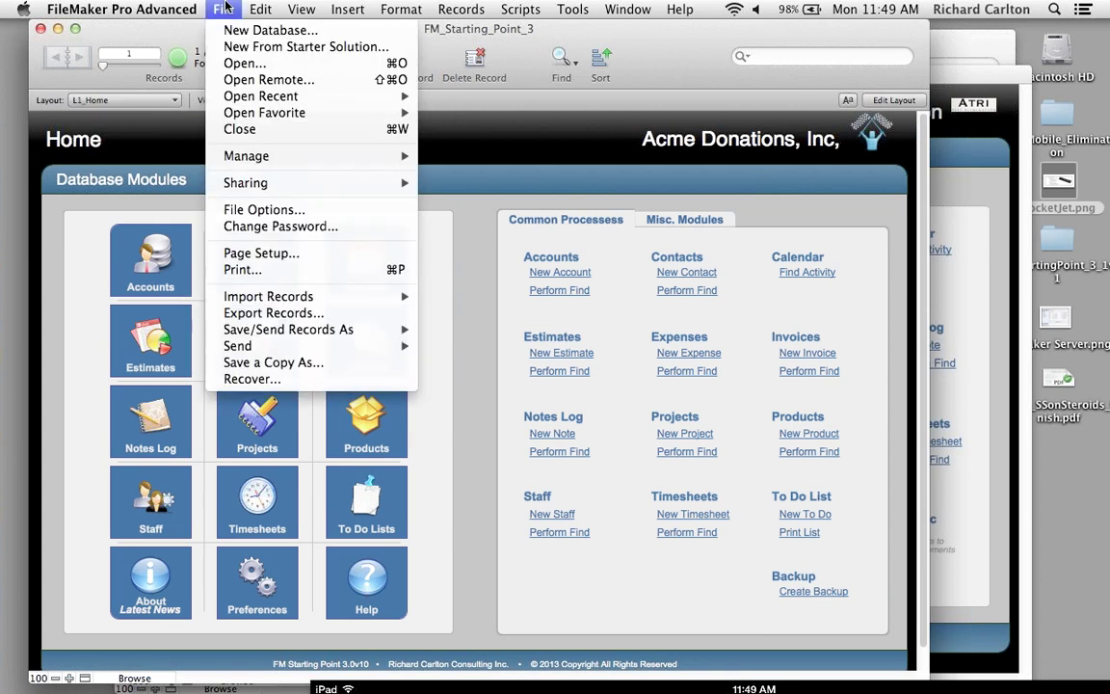
{"action": "mouse_move", "coordinate": [352, 159]}
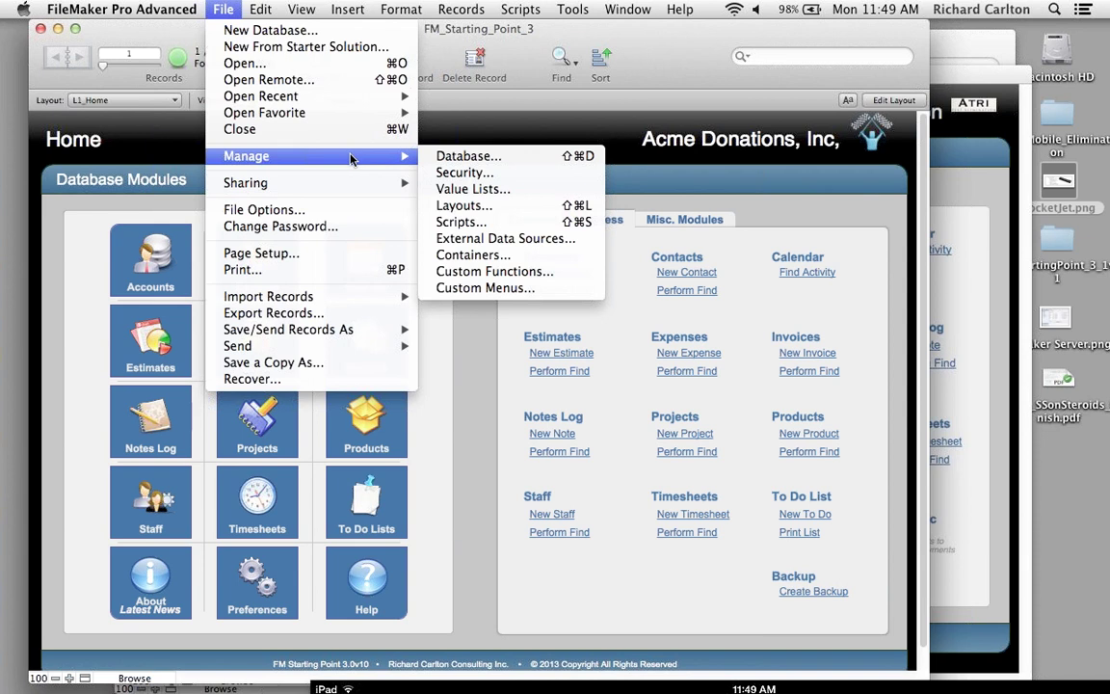
{"action": "left_click", "coordinate": [453, 156]}
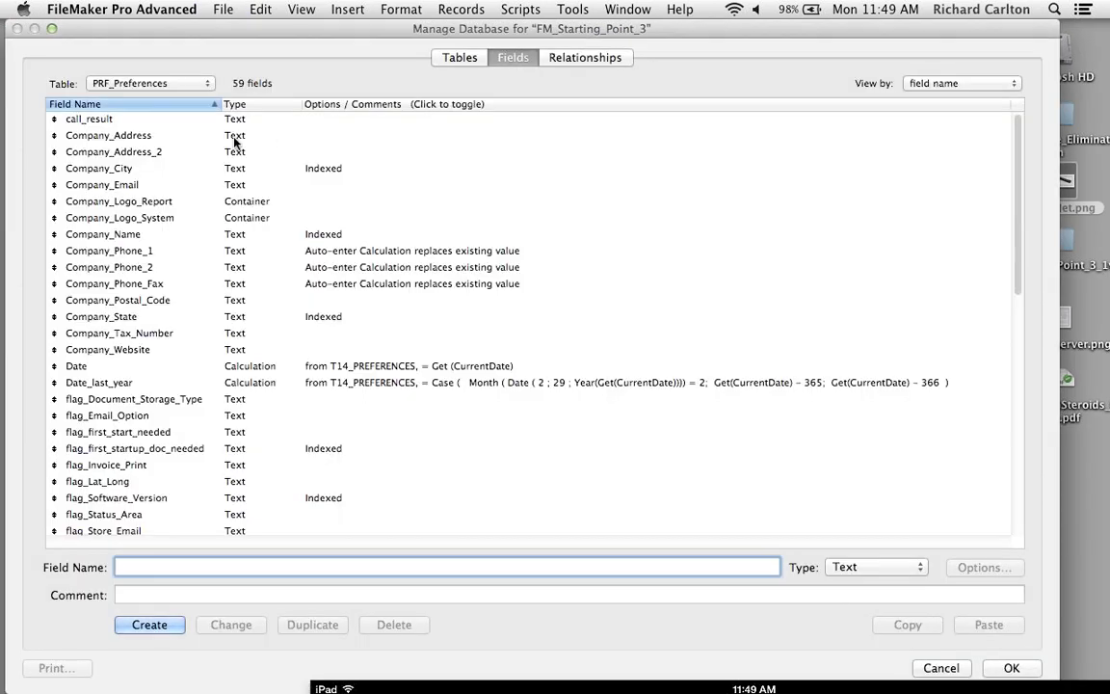
{"action": "left_click", "coordinate": [154, 84]}
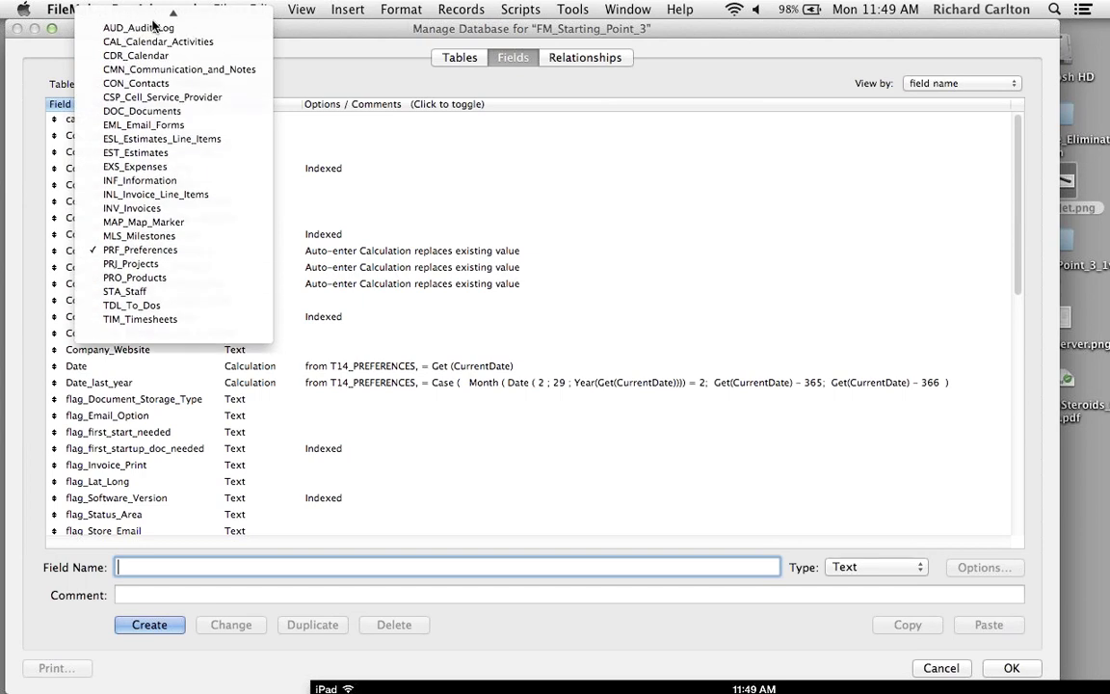
{"action": "left_click", "coordinate": [329, 50]}
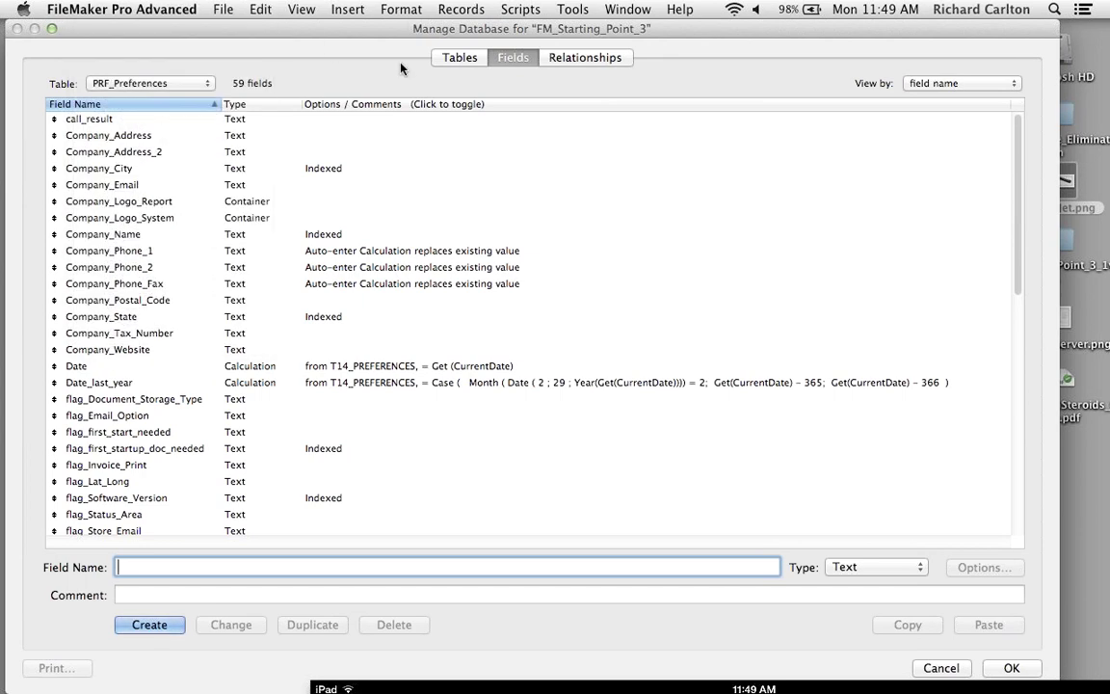
Step: Show the relationships graph at 40% zoom and examine the table occurrence groups from T01_ACCOUNTS to T17_STAFF
{"action": "left_click", "coordinate": [549, 58]}
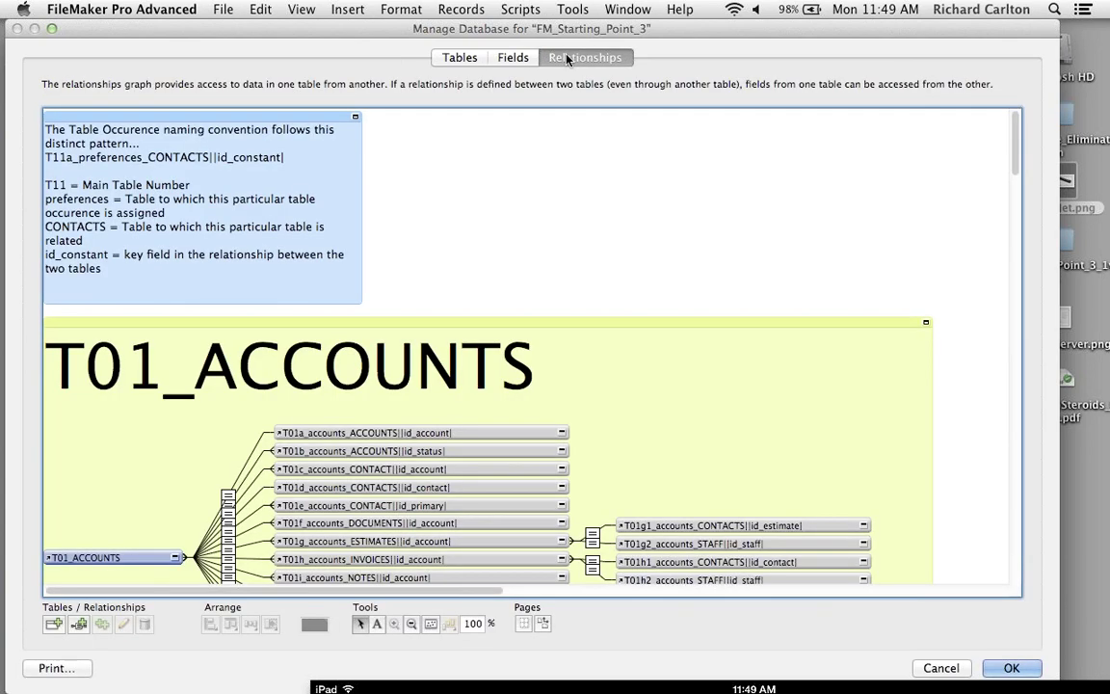
{"action": "left_click", "coordinate": [468, 625]}
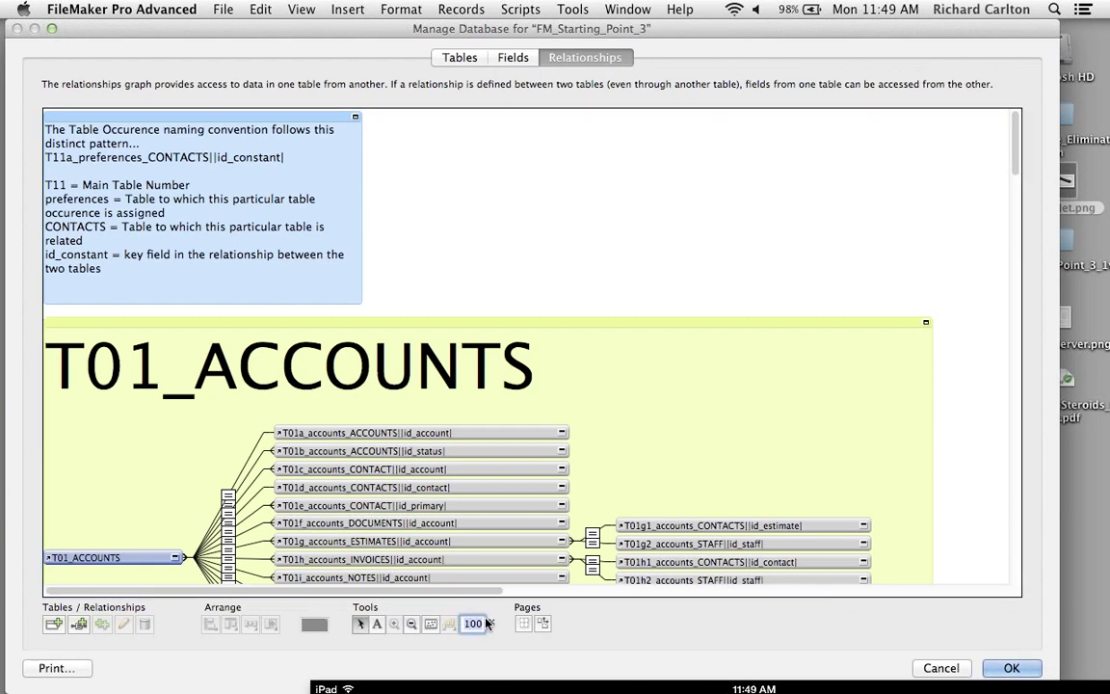
{"action": "type", "text": "40"}
{"action": "key", "text": "Return"}
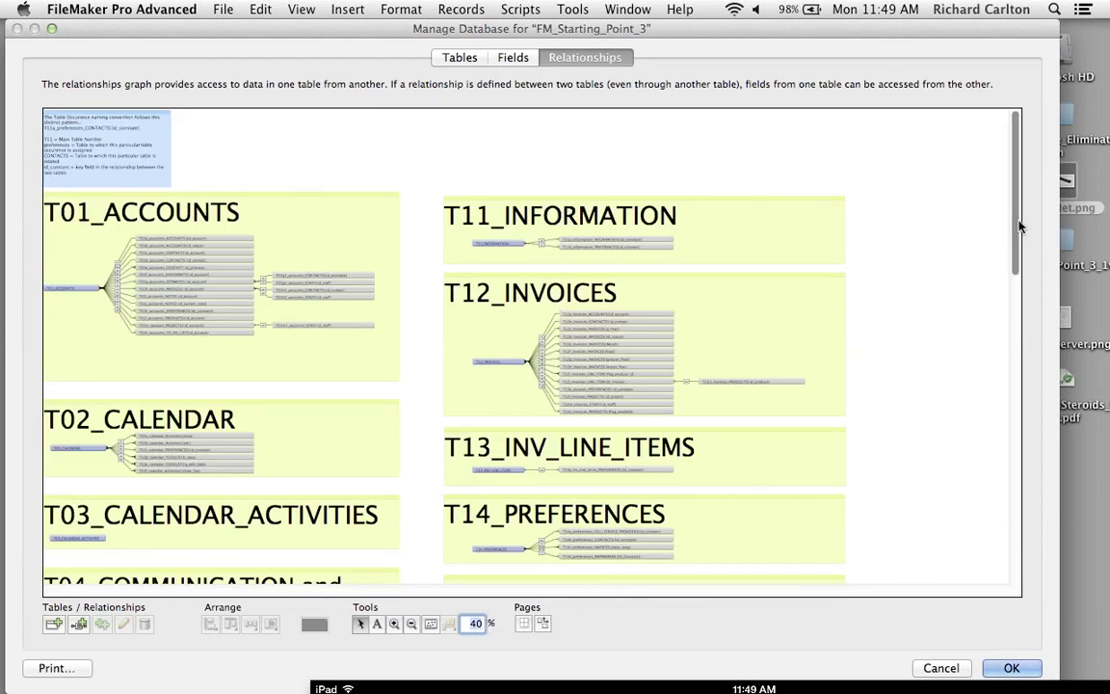
{"action": "scroll", "coordinate": [1019, 229], "scroll_direction": "down", "scroll_amount": 2}
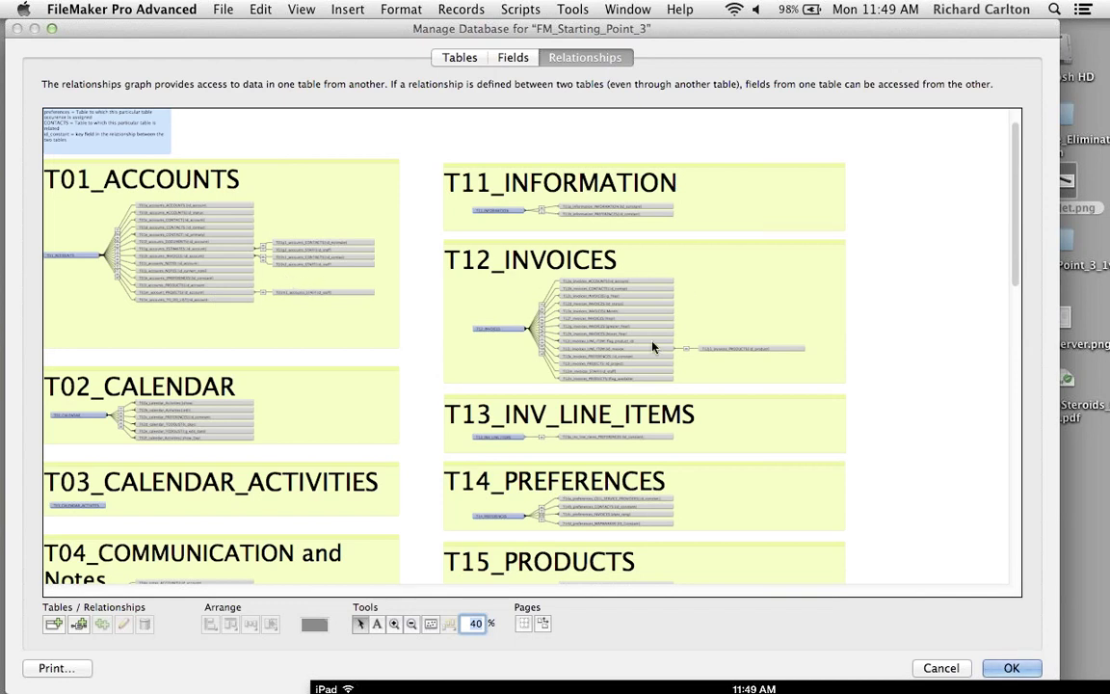
{"action": "scroll", "coordinate": [1013, 289], "scroll_direction": "down", "scroll_amount": 3}
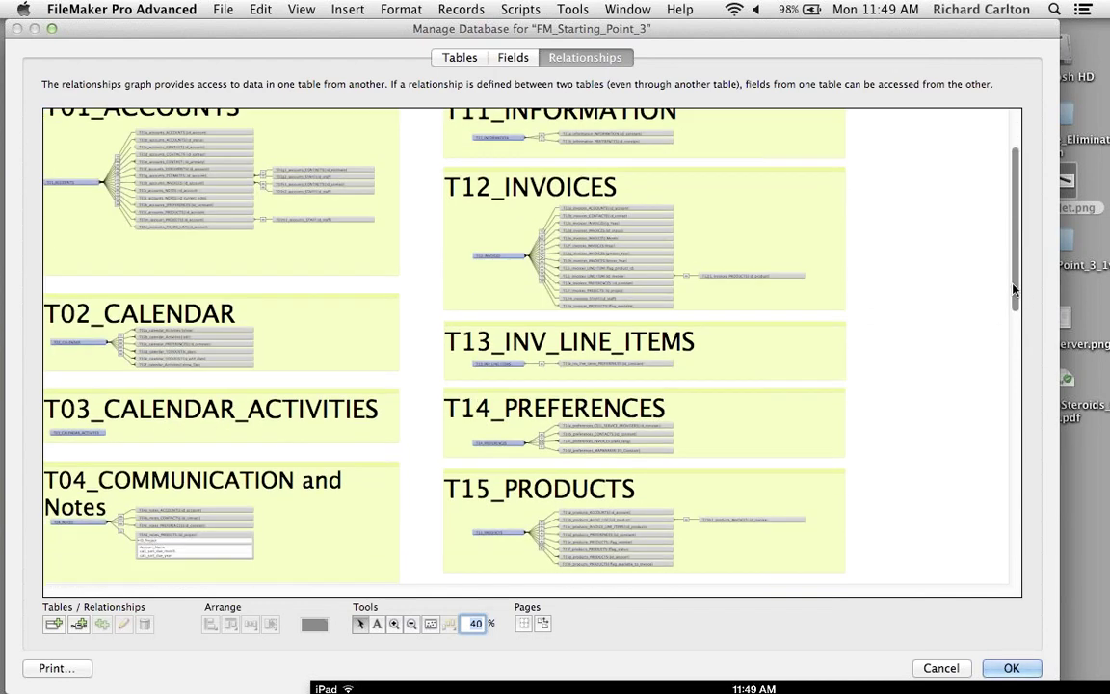
{"action": "scroll", "coordinate": [1011, 303], "scroll_direction": "down", "scroll_amount": 10}
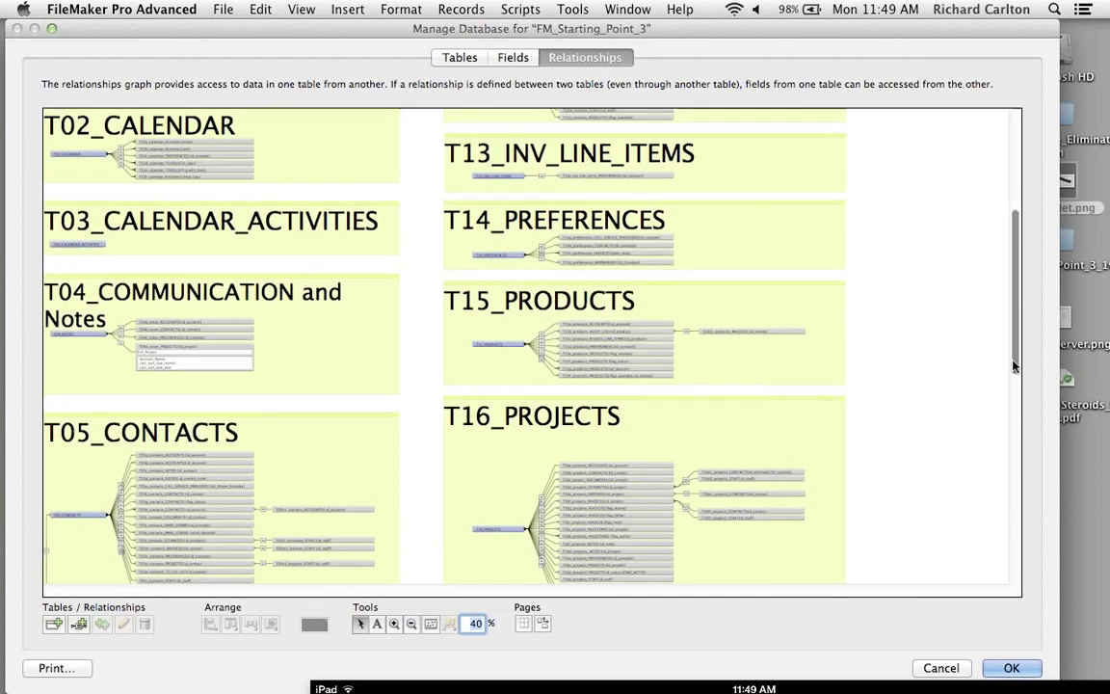
{"action": "scroll", "coordinate": [1016, 380], "scroll_direction": "up", "scroll_amount": 5}
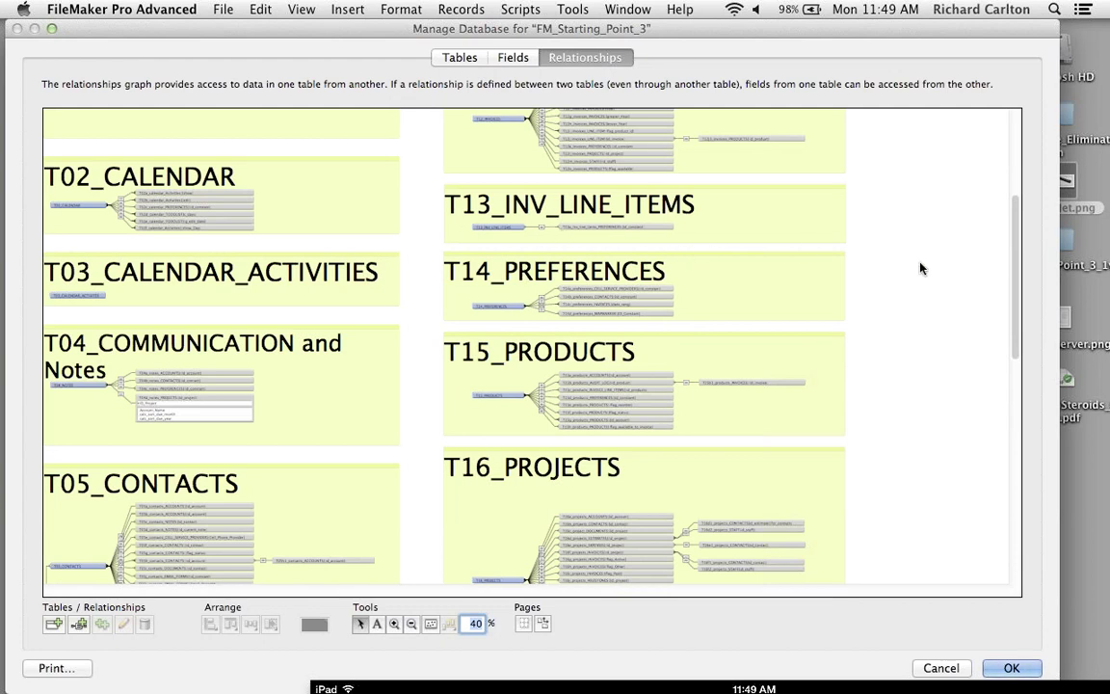
{"action": "left_click_drag", "start_coordinate": [1016, 279], "coordinate": [1010, 351]}
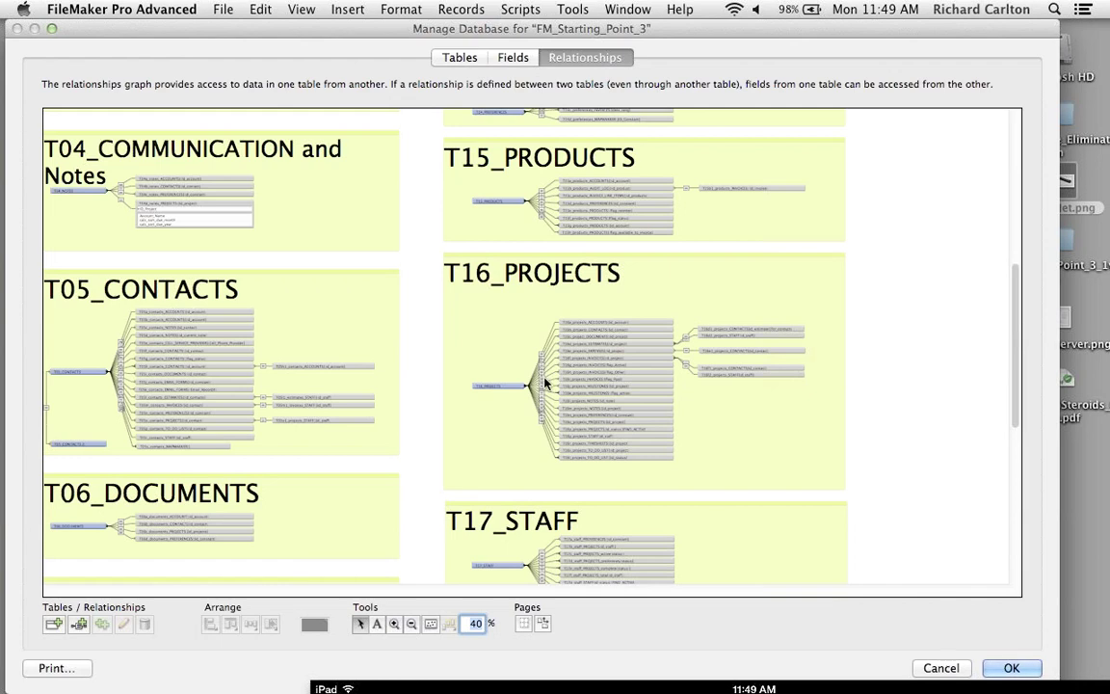
Step: Inspect the relationship between T16_PROJECTS and its flag_Other invoices occurrence, and leave the database definition without changes
{"action": "double_click", "coordinate": [543, 384]}
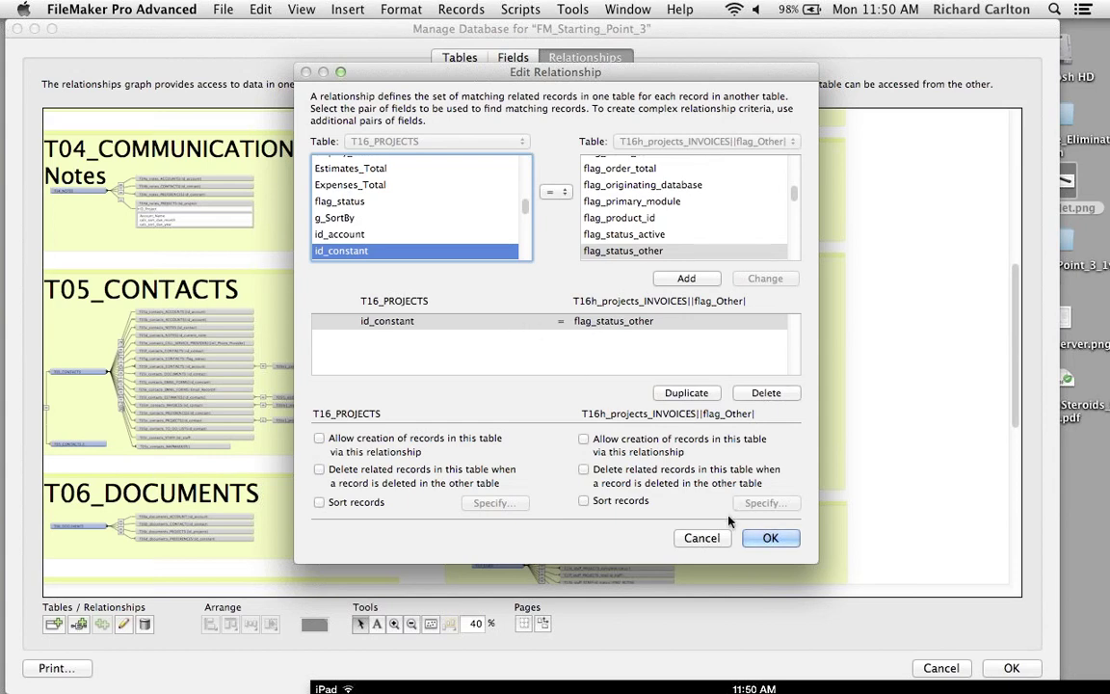
{"action": "left_click", "coordinate": [706, 537]}
{"action": "left_click", "coordinate": [944, 668]}
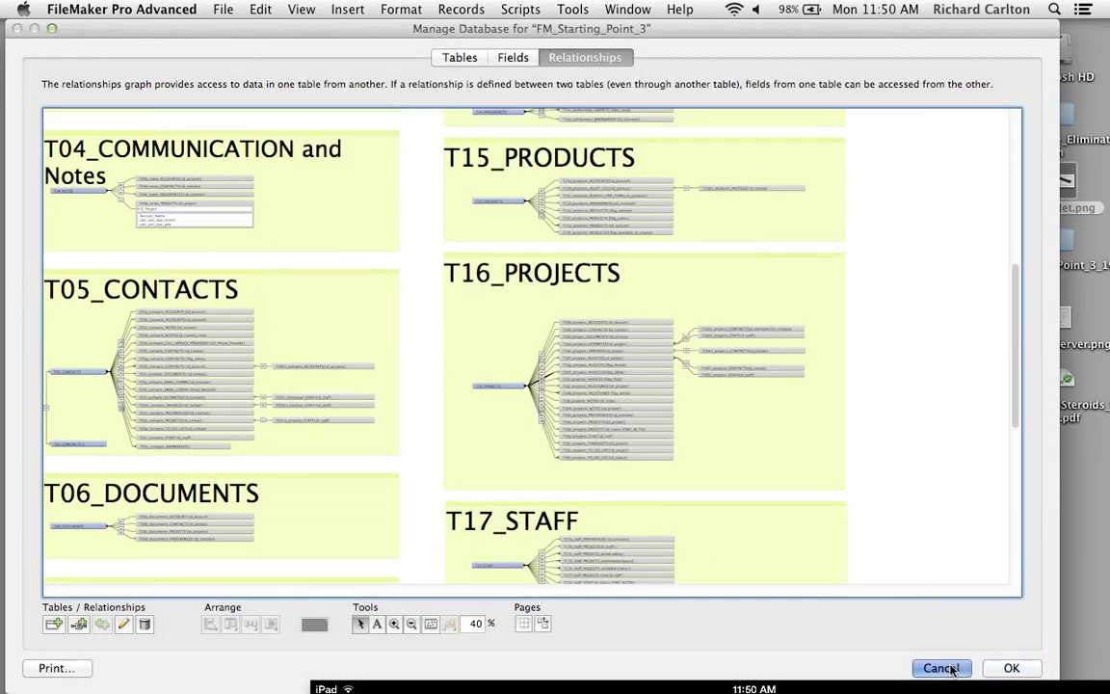
Step: Open the Contacts module and view the contact's related invoices and its projects/jobs
{"action": "left_click", "coordinate": [258, 280]}
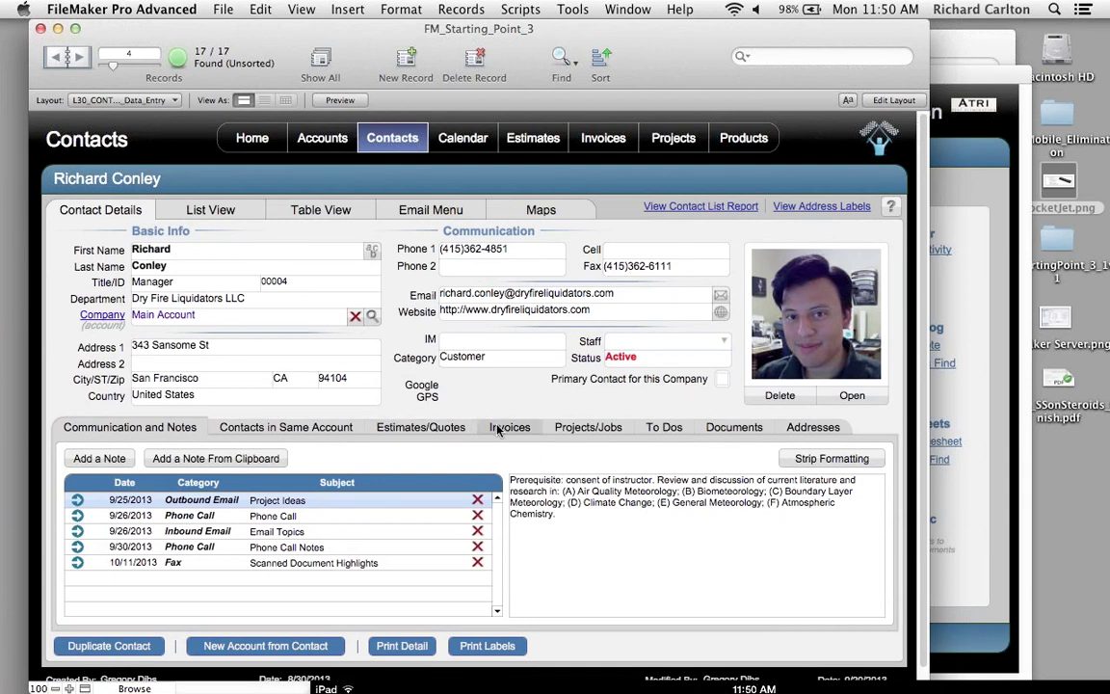
{"action": "left_click", "coordinate": [498, 427]}
{"action": "left_click", "coordinate": [561, 427]}
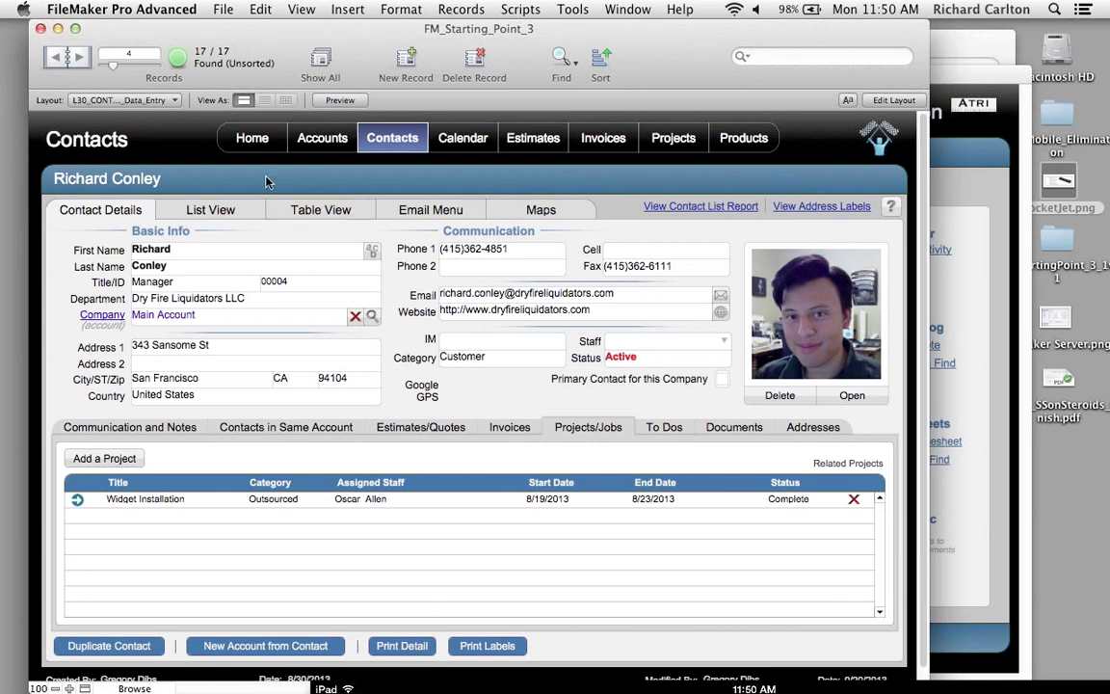
Step: Delete the Projects button from the Home layout's database modules in Layout mode and return to Browse mode
{"action": "left_click", "coordinate": [251, 138]}
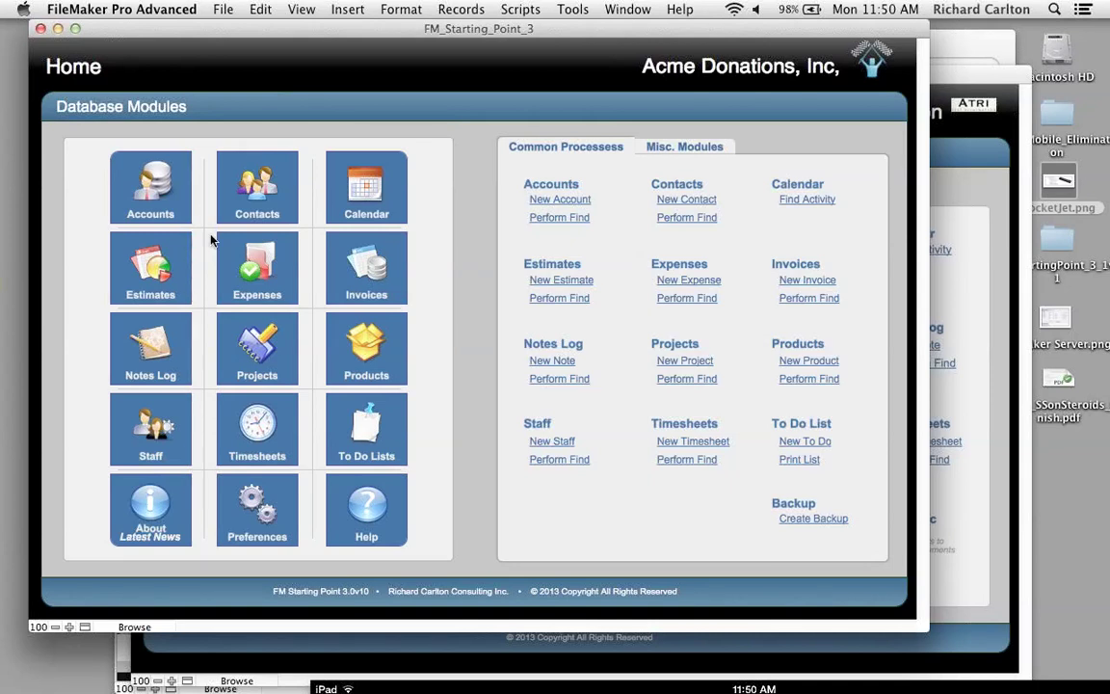
{"action": "left_click", "coordinate": [136, 627]}
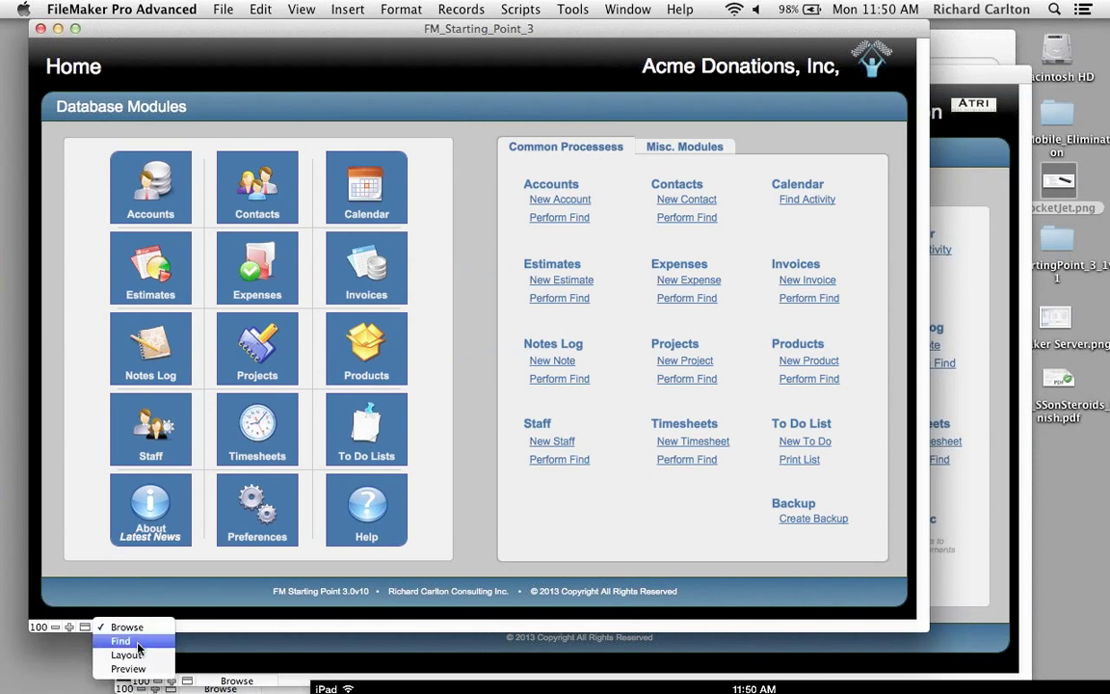
{"action": "left_click", "coordinate": [138, 655]}
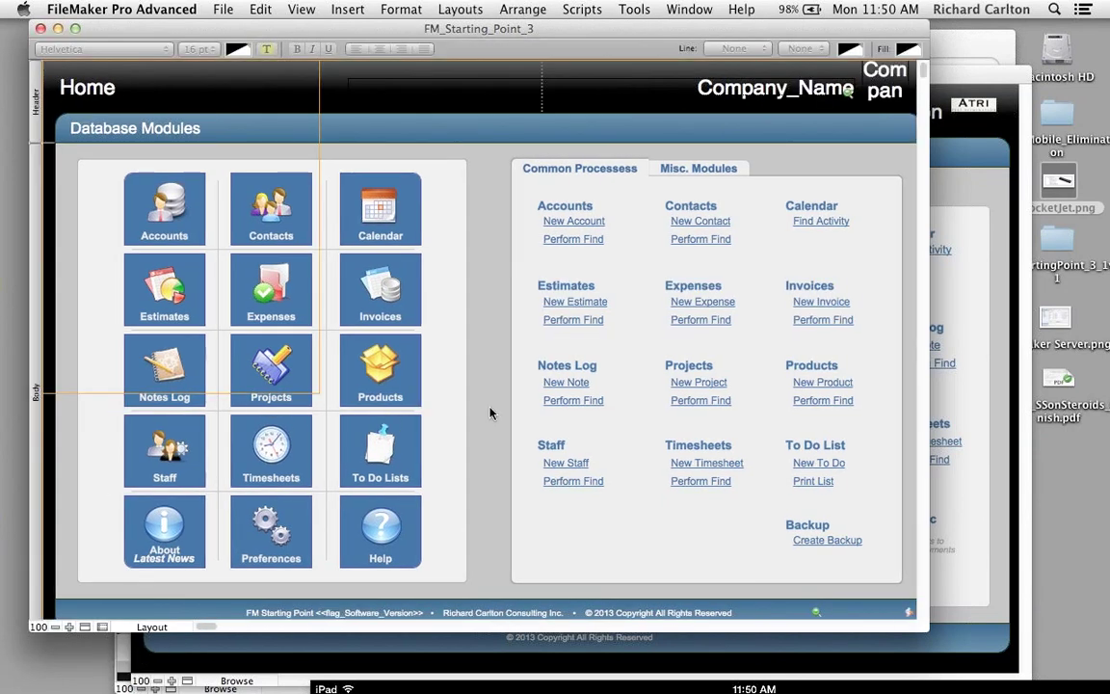
{"action": "left_click", "coordinate": [275, 364]}
{"action": "key", "text": "Delete"}
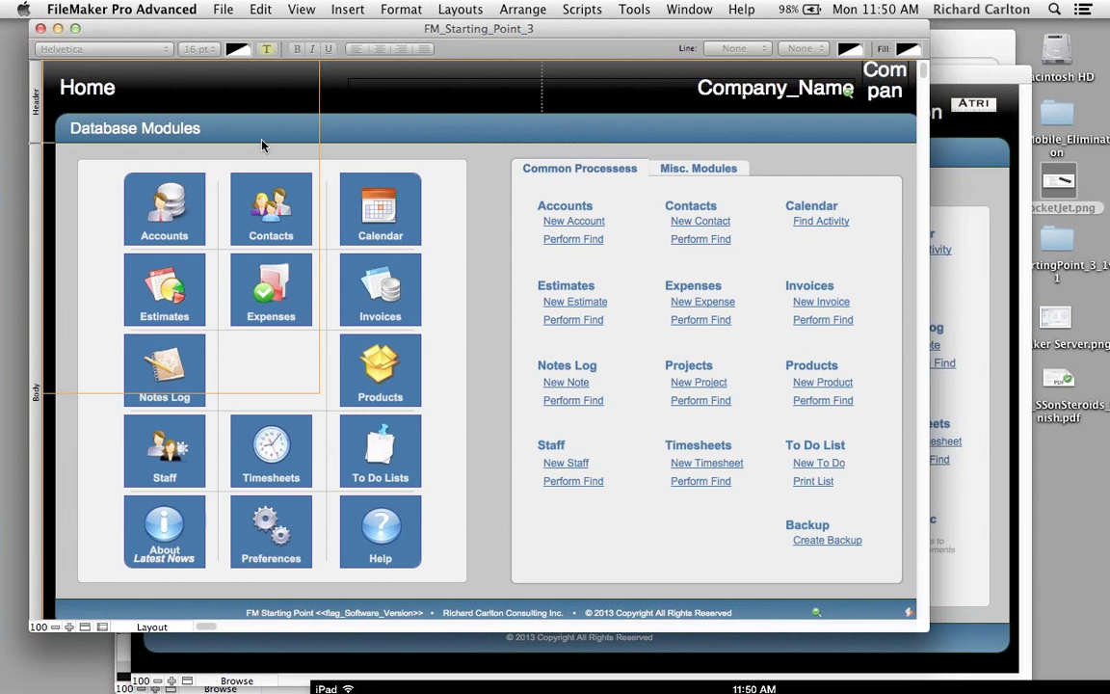
{"action": "key", "text": "t"}
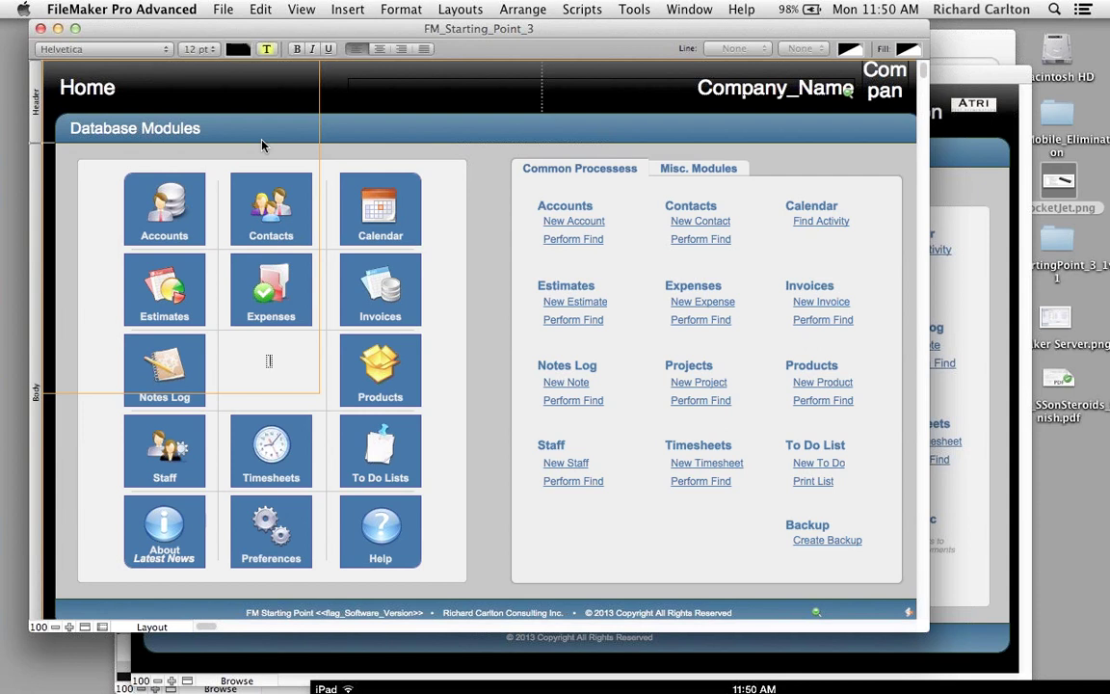
{"action": "key", "text": "super+b"}
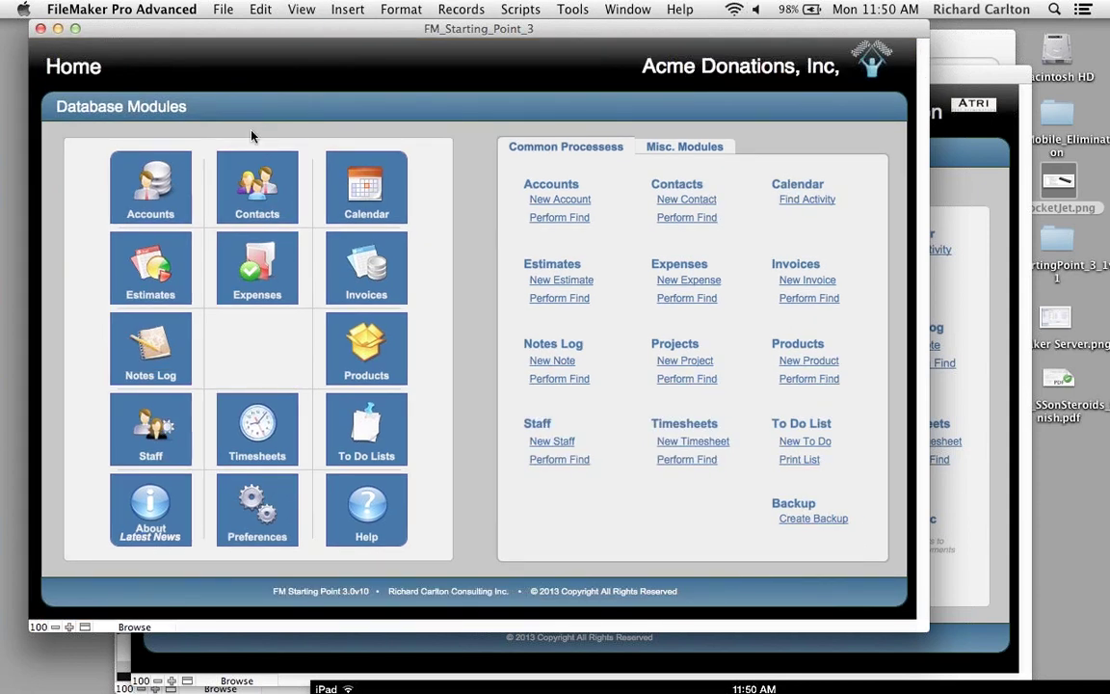
Step: Open the Contacts data entry layout in Layout mode and show its Invoices tab panel
{"action": "left_click", "coordinate": [228, 165]}
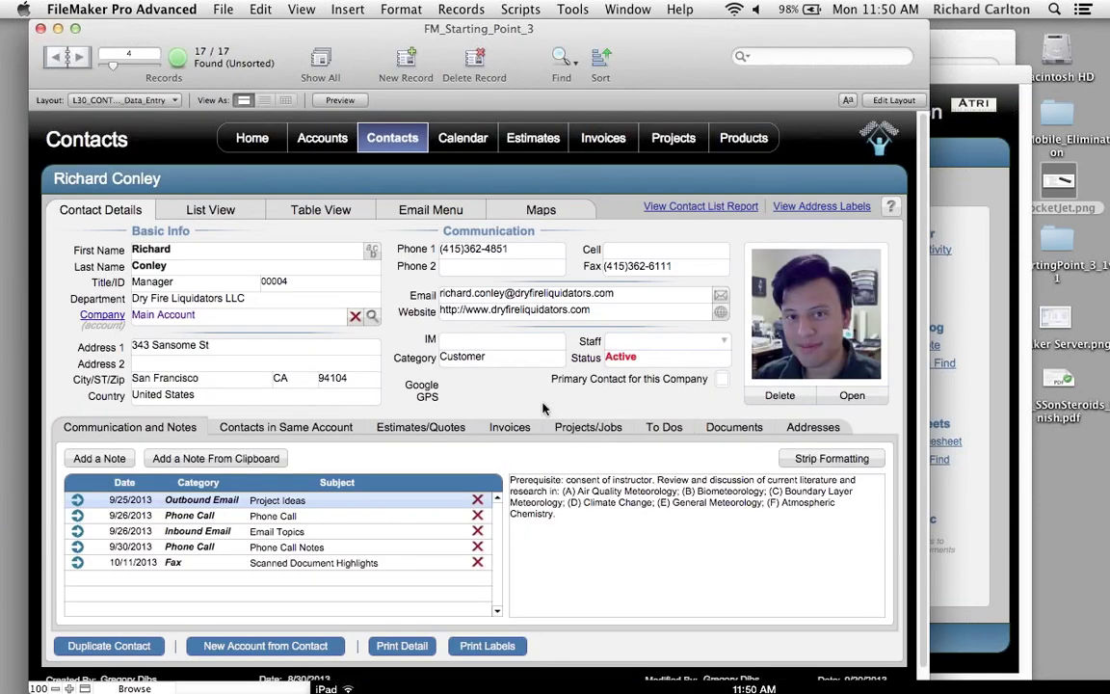
{"action": "key", "text": "super+l"}
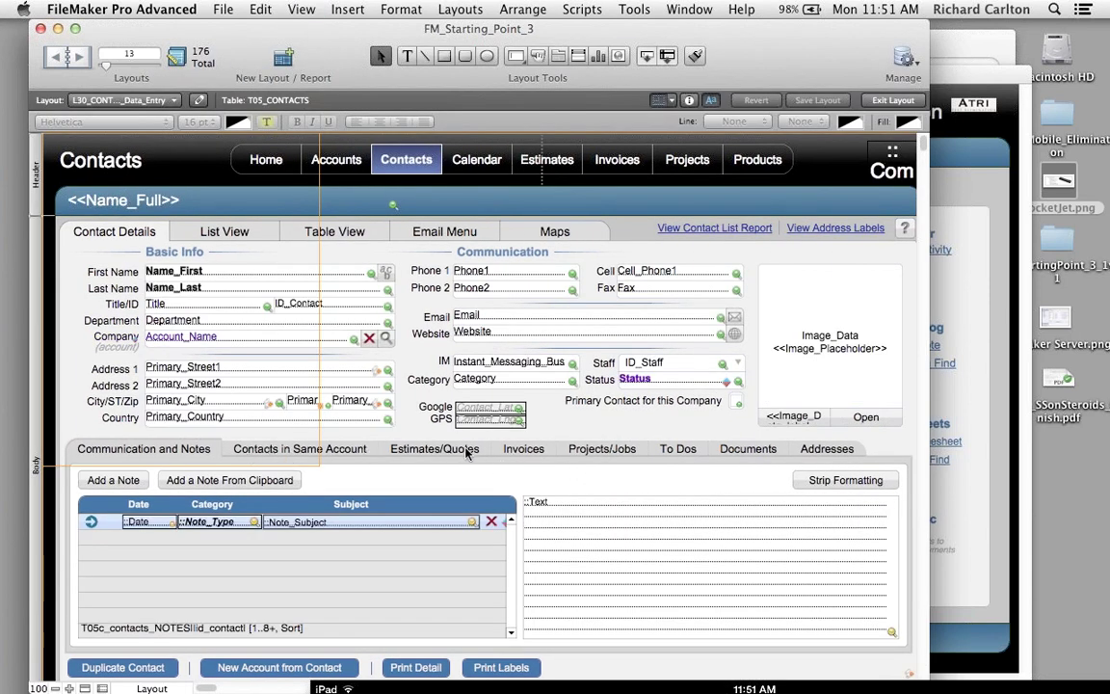
{"action": "left_click", "coordinate": [543, 453]}
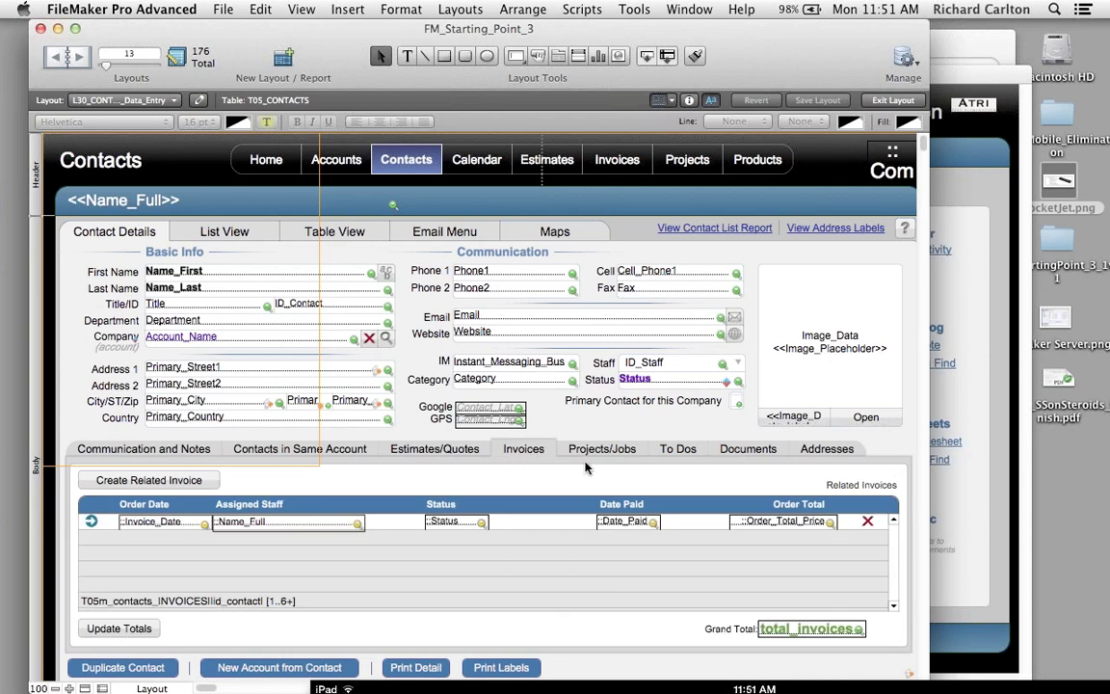
Step: Delete the Projects/Jobs panel from the Contacts layout's lower tab control and return to Browse mode
{"action": "double_click", "coordinate": [205, 451]}
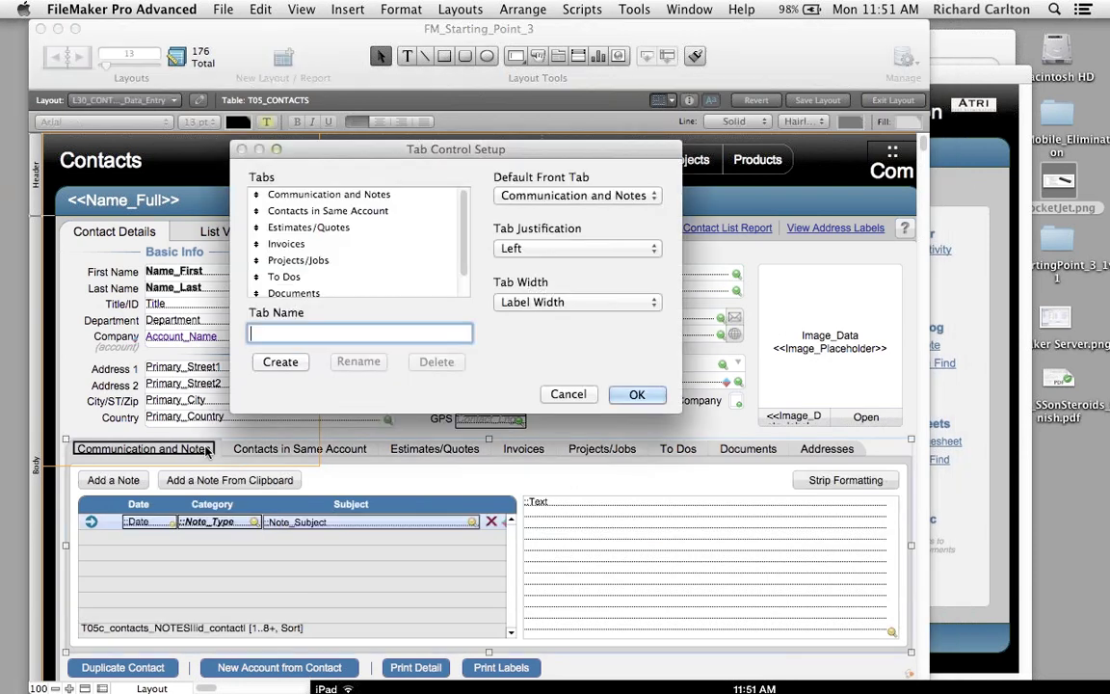
{"action": "left_click", "coordinate": [313, 244]}
{"action": "left_click", "coordinate": [350, 211]}
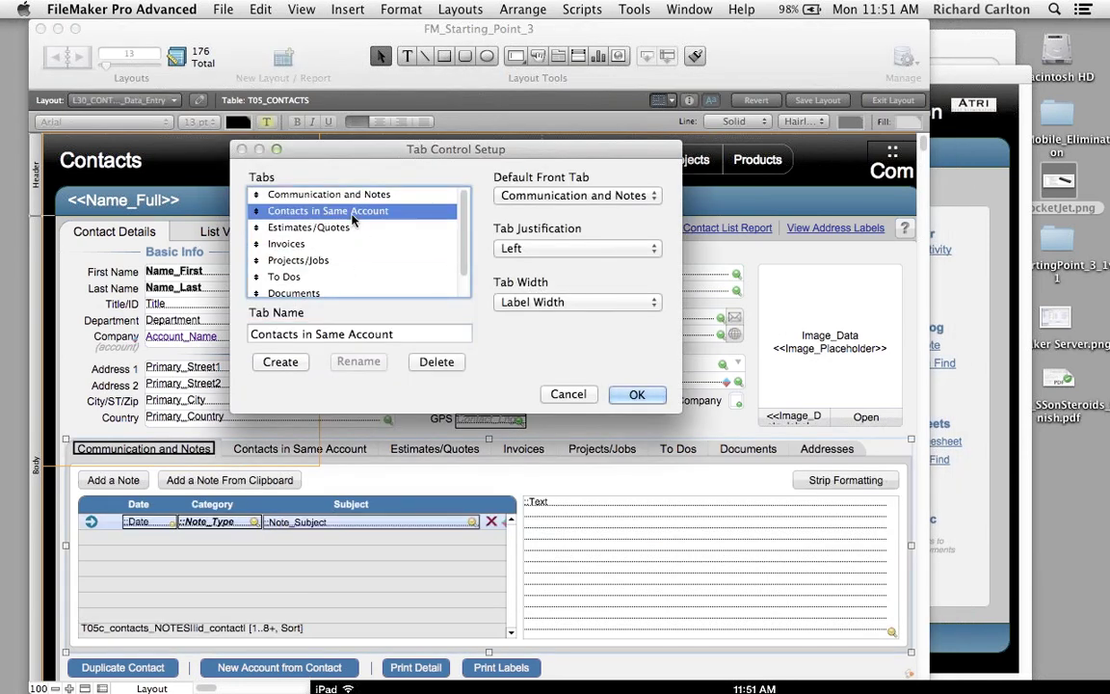
{"action": "left_click", "coordinate": [327, 260]}
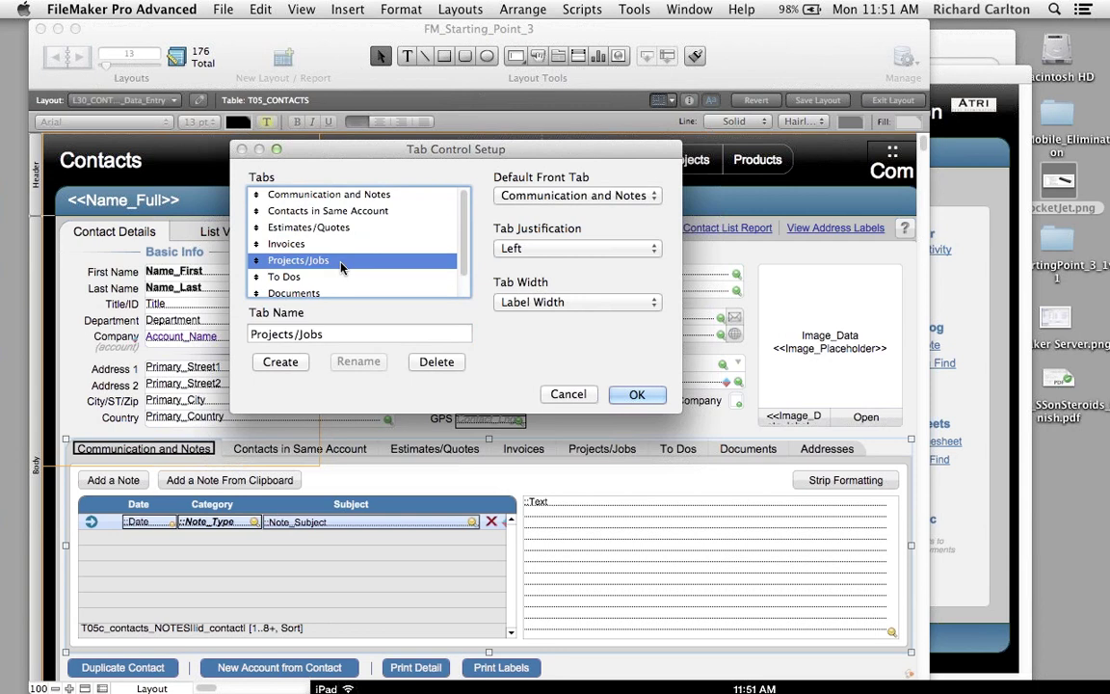
{"action": "left_click", "coordinate": [440, 363]}
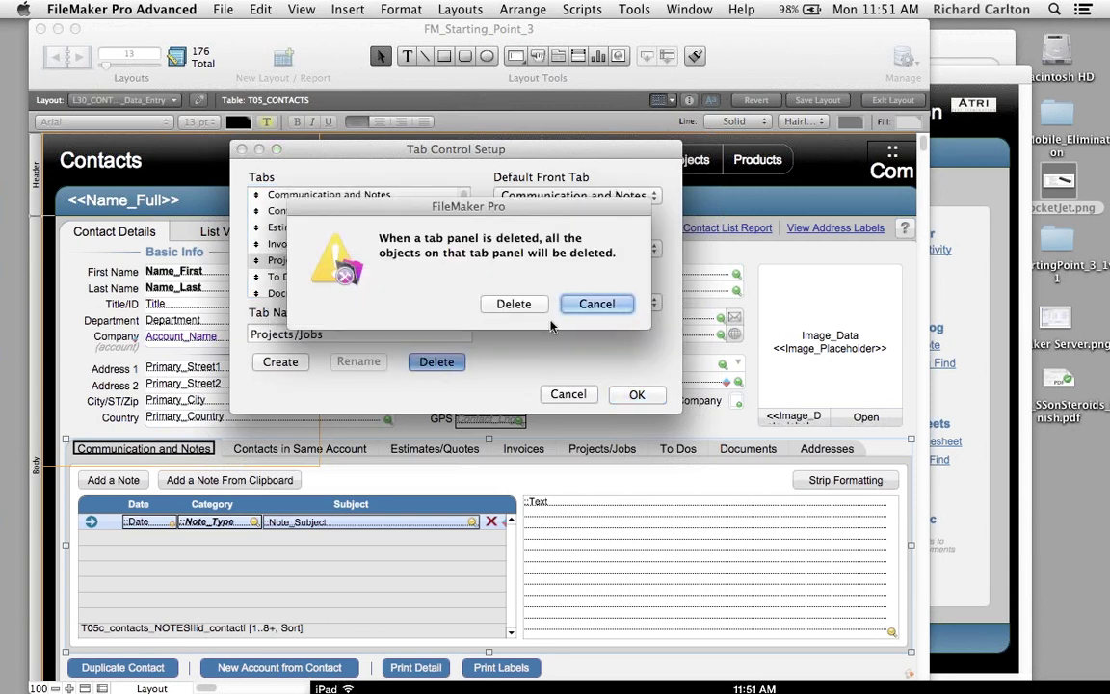
{"action": "left_click", "coordinate": [513, 303]}
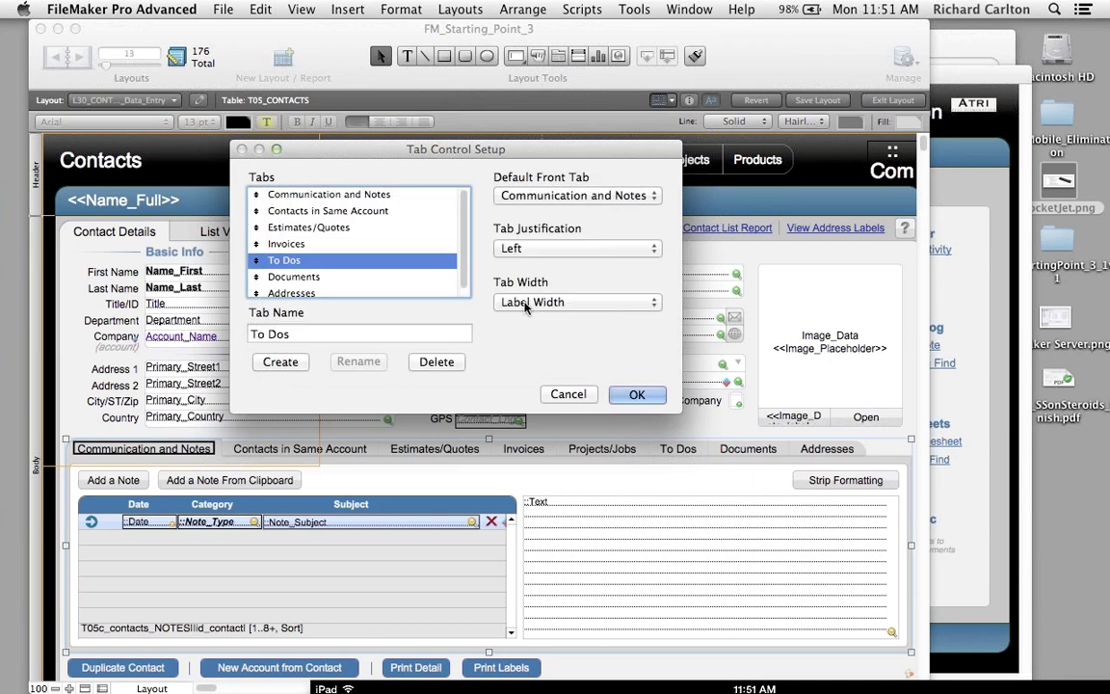
{"action": "left_click", "coordinate": [634, 395]}
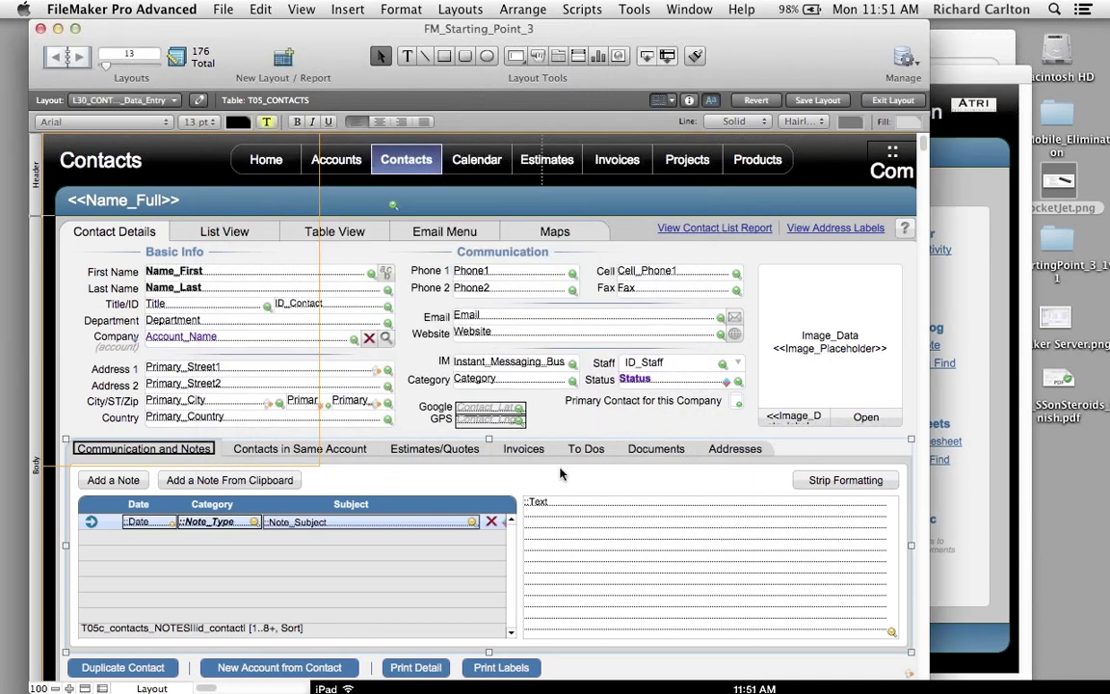
{"action": "key", "text": "super+b"}
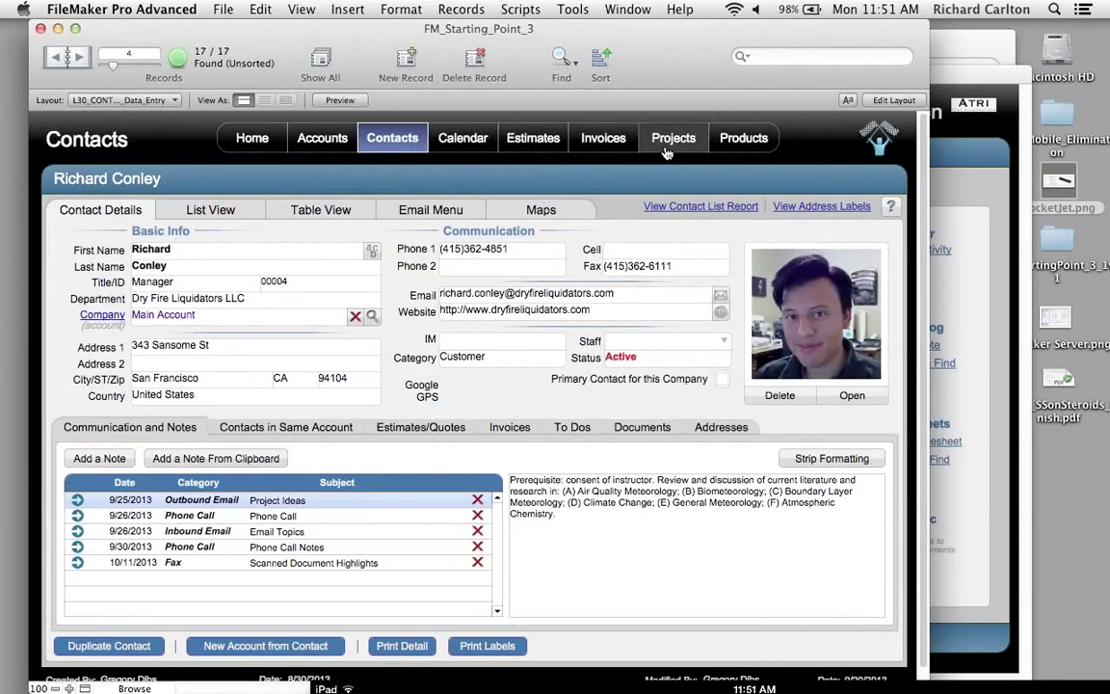
Step: Return to the Home screen and open the SSonSteroids_finish PDF from the desktop in Preview
{"action": "left_click", "coordinate": [385, 138]}
{"action": "left_click", "coordinate": [241, 142]}
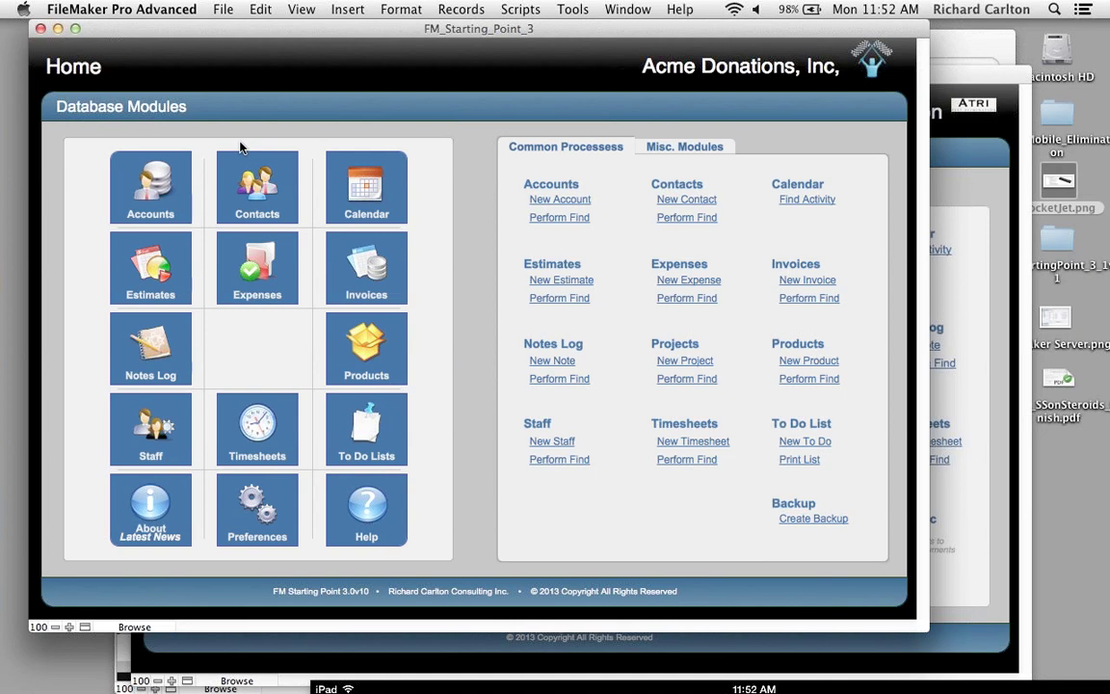
{"action": "double_click", "coordinate": [1056, 381]}
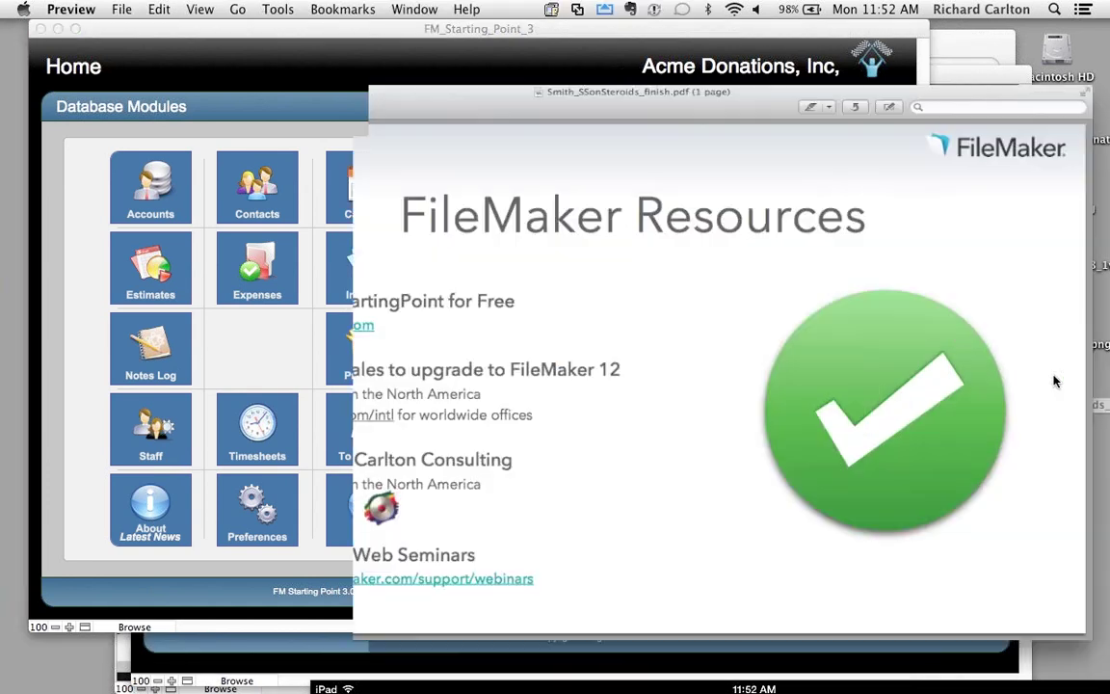
Step: Show the FileMaker Resources PDF page in full screen
{"action": "key", "text": "super+9"}
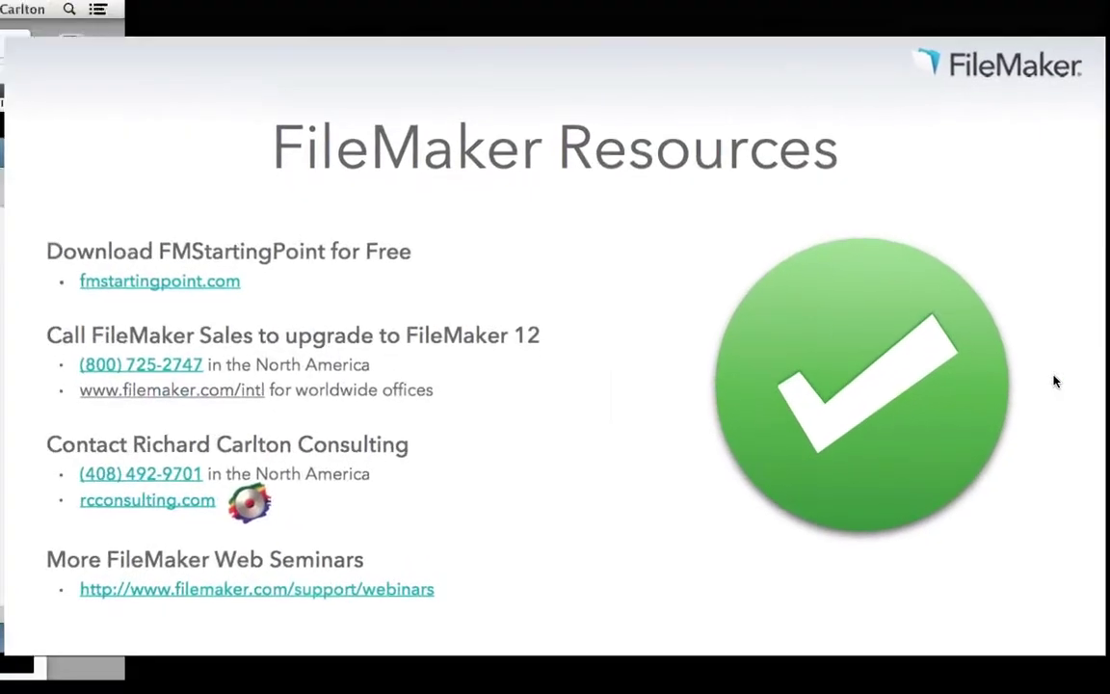
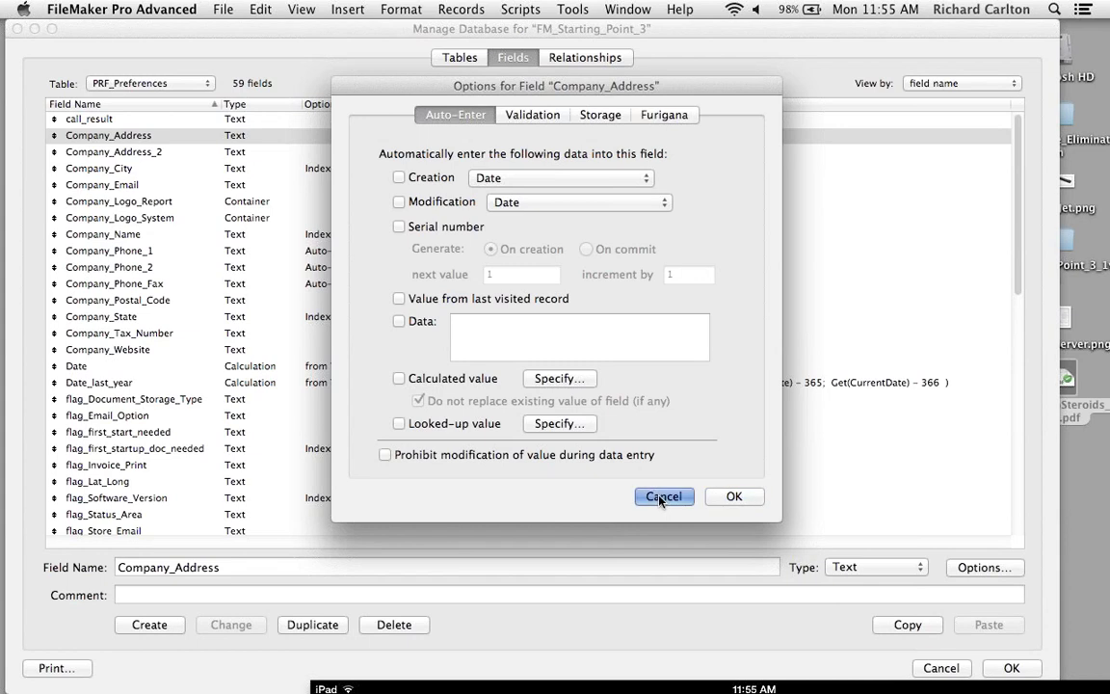
Step: Close the Manage Database dialog and open the Contacts data entry layout in Layout mode
{"action": "left_click", "coordinate": [1011, 668]}
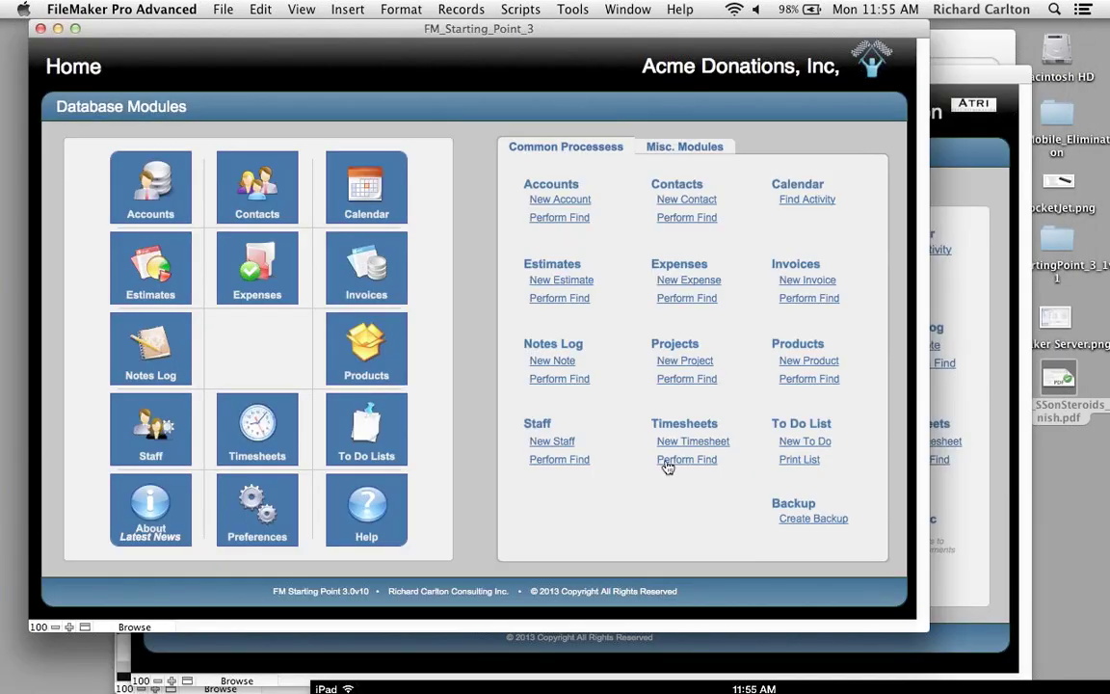
{"action": "left_click", "coordinate": [272, 216]}
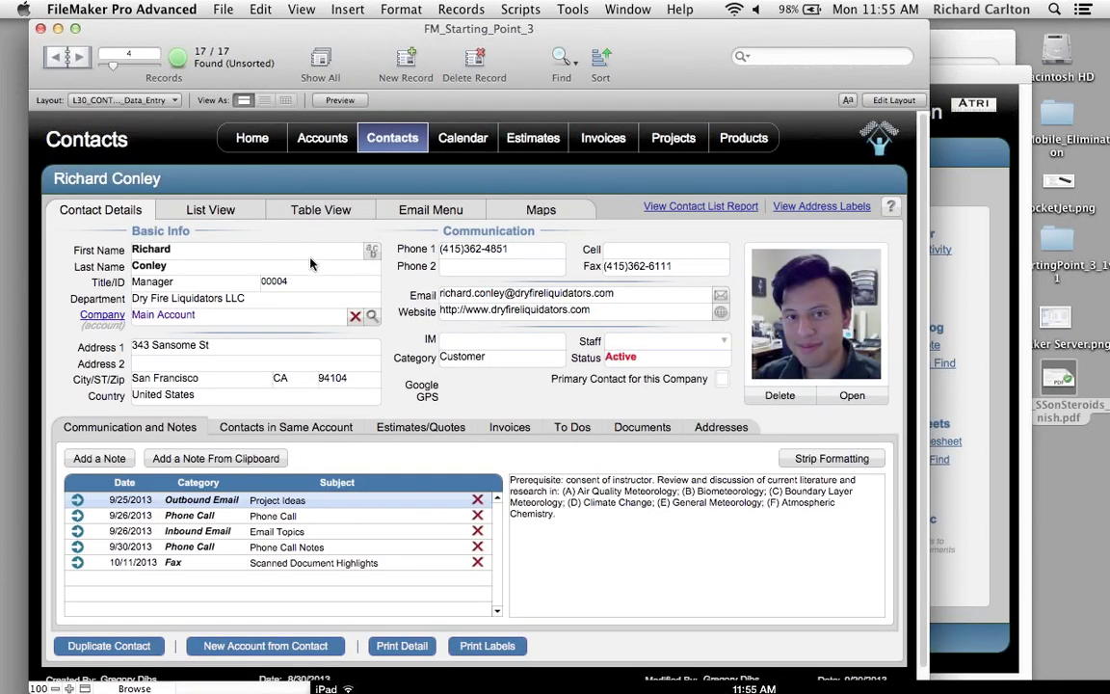
{"action": "key", "text": "super+l"}
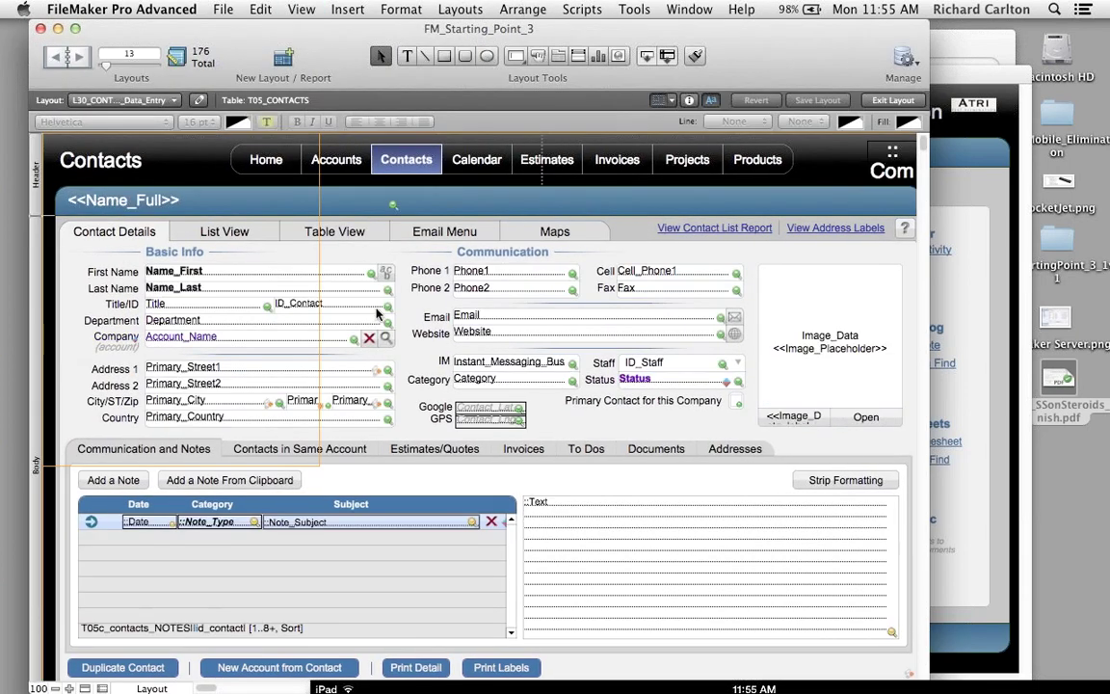
Step: View the script trigger settings of the Department field, cancel without changes and return to Browse mode
{"action": "left_click", "coordinate": [366, 325]}
{"action": "right_click", "coordinate": [368, 324]}
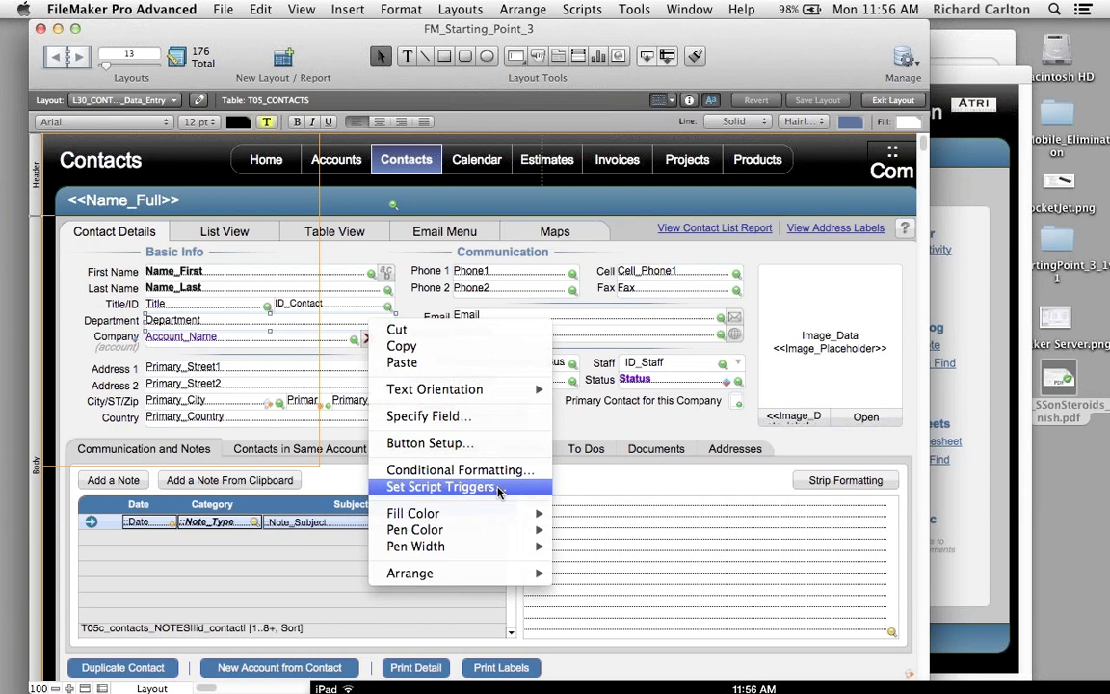
{"action": "left_click", "coordinate": [498, 488]}
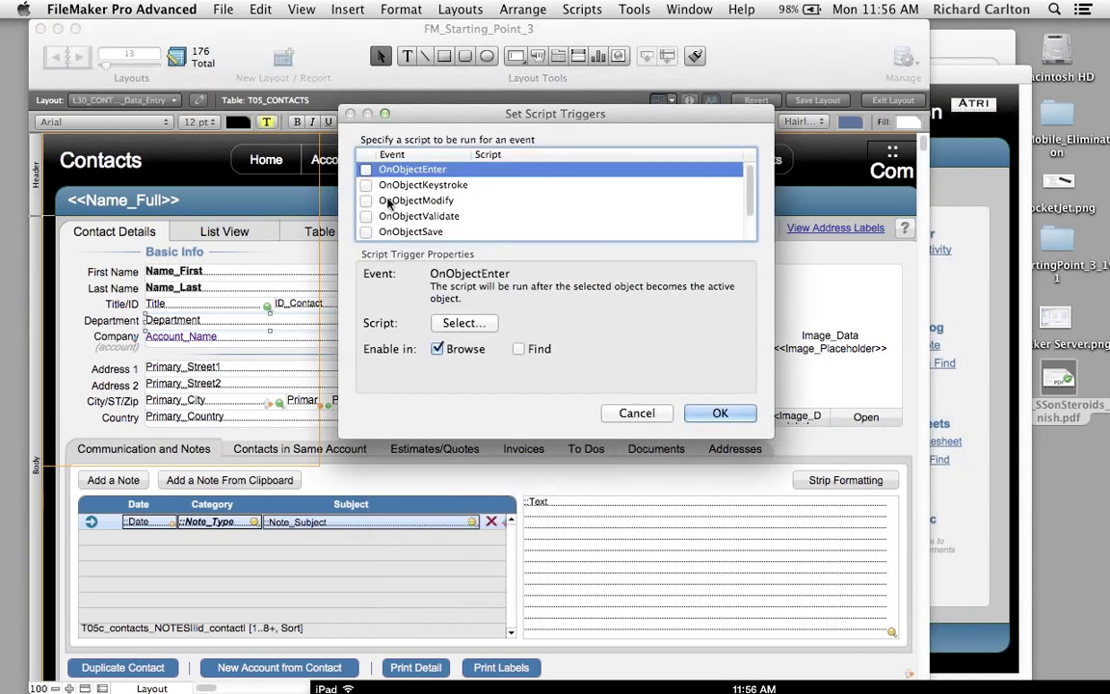
{"action": "left_click", "coordinate": [636, 413]}
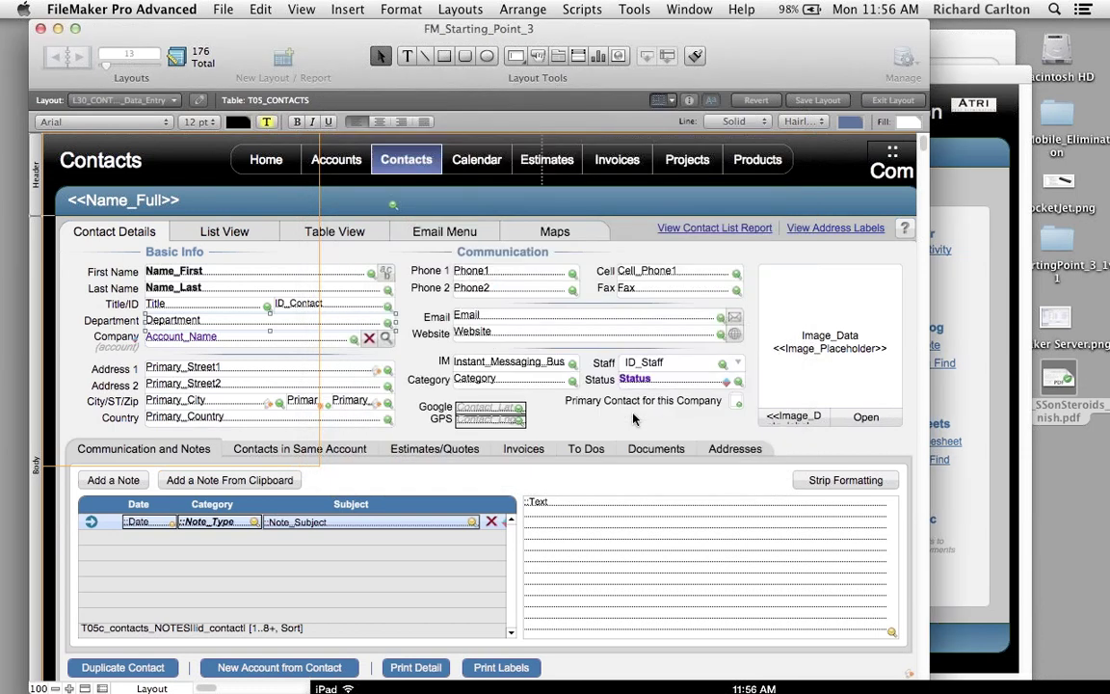
{"action": "key", "text": "super+b"}
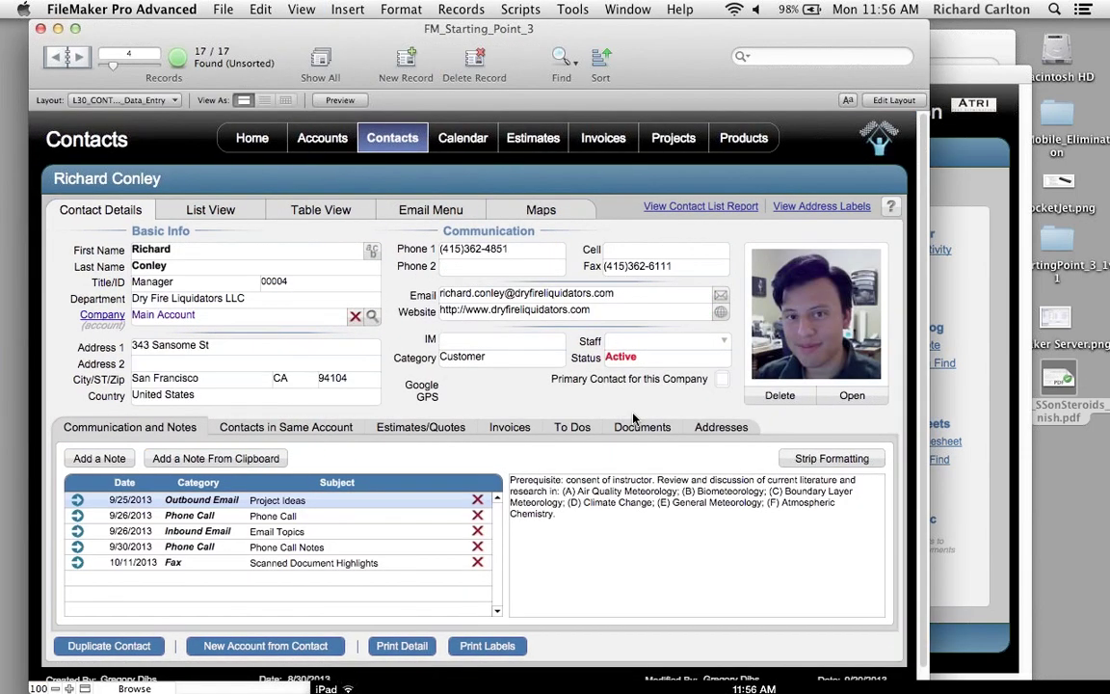
Step: Go through the Home screen to the Products module and show the product's Inventory Log
{"action": "left_click", "coordinate": [241, 139]}
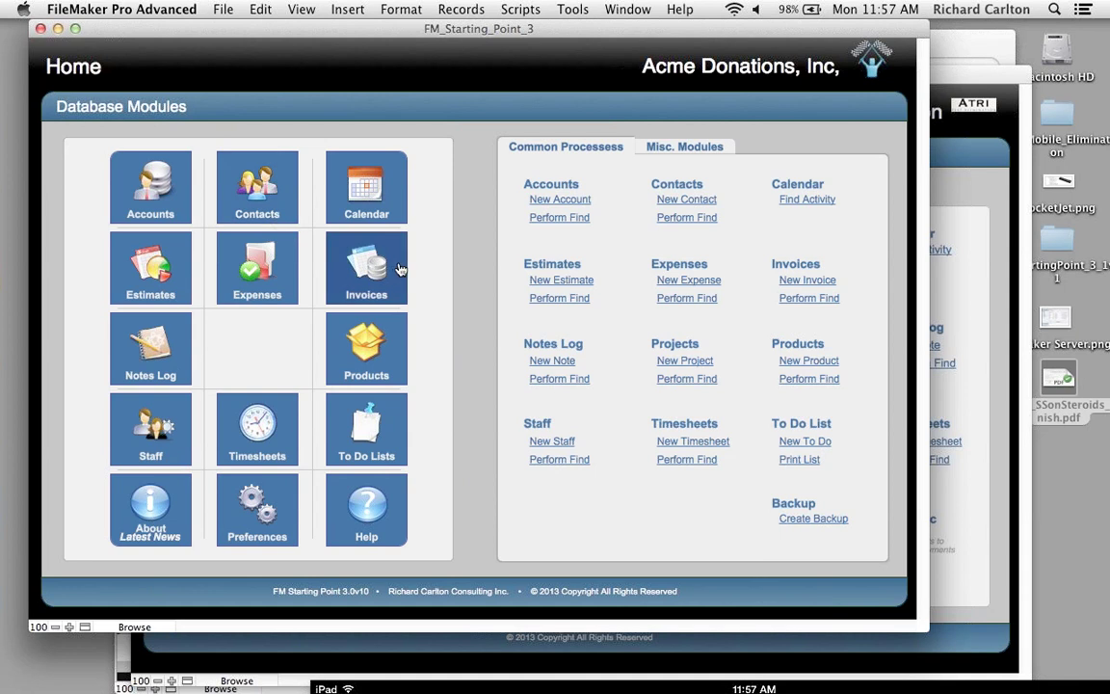
{"action": "left_click", "coordinate": [367, 321]}
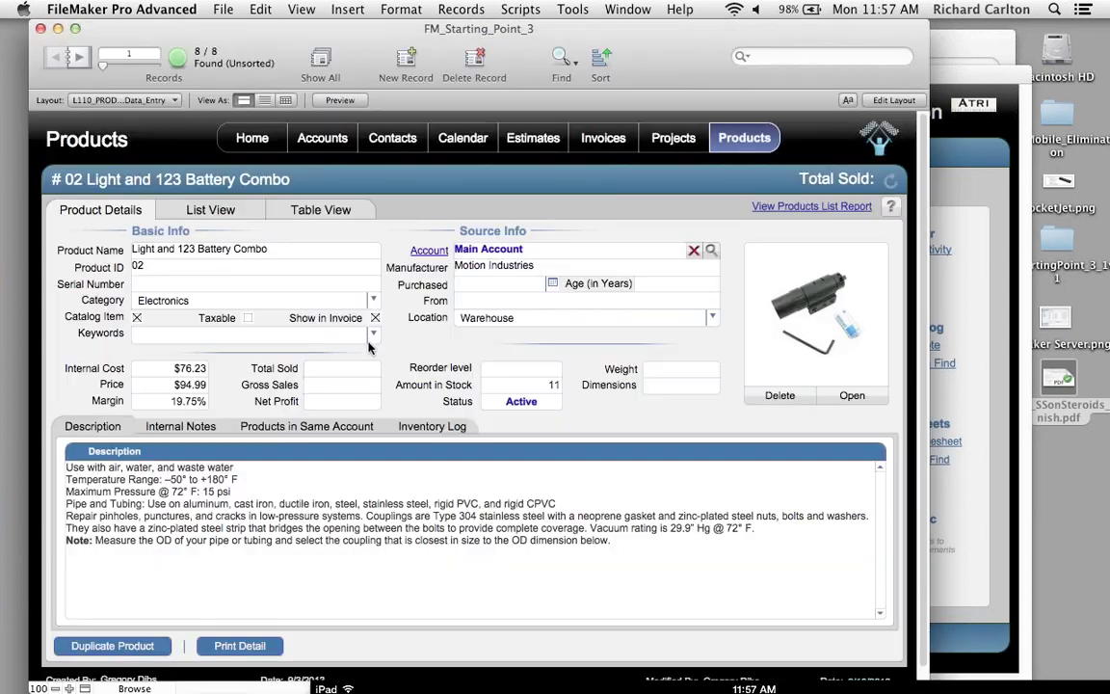
{"action": "left_click", "coordinate": [404, 427]}
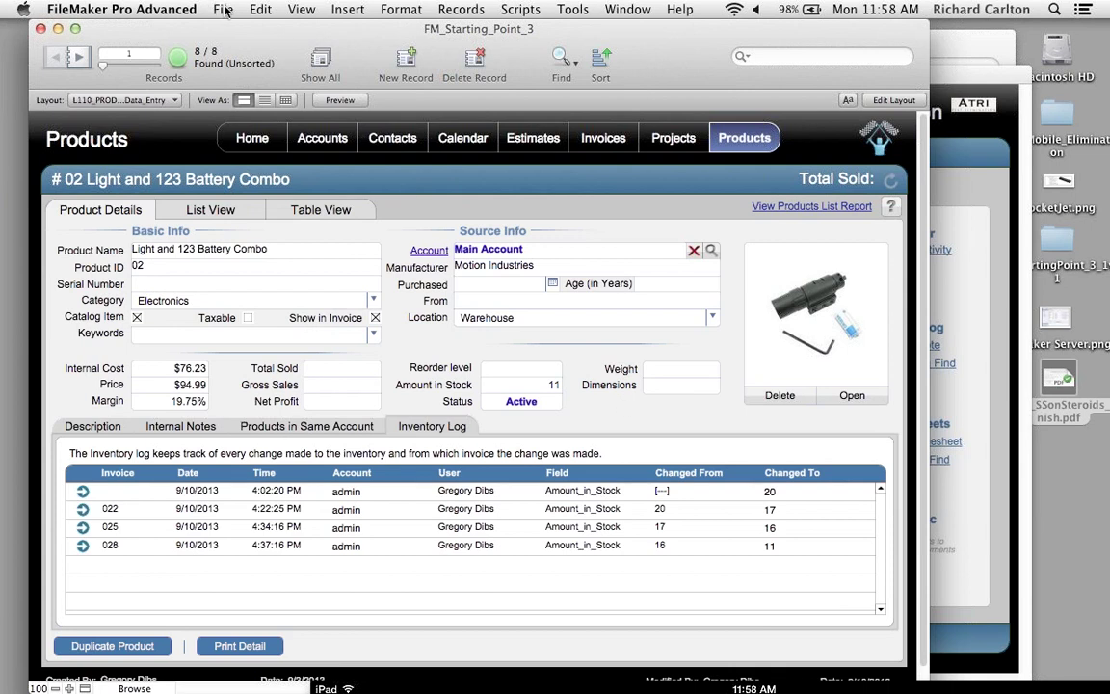
Step: Reopen the SSonSteroids_finish PDF from the desktop in Preview and show it in full screen
{"action": "double_click", "coordinate": [1063, 383]}
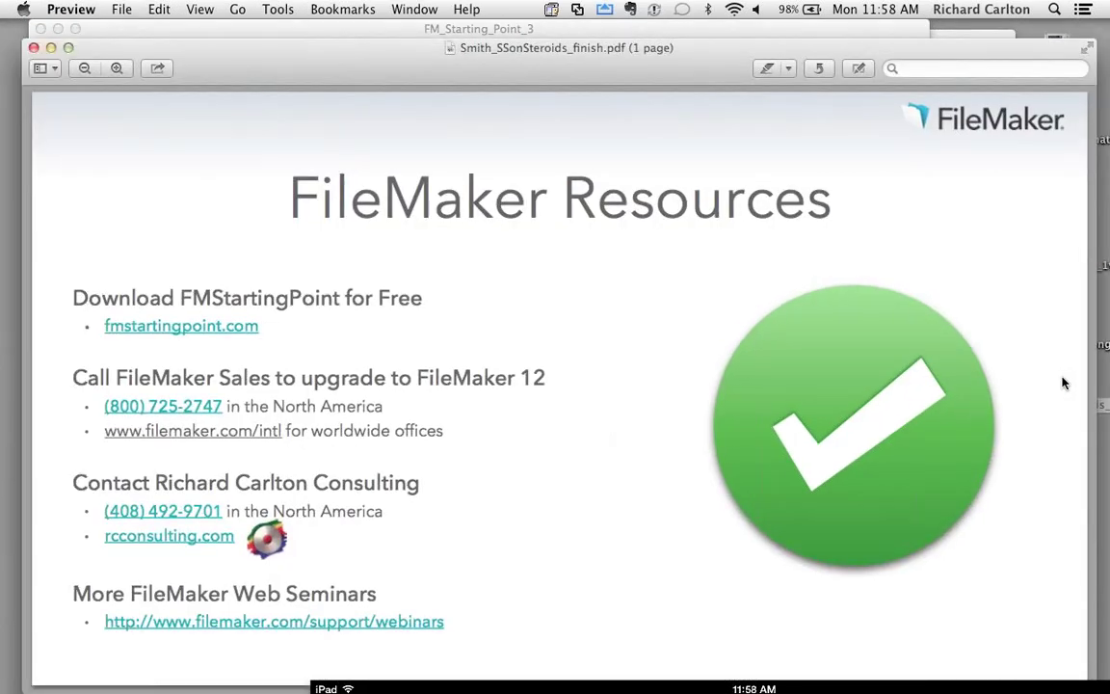
{"action": "key", "text": "ctrl+super+f"}
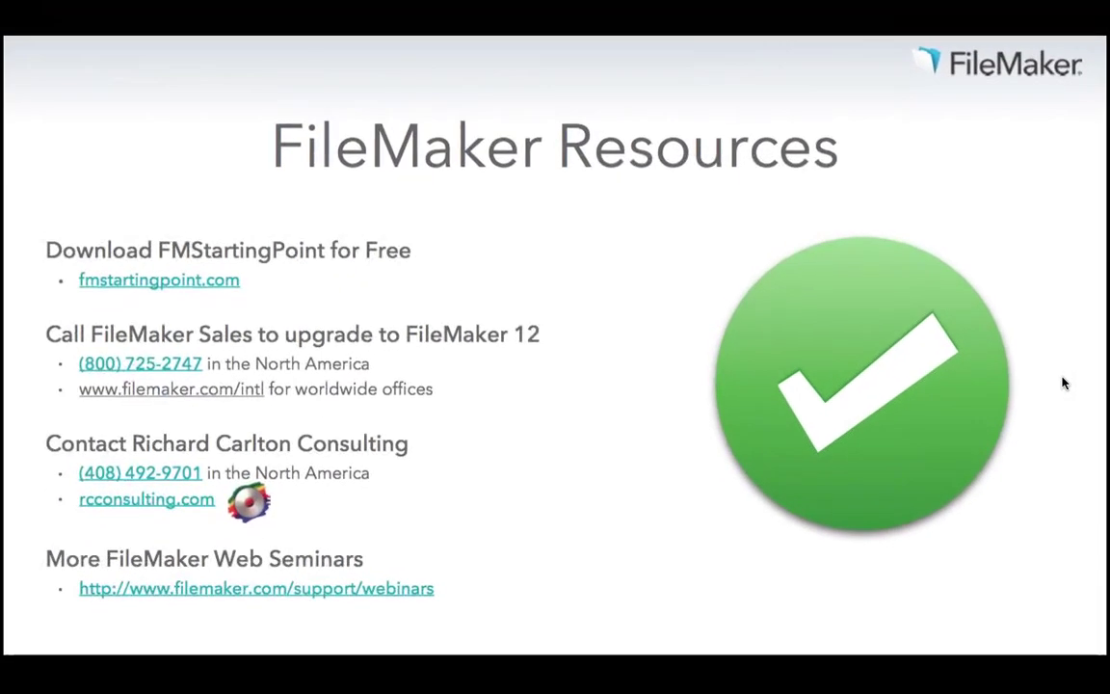